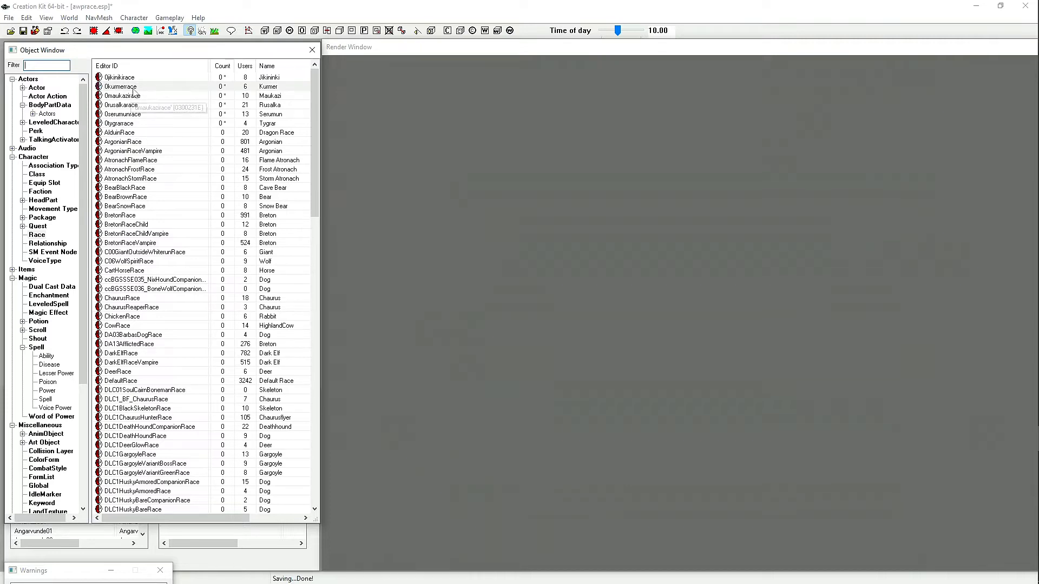
Duplicate WoodElfRace in the character race list and open the copy for editing.
click(132, 88)
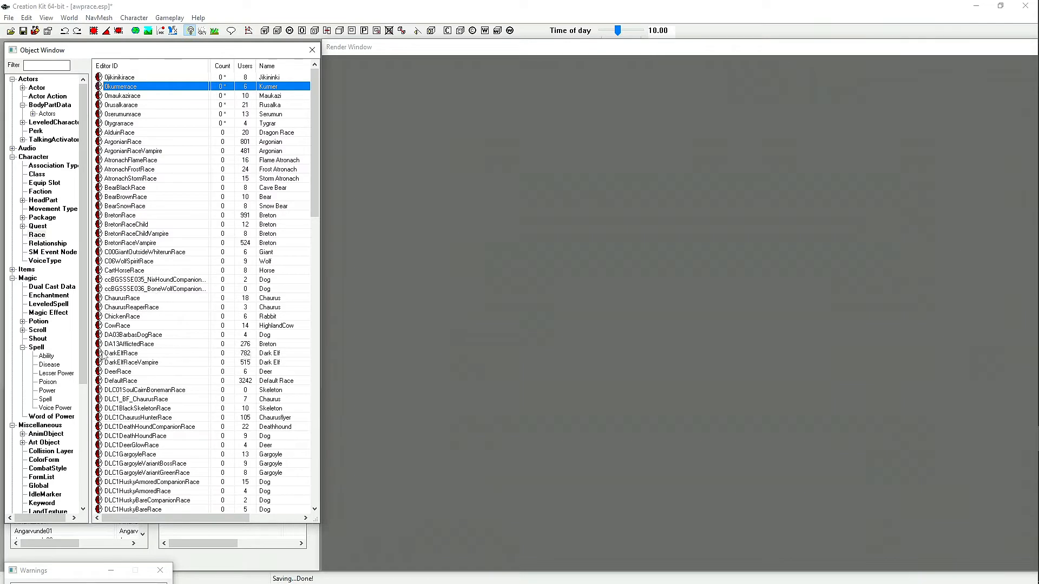
click(33, 158)
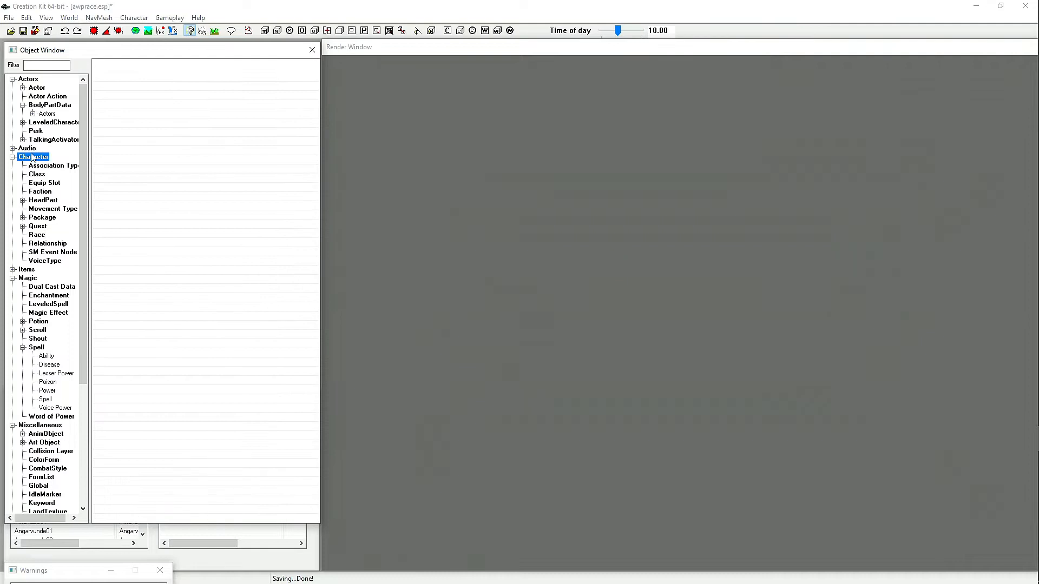
click(37, 237)
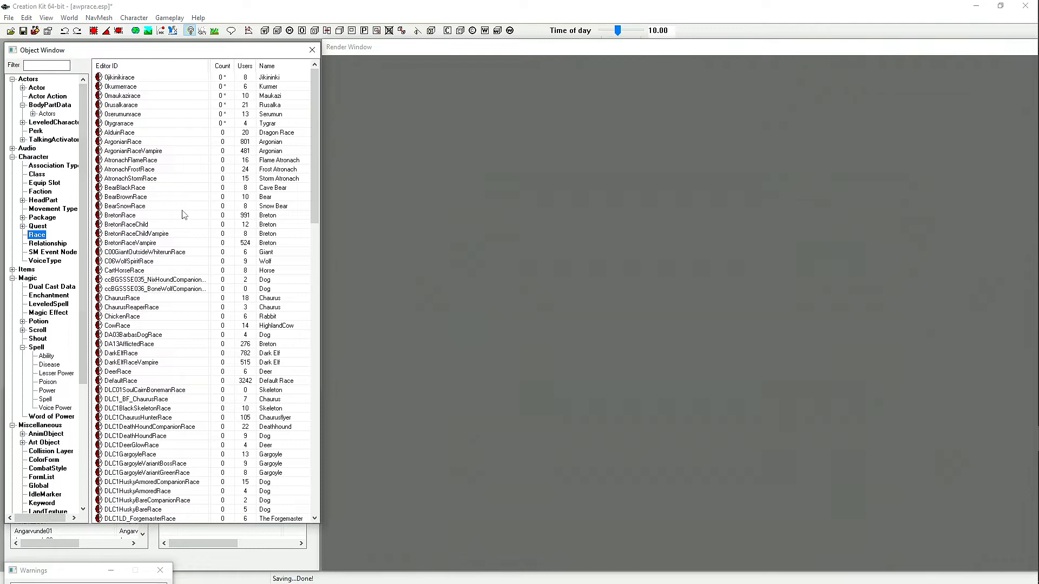
scroll(182, 213, down, 20)
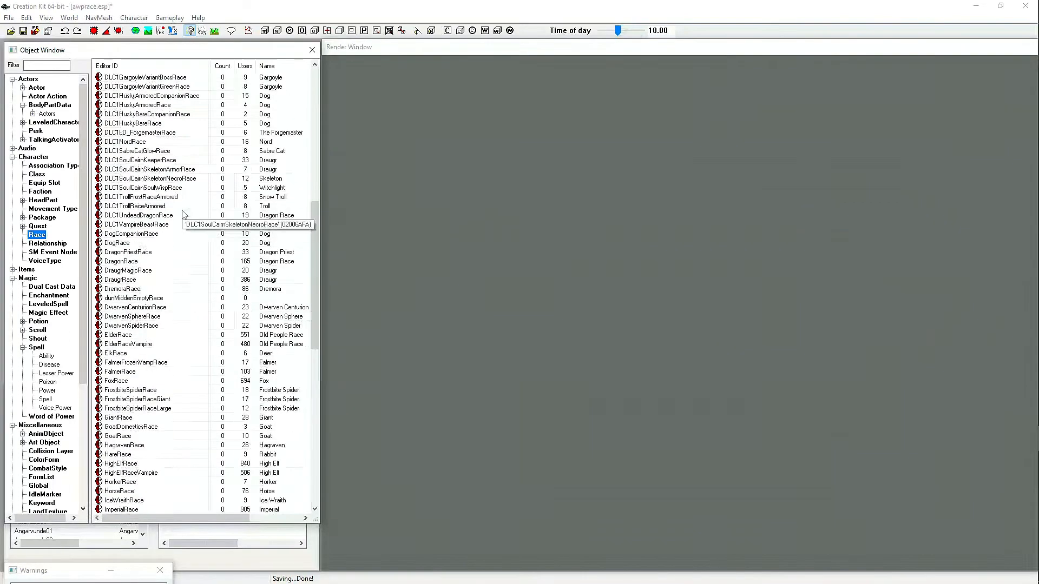
scroll(182, 214, down, 8)
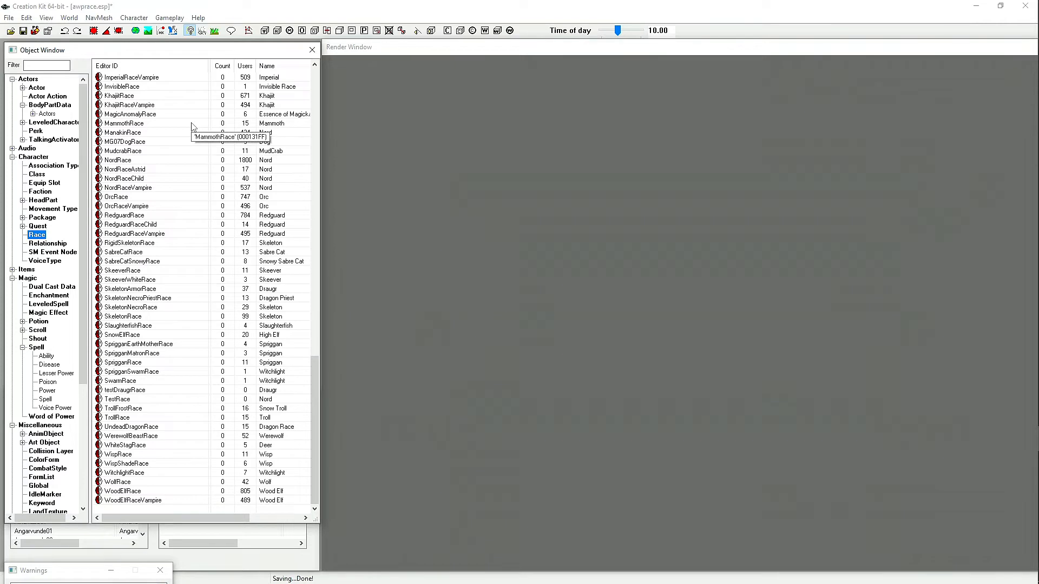
right_click(140, 135)
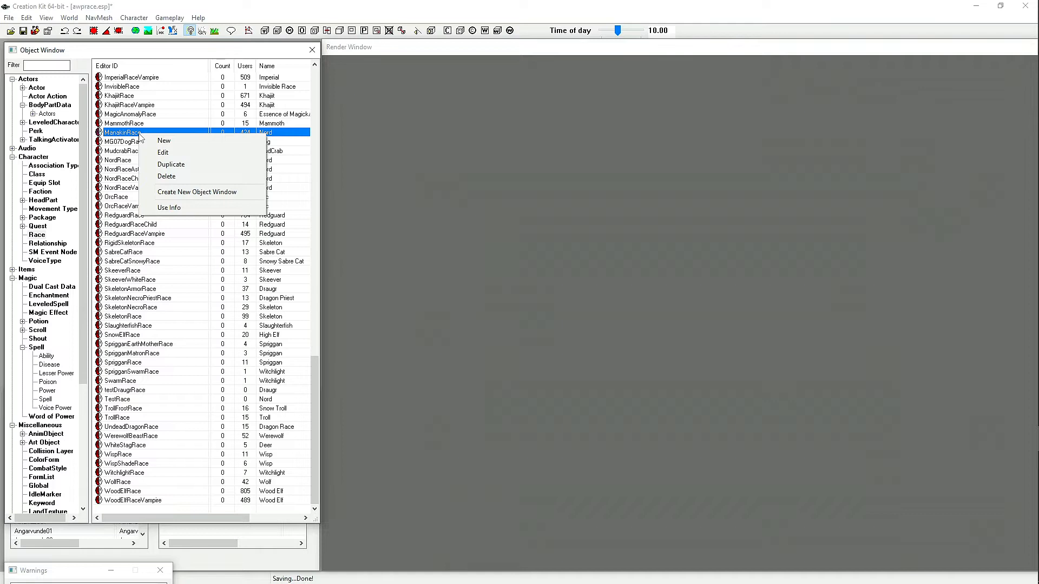
click(114, 199)
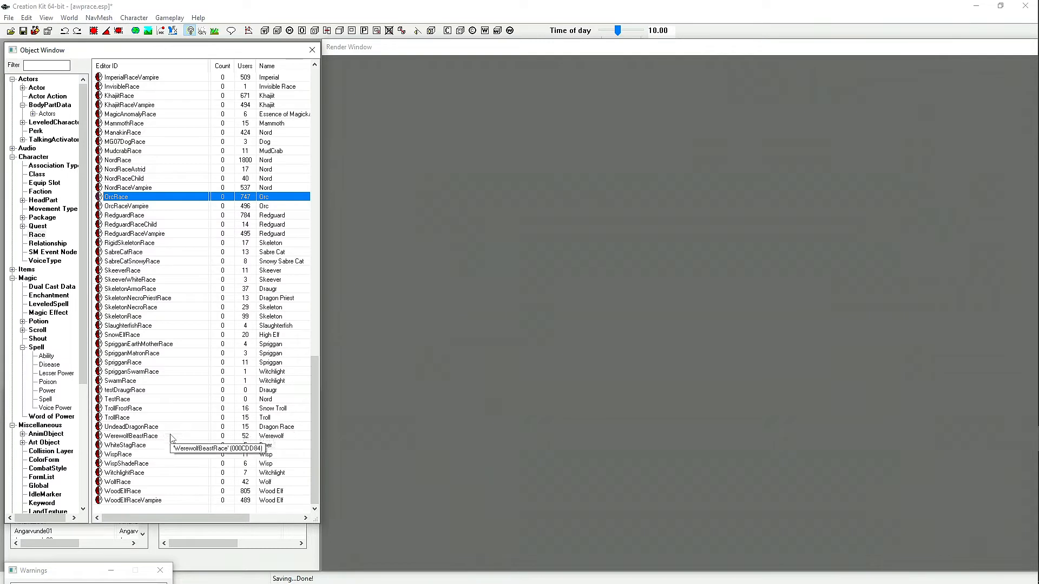
right_click(143, 493)
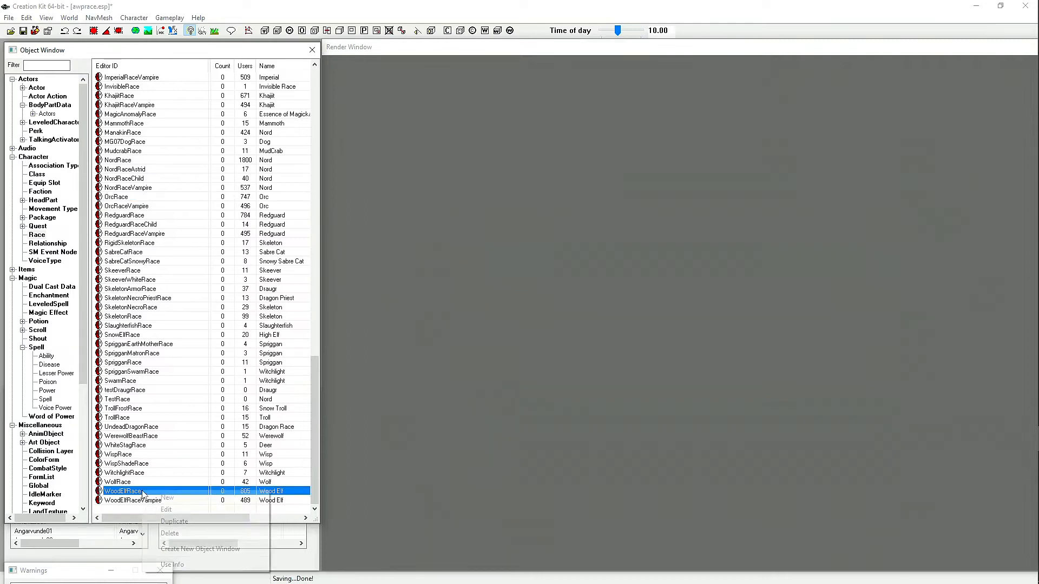
click(183, 521)
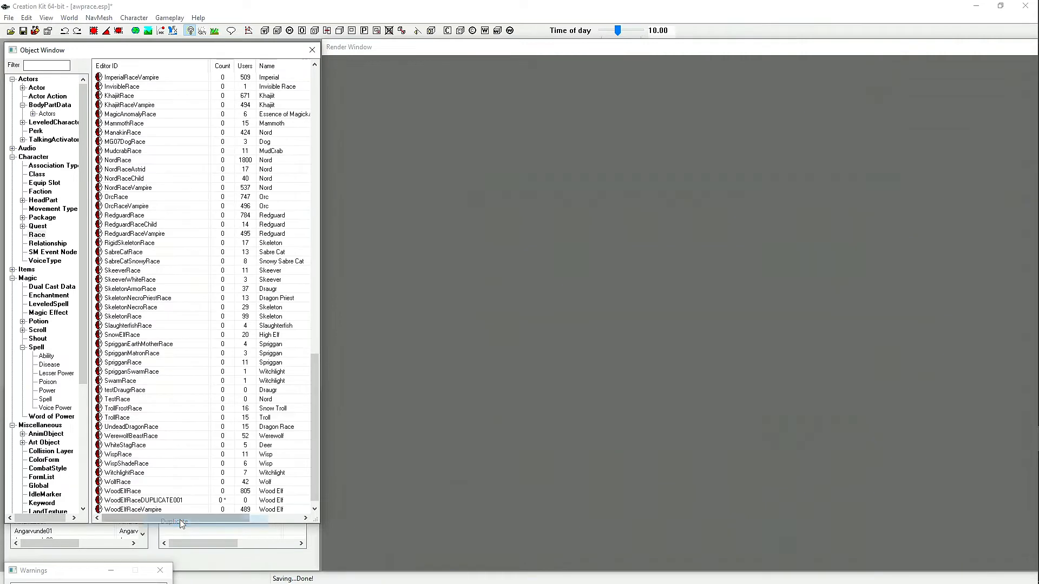
click(183, 501)
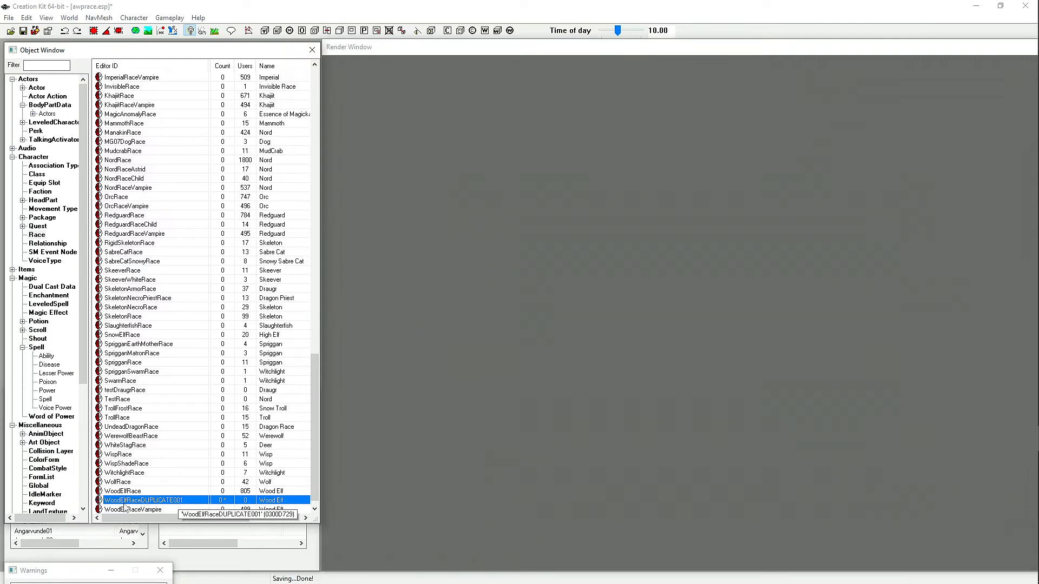
double_click(180, 501)
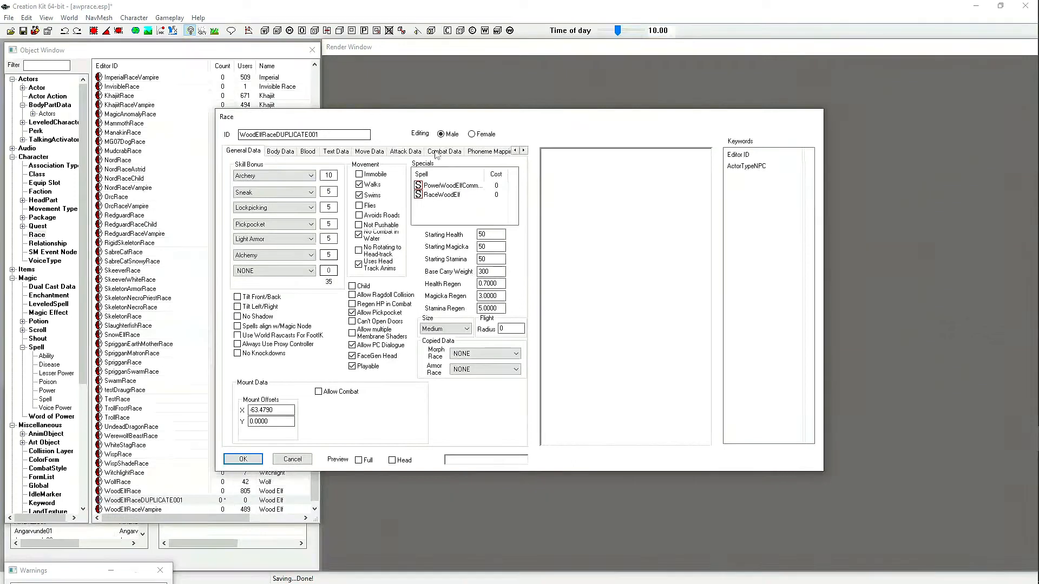
Look through the copied race's body data and the range of other data categories available for it.
click(281, 152)
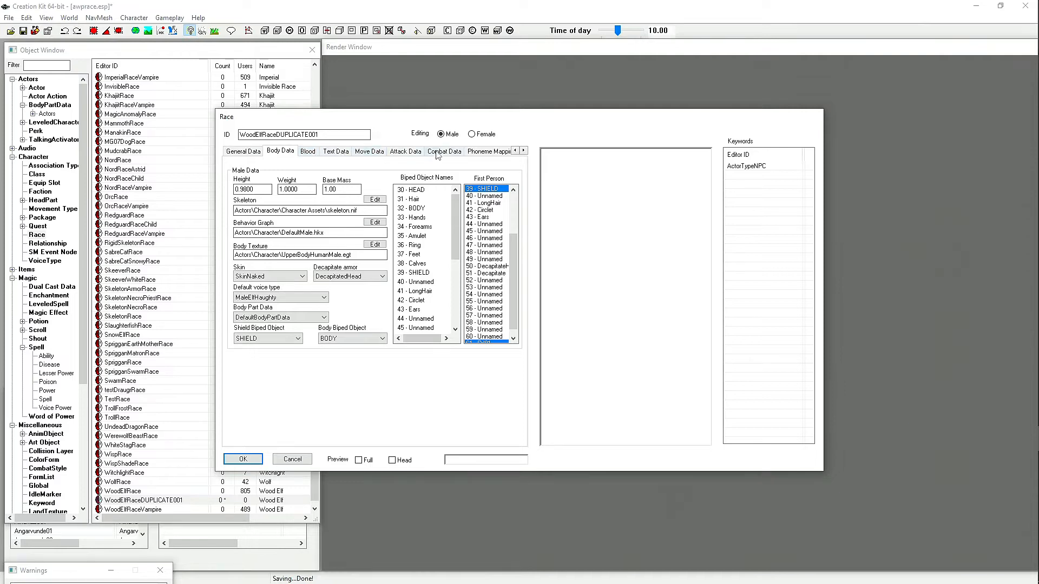
click(523, 150)
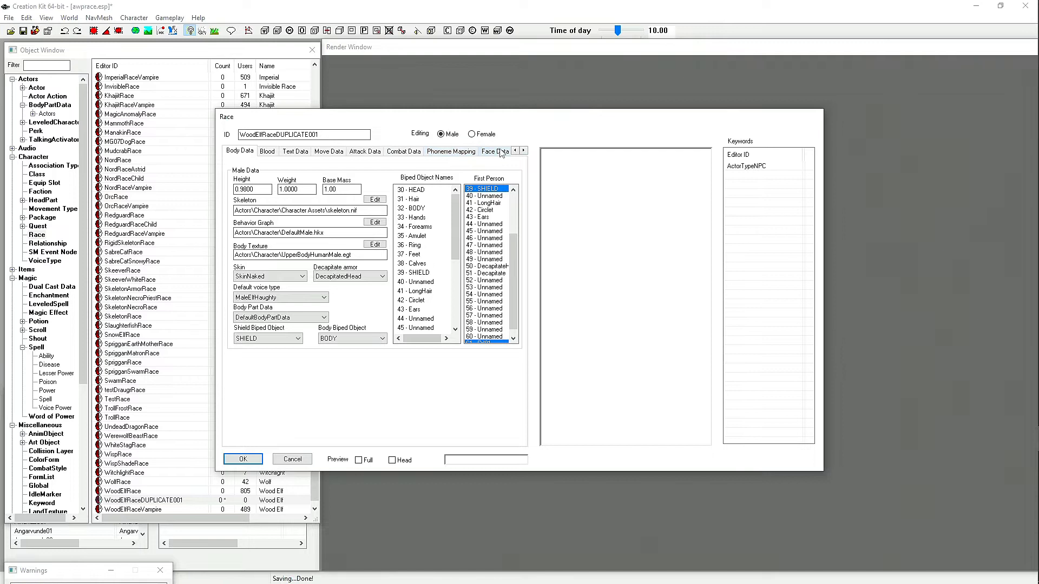
click(523, 151)
click(524, 151)
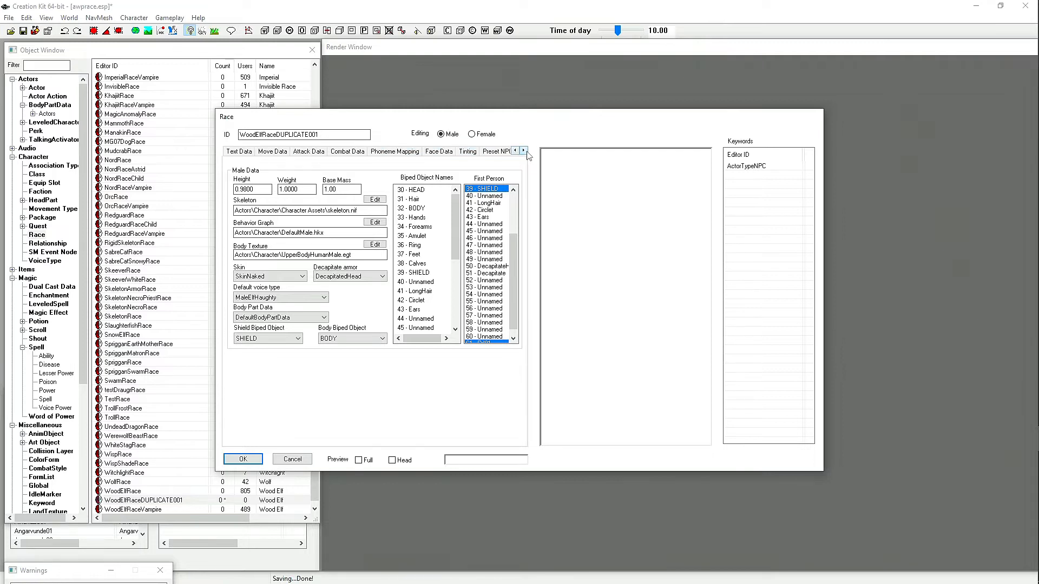
click(524, 151)
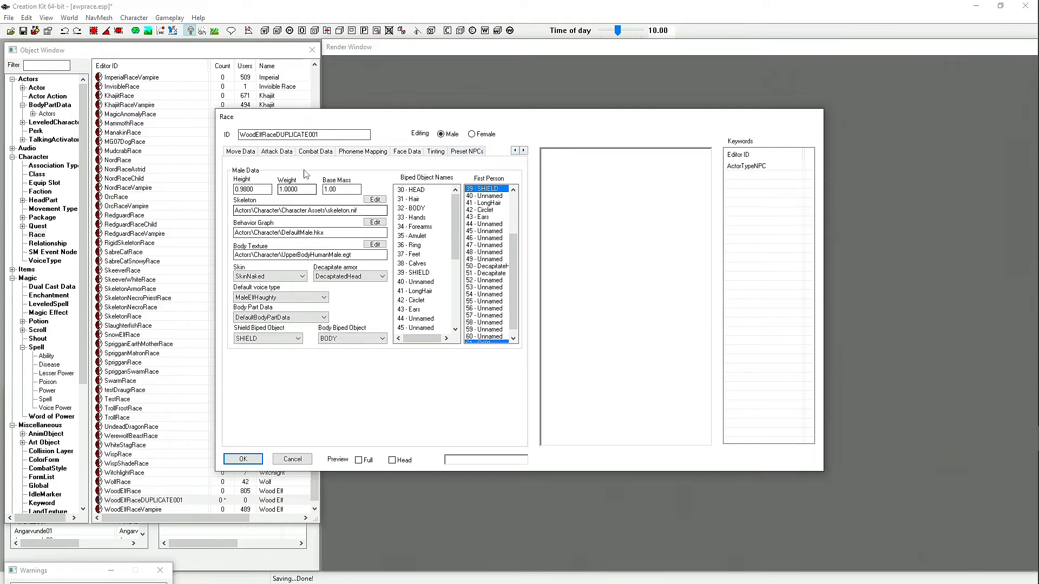
double_click(514, 151)
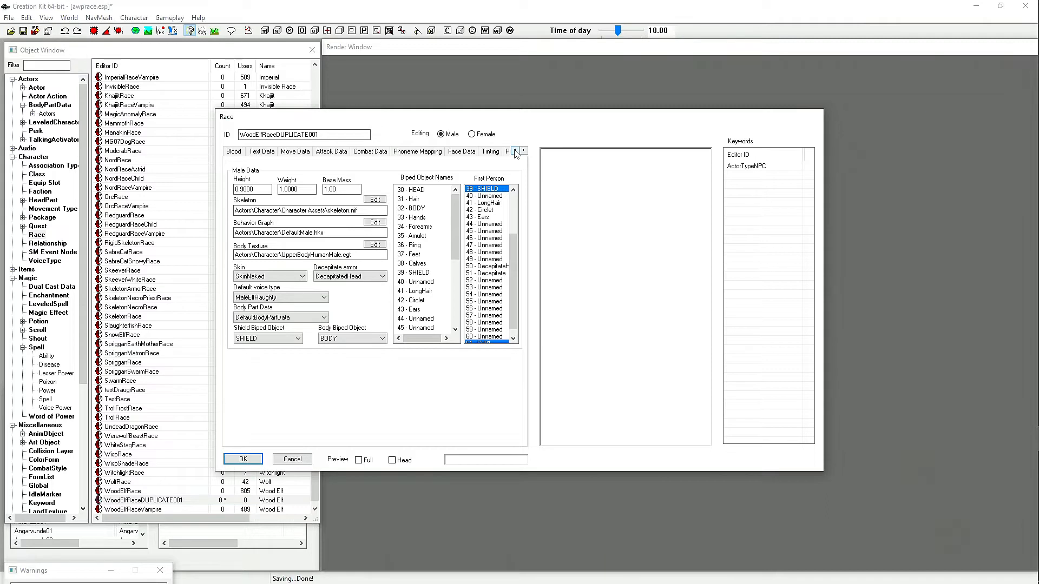
Preview the race's head and full body, and rotate the model to see its face.
click(393, 460)
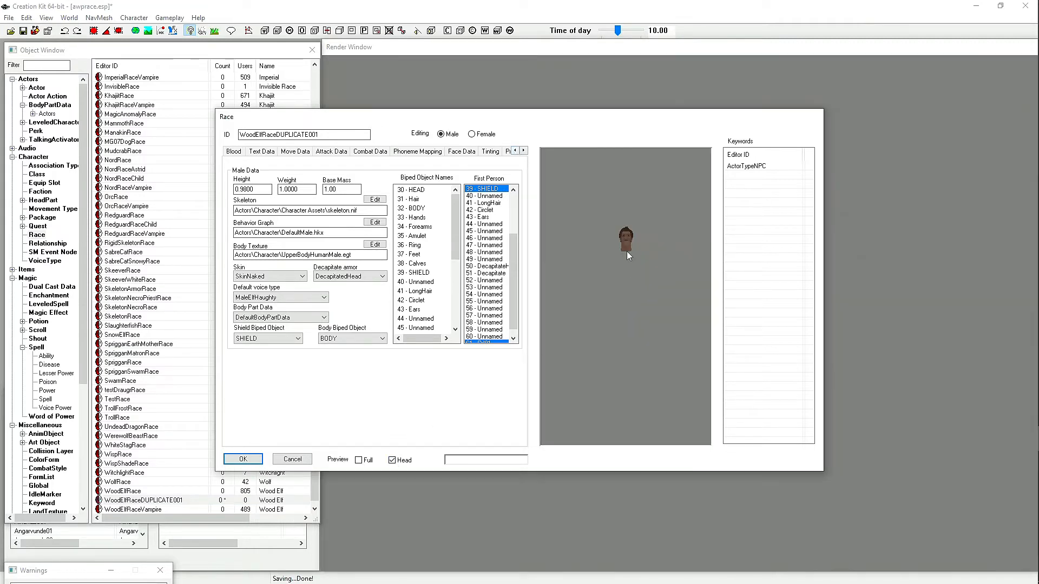
click(358, 461)
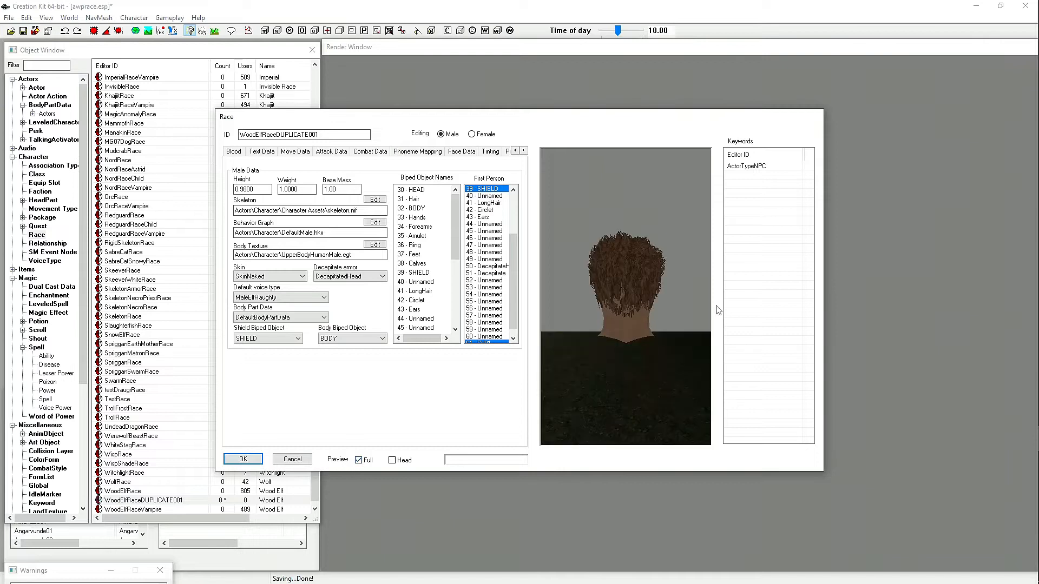
drag(541, 344, 649, 262)
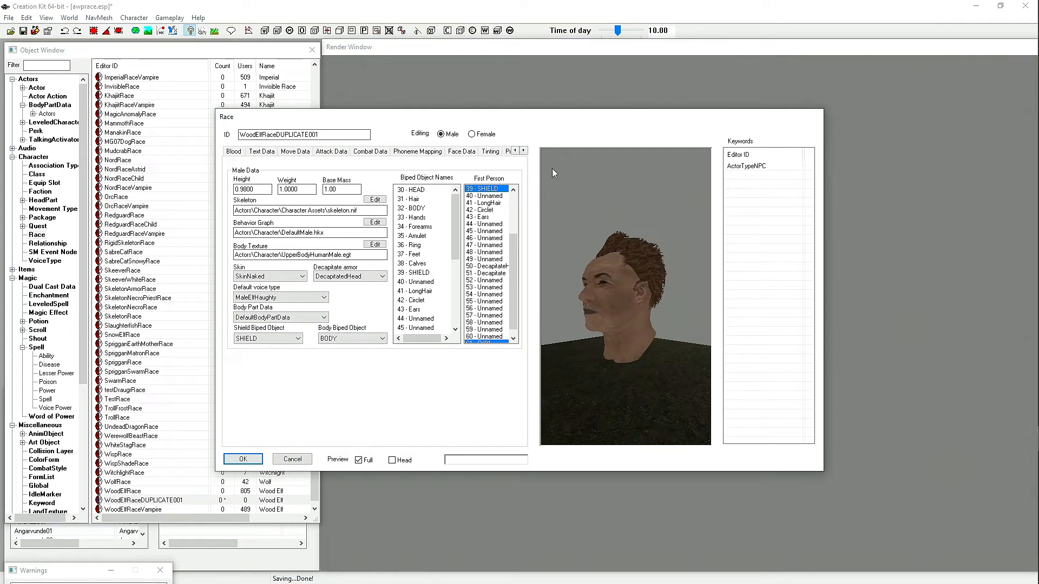
click(515, 150)
click(515, 150)
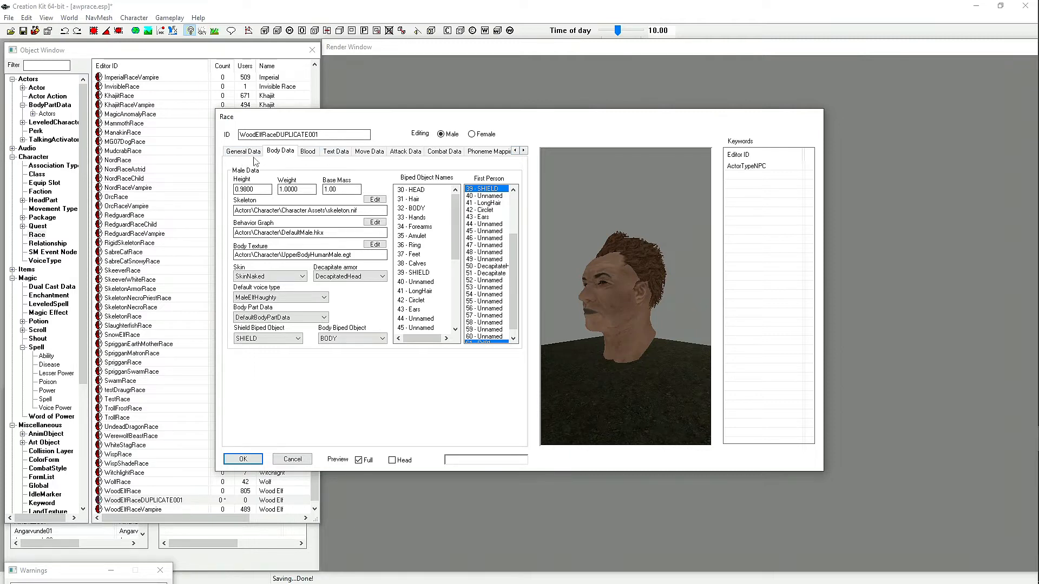
Set the copied race's ID to 0dryadrace and bring the custom races at the start of the race list into view.
drag(330, 135, 176, 144)
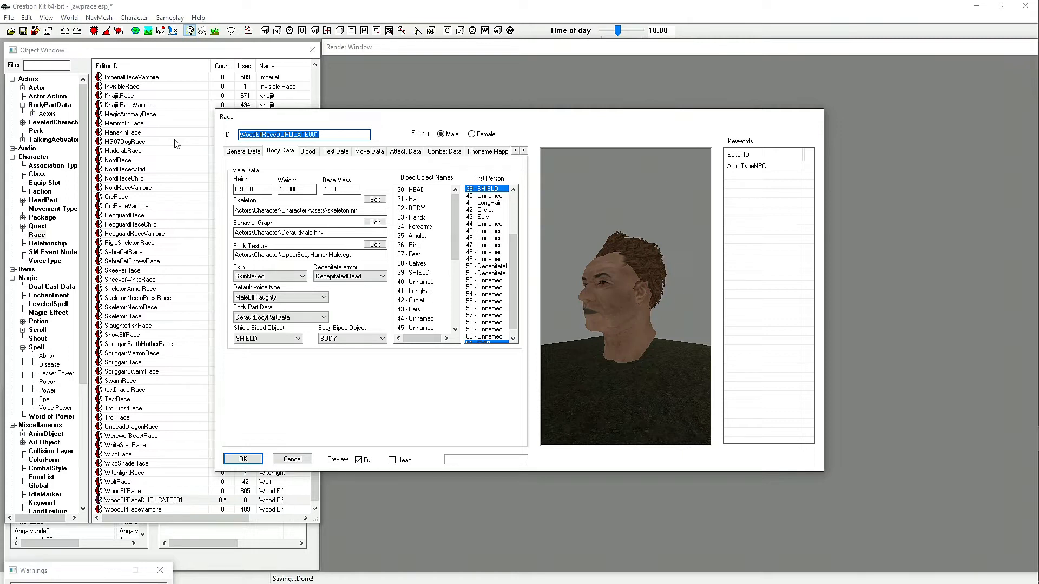
text(0)
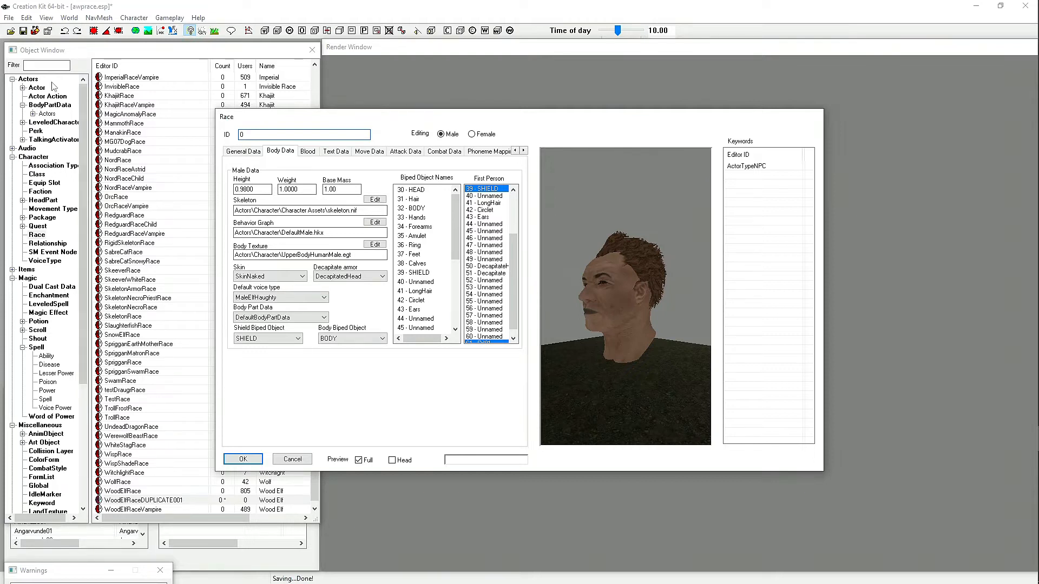
click(40, 192)
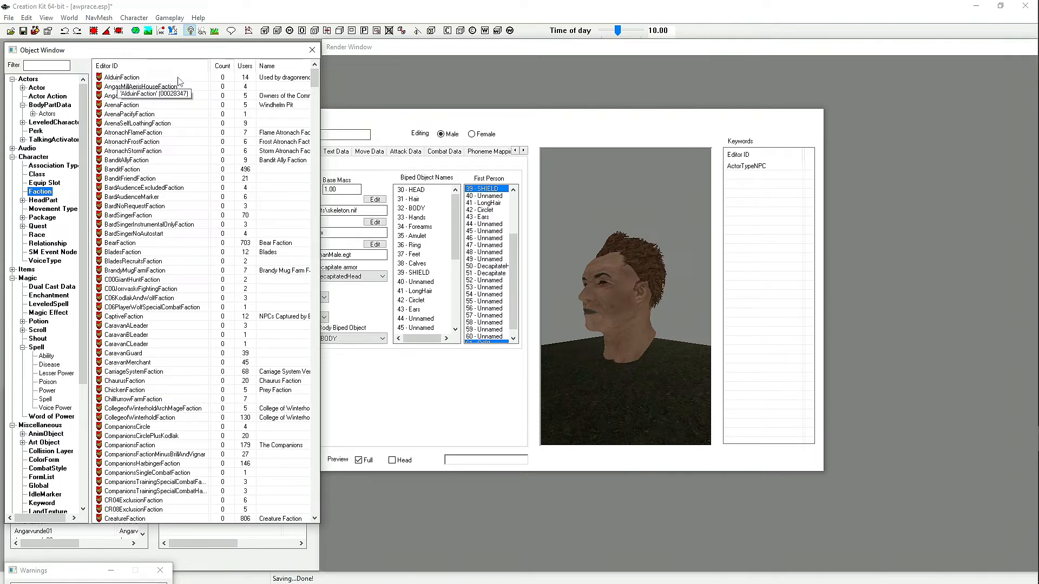
click(41, 236)
click(372, 127)
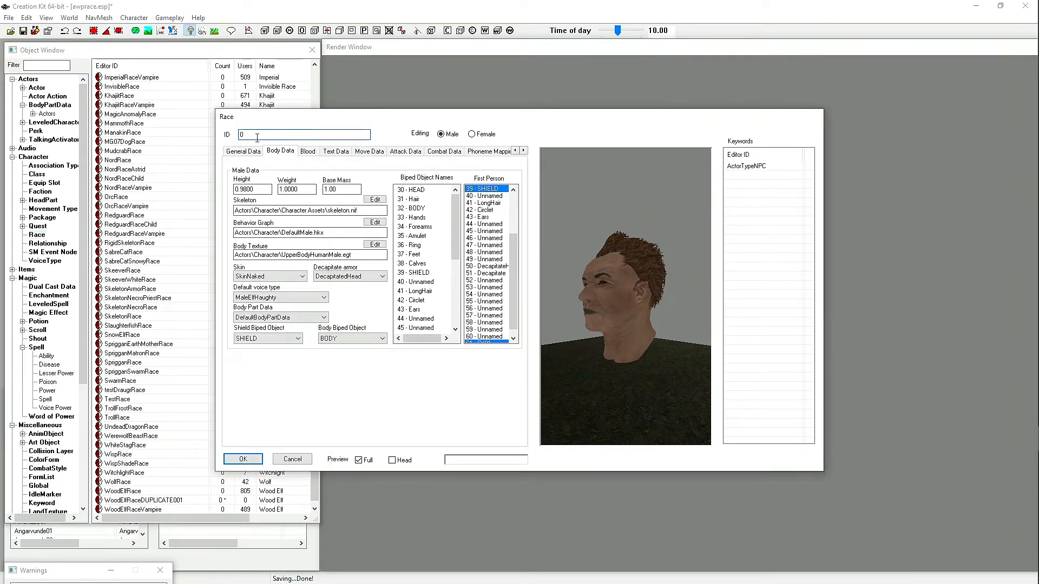
text(0dryadrace)
scroll(180, 130, up, 8)
scroll(180, 130, up, 20)
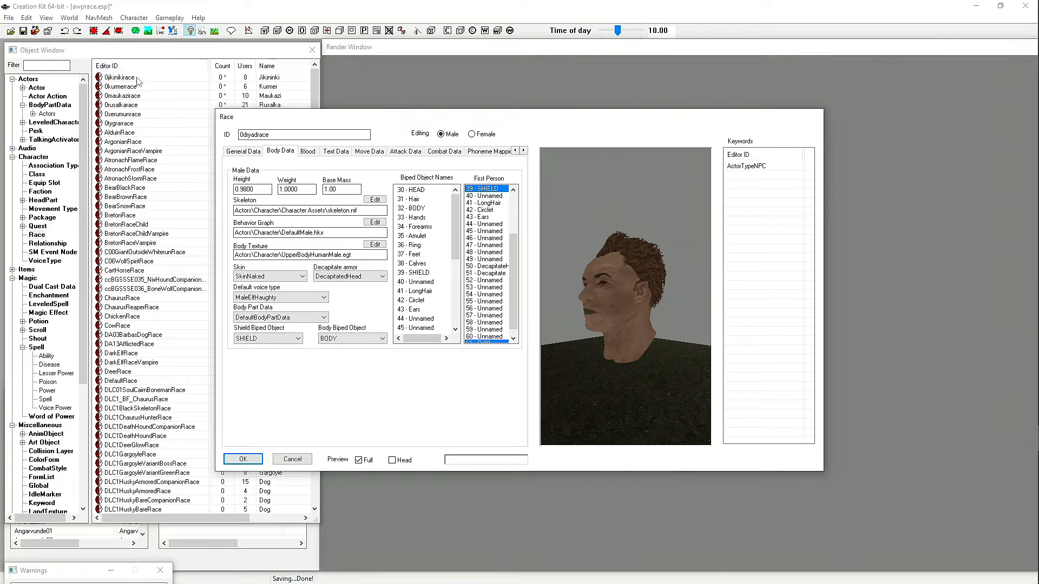
Remove both wood elf spells from the specials in the race's general data, and turn the preview model to face forward.
click(243, 151)
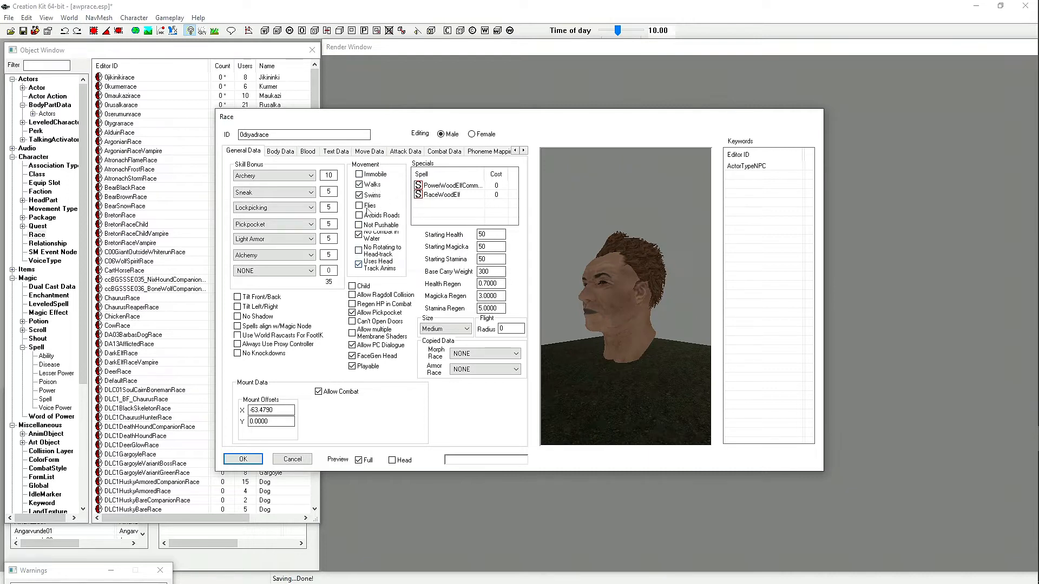
drag(594, 297, 669, 301)
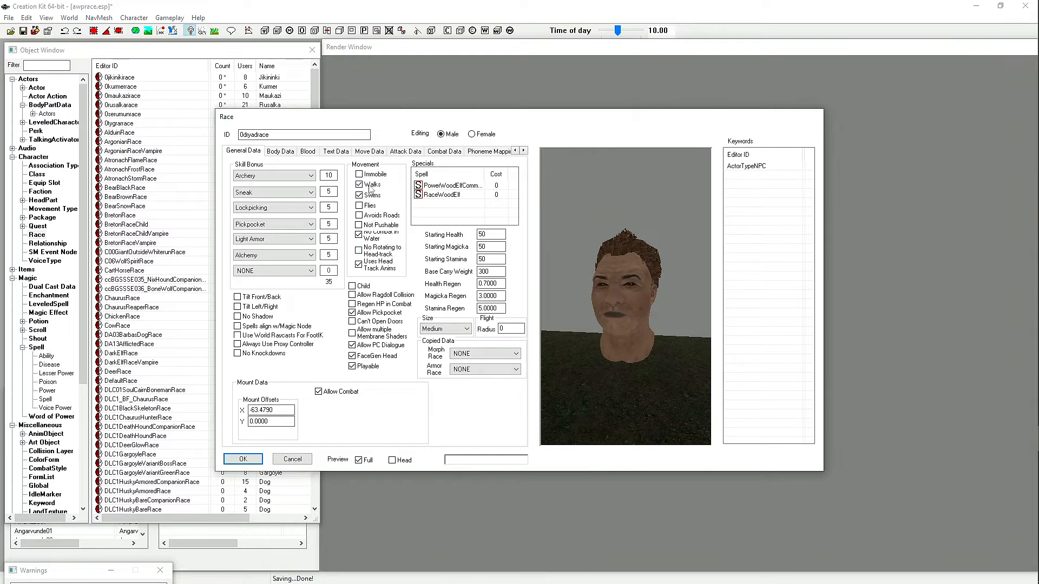
click(443, 186)
key(Delete)
click(444, 186)
key(Delete)
drag(611, 281, 642, 305)
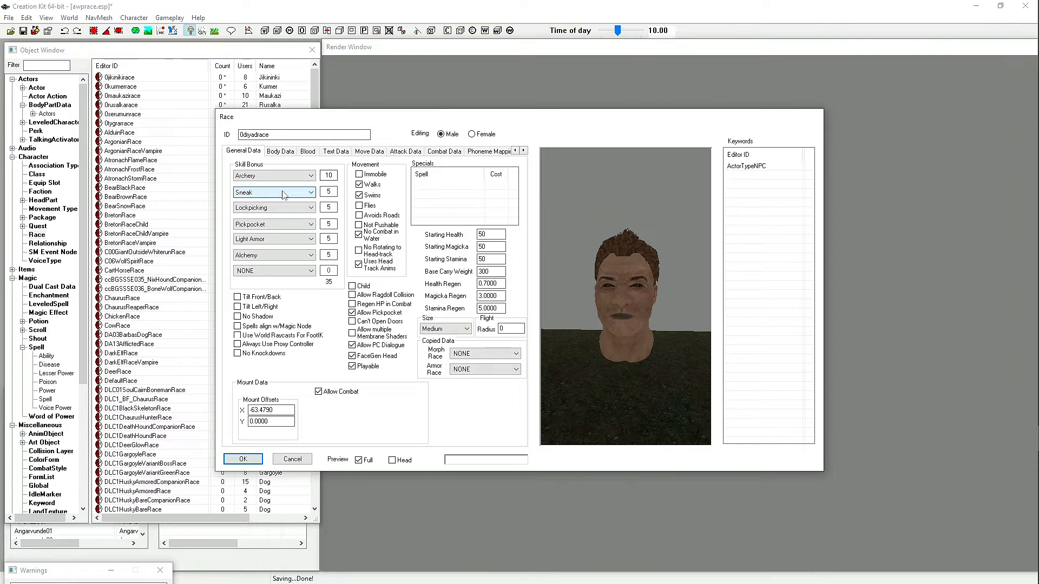
Set the race's Sneak skill bonus to 10.
double_click(332, 193)
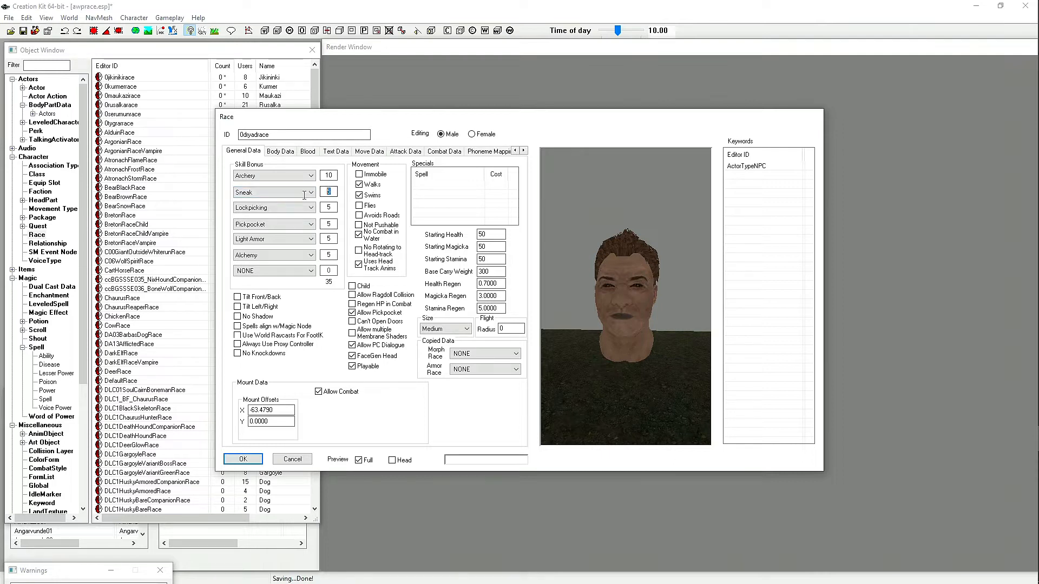
text(10)
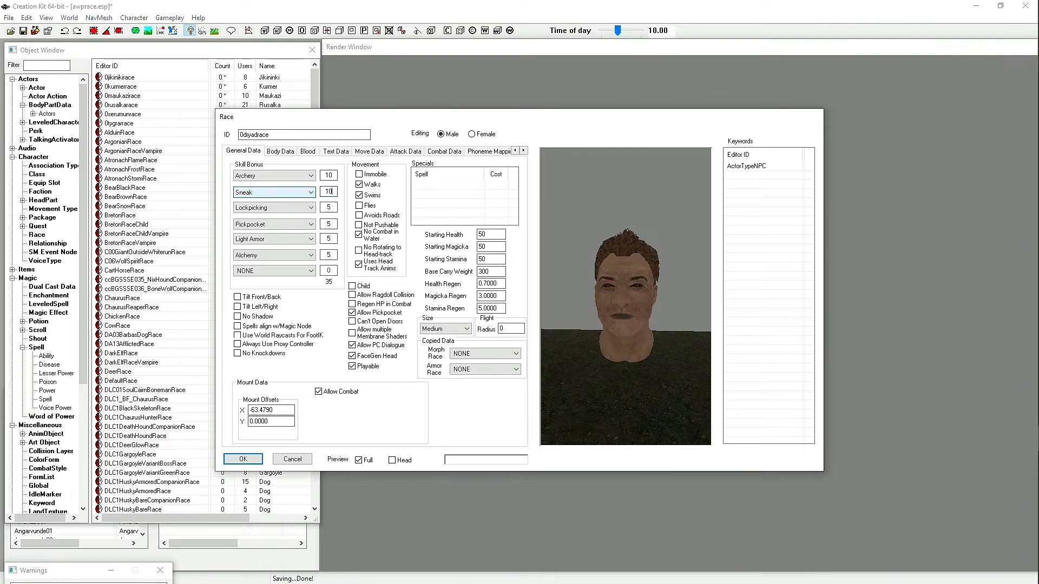
double_click(329, 208)
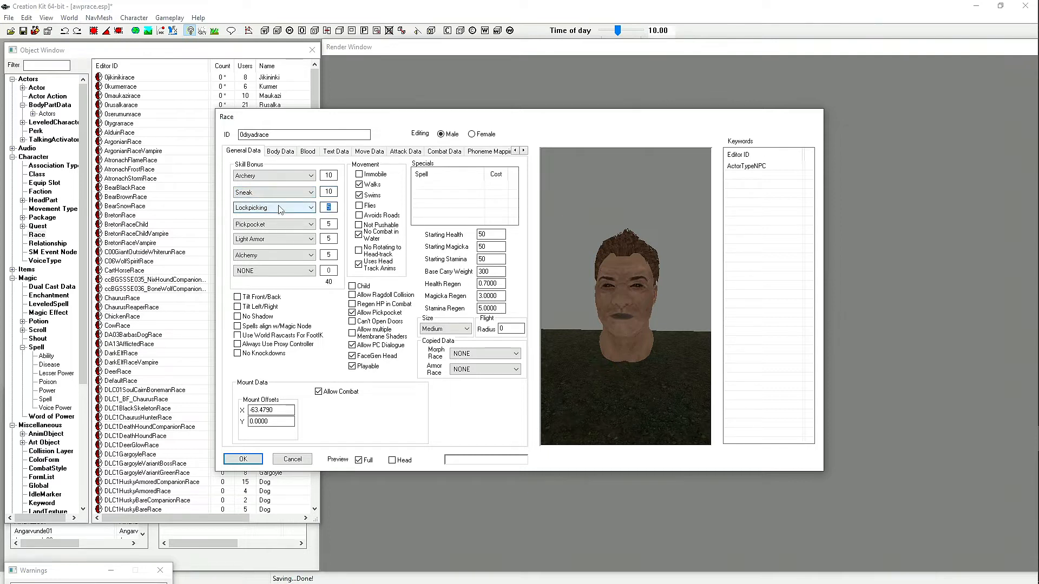
click(333, 192)
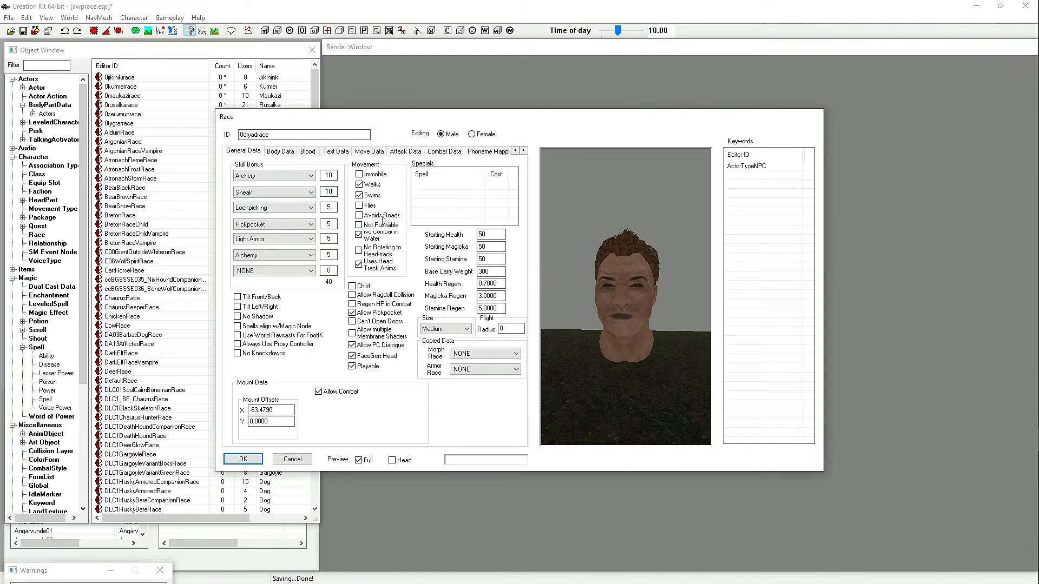
Set the Lockpicking skill bonus to 69 and change that skill to Illusion.
double_click(335, 207)
text(65)
click(336, 222)
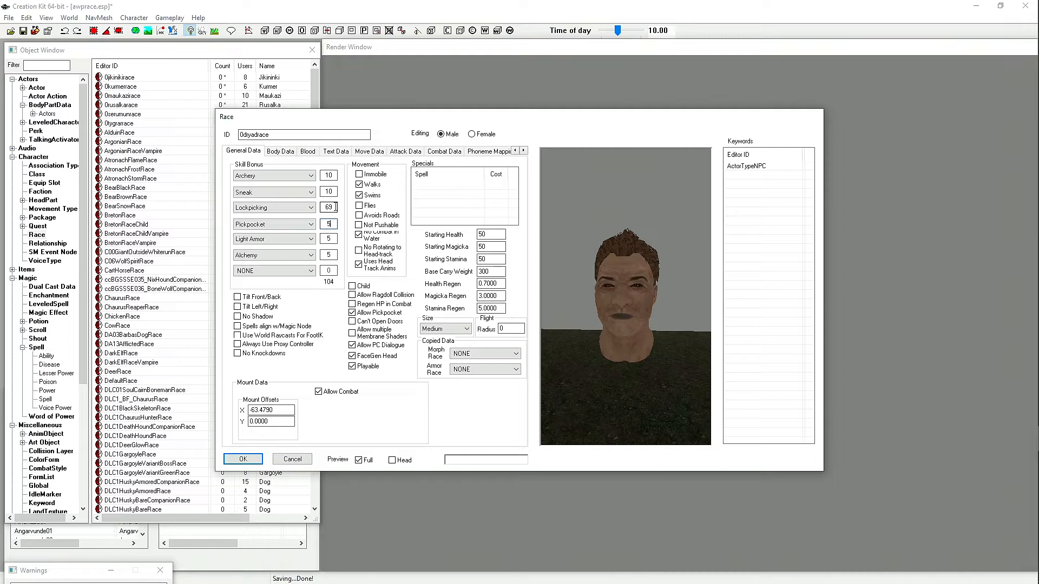
click(307, 210)
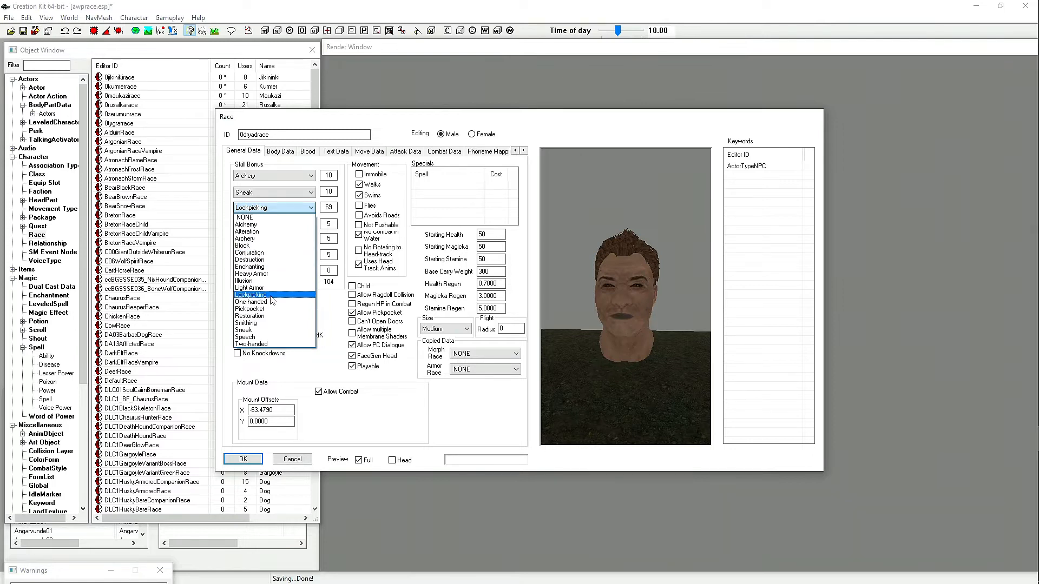
click(251, 280)
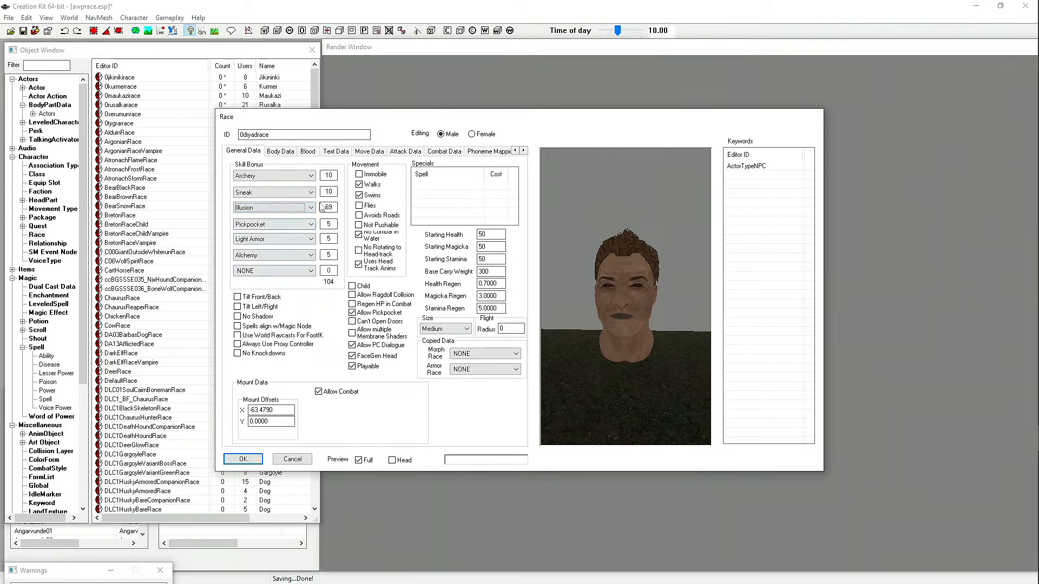
Set the Illusion skill bonus to 10 and replace the Pickpocket skill with Conjuration at a bonus of 10.
double_click(335, 207)
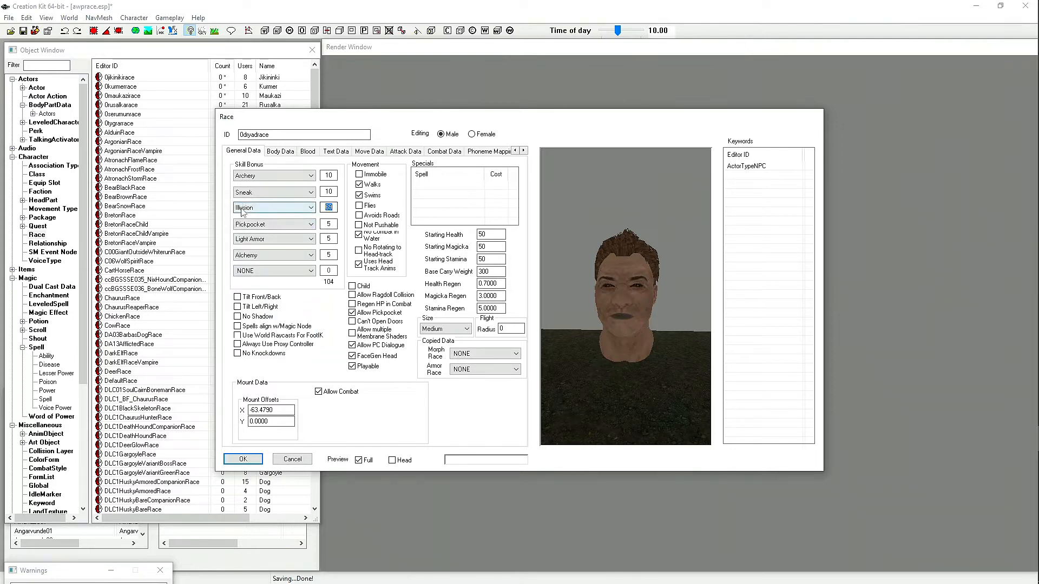
text(10)
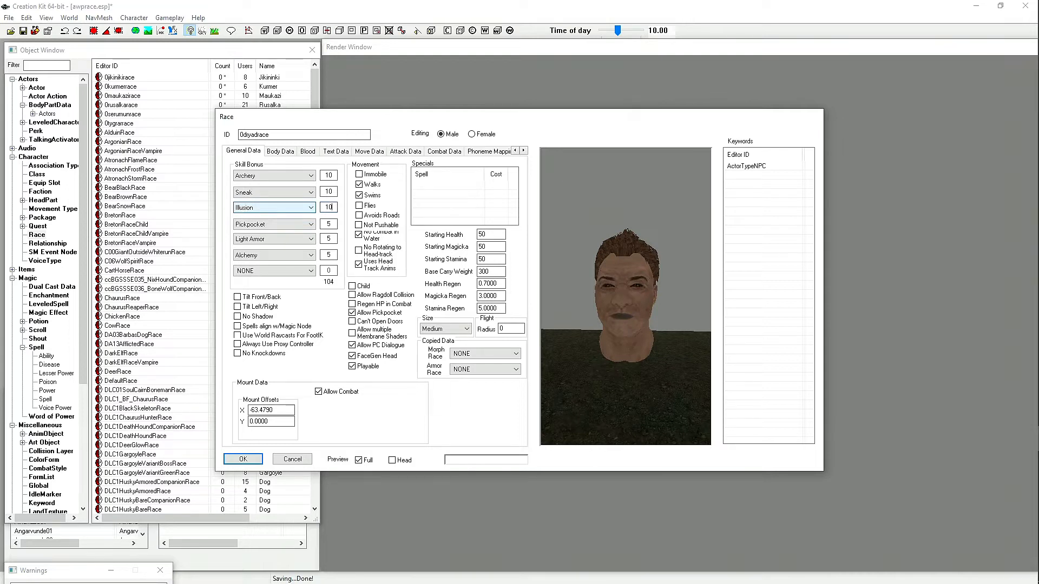
click(286, 224)
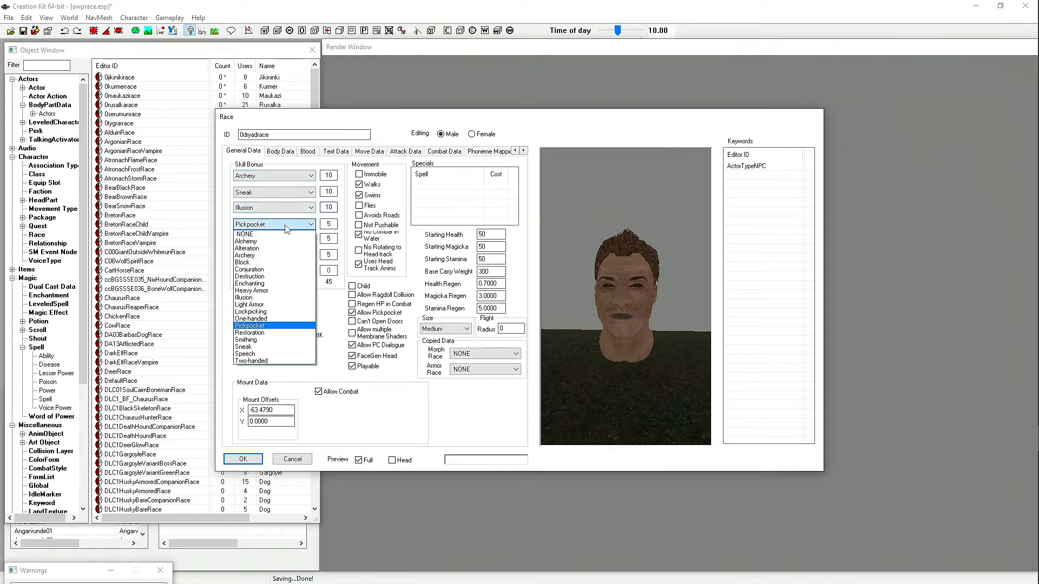
click(251, 270)
key(Tab)
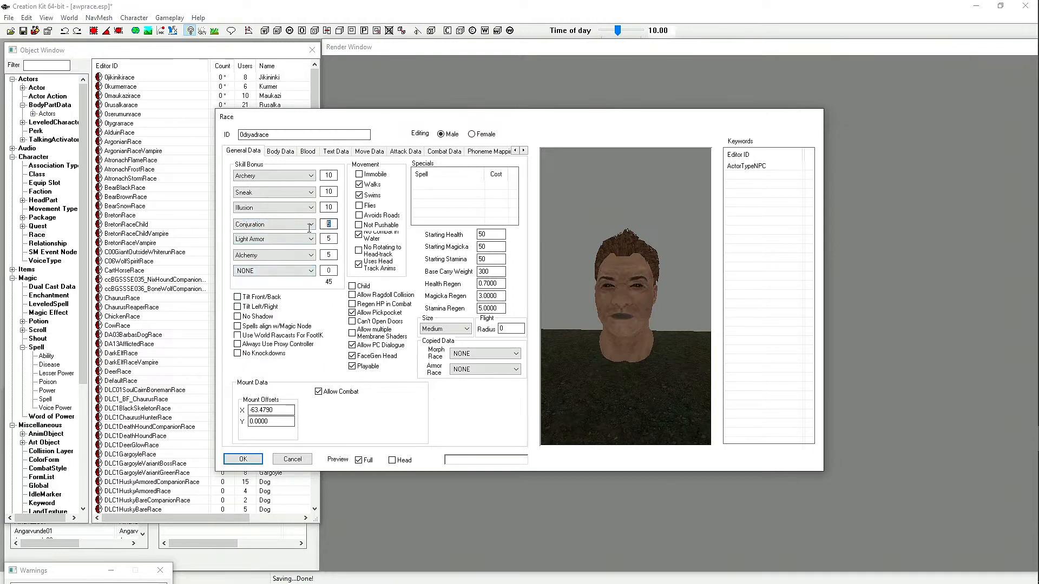
text(10)
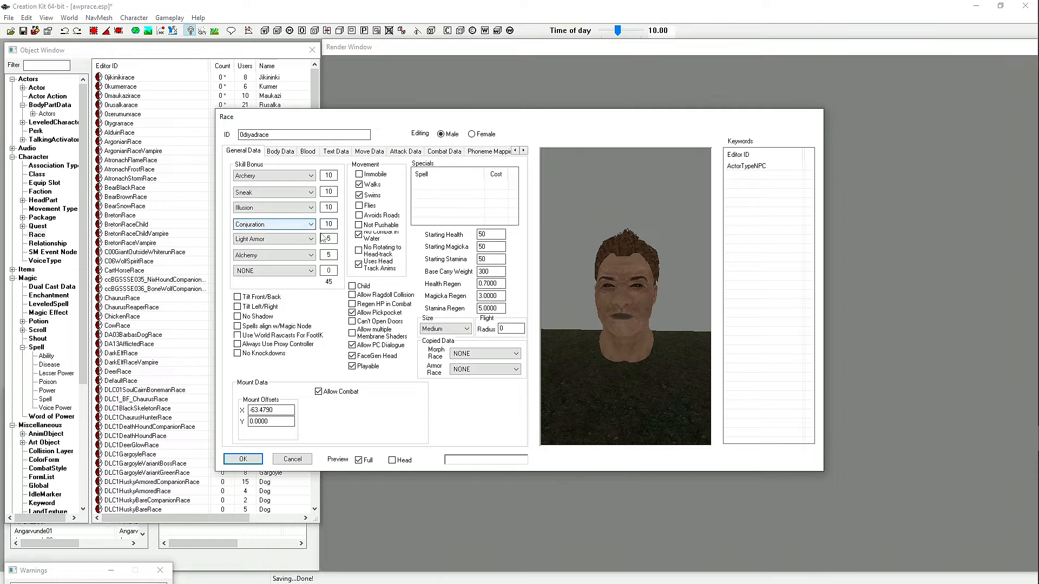
Set the race's Light Armor skill bonus to 15.
drag(324, 239, 352, 238)
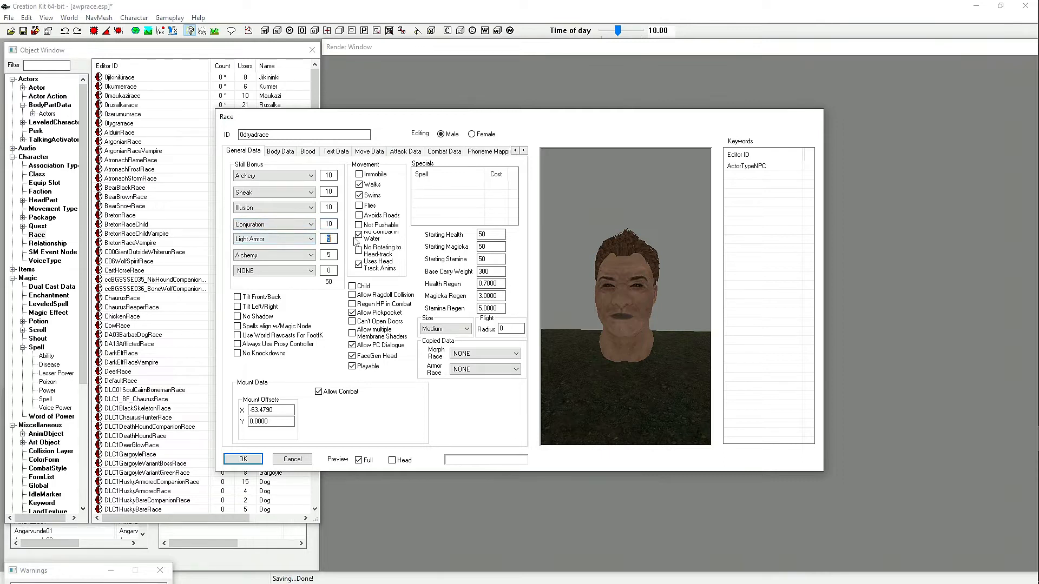
text(1)
click(298, 226)
click(301, 217)
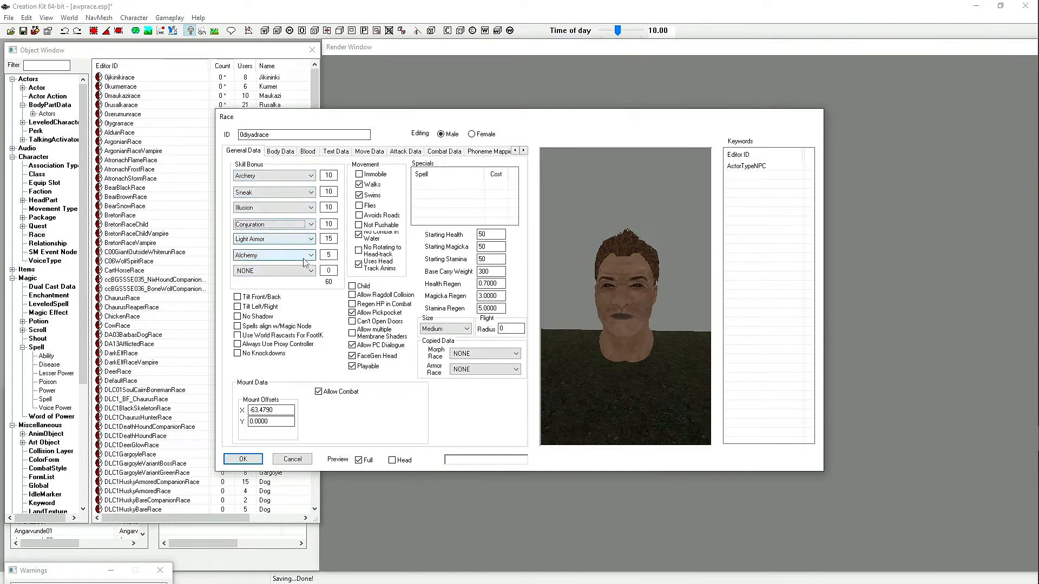
Fill the empty skill bonus slot with Alteration at a bonus of 5.
click(311, 272)
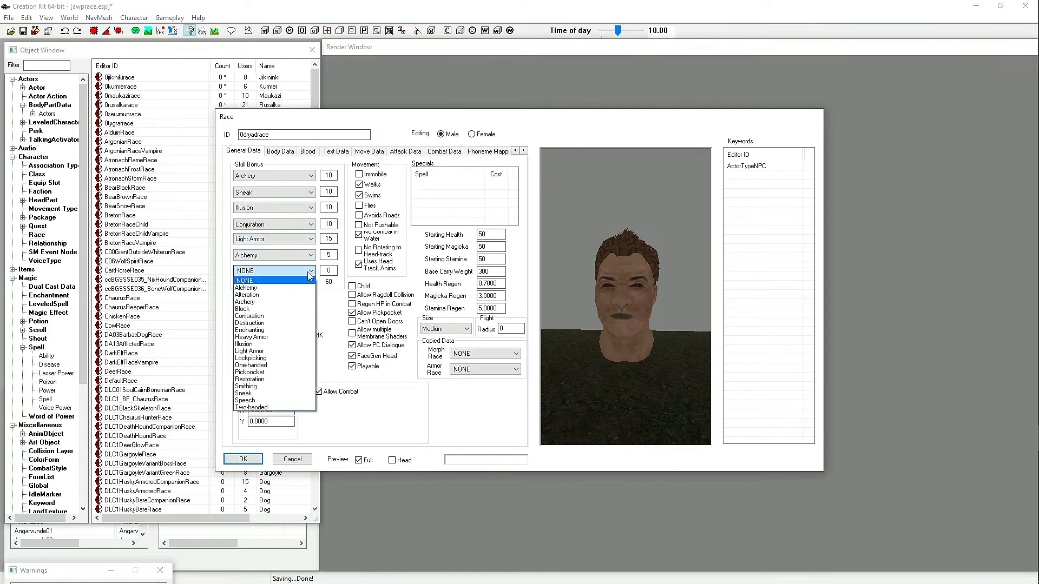
click(260, 295)
key(Tab)
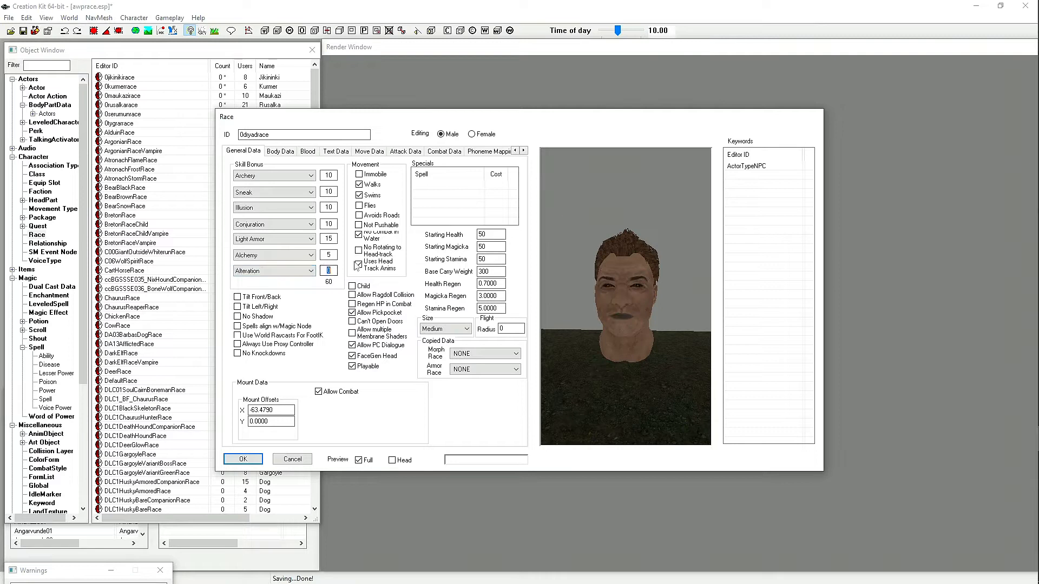
text(5)
click(600, 278)
Set the race's starting health to 90, and check the female model's head in the preview before returning to male editing.
double_click(489, 236)
text(9)
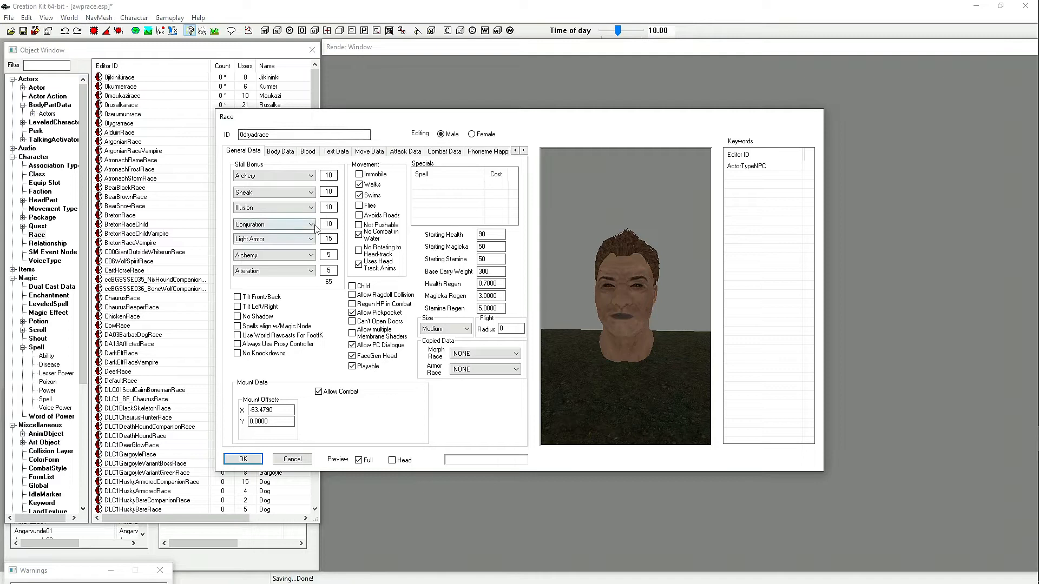
click(471, 134)
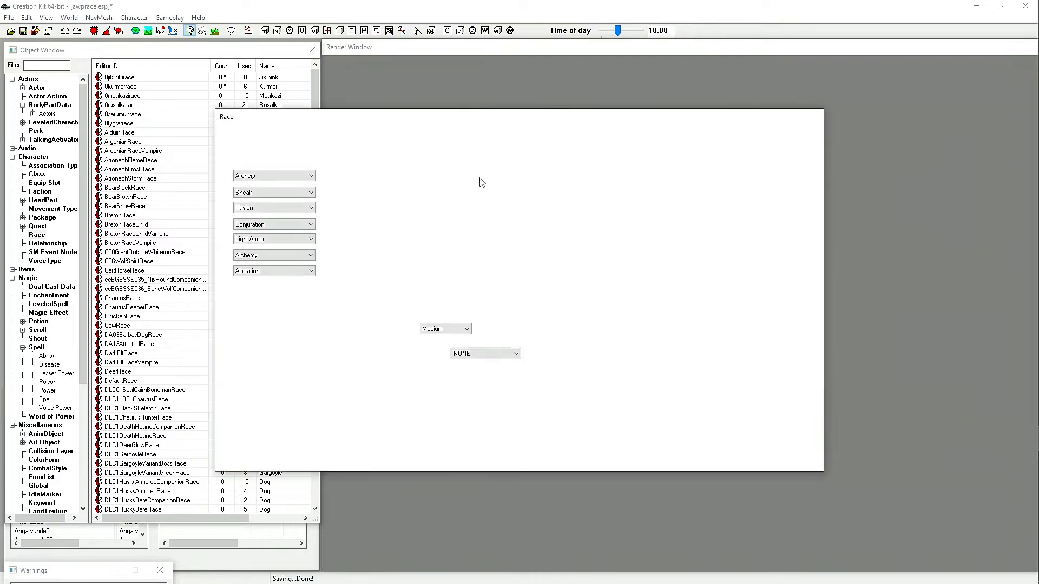
mouse_move(631, 288)
mouse_down()
mouse_move(582, 384)
mouse_move(649, 378)
mouse_move(625, 414)
mouse_move(647, 321)
mouse_move(644, 267)
mouse_move(624, 276)
mouse_up()
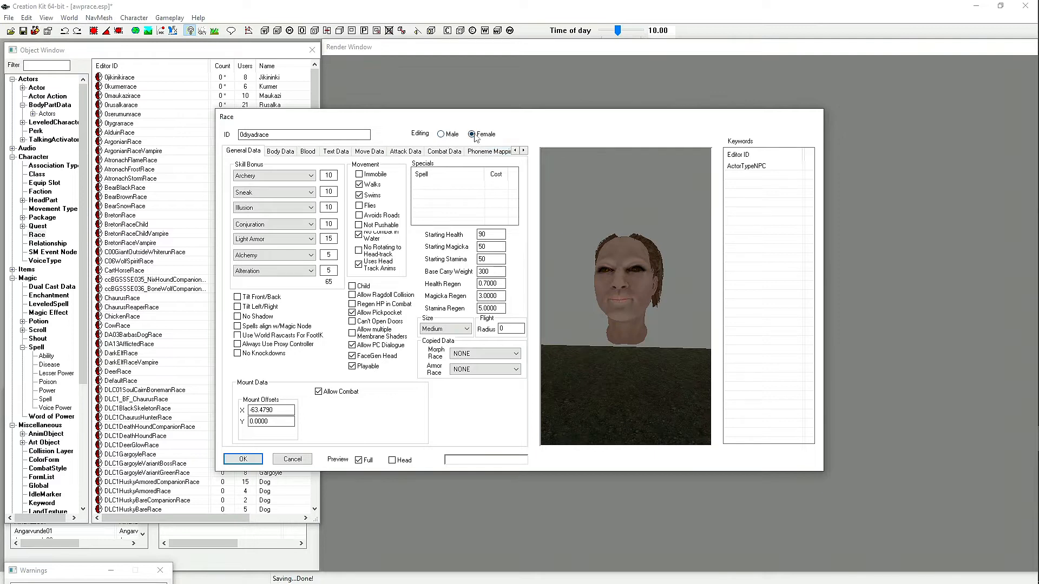
click(441, 134)
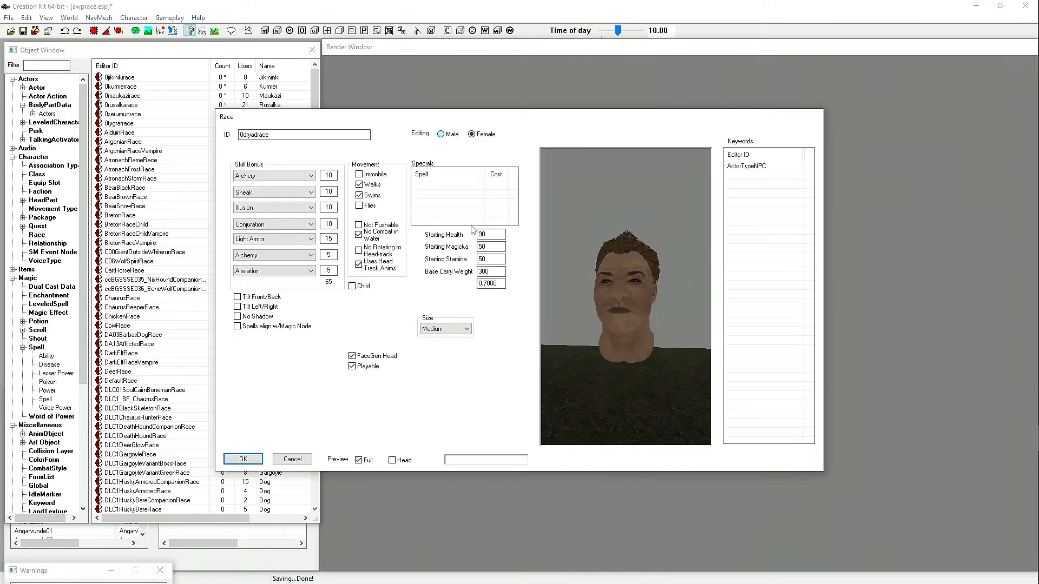
Set the starting magicka to 125, the starting stamina to 100 and the base carry weight to 250.
double_click(492, 249)
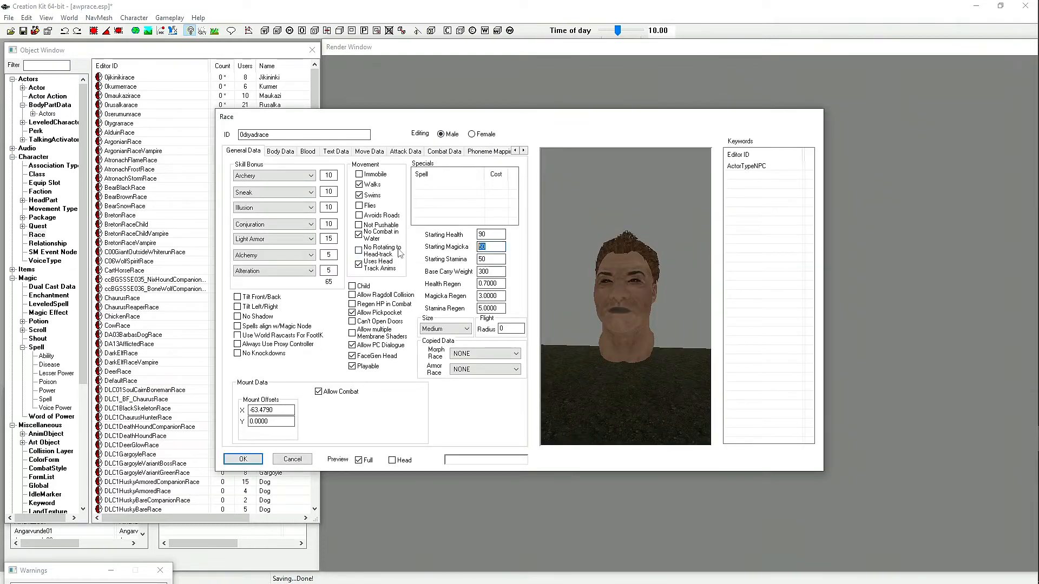
text(125)
key(Tab)
text(100)
double_click(495, 272)
text(250)
drag(622, 268, 657, 305)
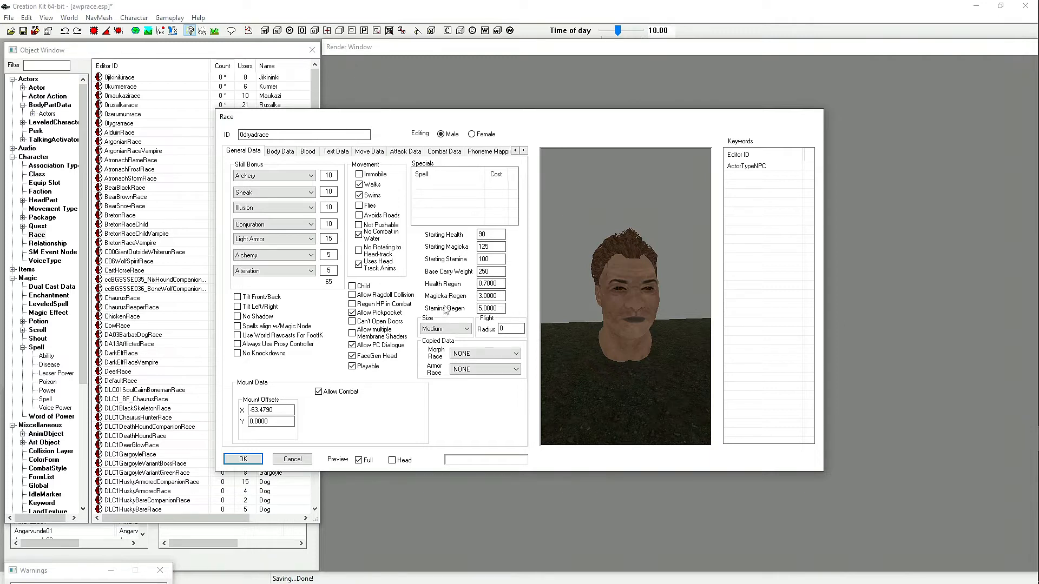
click(480, 283)
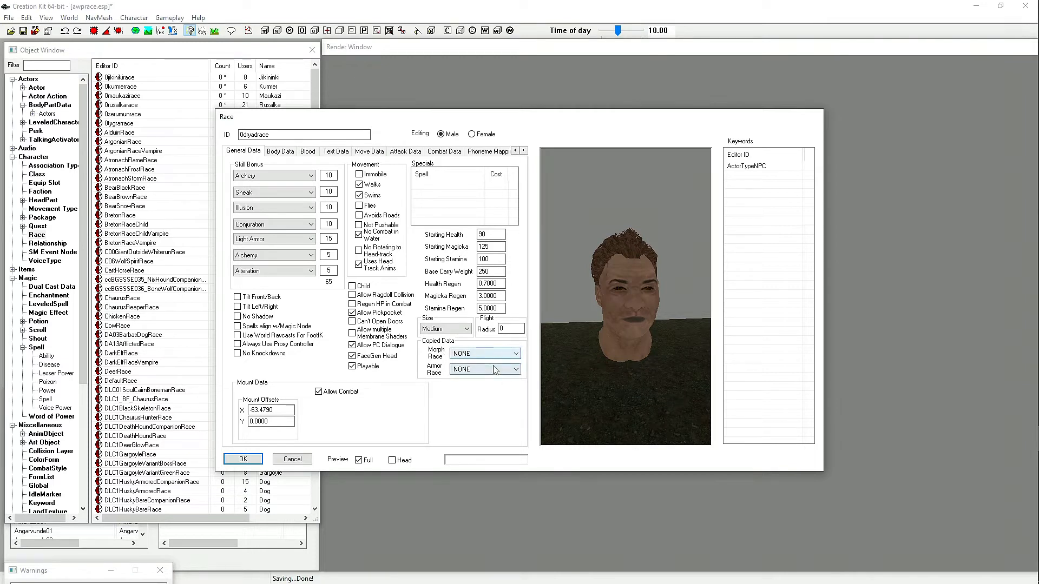
Set the copied data's morph race to WoodElfRace.
click(515, 355)
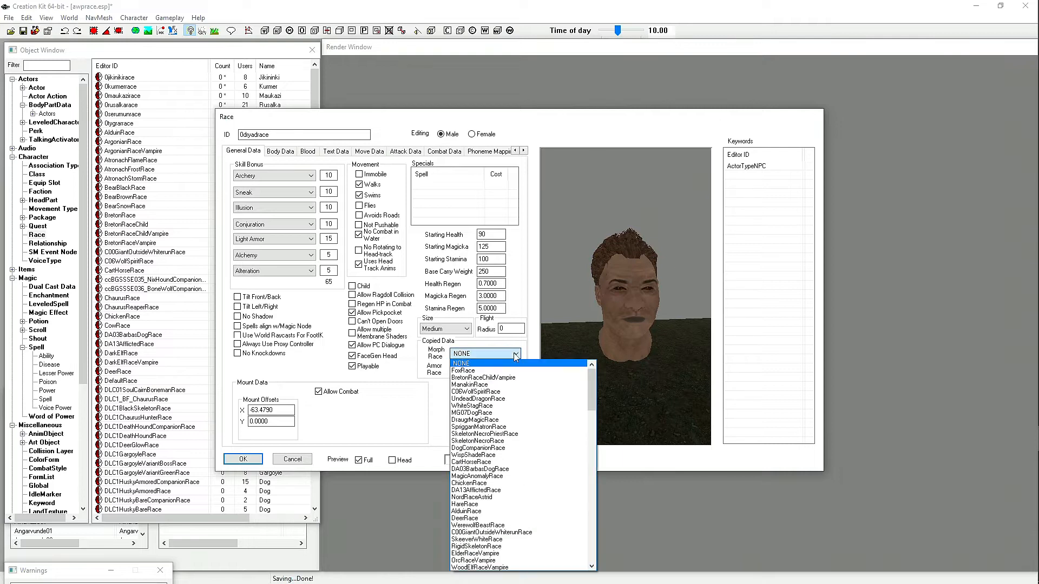
scroll(512, 396, down, 15)
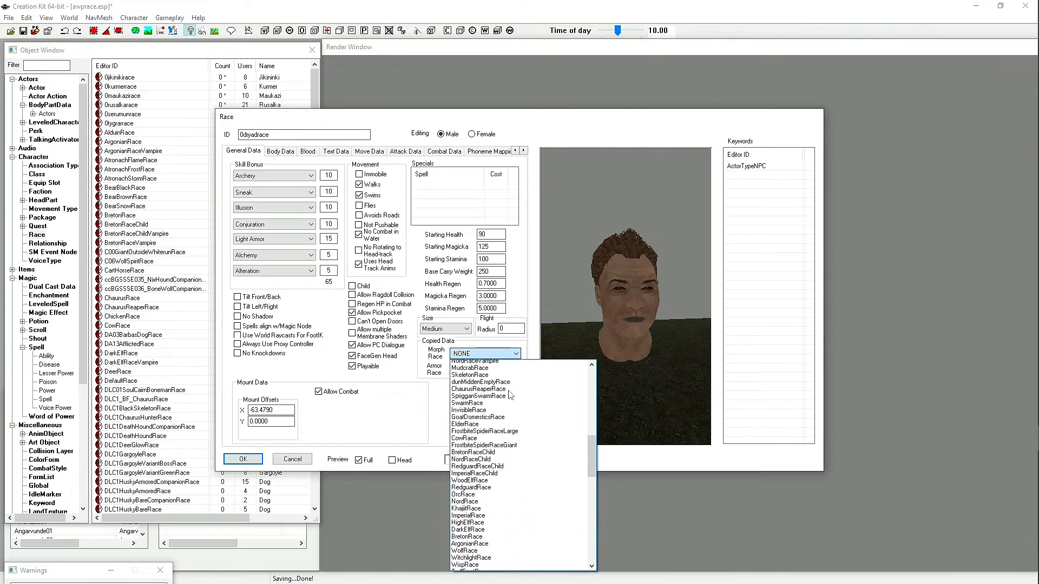
scroll(511, 397, down, 10)
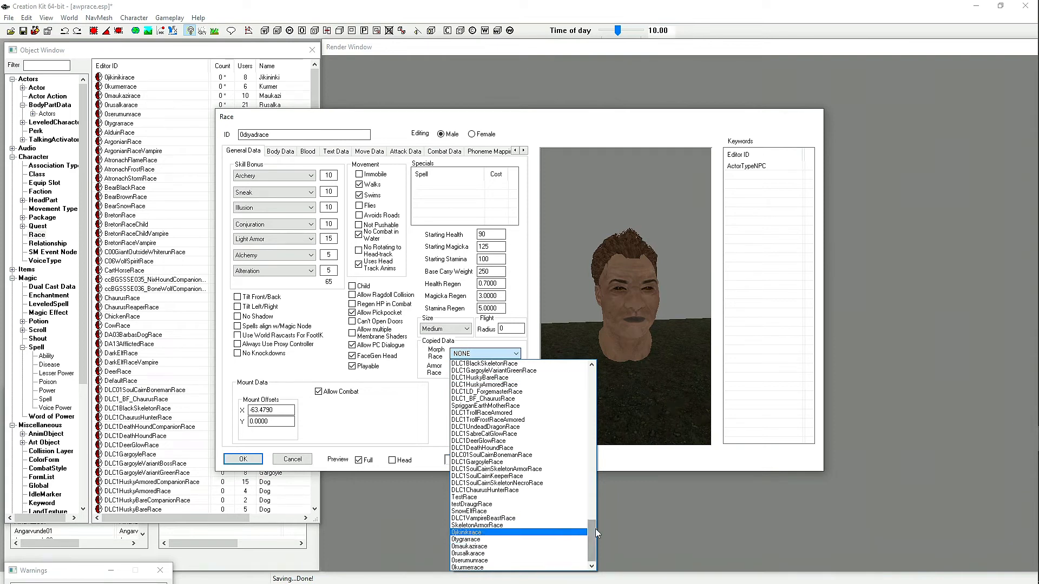
drag(595, 537, 587, 386)
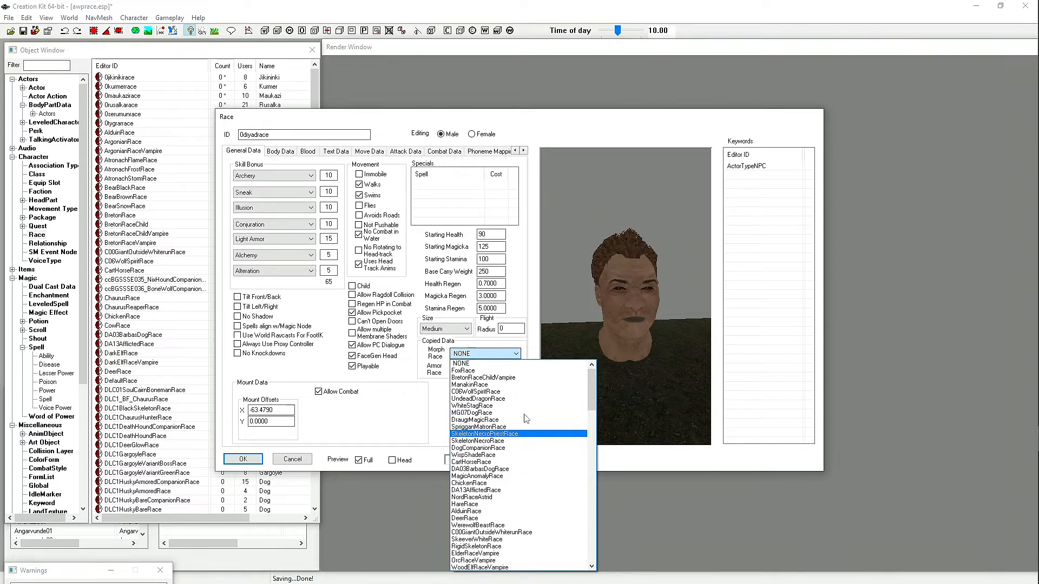
scroll(529, 457, down, 3)
scroll(527, 472, down, 7)
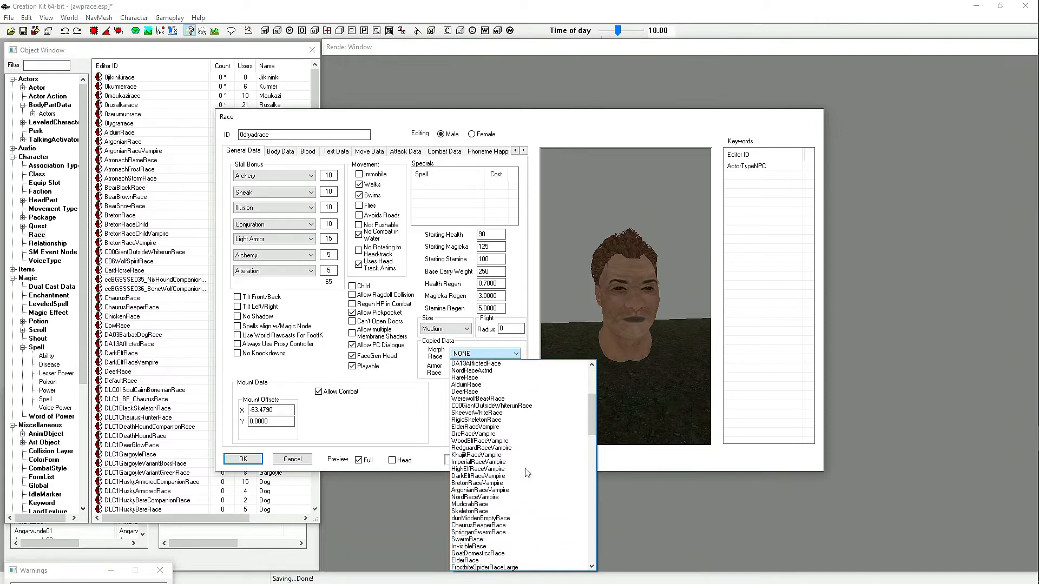
scroll(524, 467, down, 1)
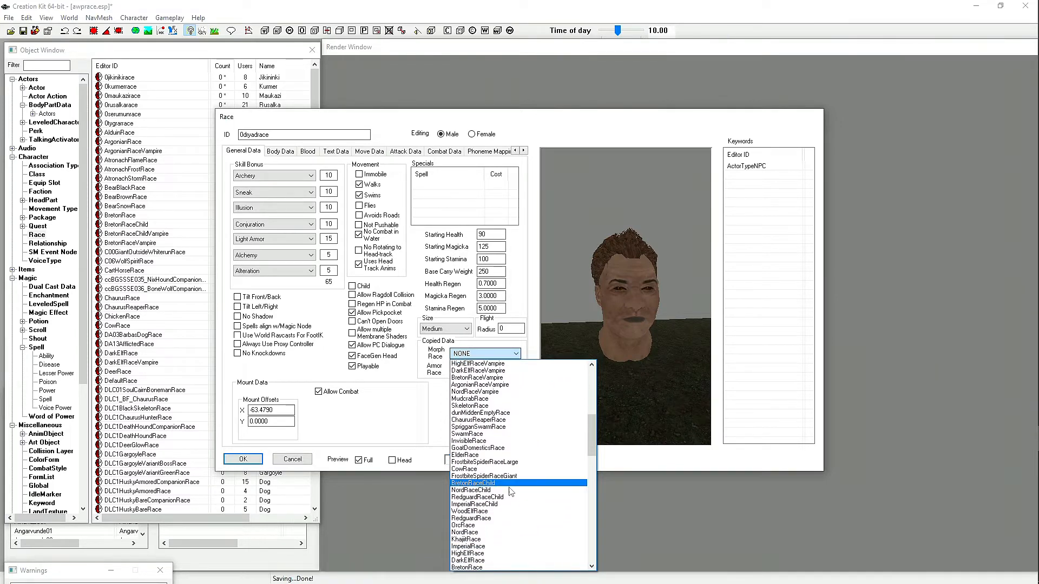
click(477, 514)
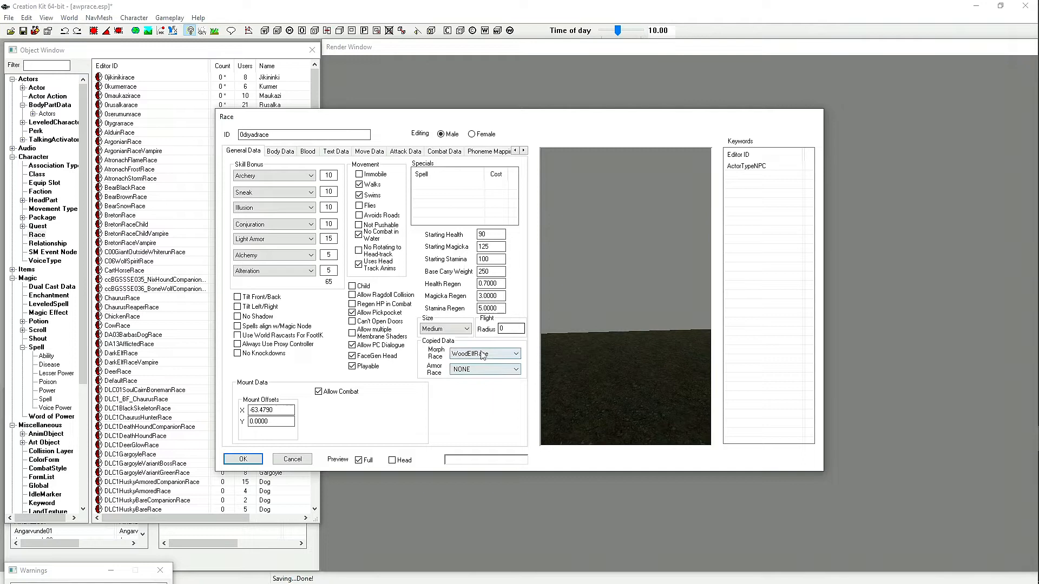
Set the copied data's armor race to WoodElfRace.
click(476, 371)
scroll(510, 302, down, 8)
scroll(509, 302, down, 3)
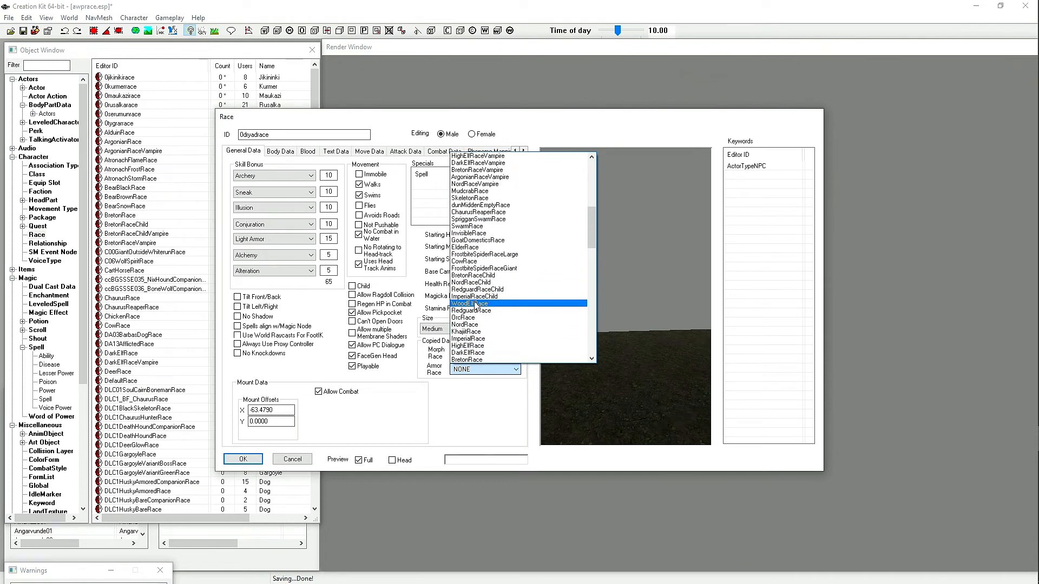
click(475, 304)
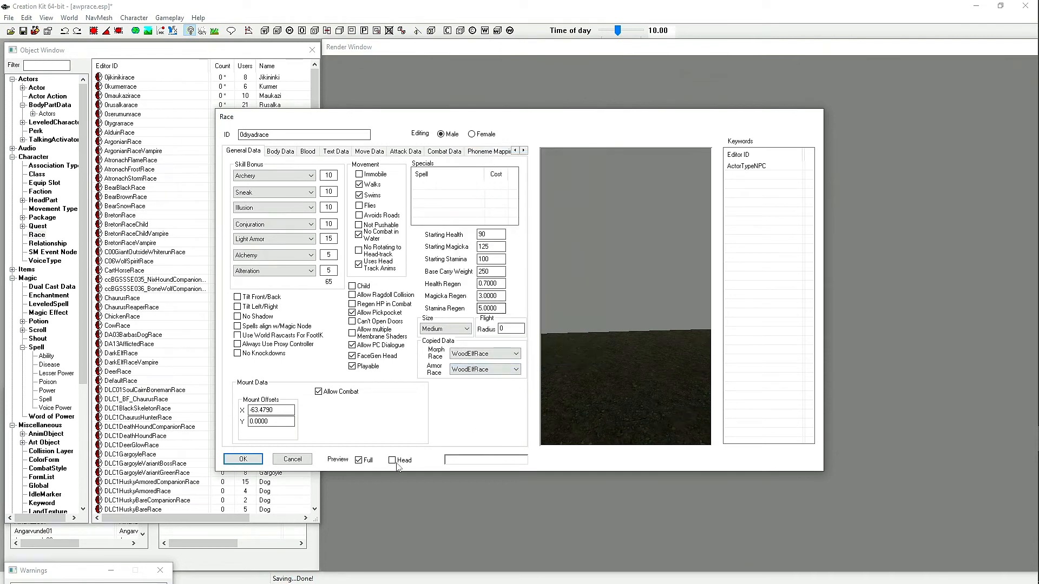
Refresh the full-body preview and inspect the male model's head and torso from another angle.
click(358, 461)
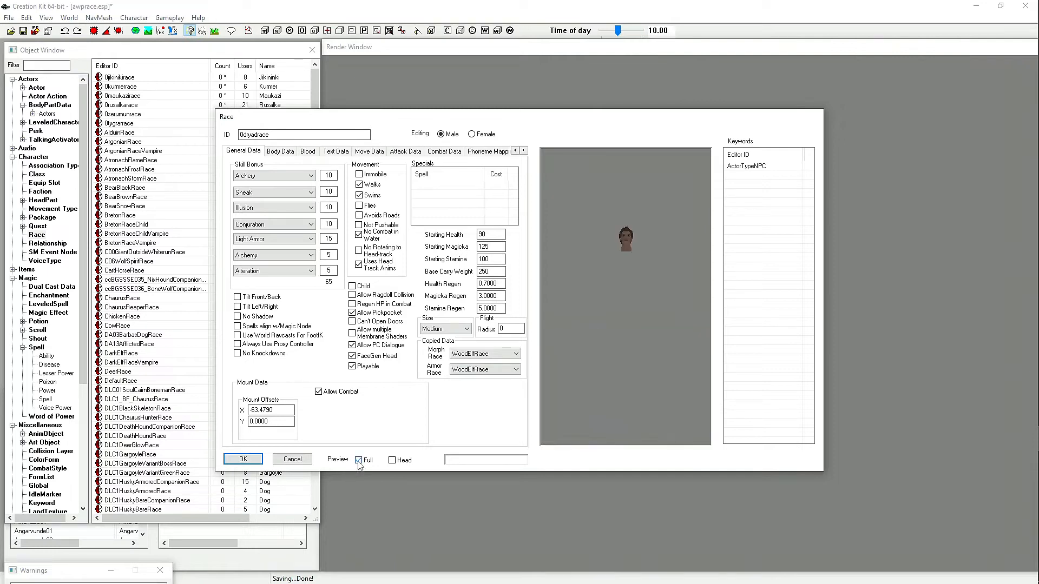
click(359, 461)
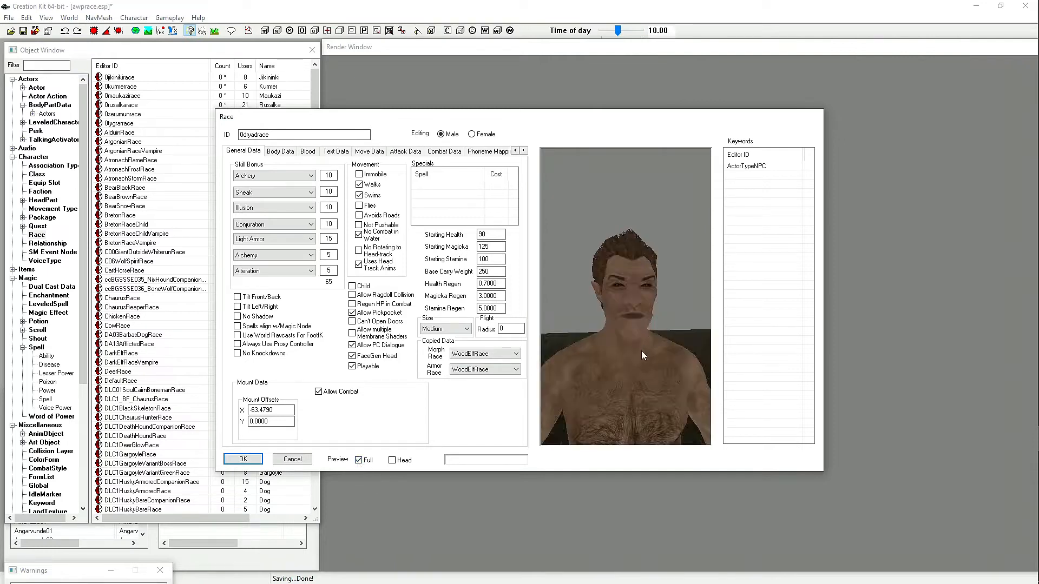
drag(642, 354, 604, 325)
scroll(607, 319, up, 3)
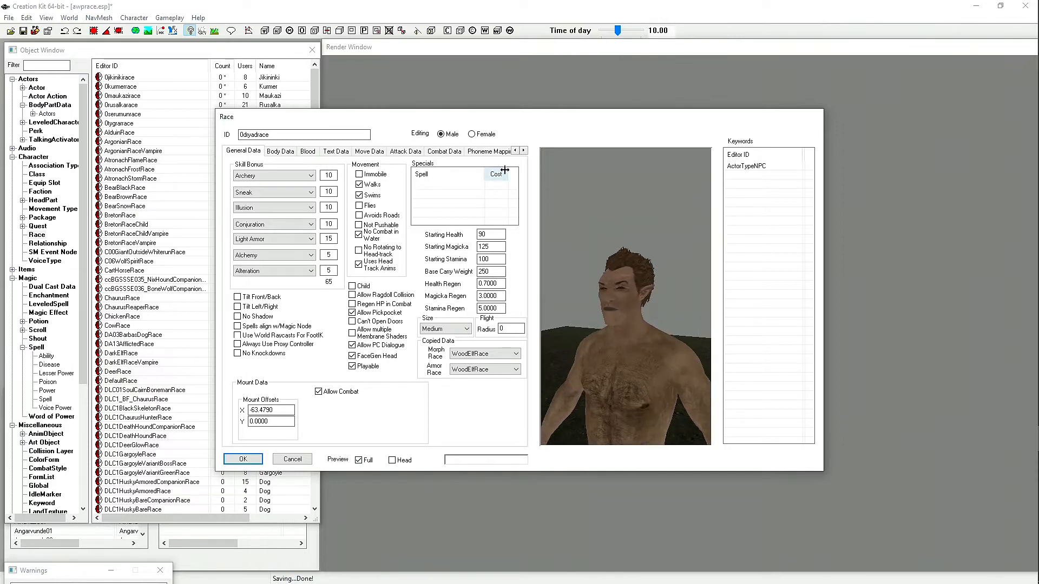
Preview the female body from several angles, and switch back to editing the male version.
click(471, 135)
mouse_move(626, 300)
mouse_down()
mouse_move(637, 412)
mouse_move(632, 333)
mouse_move(648, 300)
mouse_move(630, 280)
mouse_move(629, 332)
mouse_move(625, 294)
mouse_up()
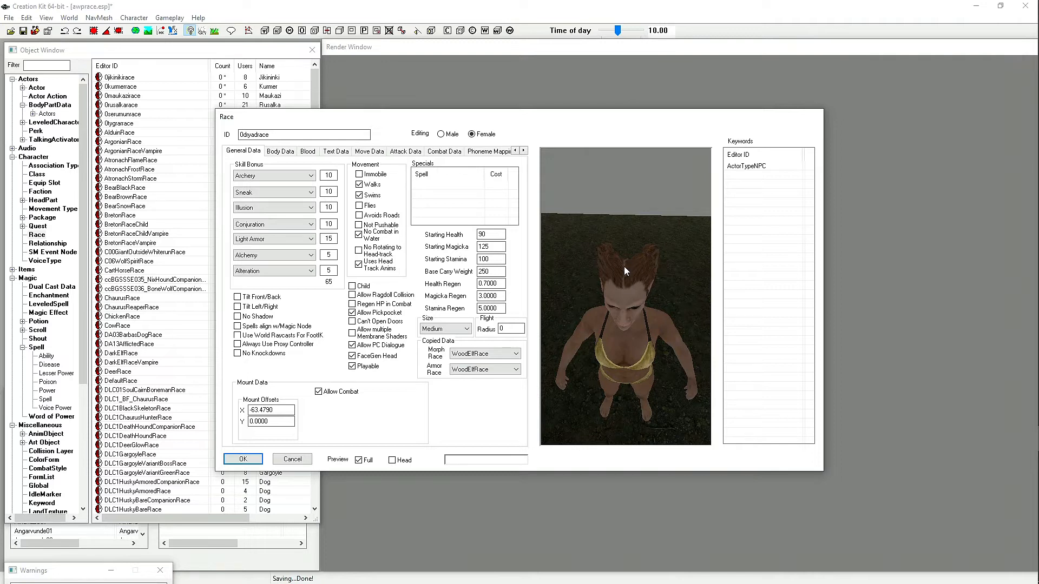
drag(634, 272, 674, 329)
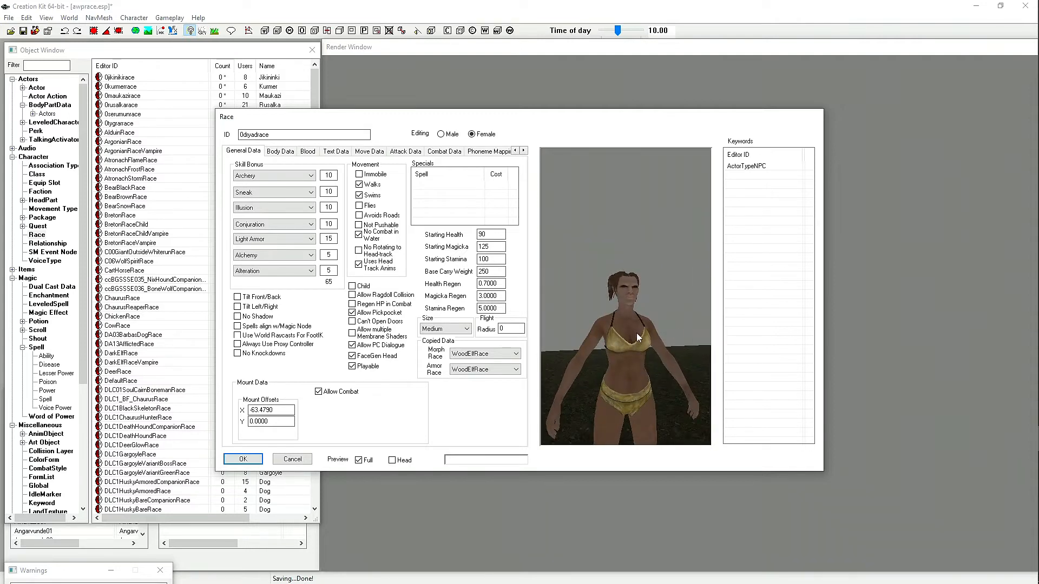
drag(632, 348, 600, 395)
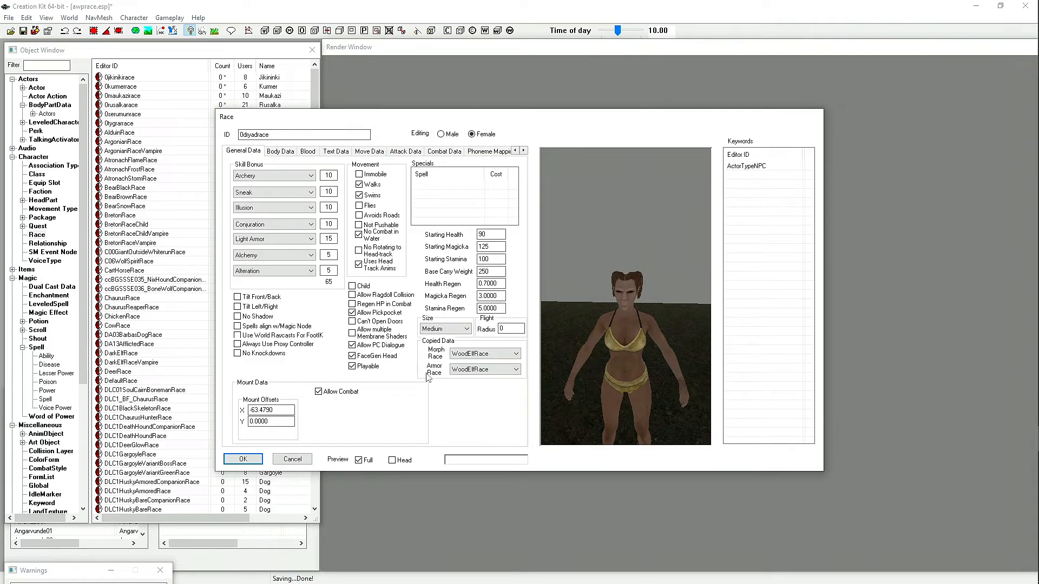
click(441, 134)
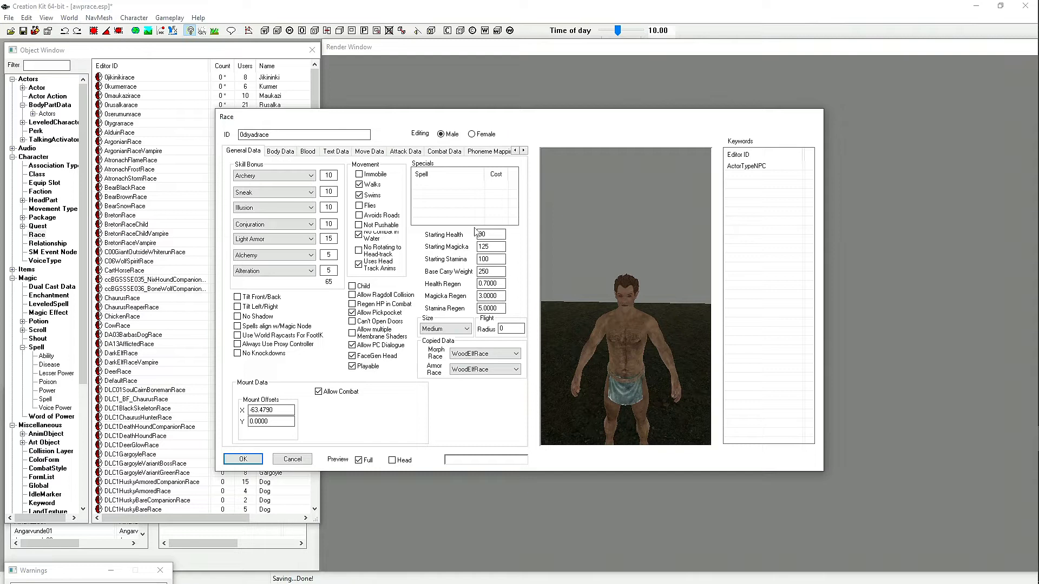
In the male body data, choose MaleElfHaughty as the default voice type.
click(281, 152)
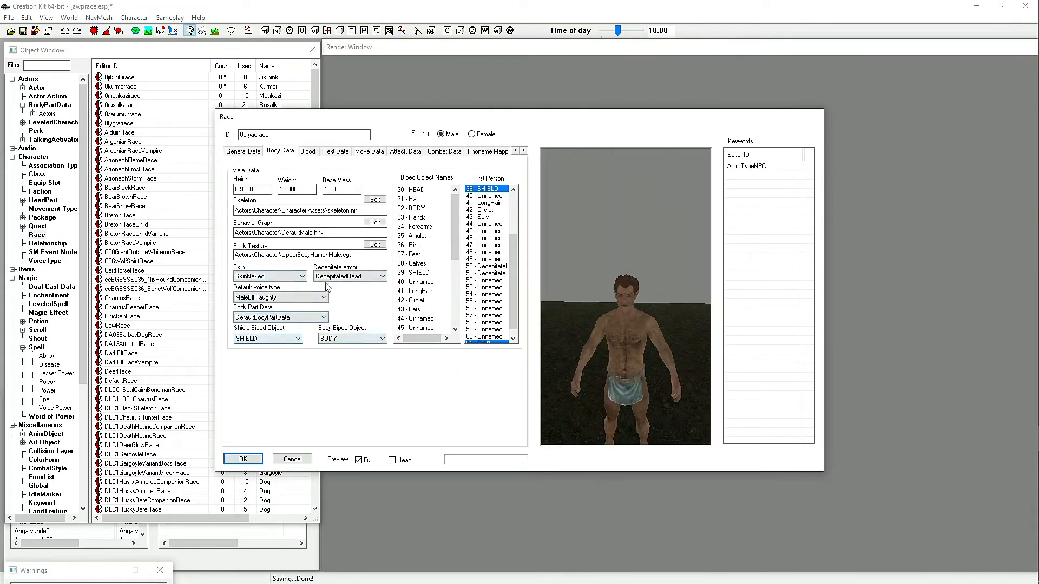
click(319, 298)
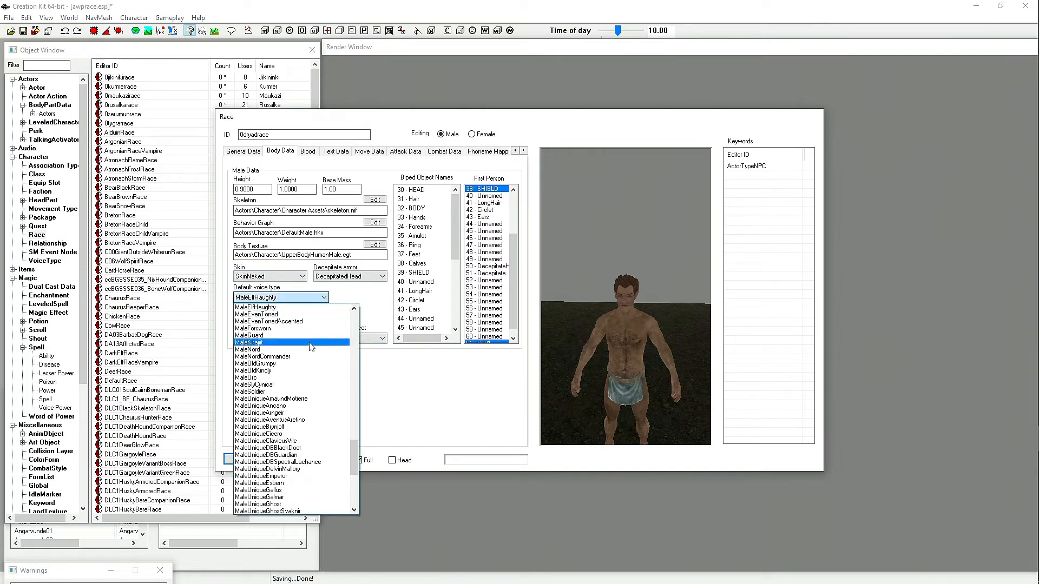
scroll(311, 346, up, 3)
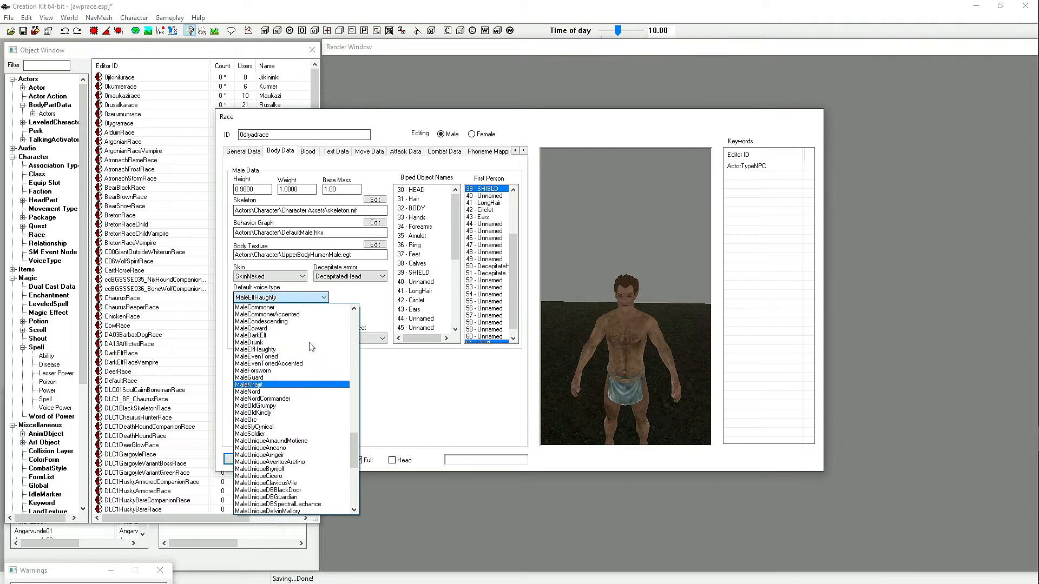
scroll(312, 347, up, 1)
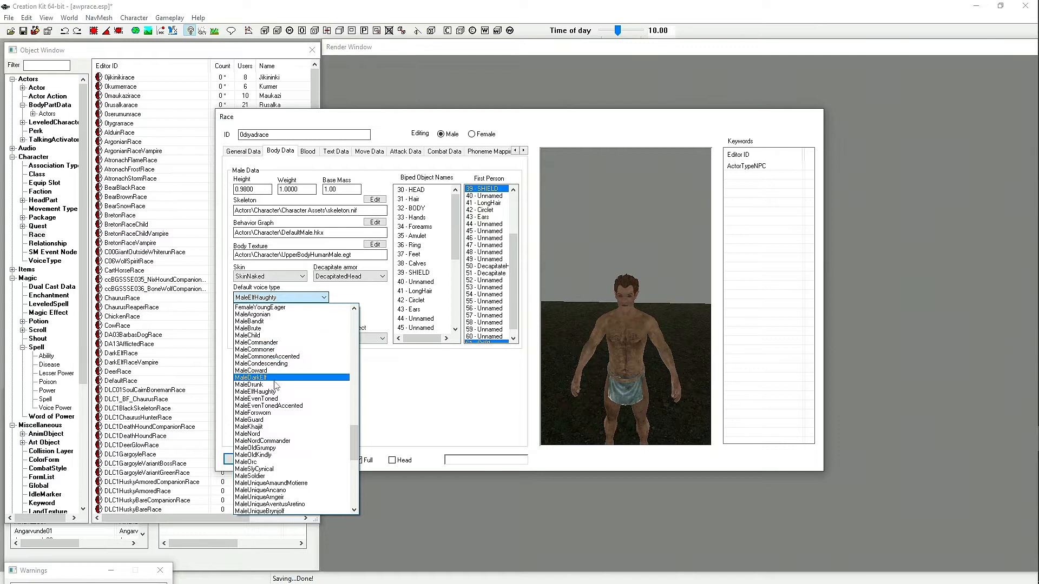
click(262, 392)
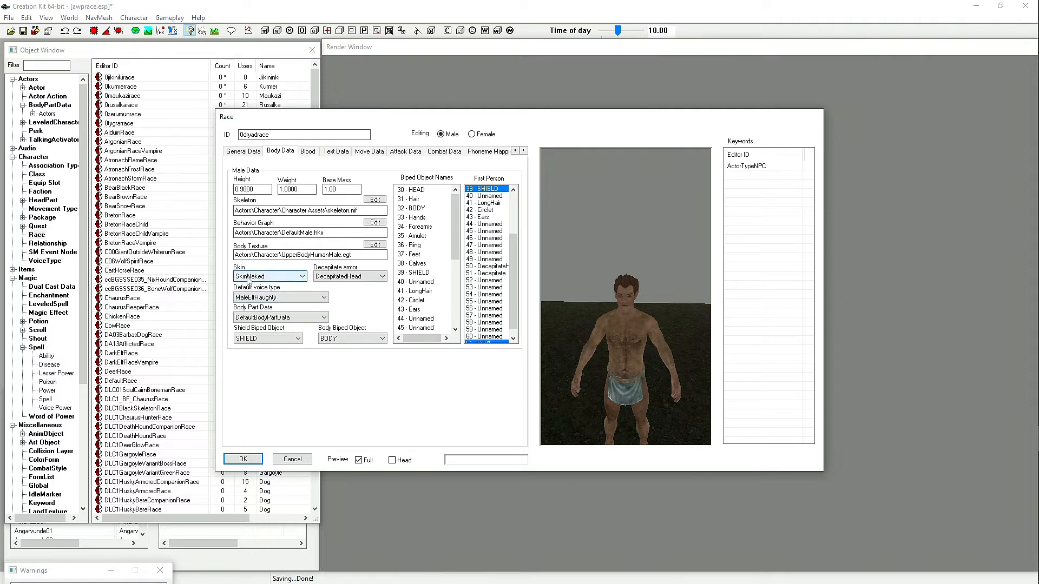
Try SkinSabrecatSnowy as the male skin and inspect the model preview from another angle.
mouse_move(617, 340)
mouse_down()
mouse_move(619, 294)
mouse_move(615, 329)
mouse_up()
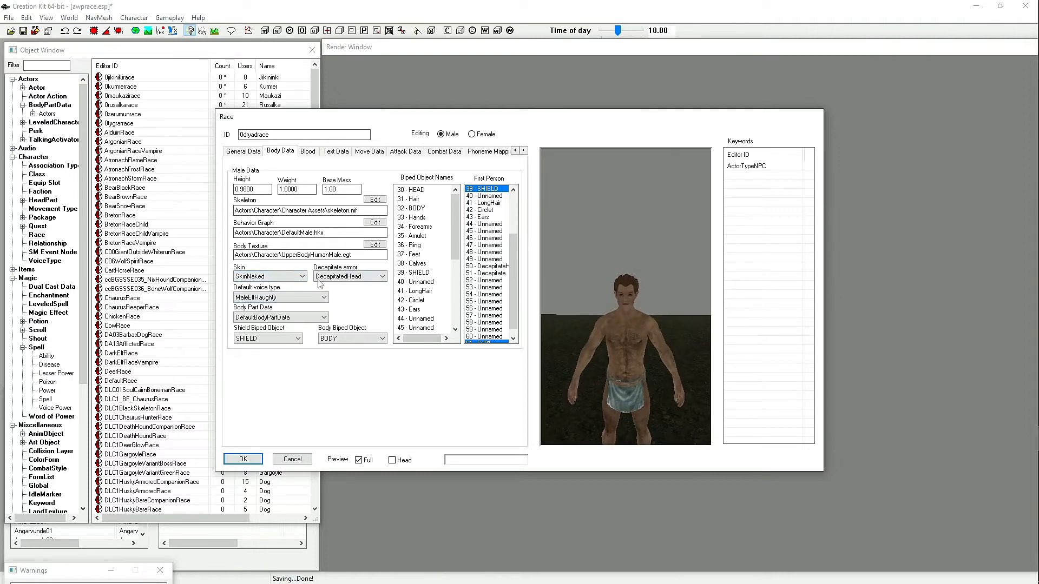
click(289, 278)
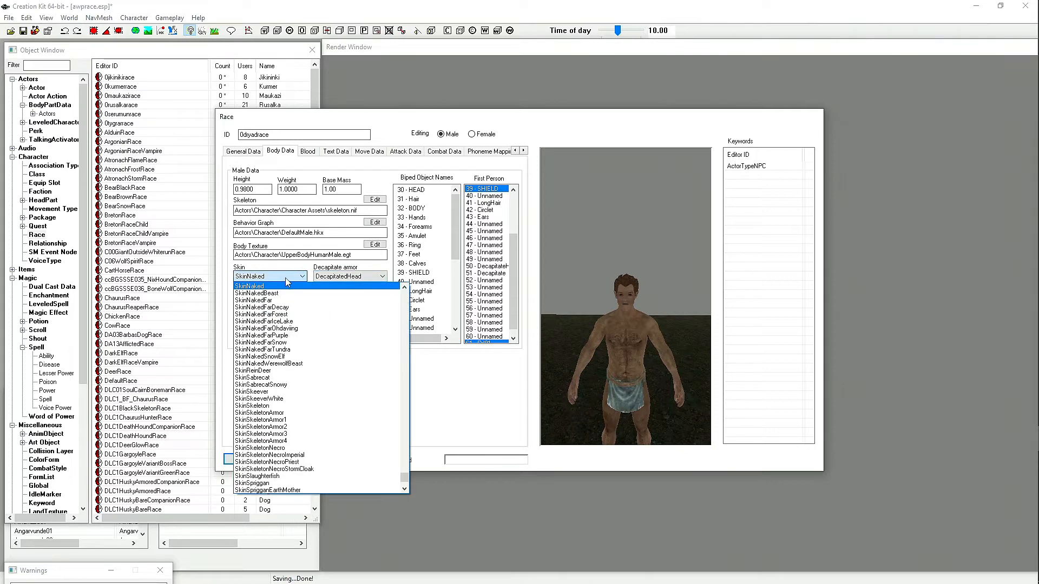
click(280, 384)
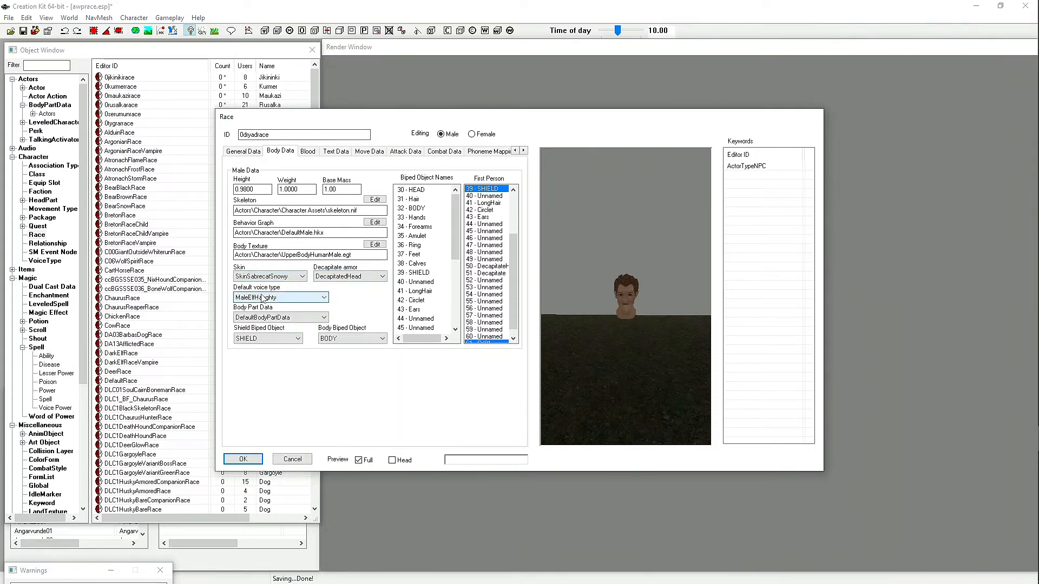
drag(608, 328, 645, 316)
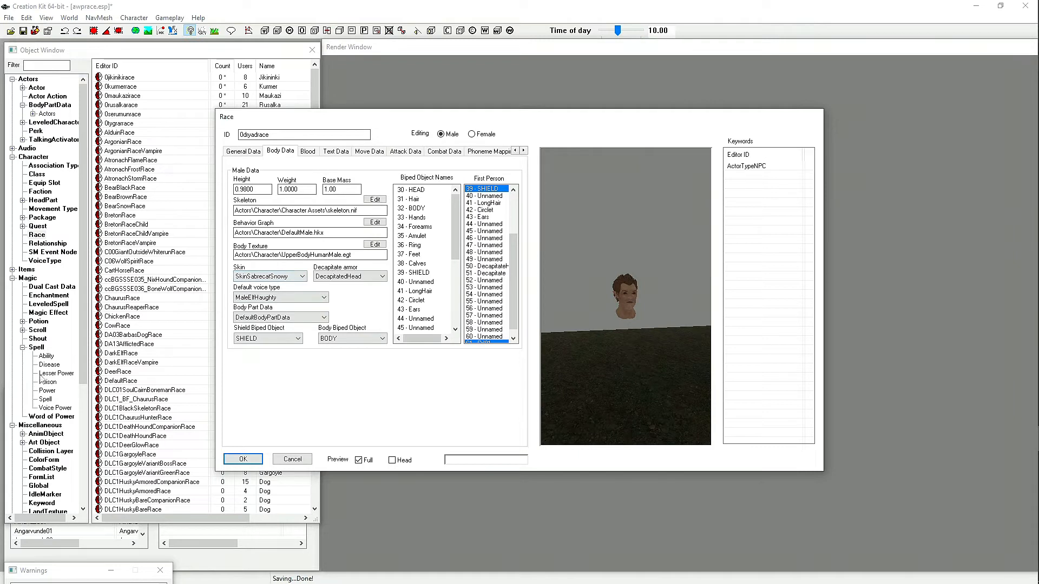
mouse_move(622, 320)
mouse_down()
mouse_move(579, 323)
mouse_move(575, 285)
mouse_move(604, 294)
mouse_move(629, 287)
mouse_move(598, 343)
mouse_move(584, 225)
mouse_move(588, 303)
mouse_move(613, 335)
mouse_up()
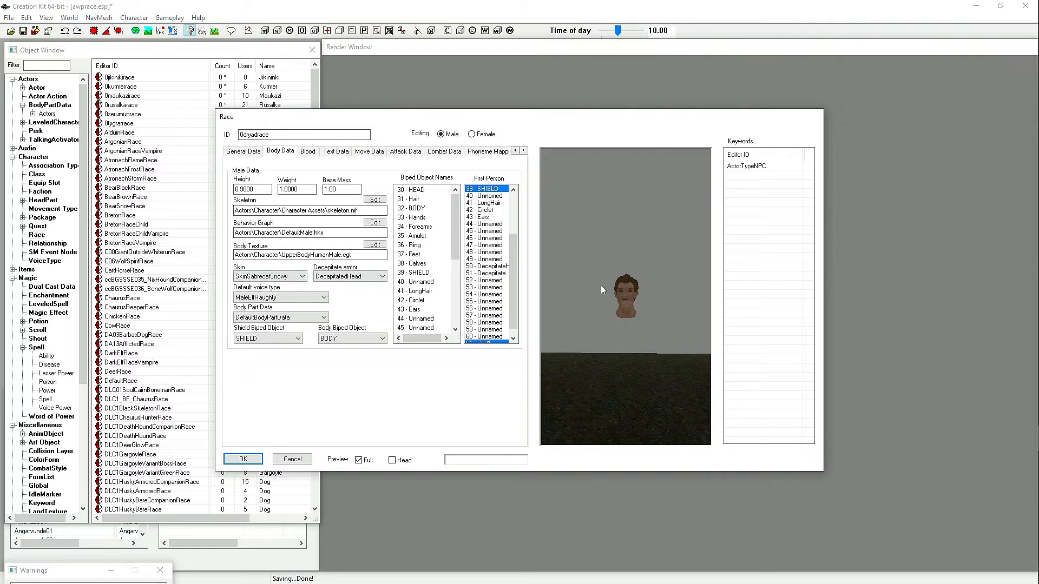
Try SkinSkeletonArmor1 as the male skin and refresh the full-body preview.
click(301, 276)
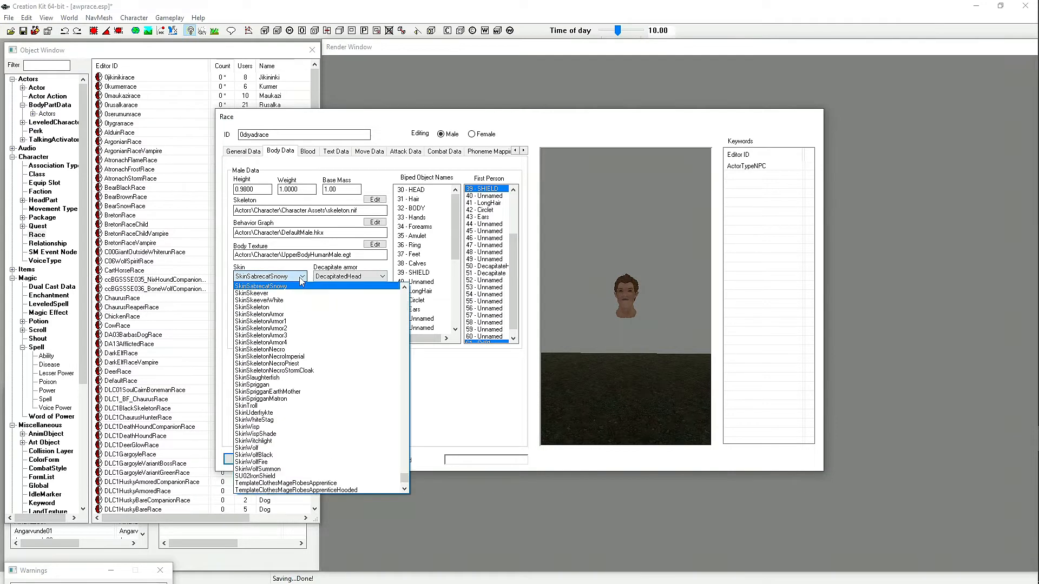
scroll(312, 327, up, 2)
scroll(312, 327, up, 2)
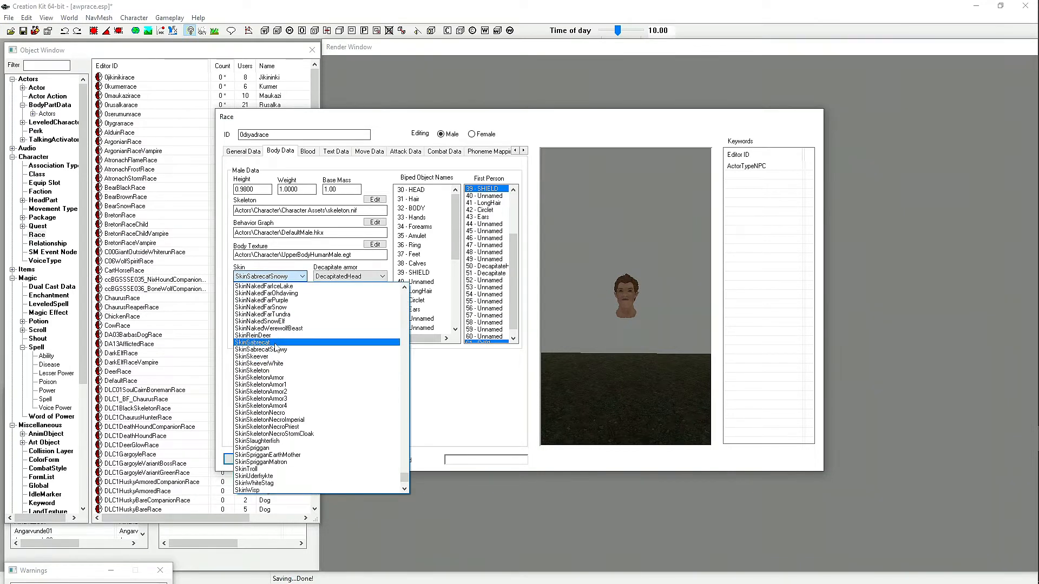
click(273, 385)
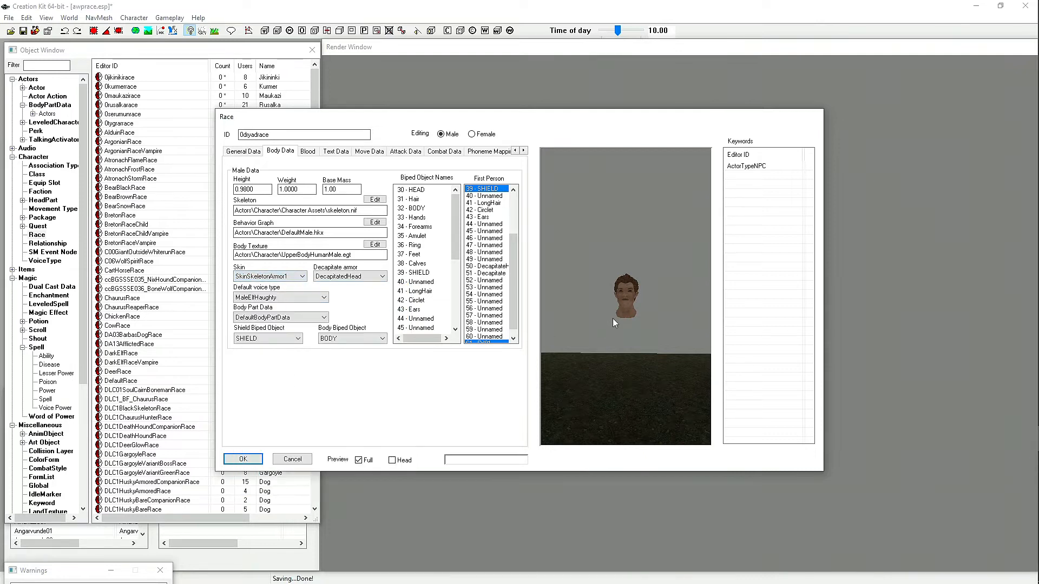
click(357, 461)
click(357, 461)
drag(563, 363, 636, 366)
Restore the male skin to SkinNaked and check the body in the preview.
click(297, 278)
scroll(283, 344, up, 3)
scroll(308, 314, up, 1)
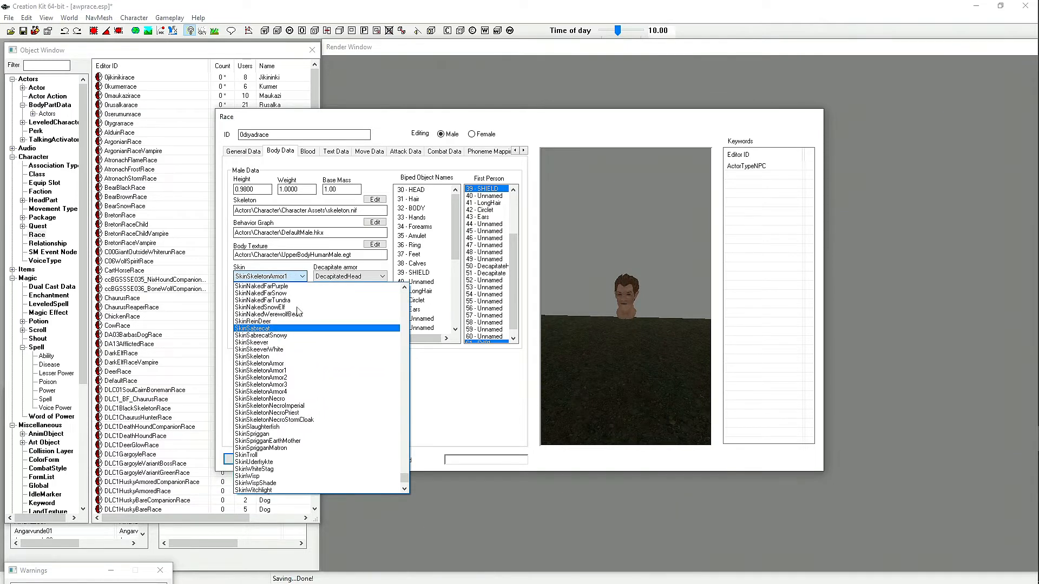
scroll(311, 314, up, 3)
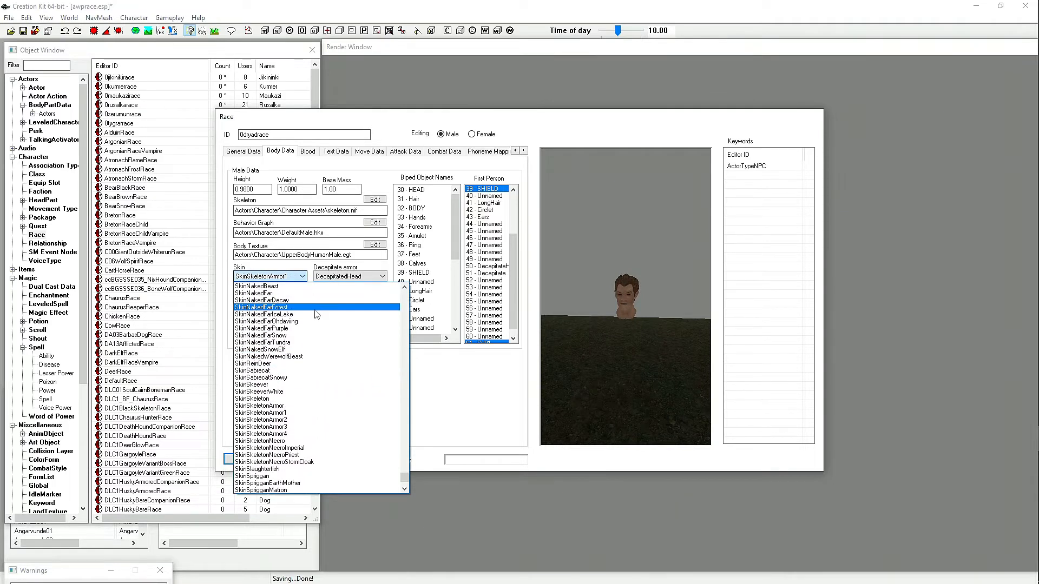
click(259, 300)
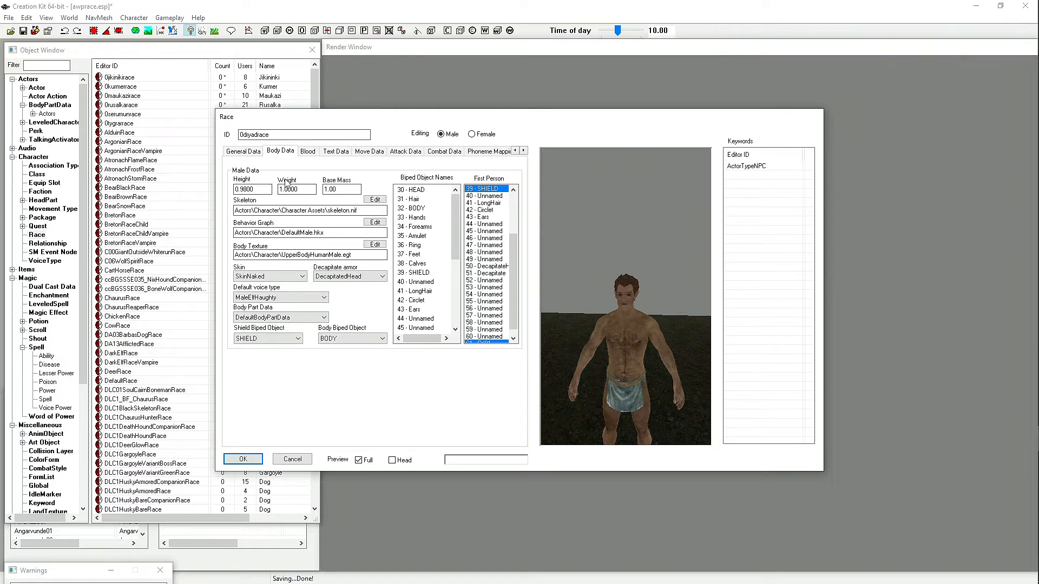
scroll(617, 346, up, 2)
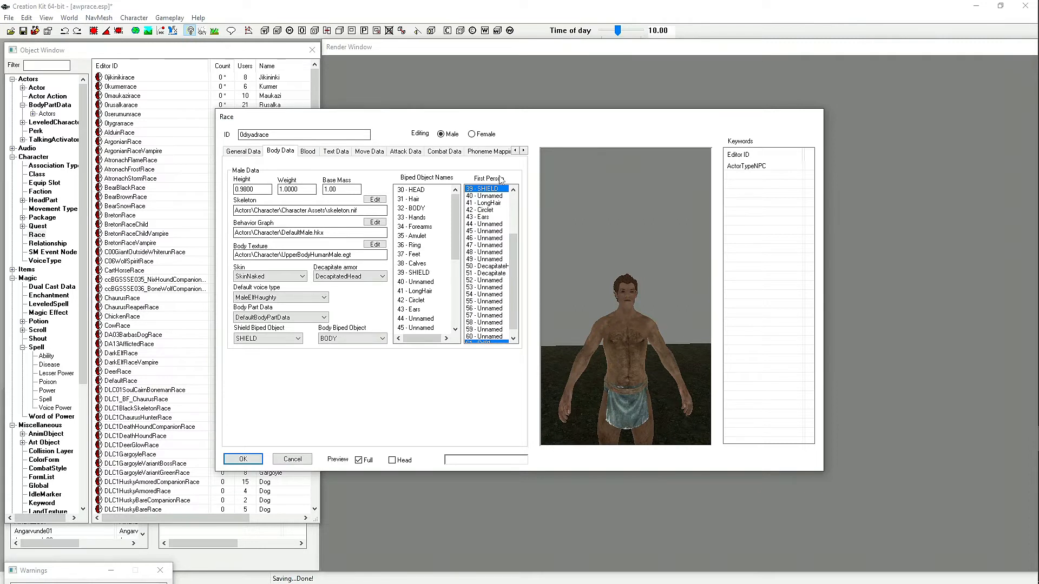
Try a male height of 0.5, refresh the full-body preview and inspect the scaled model.
click(248, 189)
text(1000)
click(359, 461)
click(358, 461)
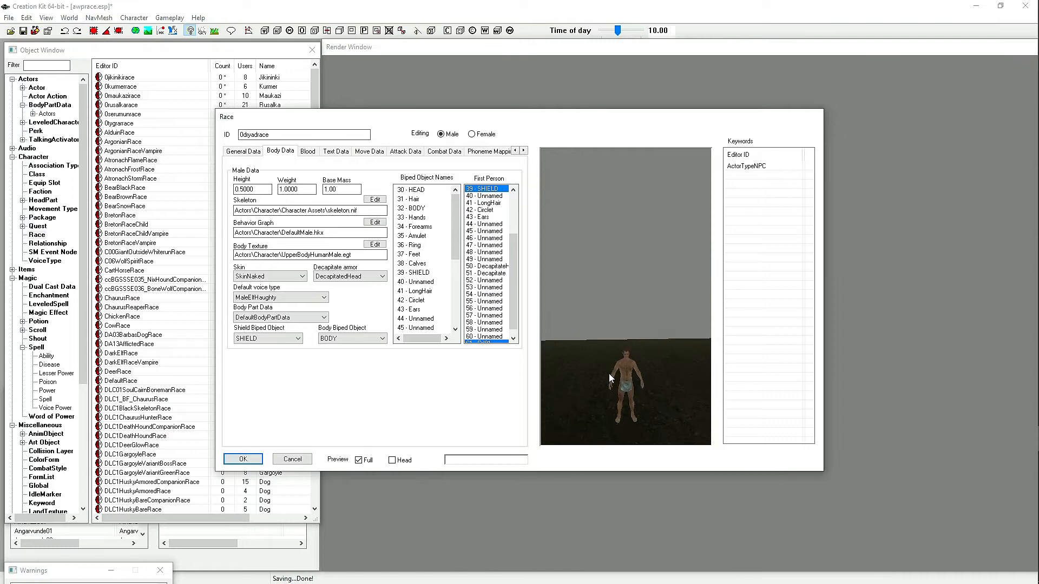
drag(617, 310, 602, 372)
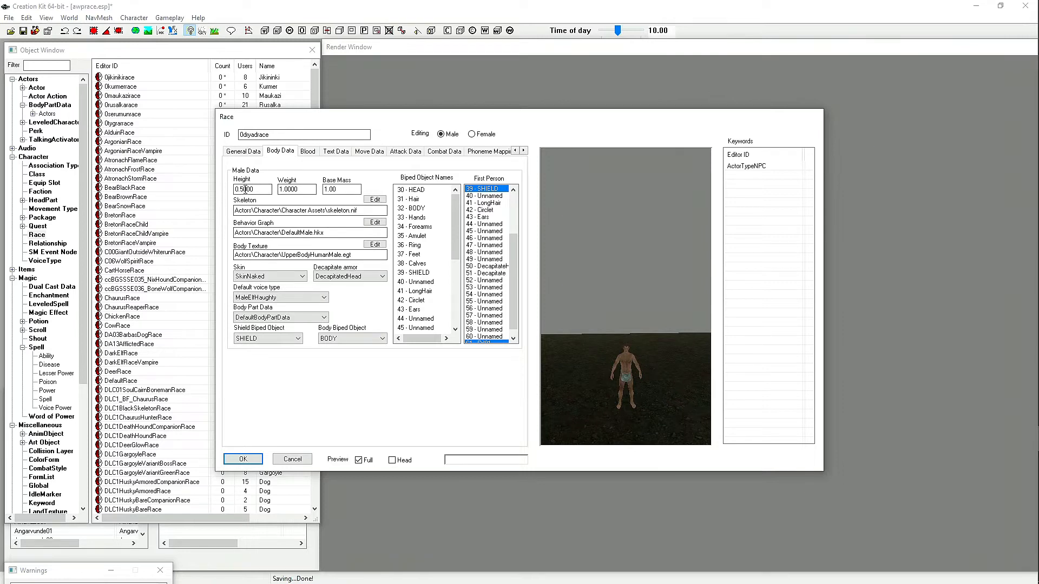
drag(627, 393, 617, 374)
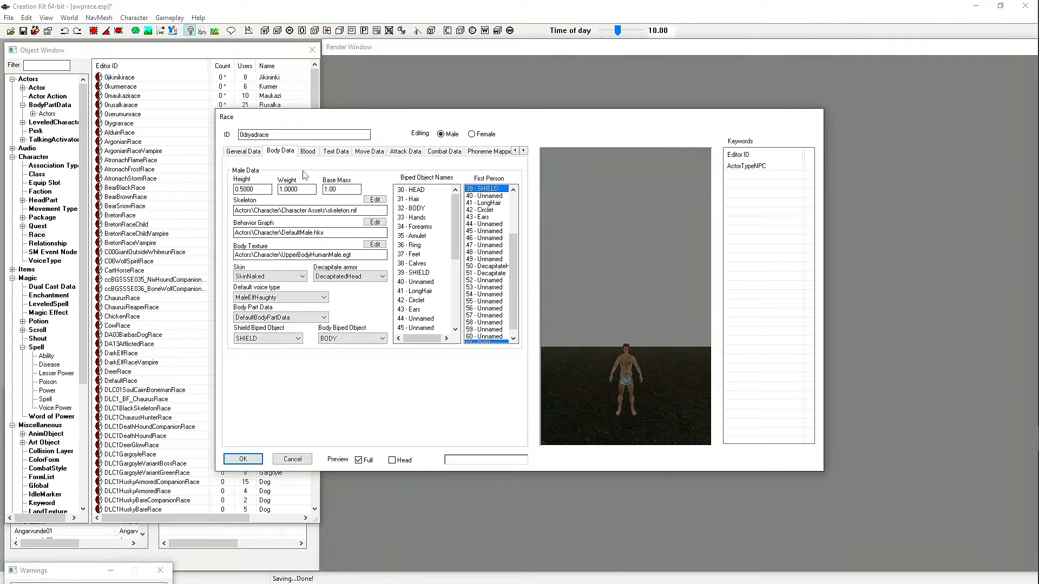
Set the male height to 0.9 and refresh the full-body preview.
drag(243, 190, 238, 189)
text(9)
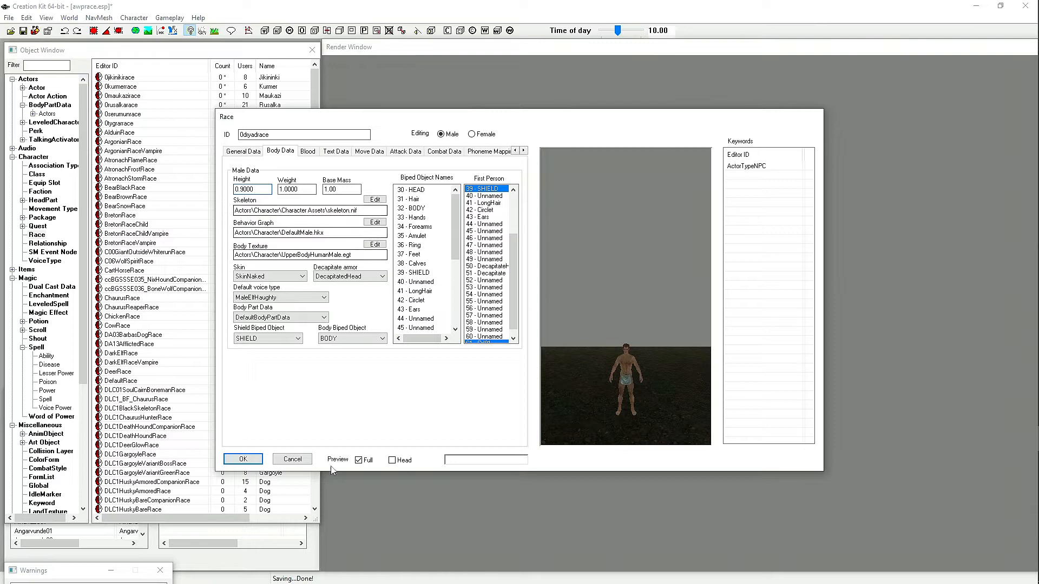
click(359, 460)
click(358, 460)
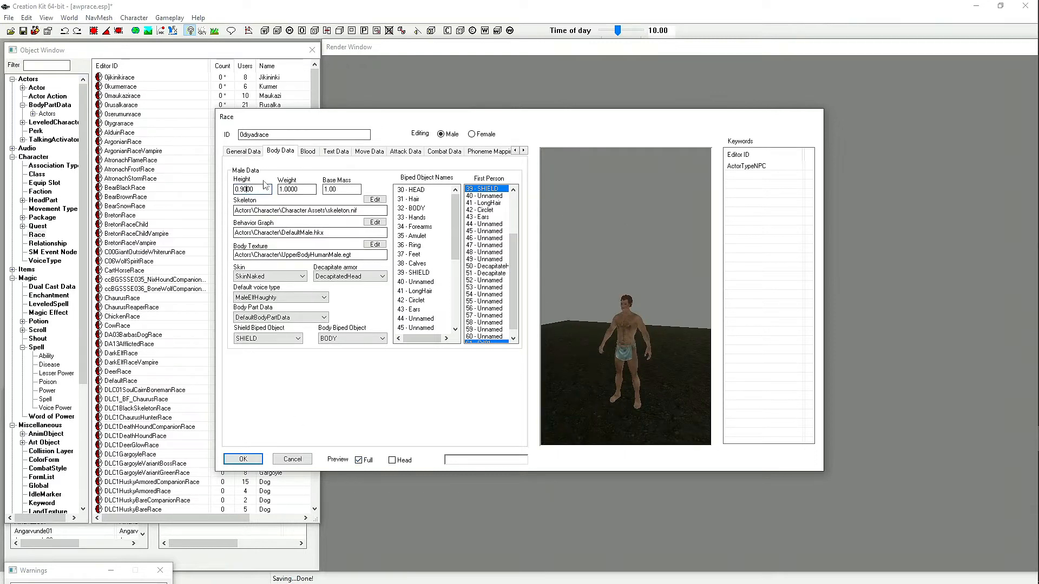
Set the male height to 0.95 and inspect the model closely in the preview.
text(5)
drag(615, 310, 680, 338)
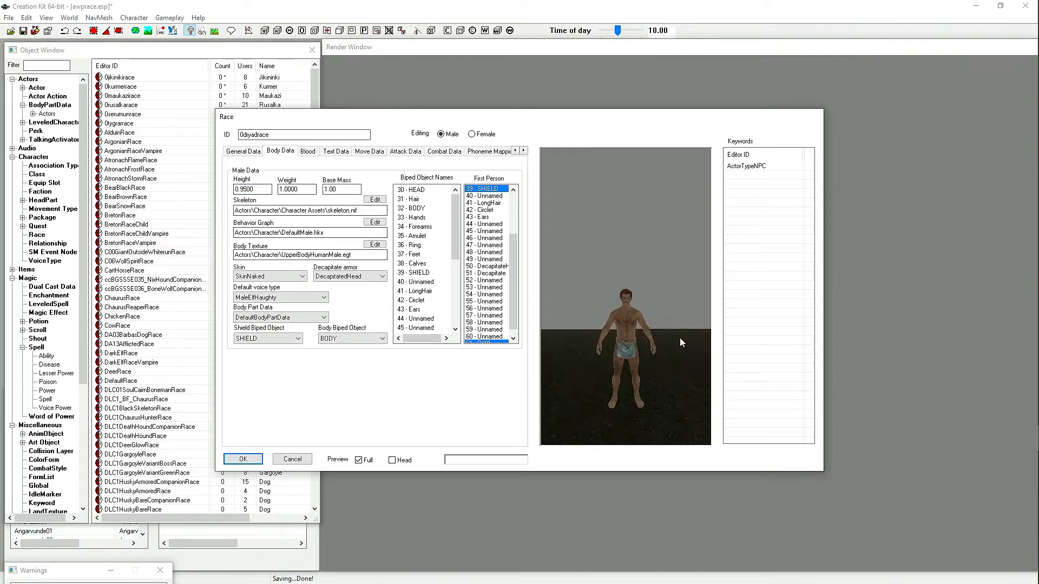
scroll(634, 346, up, 5)
scroll(630, 336, up, 3)
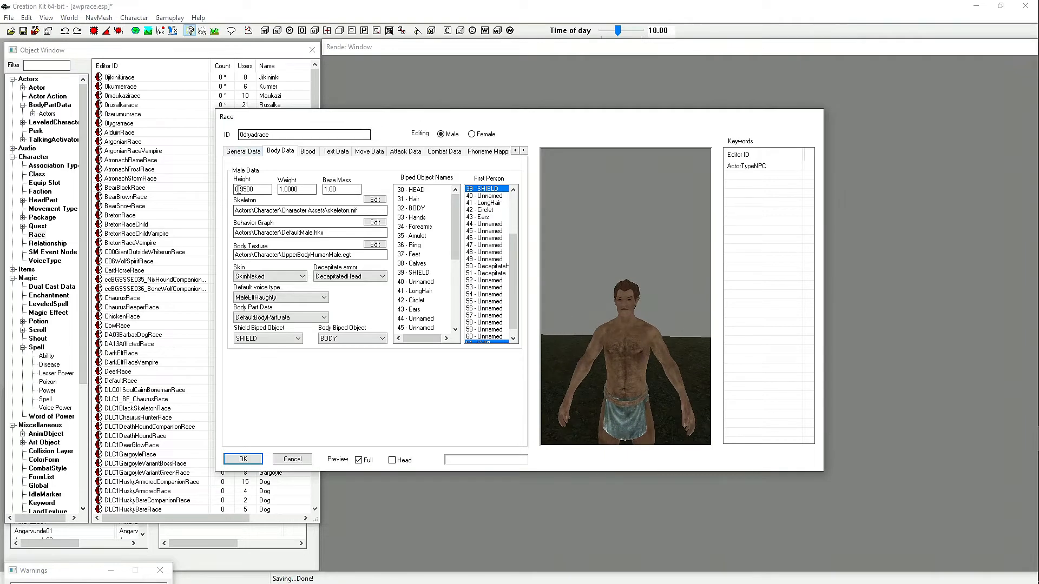
drag(613, 292, 620, 337)
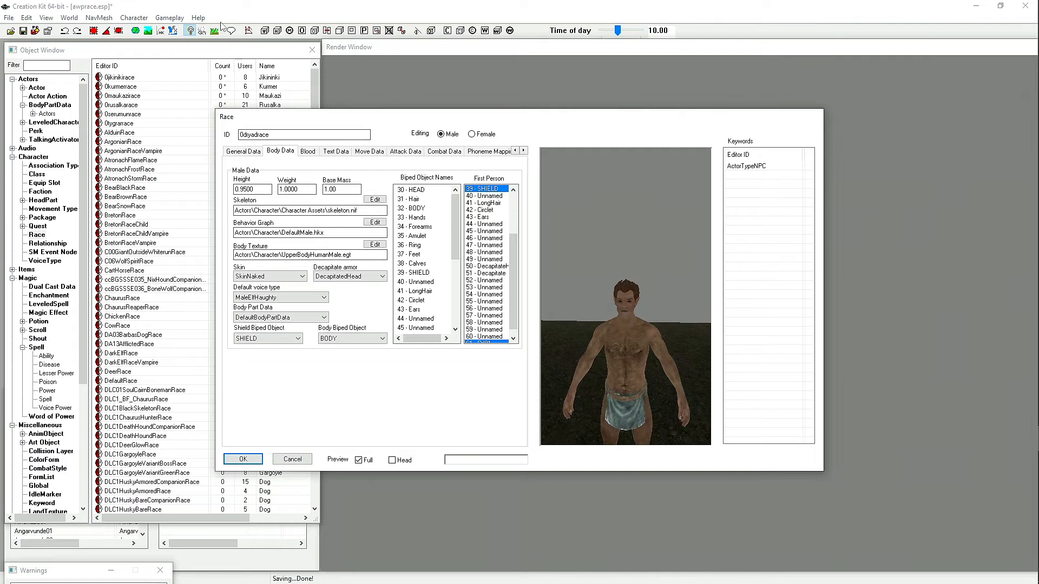
Switch to the female body data, set its height to 0.92 and check the female model in the preview.
click(471, 134)
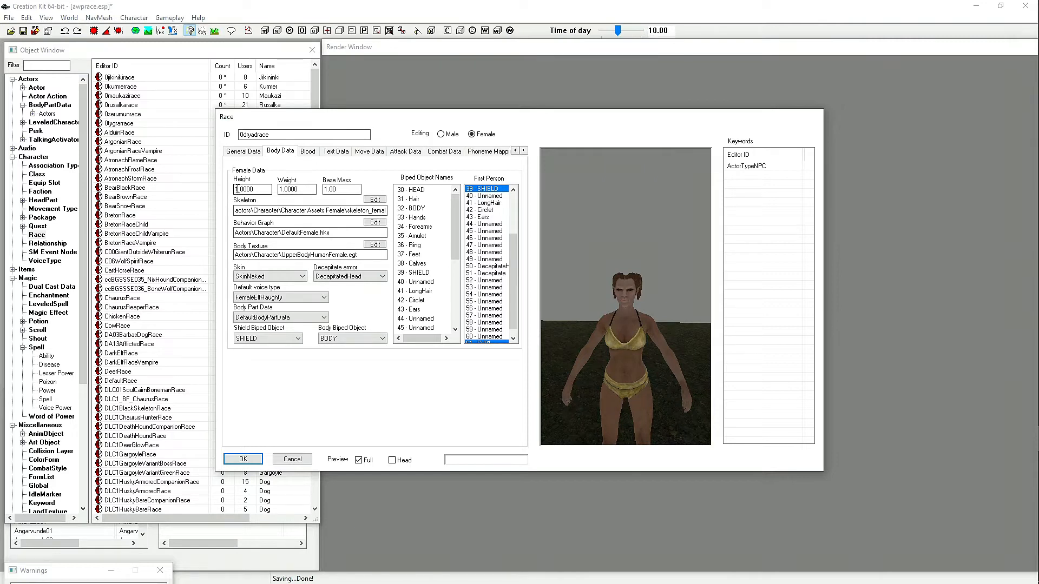
drag(238, 189, 233, 189)
text(0.92)
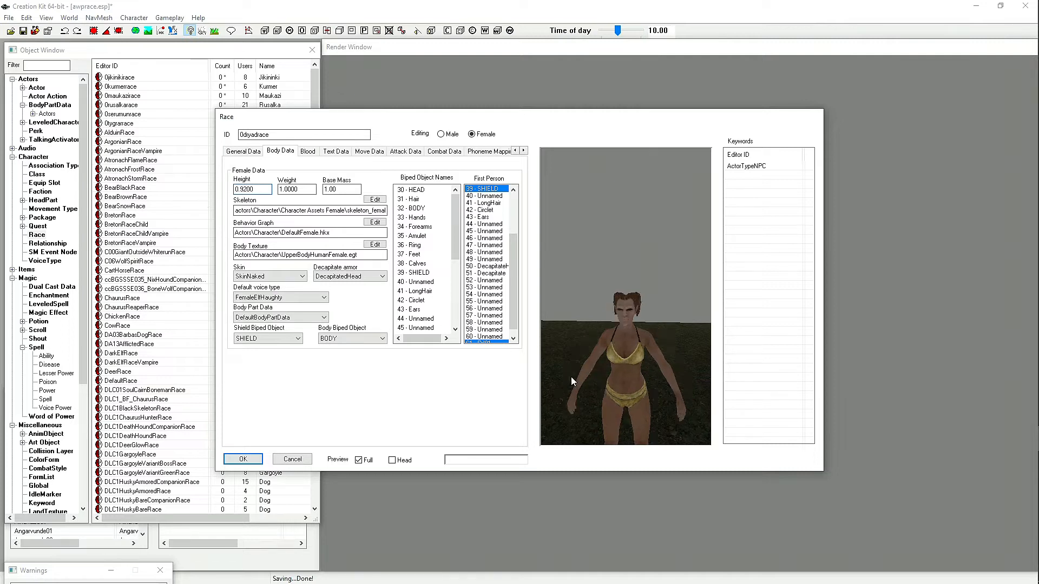
scroll(610, 334, up, 5)
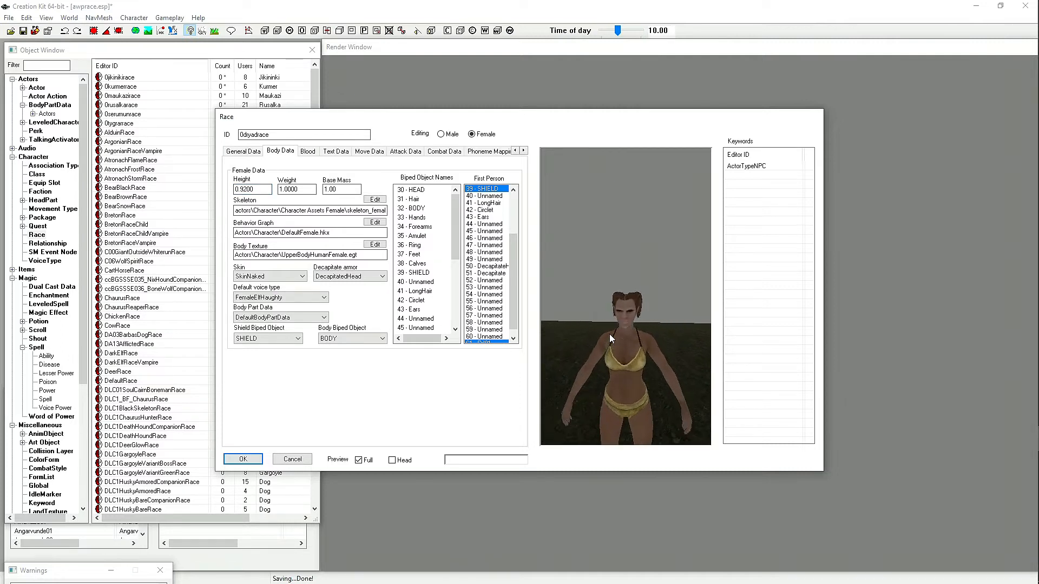
scroll(609, 334, down, 3)
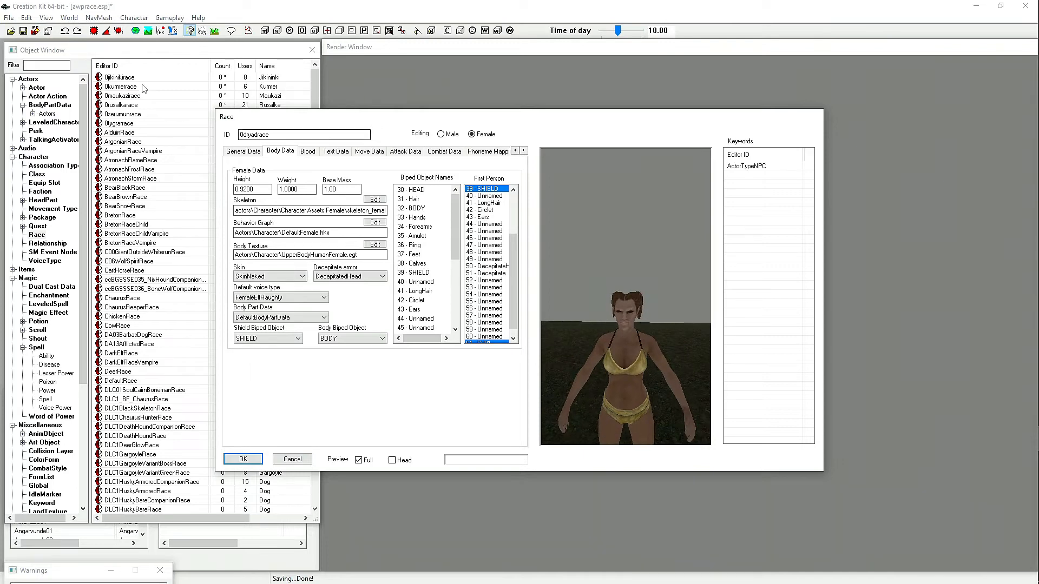
Examine the first-person flags, the biped object names and the female model's head in the preview.
scroll(484, 211, up, 3)
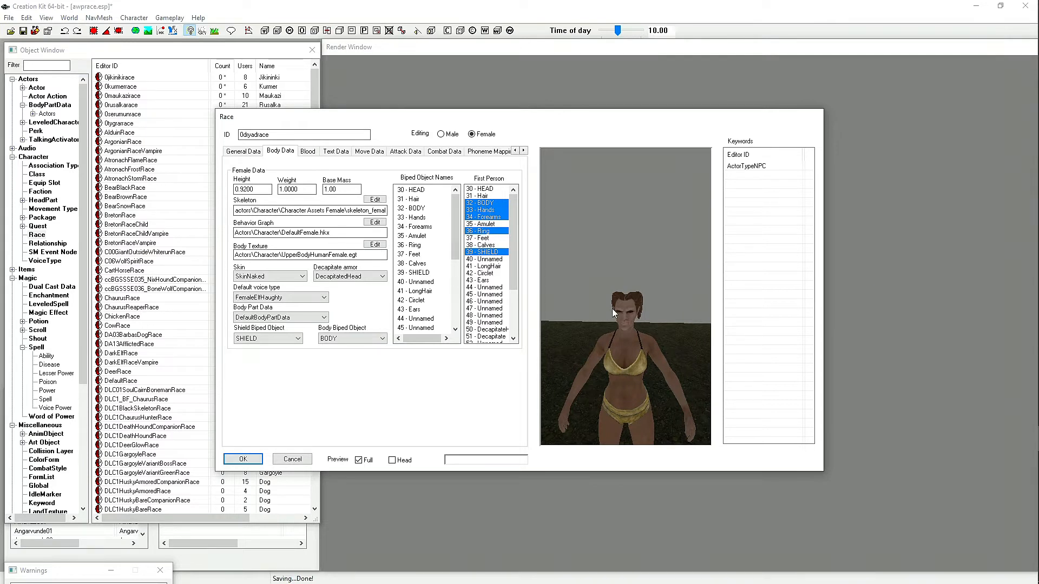
scroll(624, 317, up, 4)
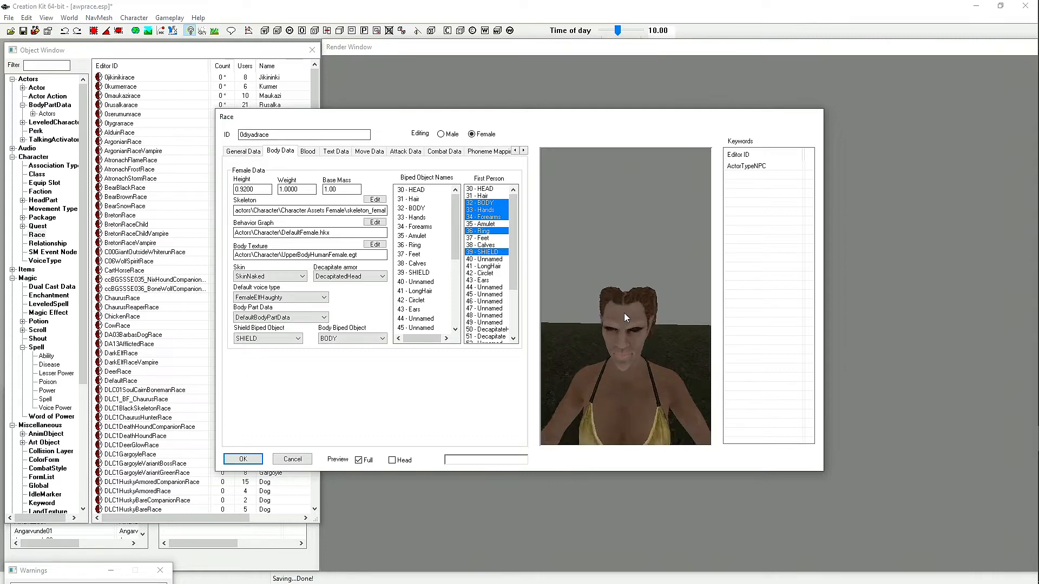
scroll(625, 314, down, 1)
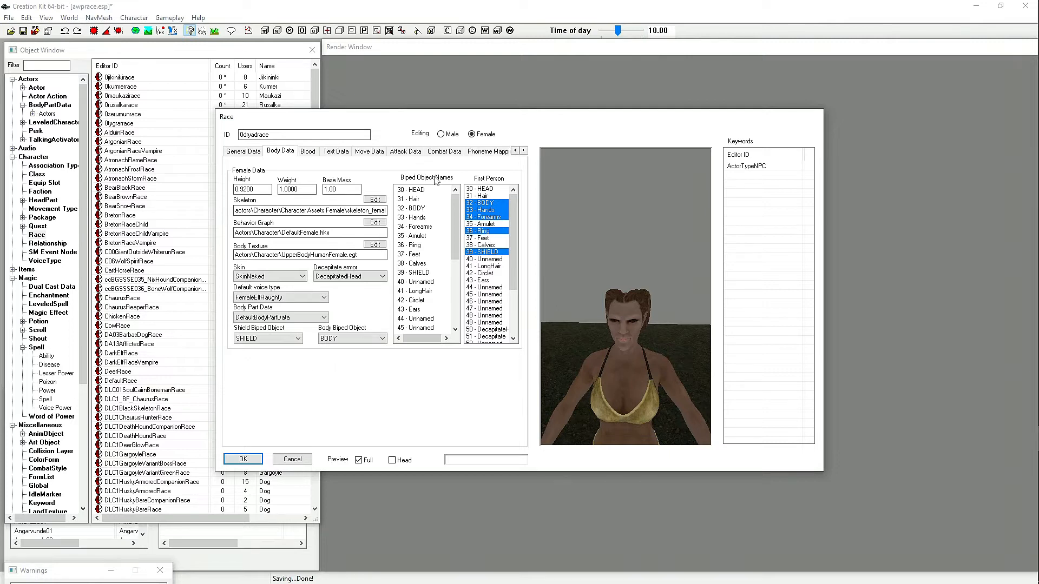
scroll(417, 243, down, 5)
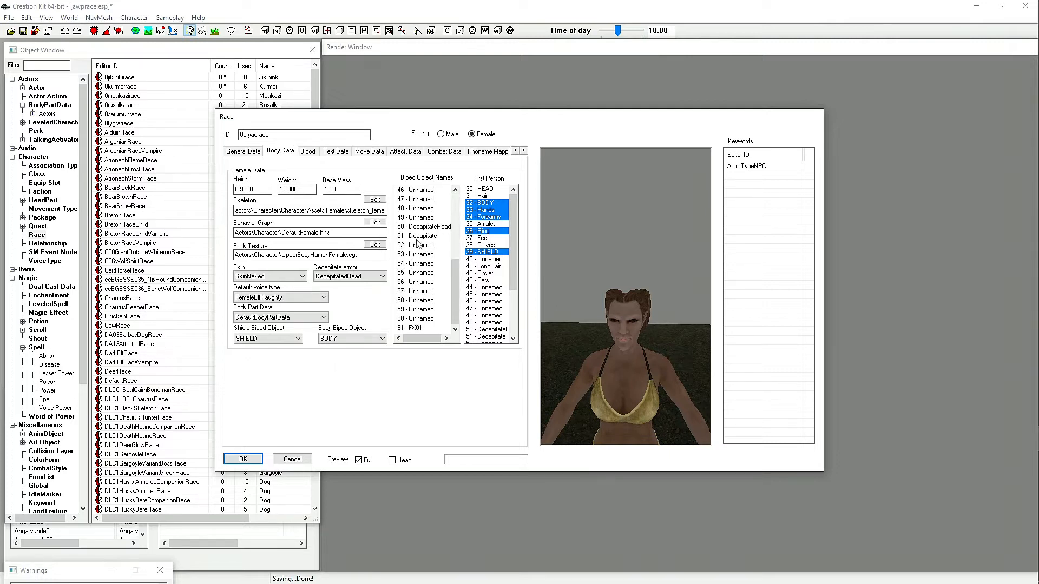
scroll(417, 244, up, 5)
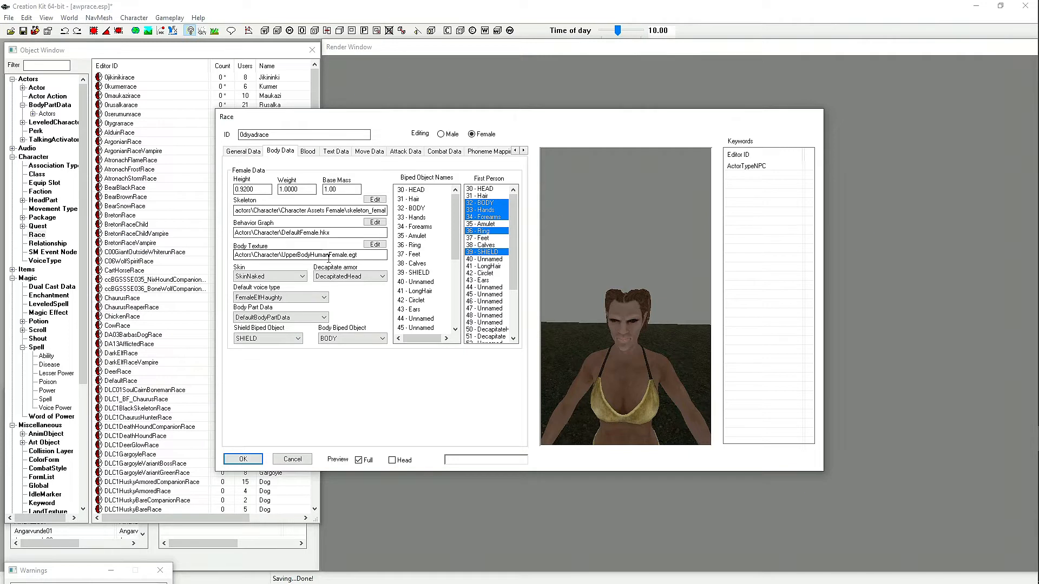
scroll(642, 363, down, 3)
scroll(642, 362, down, 2)
scroll(642, 359, up, 5)
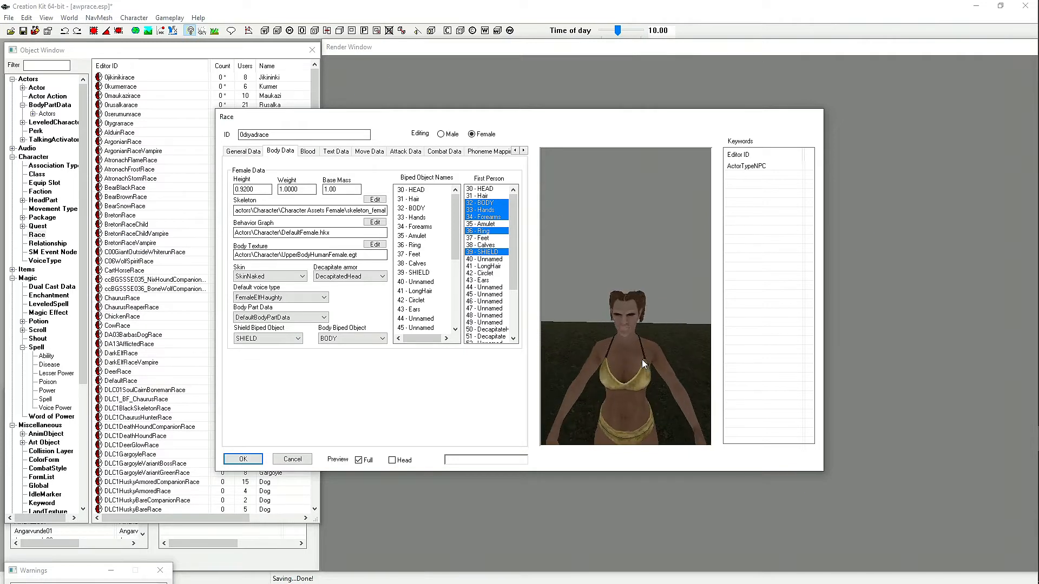
Inspect the female model up close, review the race's blood settings, and switch back to editing the male version.
scroll(642, 360, down, 4)
scroll(643, 359, up, 4)
scroll(642, 359, down, 2)
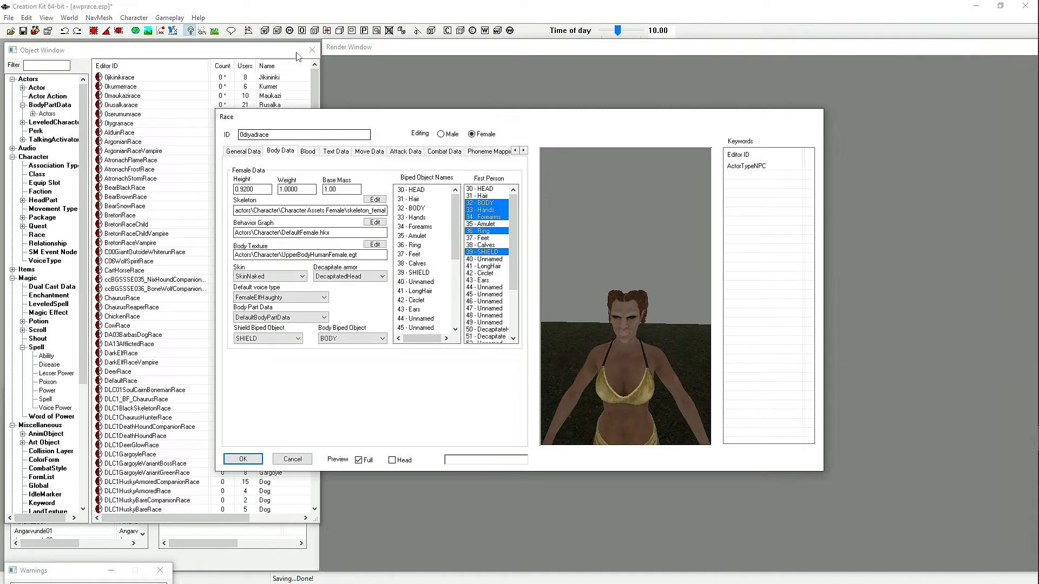
click(308, 152)
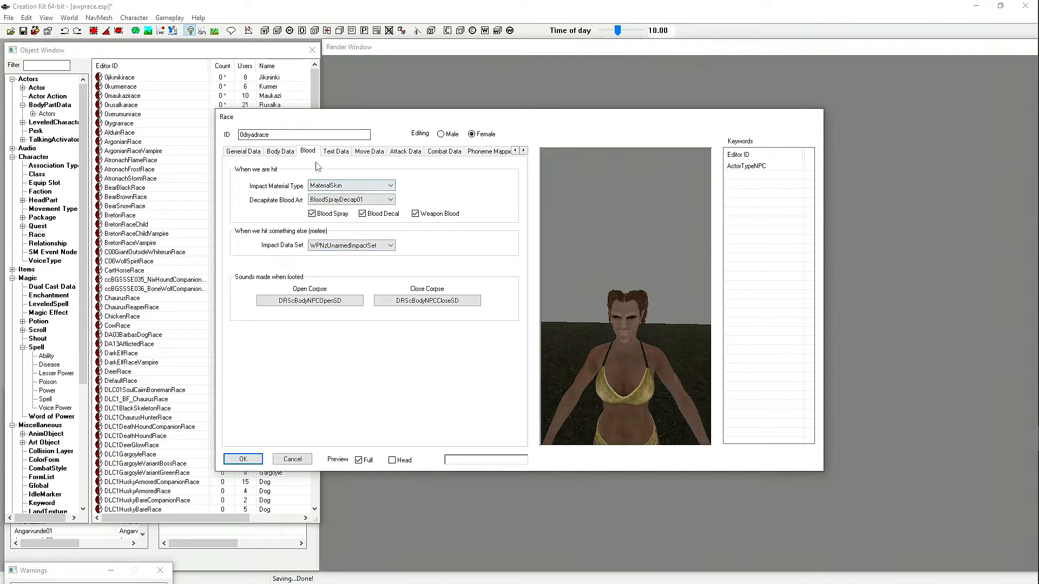
click(441, 134)
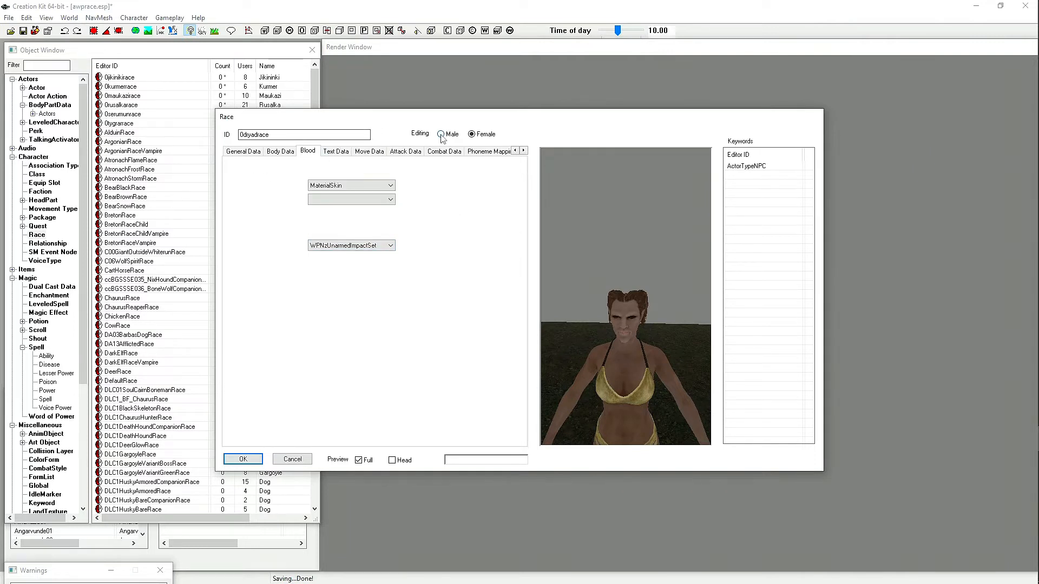
Clear the wood elf description in the race's text data and rename the race to Dryad.
click(343, 152)
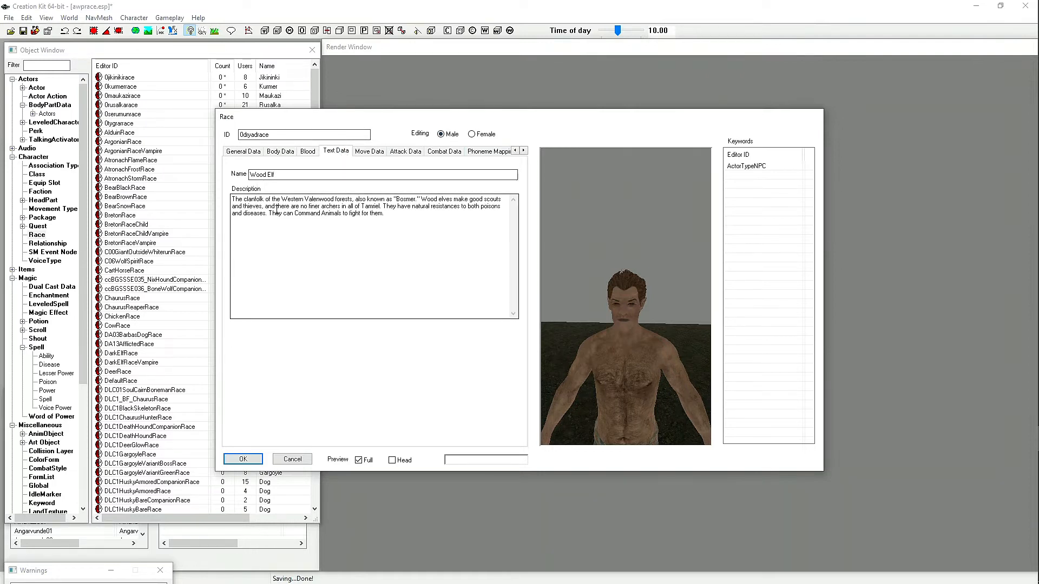
click(386, 210)
key(ctrl+a)
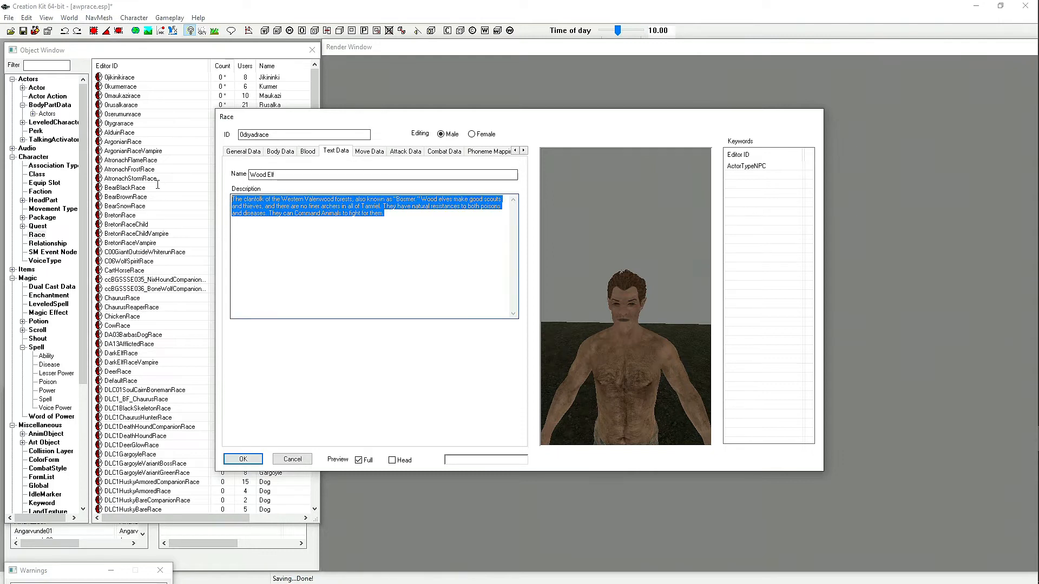
key(Delete)
key(shift+Tab)
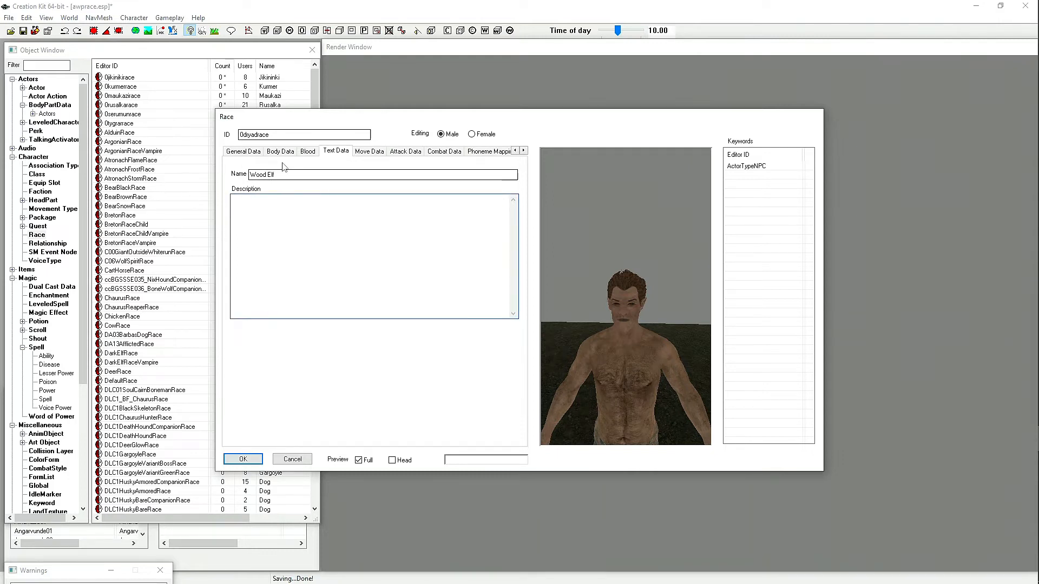
text(Dryad)
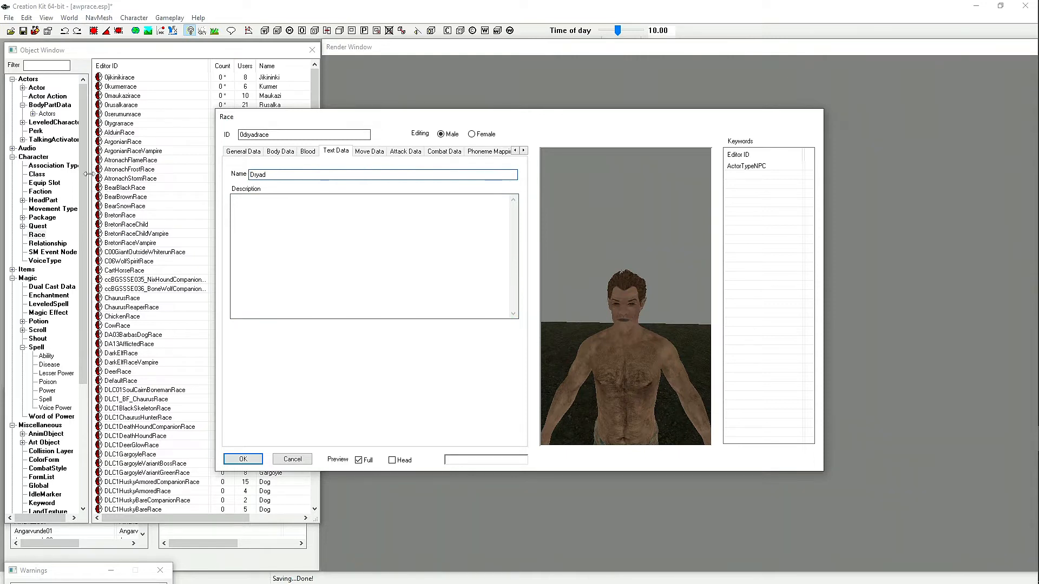
click(255, 202)
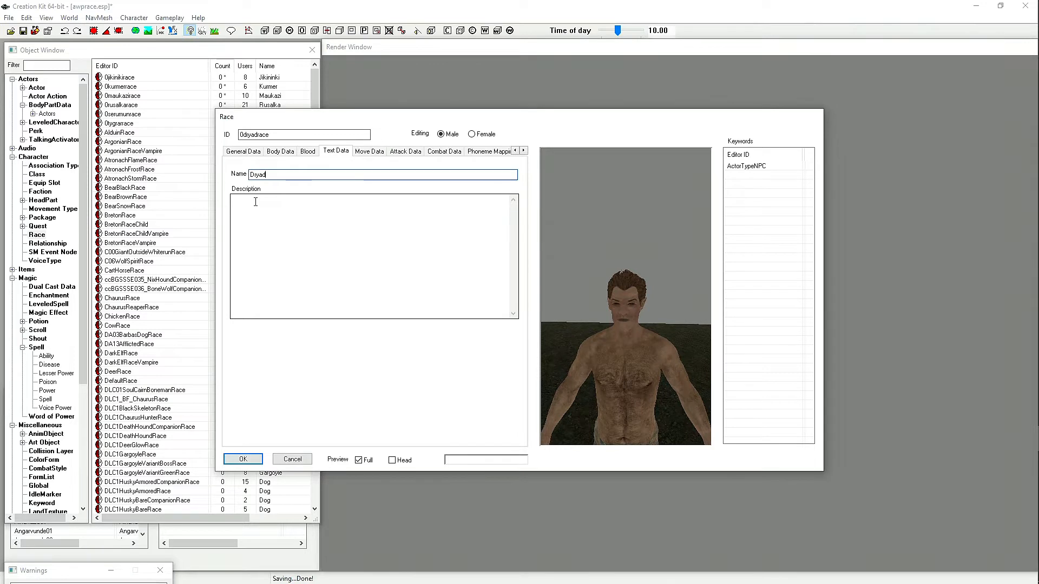
Review the race's movement data, including the angular tolerance and acceleration rate.
click(370, 152)
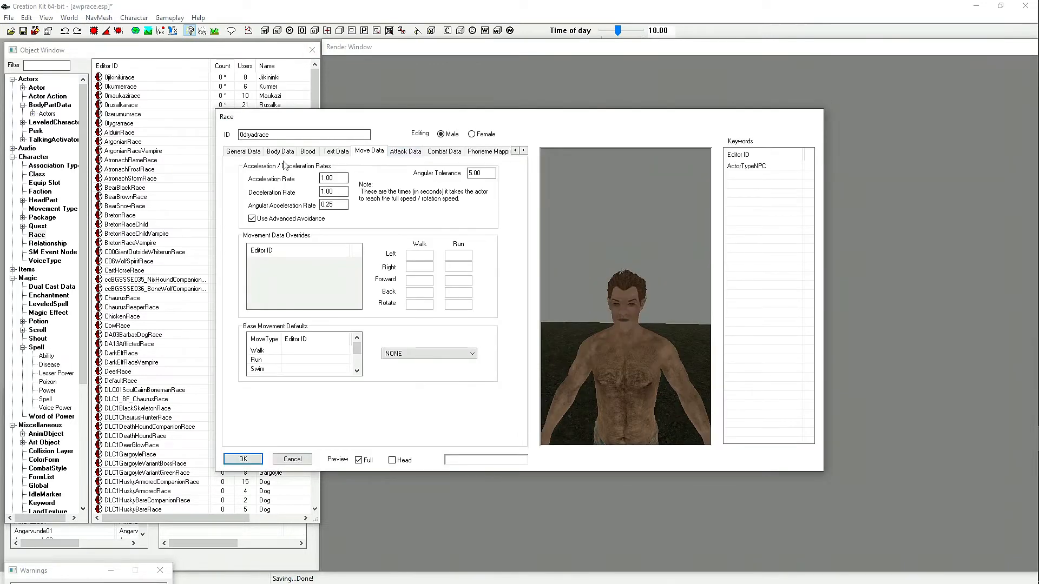
click(479, 173)
click(333, 179)
Review the race's attack data and look at the attackPowerStart_2HMSprint event's settings and available attack spells.
click(405, 151)
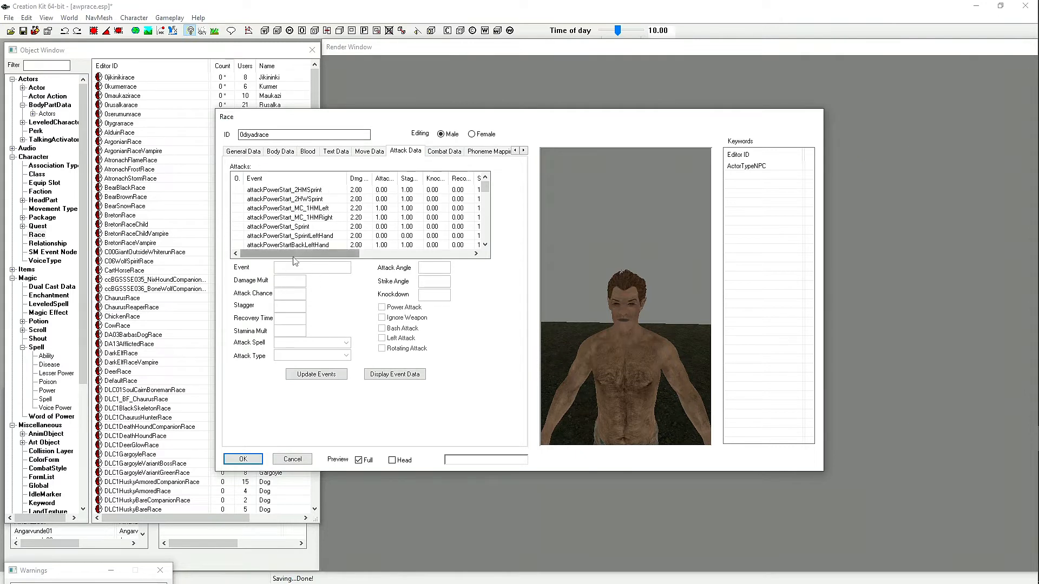
click(295, 191)
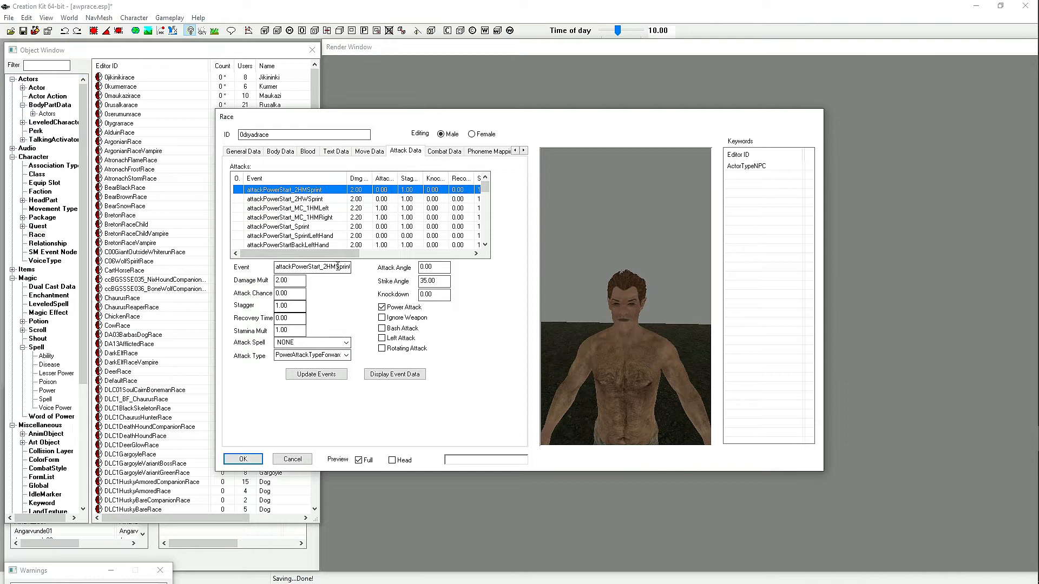
scroll(350, 246, down, 10)
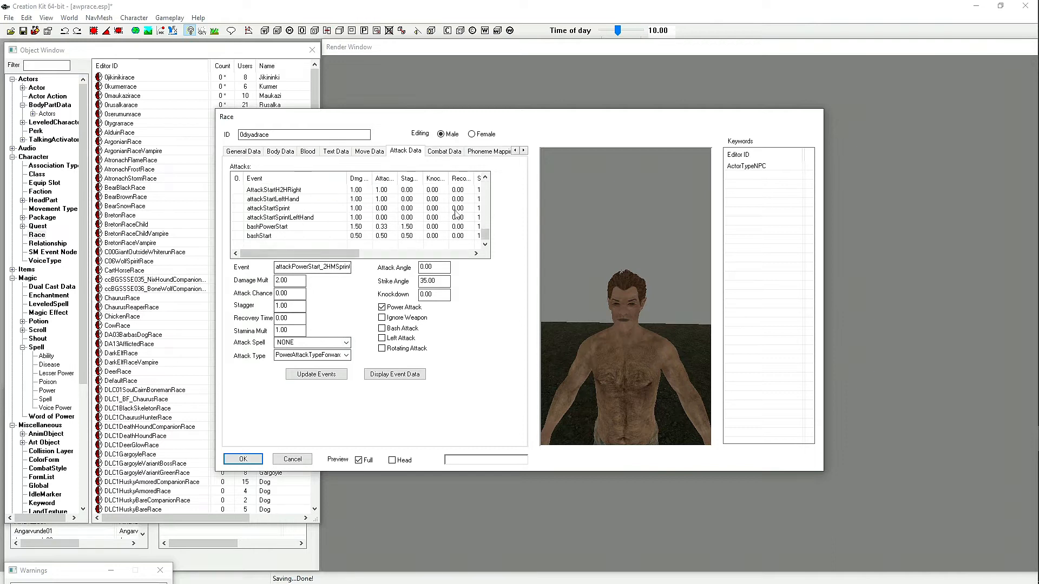
scroll(455, 211, up, 10)
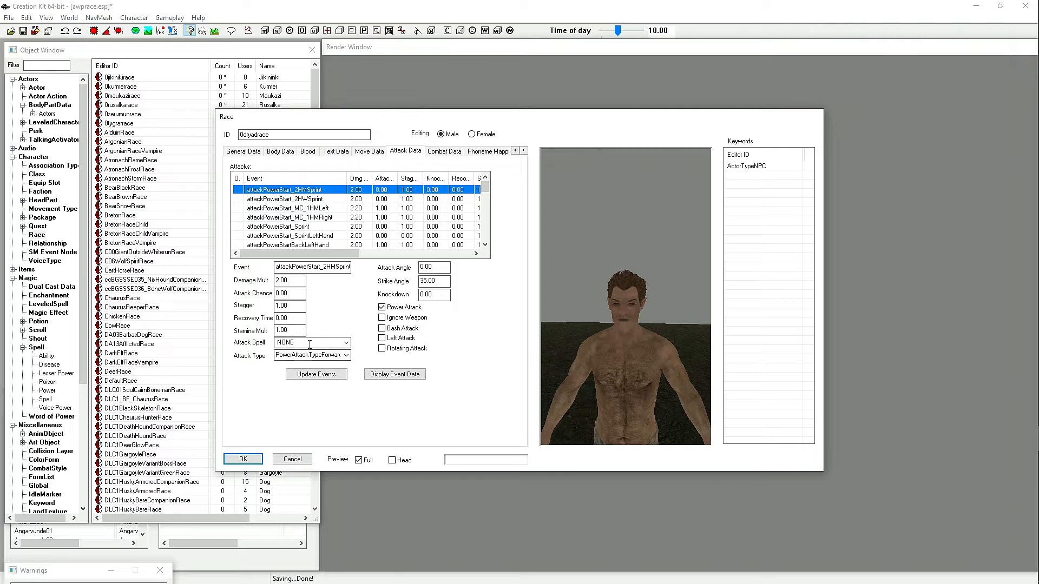
click(345, 343)
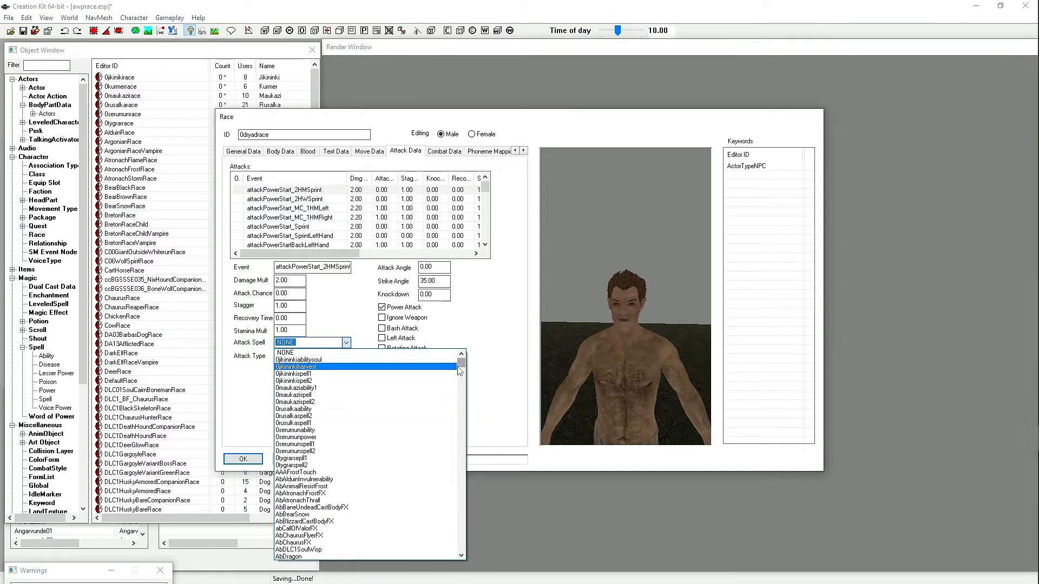
mouse_move(460, 365)
mouse_down()
mouse_move(460, 405)
mouse_move(453, 361)
mouse_up()
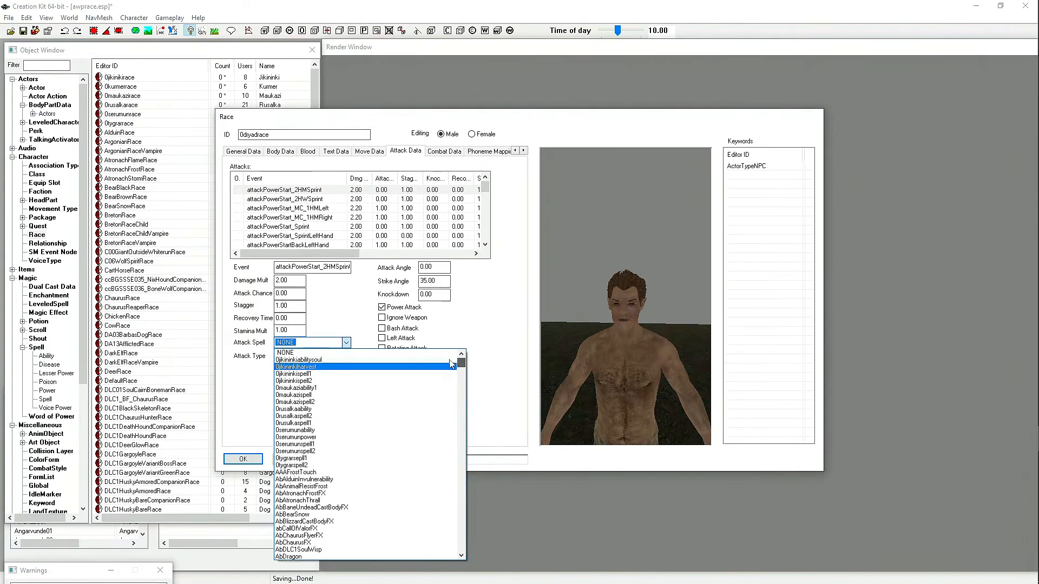
click(343, 344)
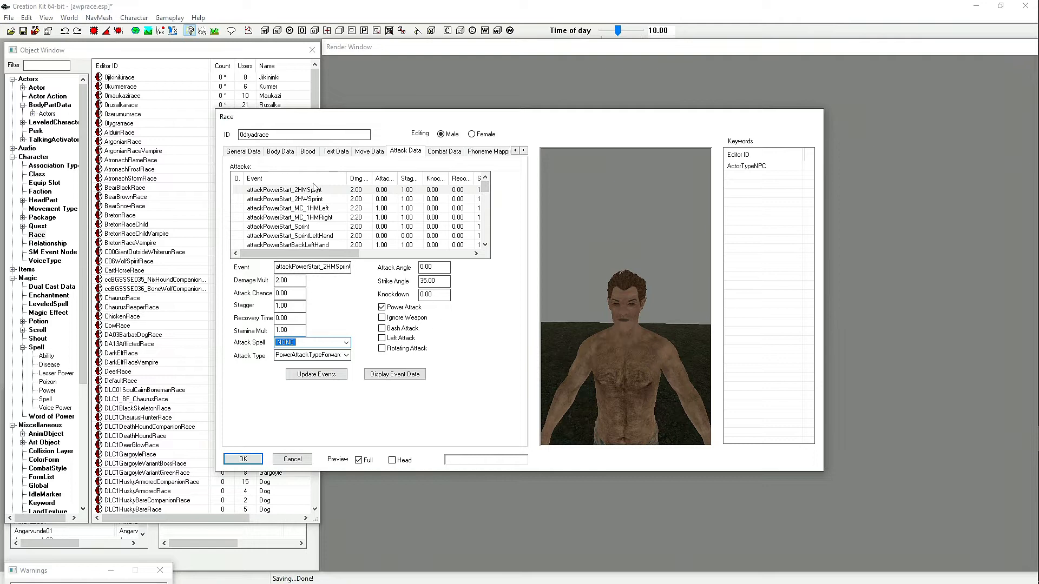
Look through the attack events and inspect the settings of attackPowerStartRightLeftHand and attackPowerStartRight.
scroll(330, 216, down, 3)
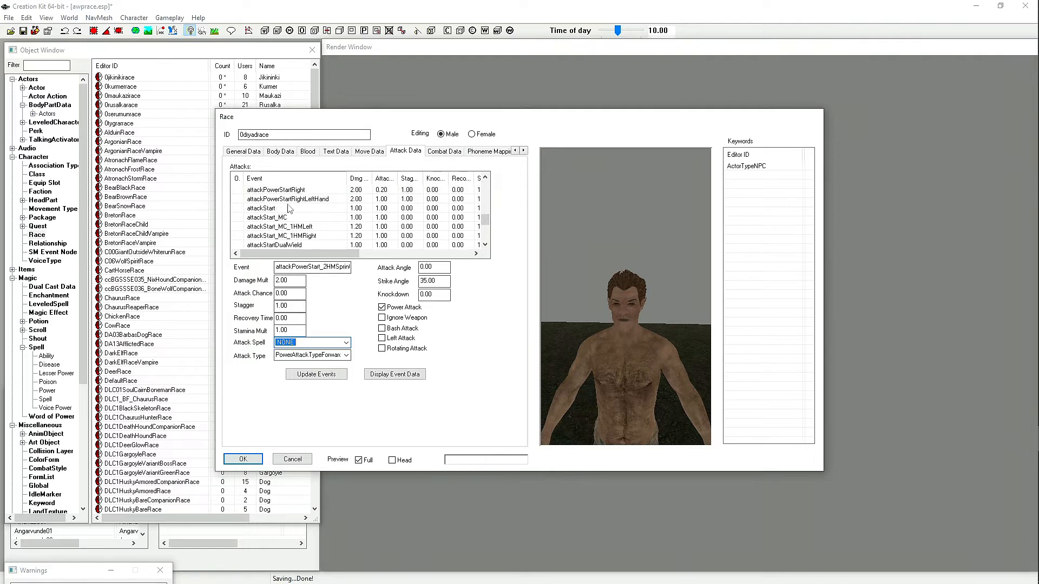
scroll(330, 197, down, 3)
scroll(332, 203, up, 3)
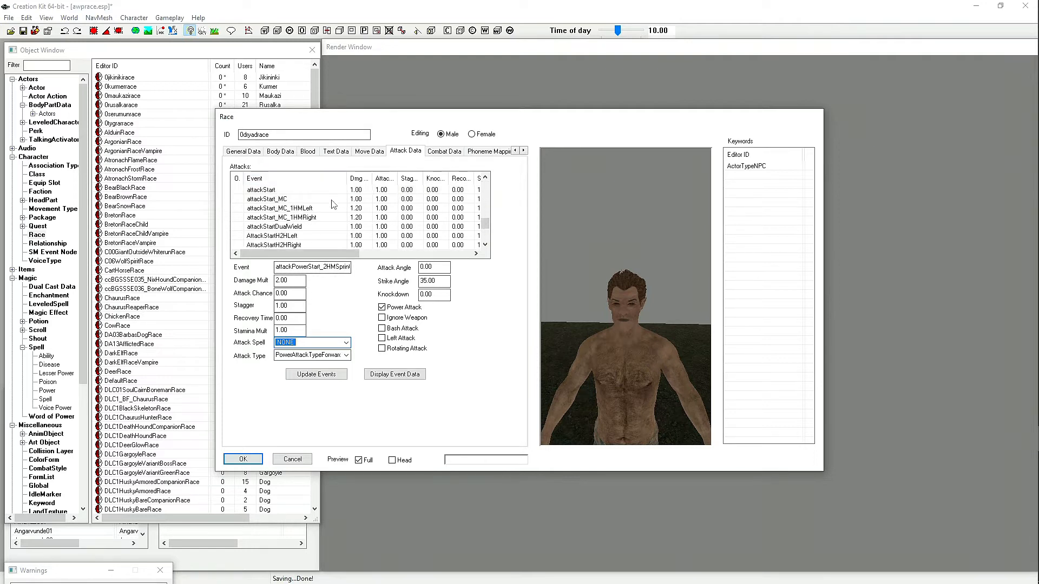
scroll(332, 207, up, 1)
scroll(331, 210, down, 1)
scroll(315, 228, down, 1)
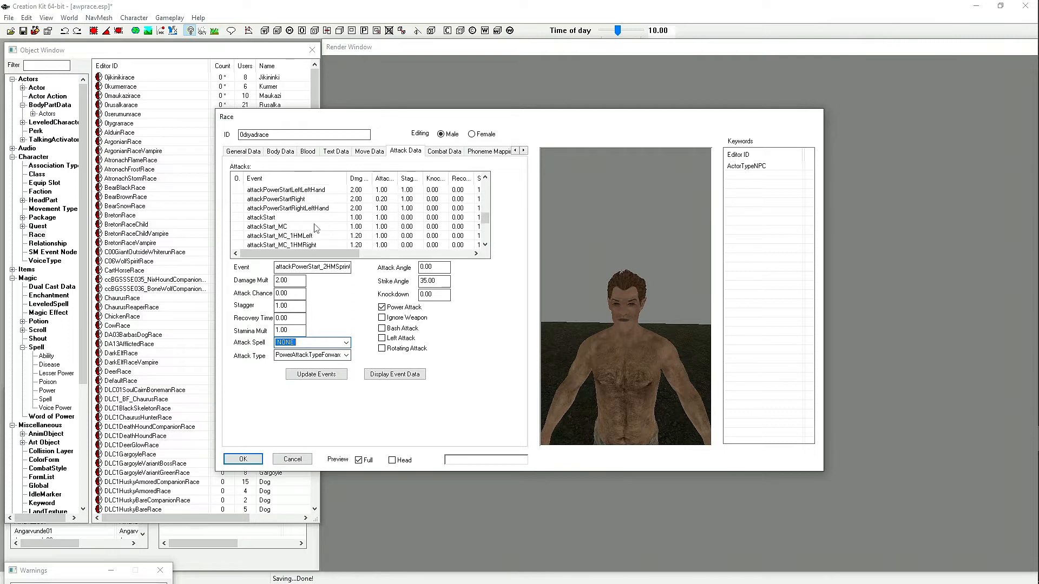
click(301, 209)
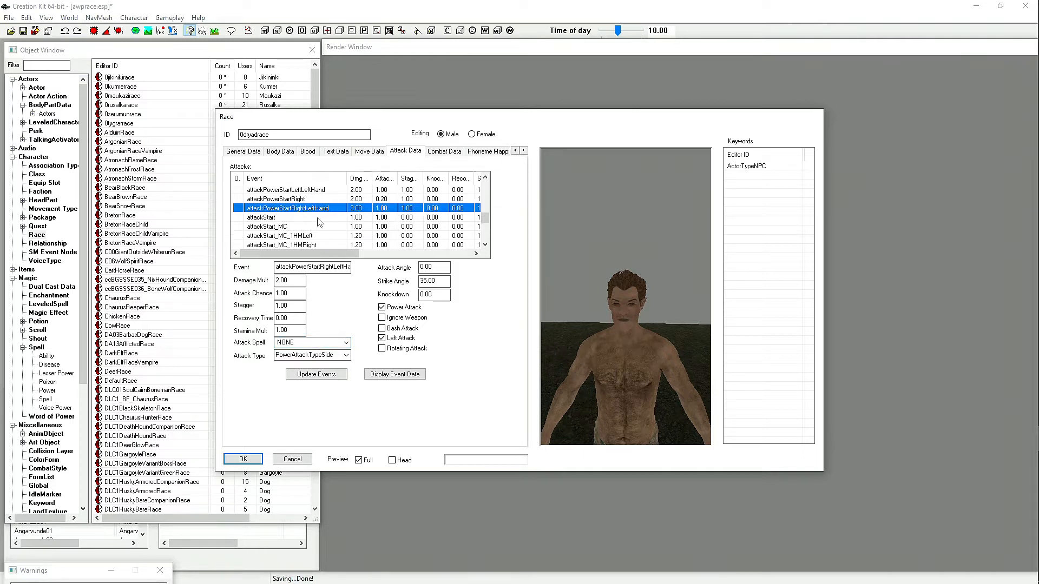
click(280, 201)
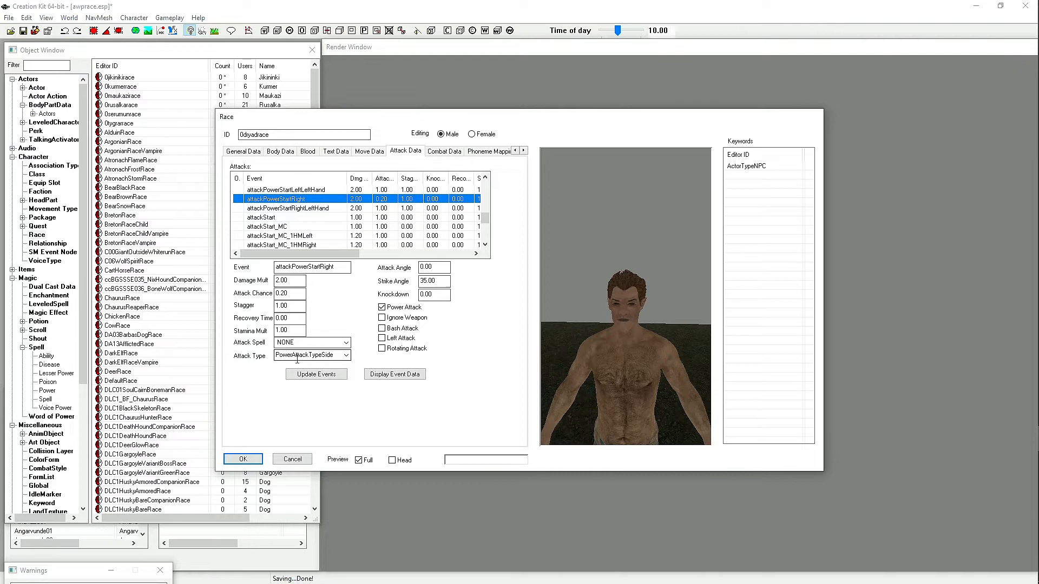
Browse the spells that could be attached to the attackPowerStartRight event, leaving its attack spell at NONE.
click(347, 343)
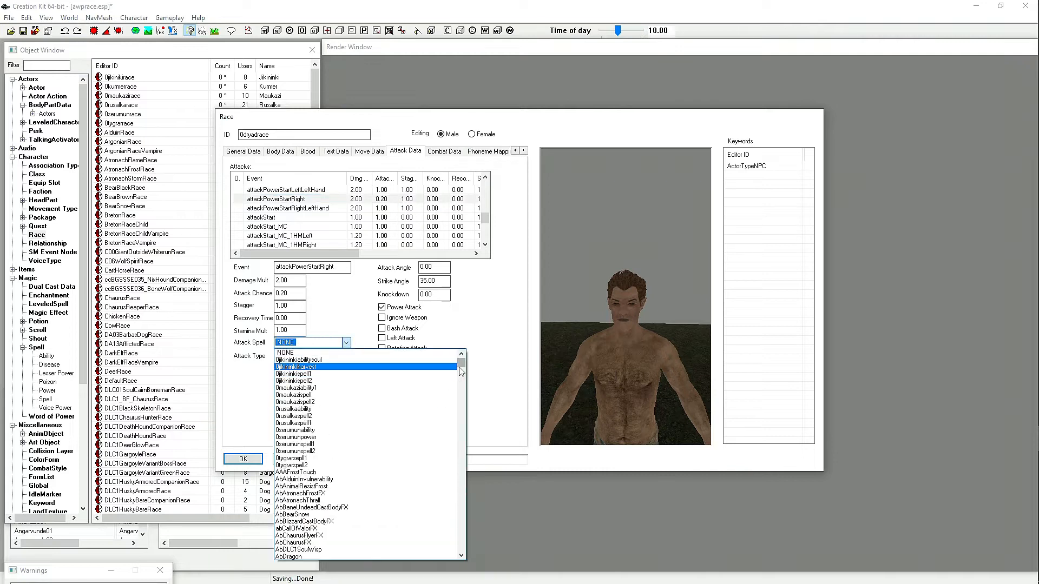
drag(461, 371, 464, 339)
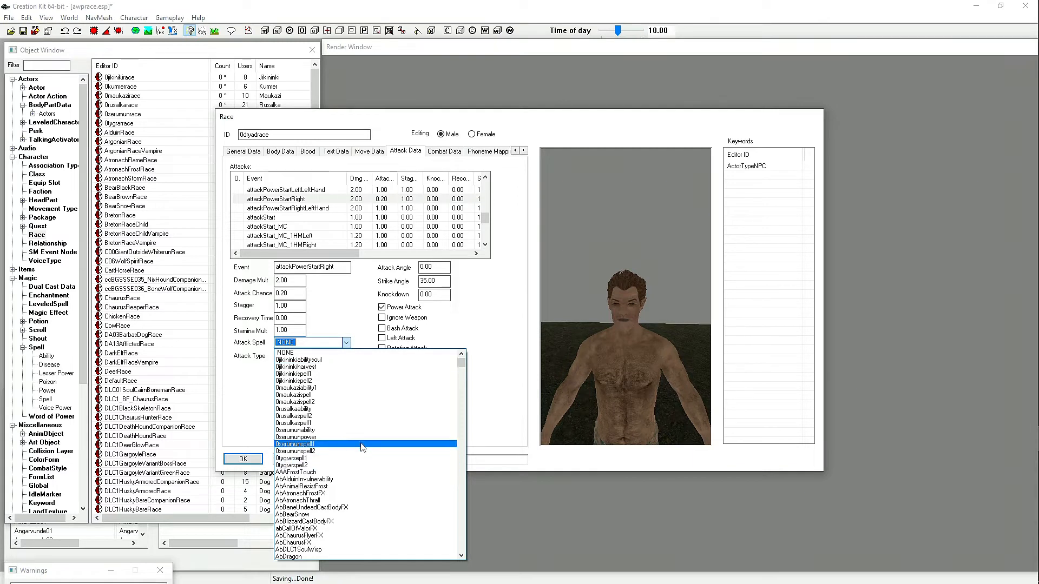
scroll(329, 413, down, 2)
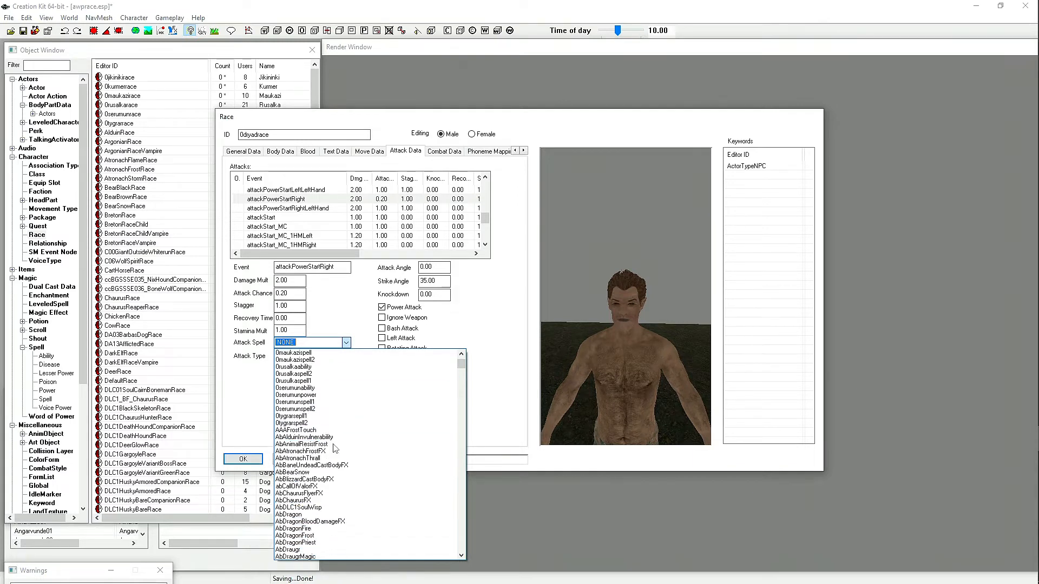
scroll(324, 432, down, 3)
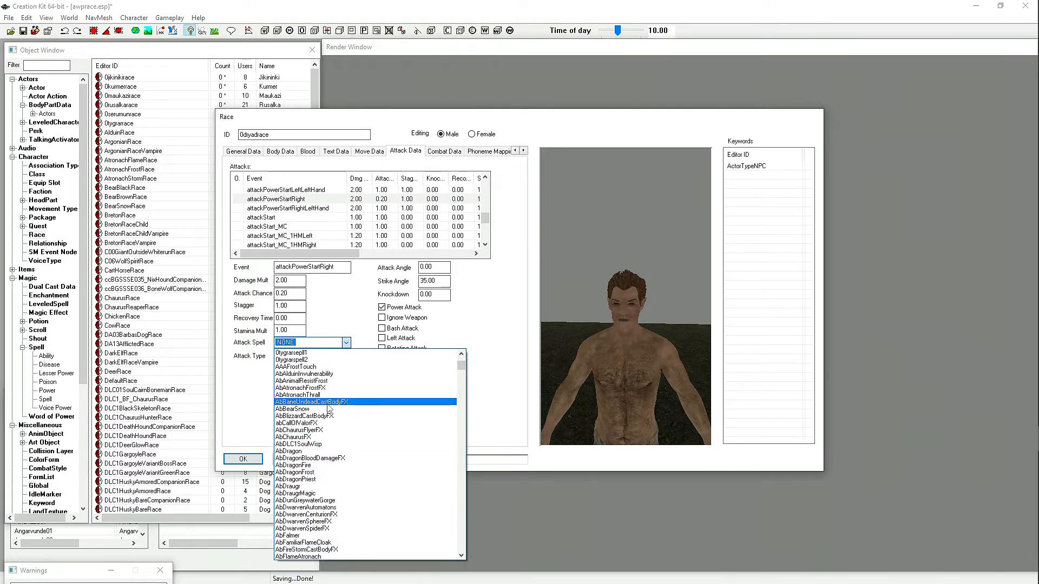
scroll(378, 499, down, 4)
scroll(379, 495, down, 12)
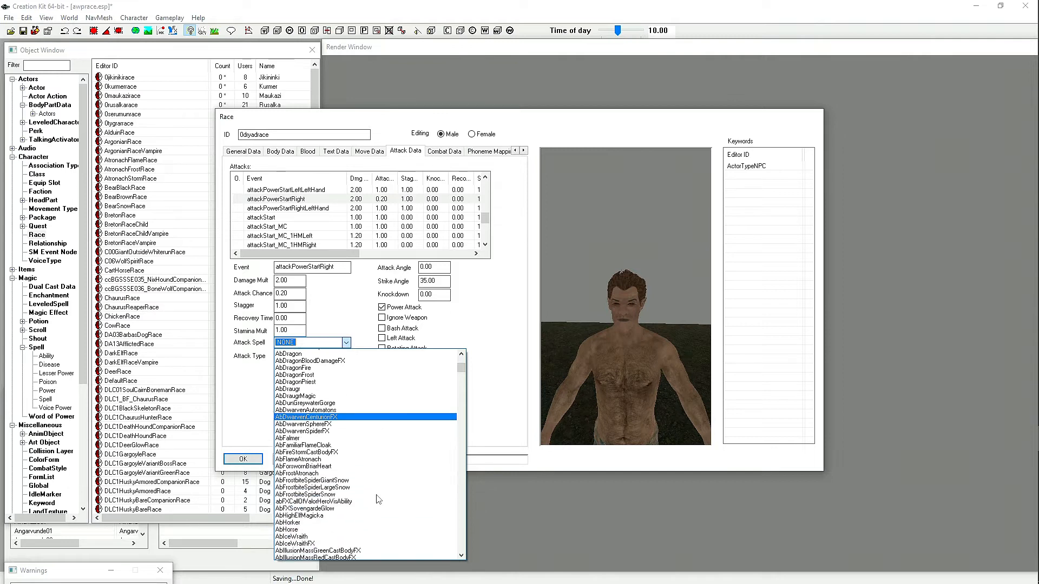
scroll(421, 428, down, 10)
drag(461, 375, 466, 554)
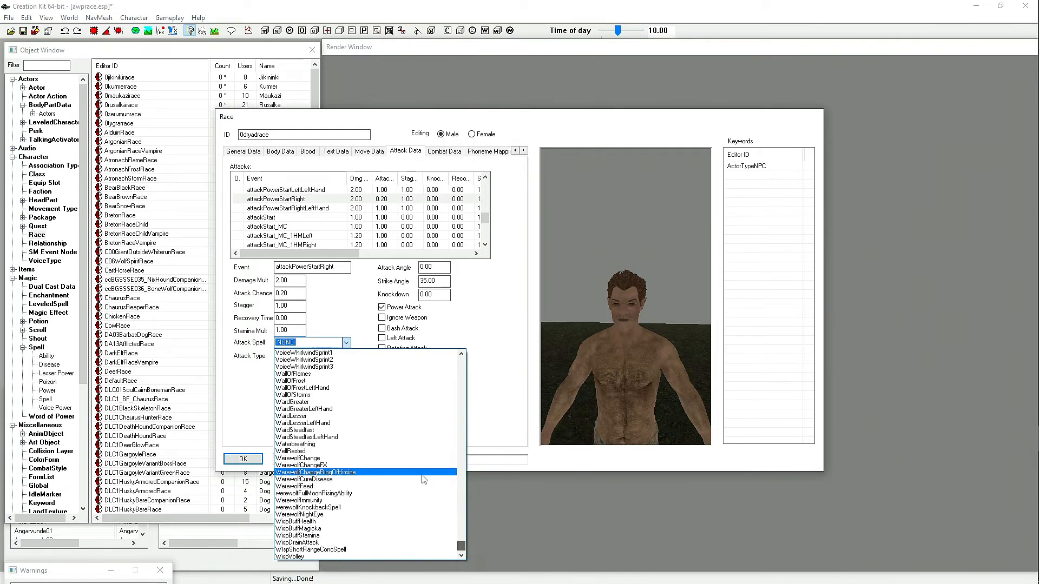
scroll(382, 427, up, 3)
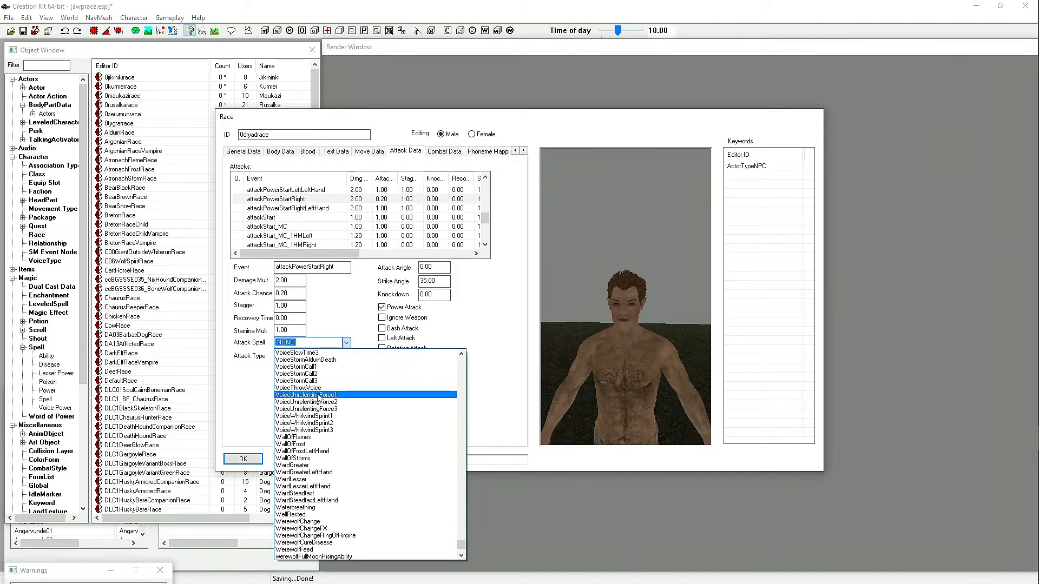
click(250, 395)
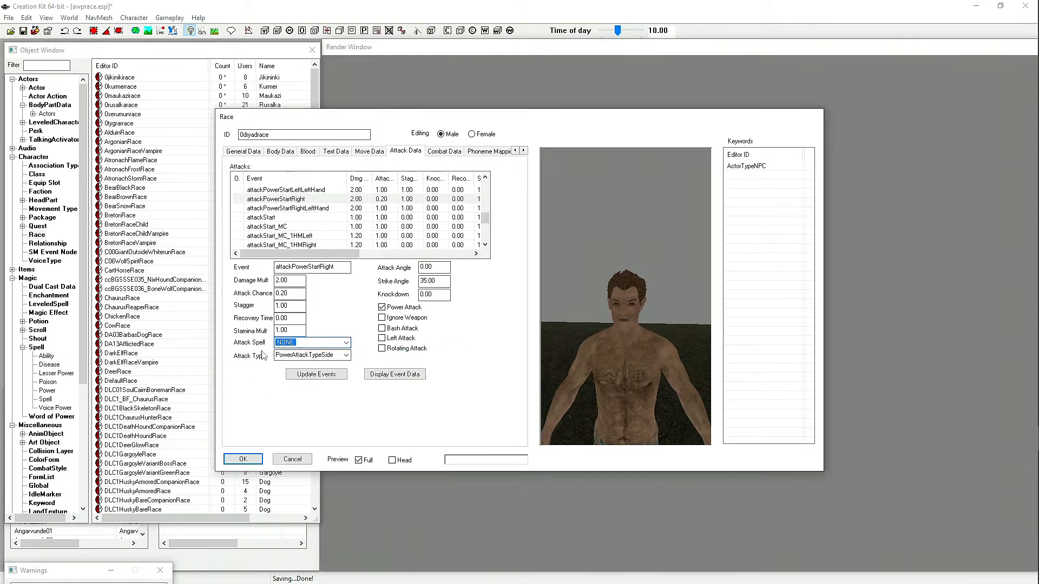
scroll(332, 211, up, 5)
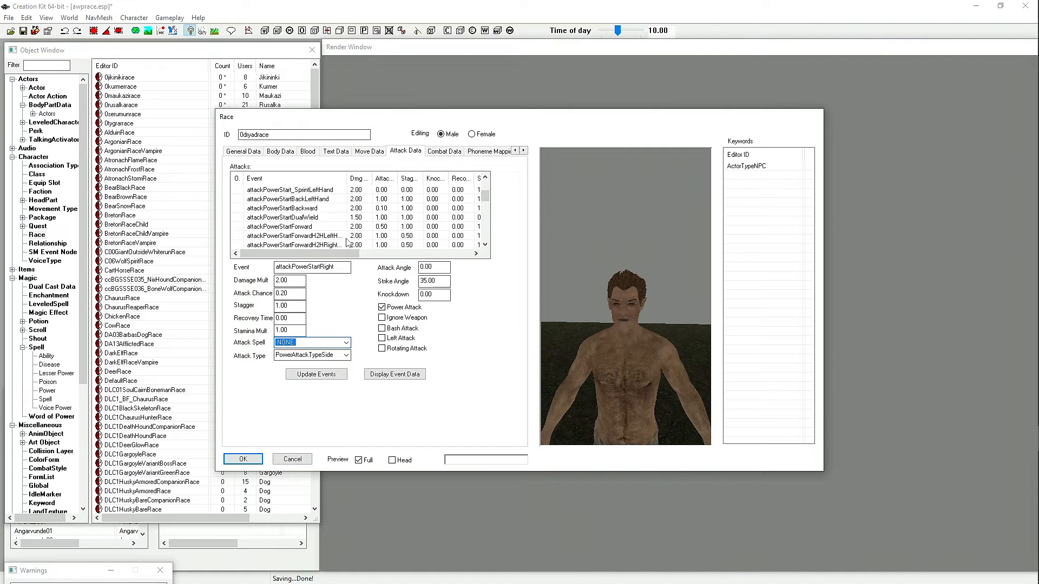
Review the race's combat data and phoneme mapping while viewing the male model in the preview.
click(444, 152)
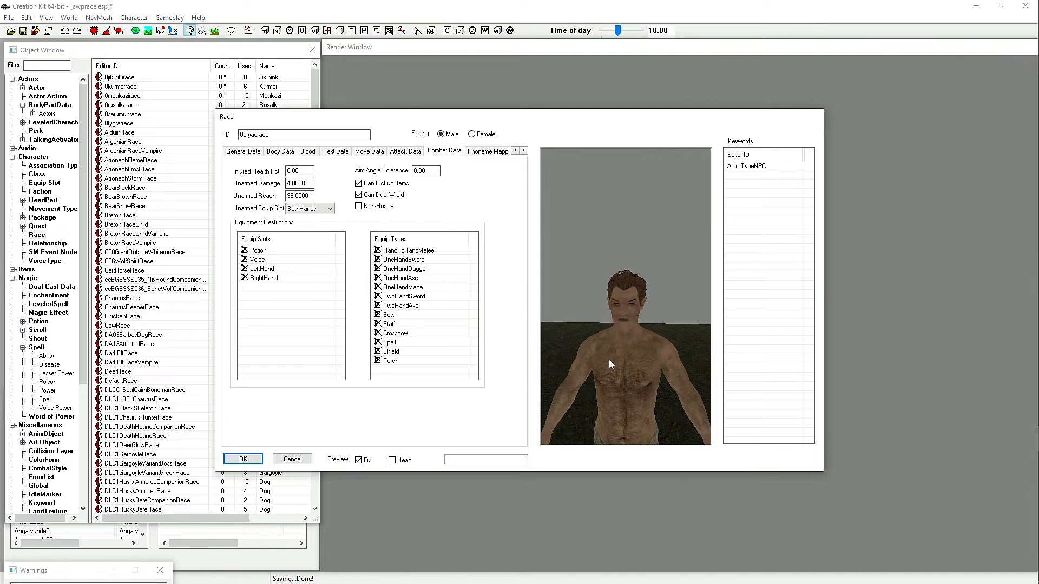
drag(586, 319, 608, 352)
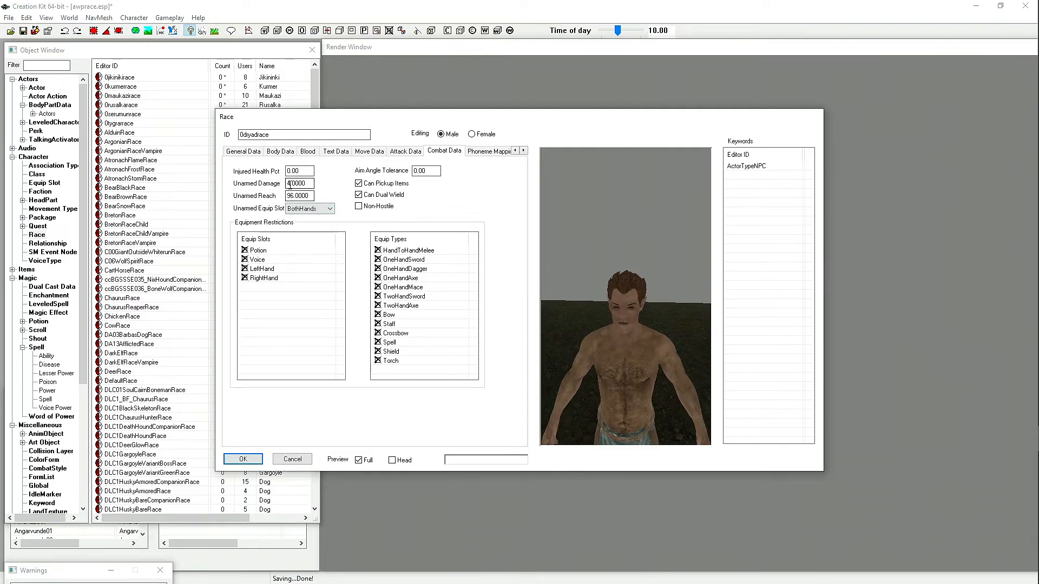
click(524, 150)
click(449, 152)
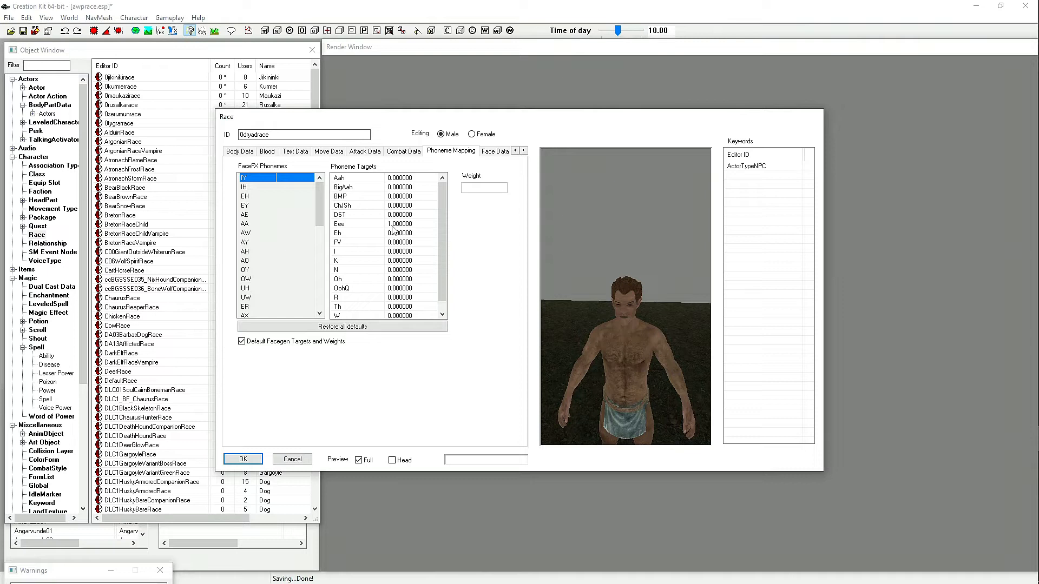
drag(676, 337, 652, 337)
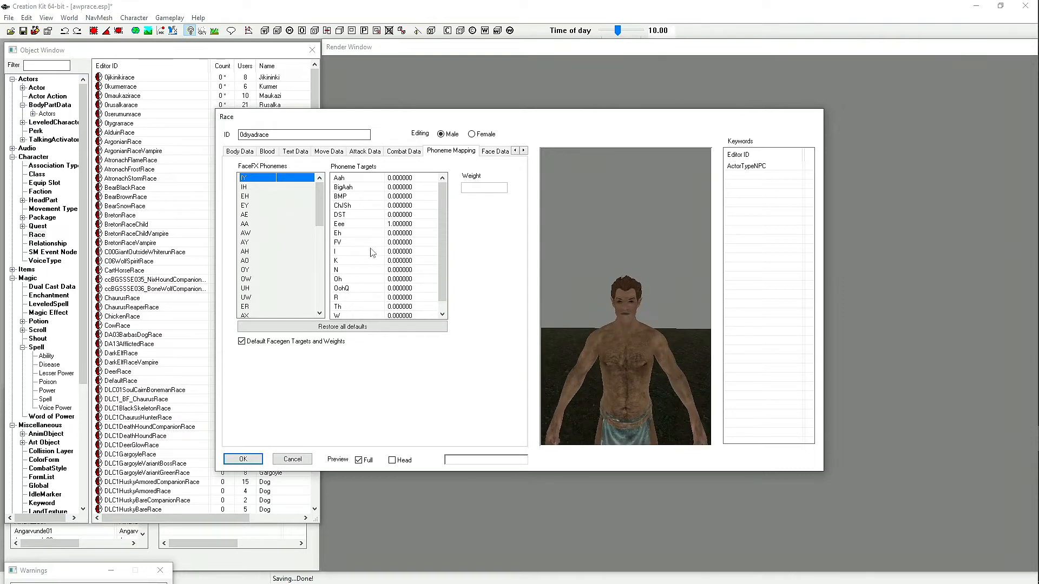
click(524, 151)
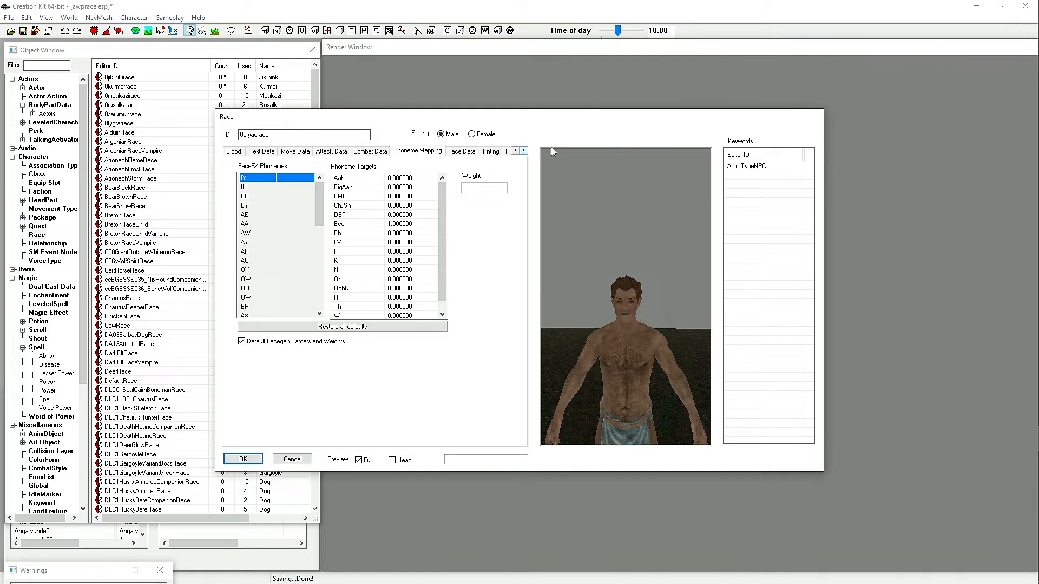
Review the race's face data and look at the available default hair colors without changing the selection.
click(469, 153)
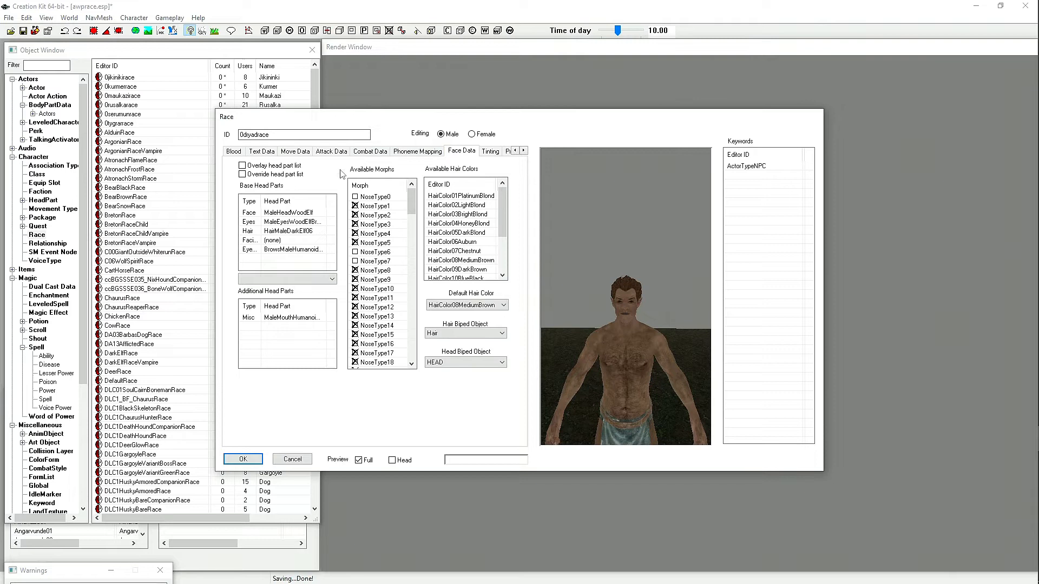
click(514, 151)
click(515, 151)
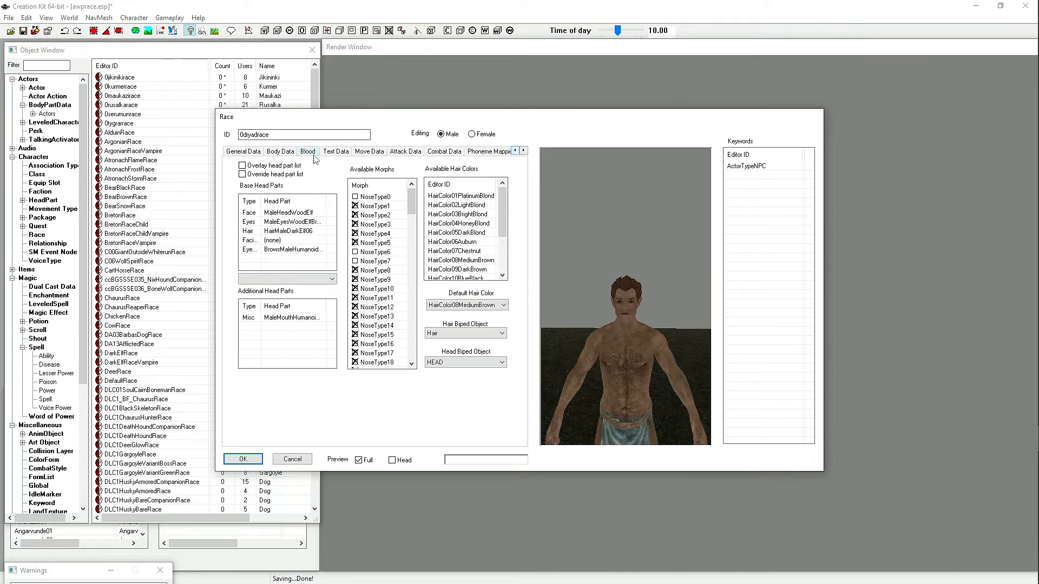
click(524, 151)
click(524, 151)
click(524, 151)
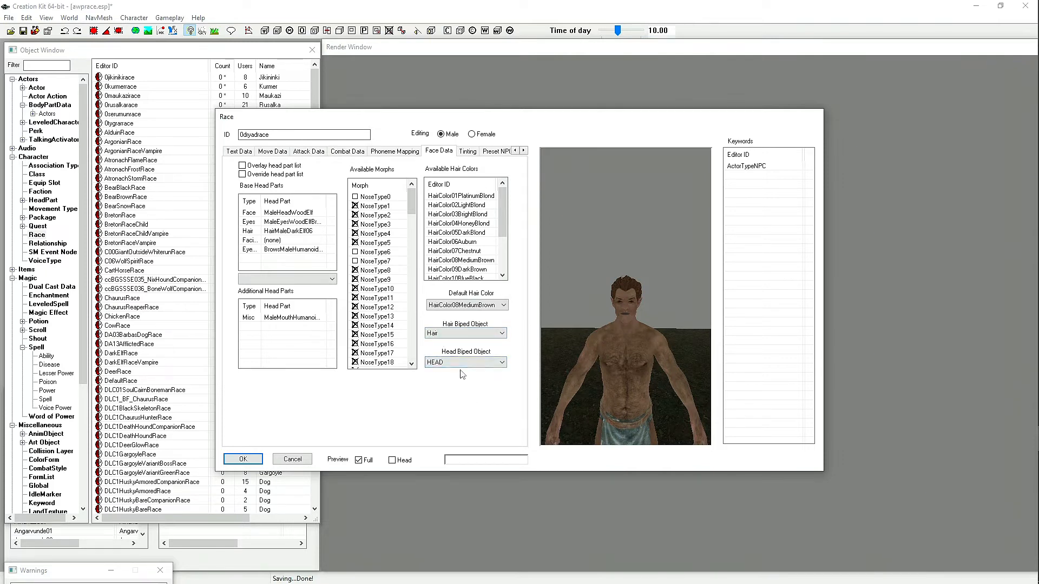
click(477, 306)
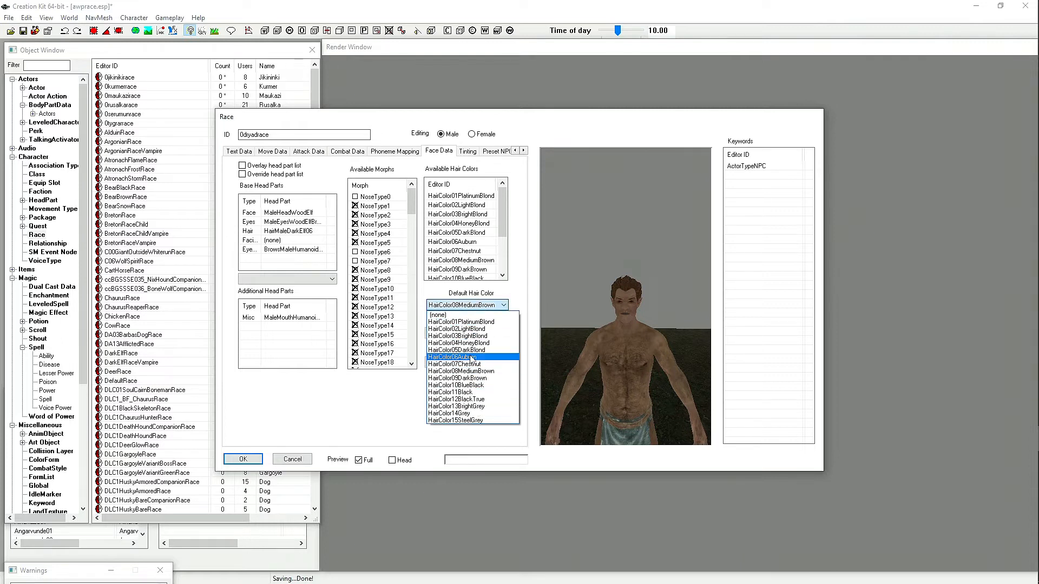
click(495, 307)
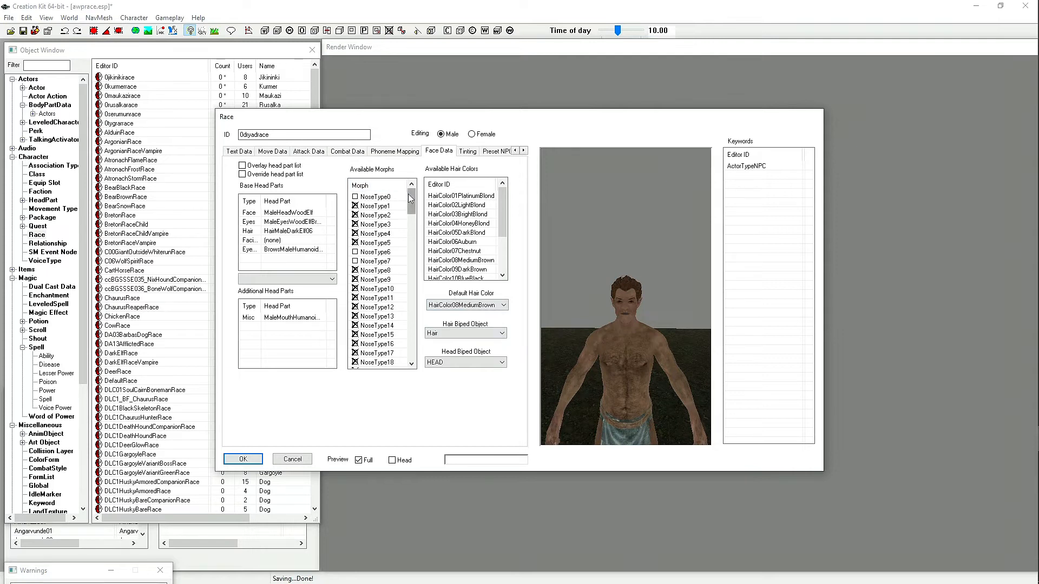
Look through the available nose and brow morphs for the male race, leaving the enabled morphs unaltered.
drag(410, 199, 417, 233)
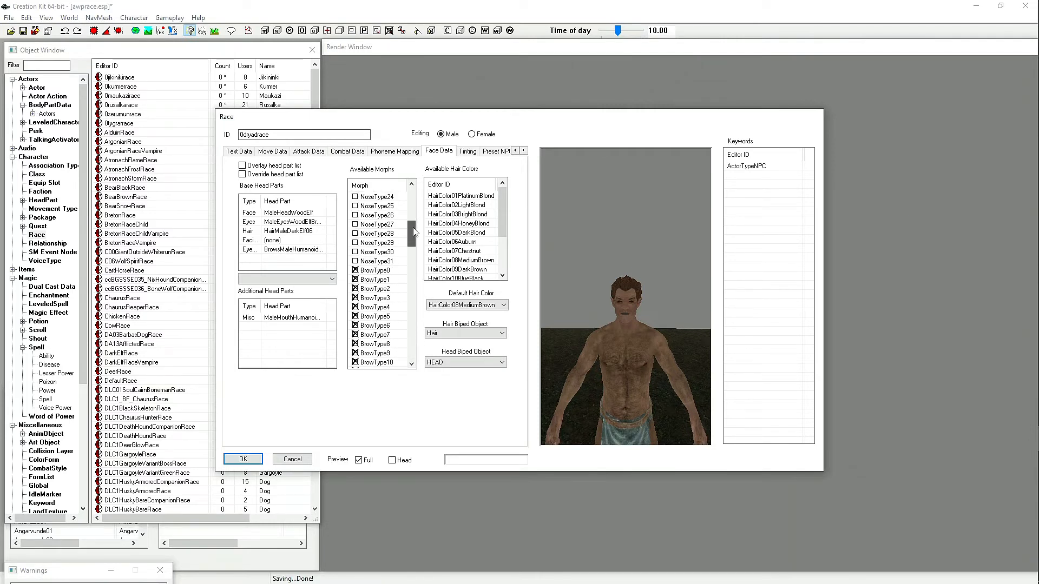
click(356, 225)
click(355, 225)
drag(415, 242, 419, 198)
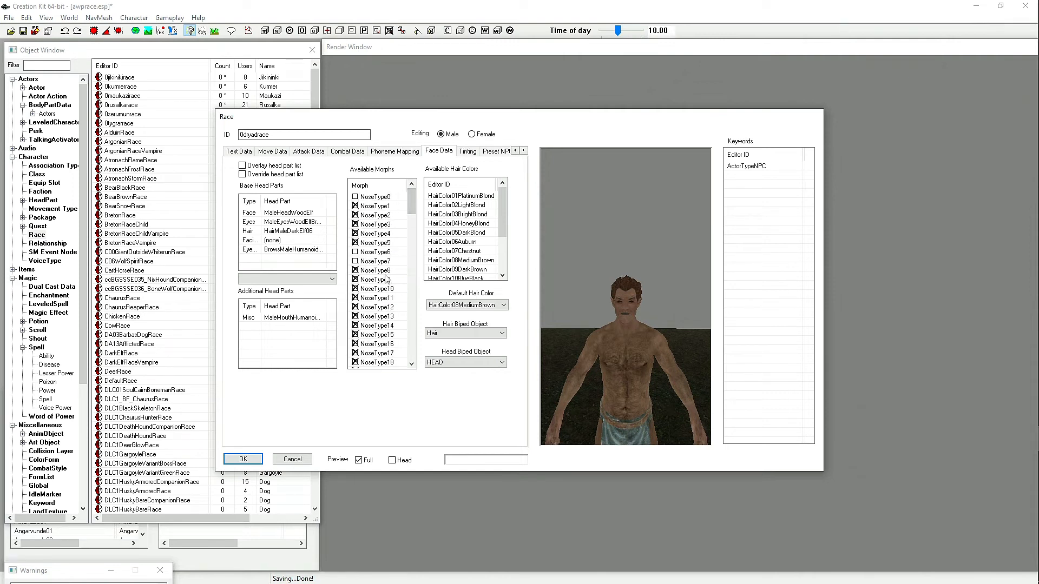
click(357, 199)
click(355, 198)
middle_drag(643, 357, 619, 335)
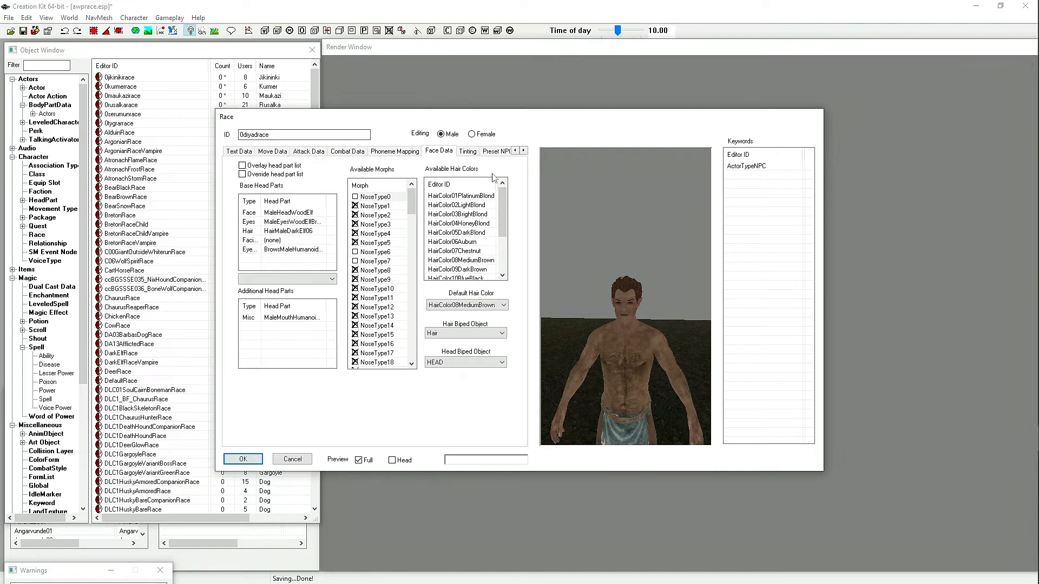
Check which replacement head parts are offered for the race's base hair and eyes.
drag(447, 118, 496, 105)
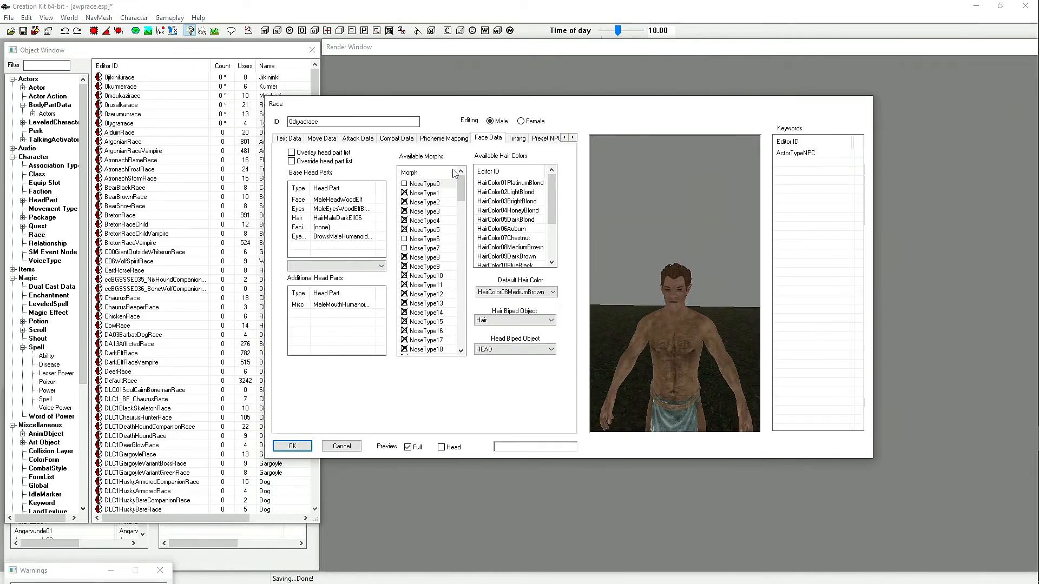
click(360, 218)
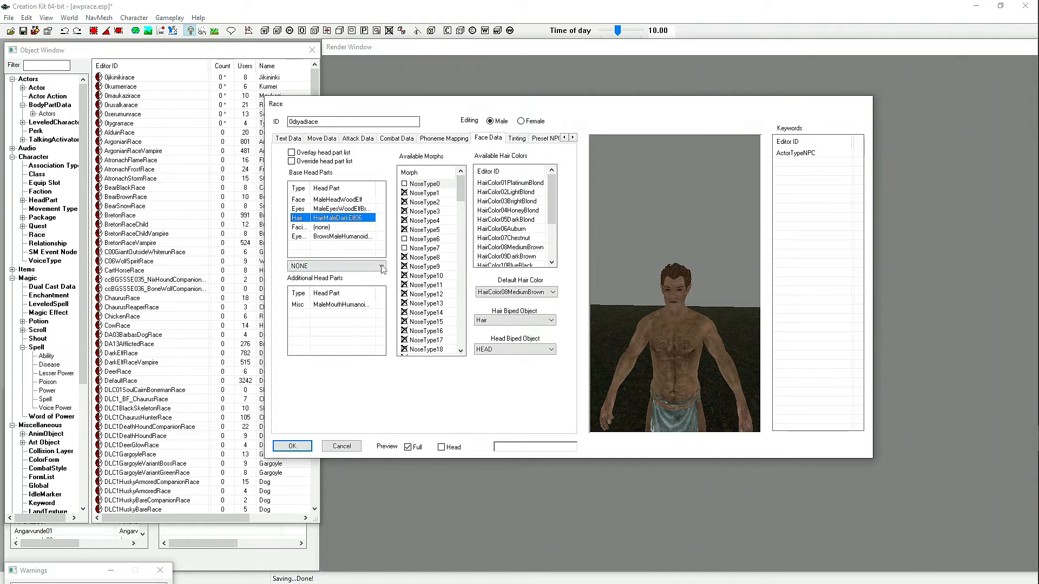
drag(684, 306, 622, 297)
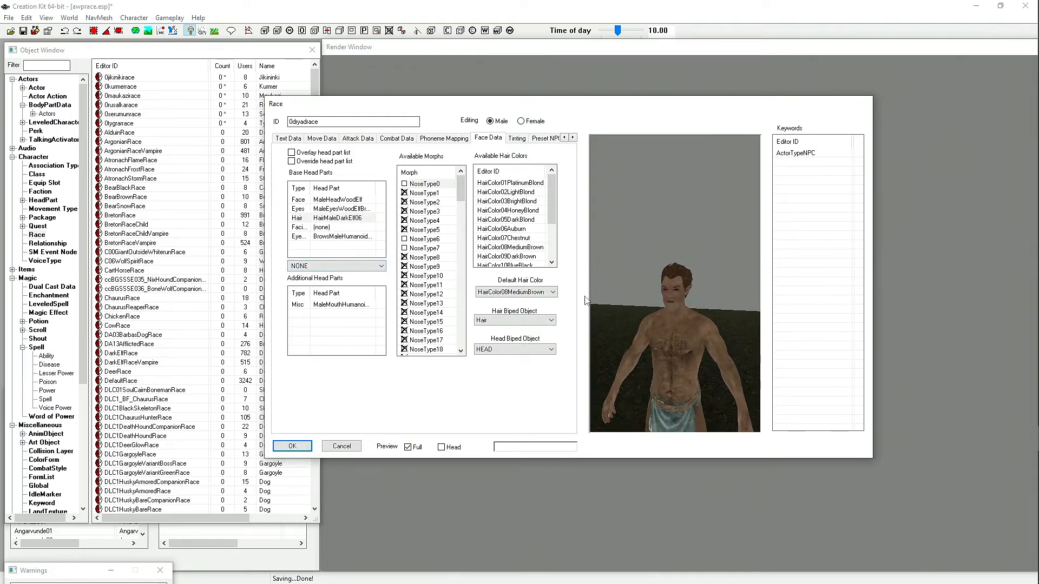
click(357, 219)
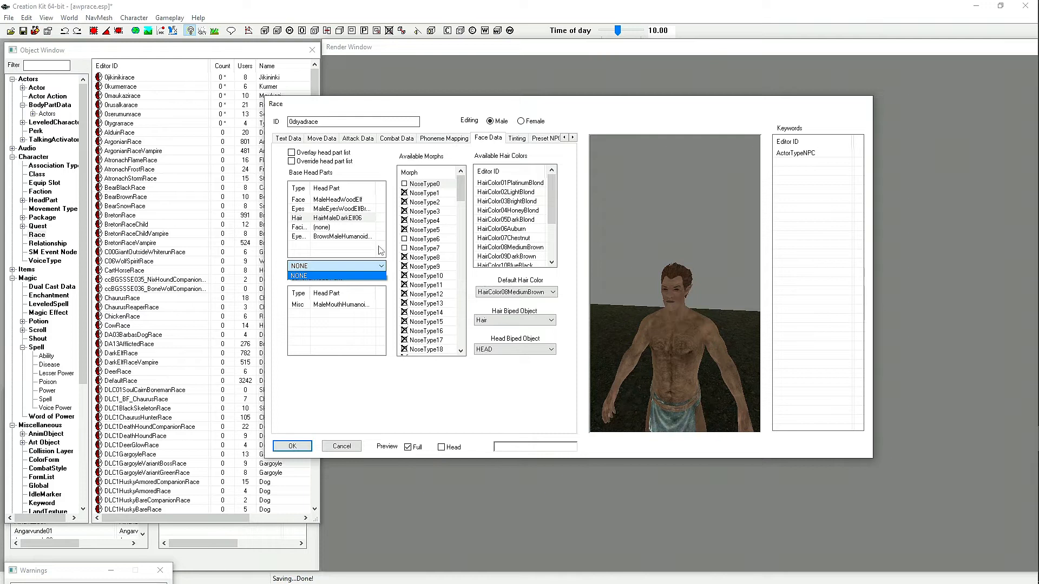
click(360, 212)
click(340, 209)
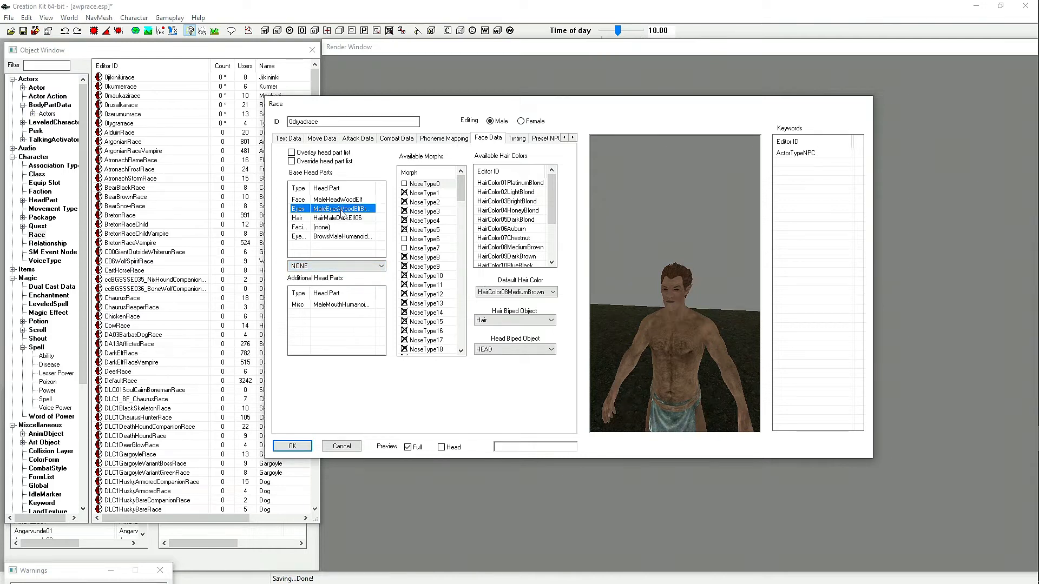
click(376, 266)
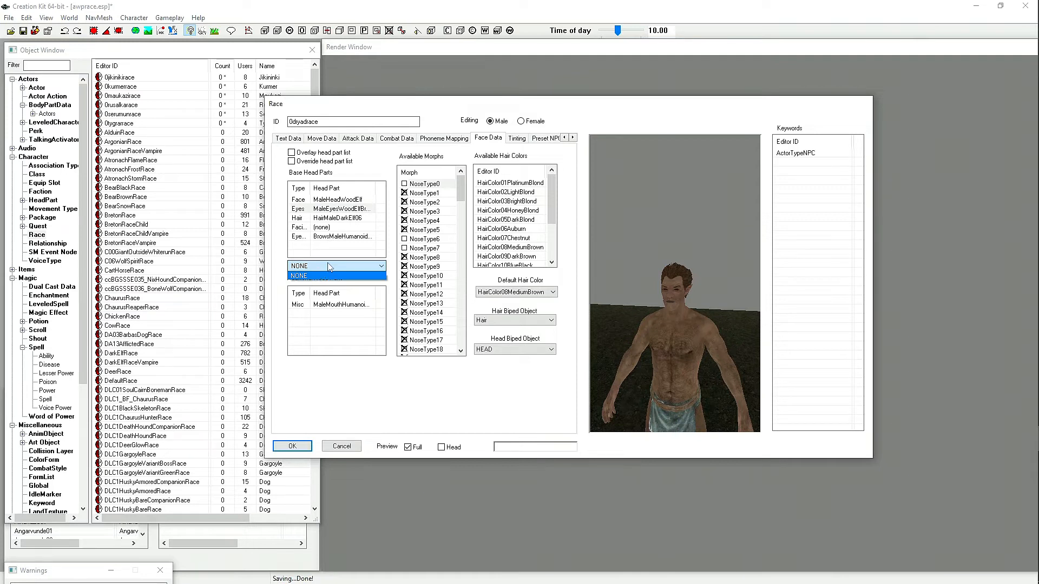
Check the head parts offered for the race's facial hair and inspect the male face up close in the preview.
scroll(675, 323, up, 2)
scroll(675, 324, up, 2)
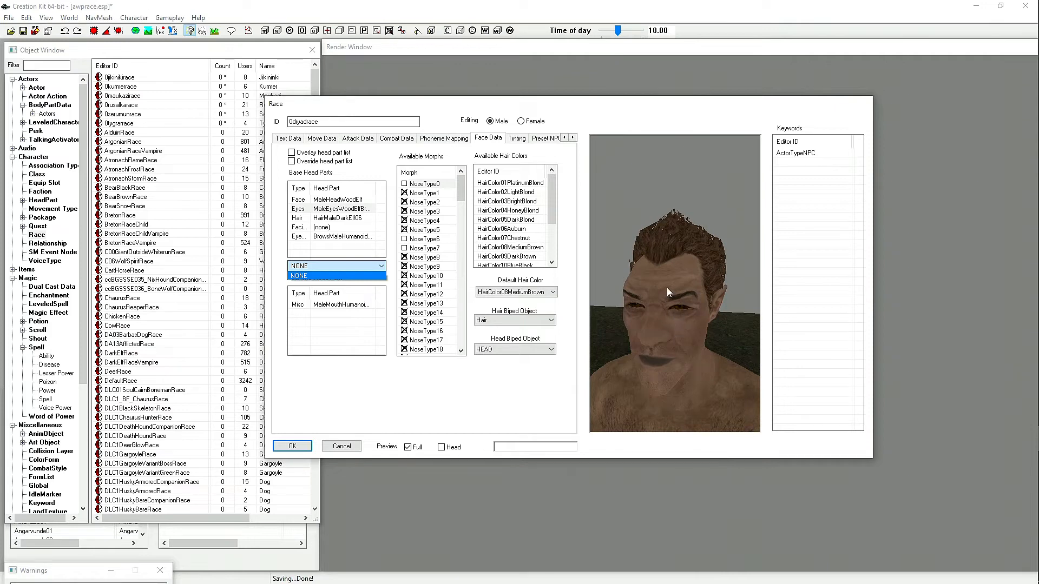
click(322, 234)
click(346, 227)
click(360, 267)
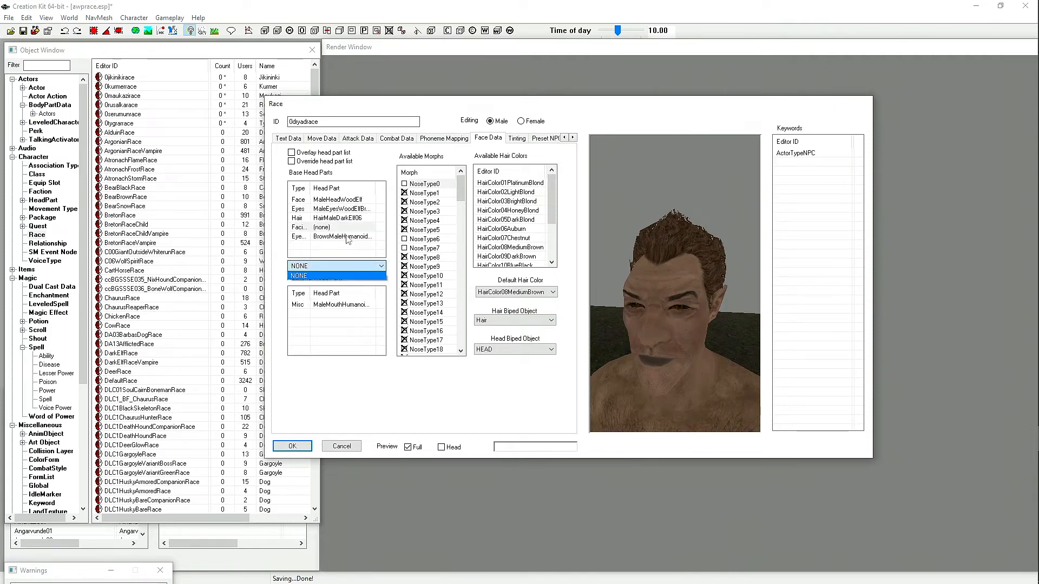
click(641, 330)
drag(705, 258, 683, 301)
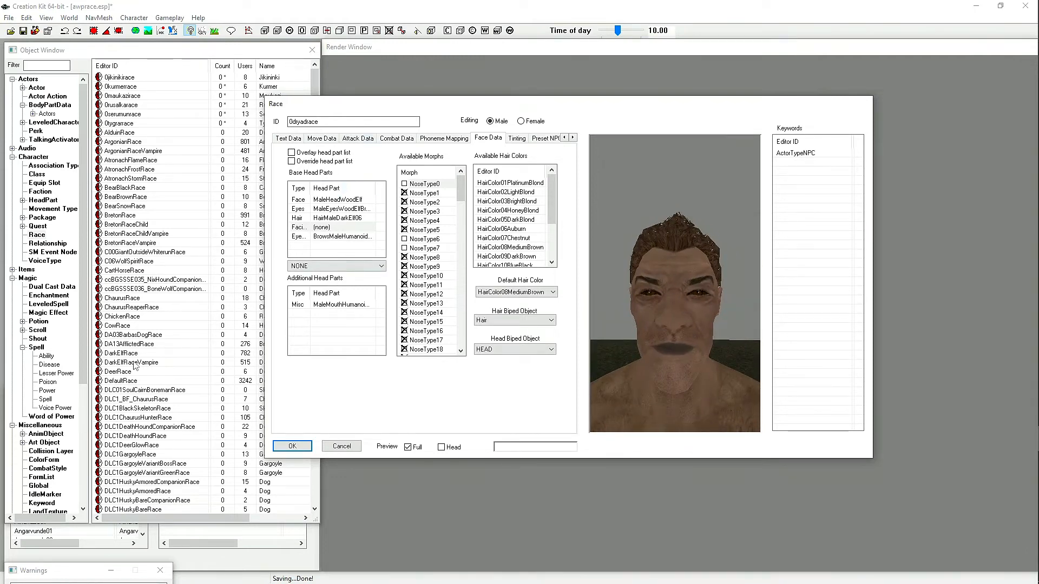
Show the form lists in the Object Window filtered by "head", with the Race window moved clear of them.
scroll(41, 301, down, 5)
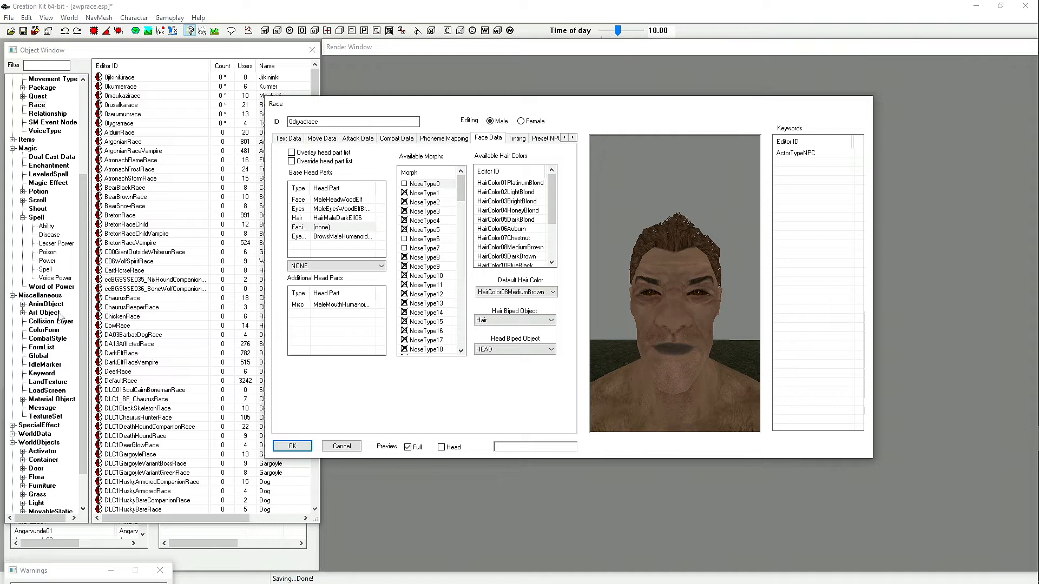
click(43, 348)
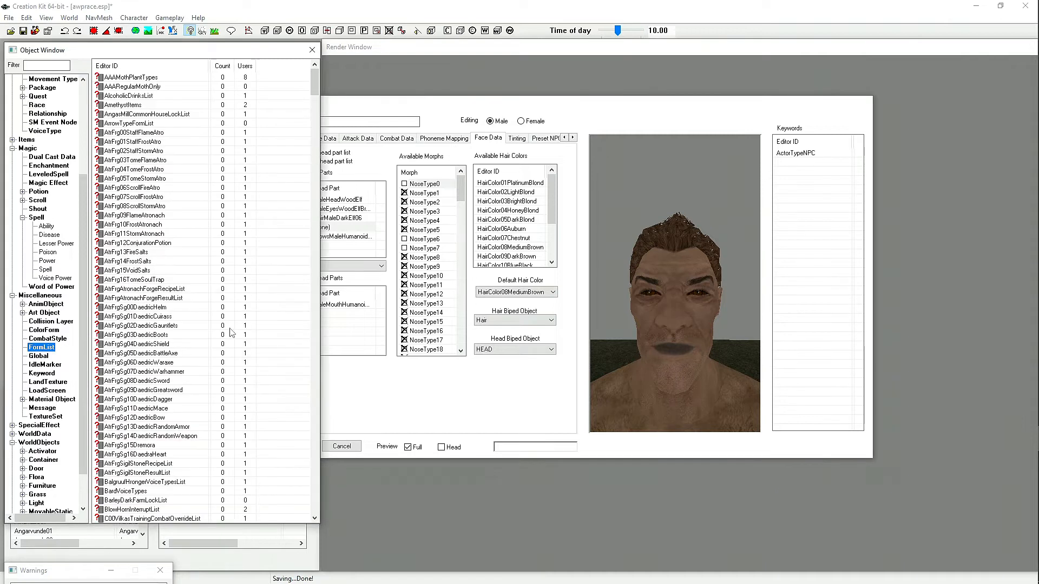
drag(315, 86, 323, 58)
click(40, 64)
text(head)
click(736, 138)
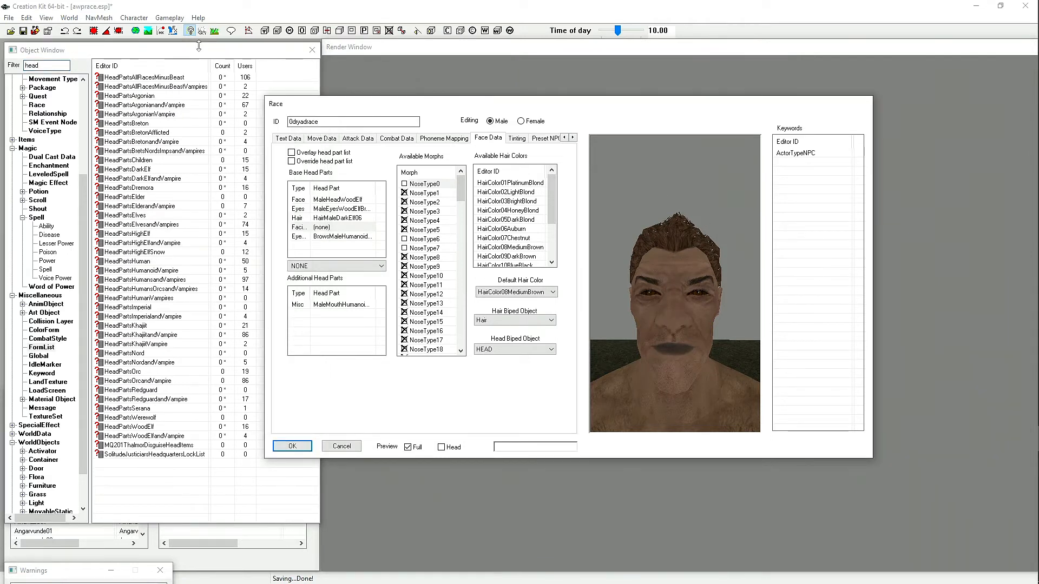
drag(400, 102, 528, 113)
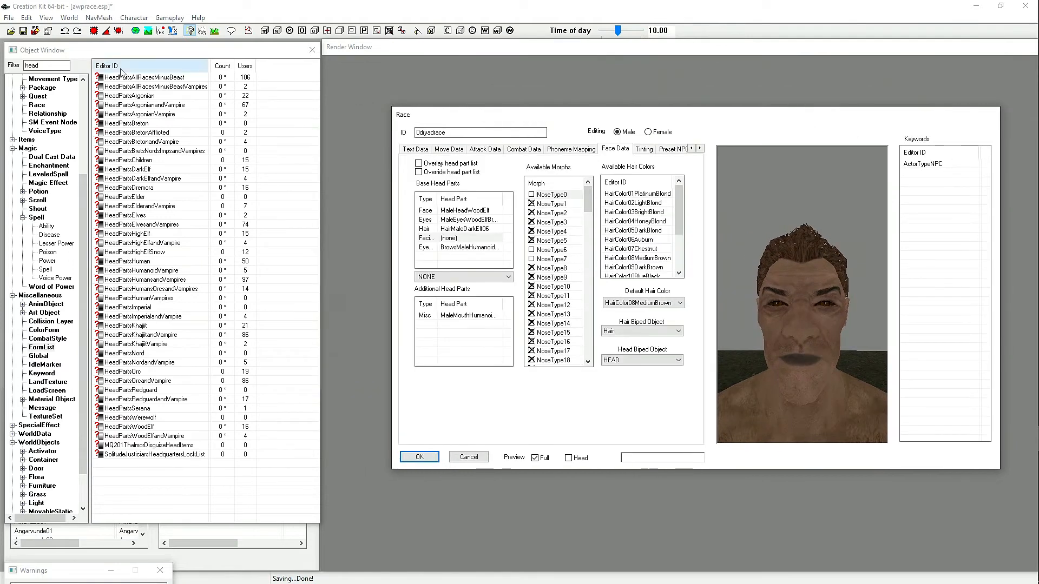
Narrow the form list filter to "headparts" and select all the matching head part lists.
drag(129, 475, 215, 71)
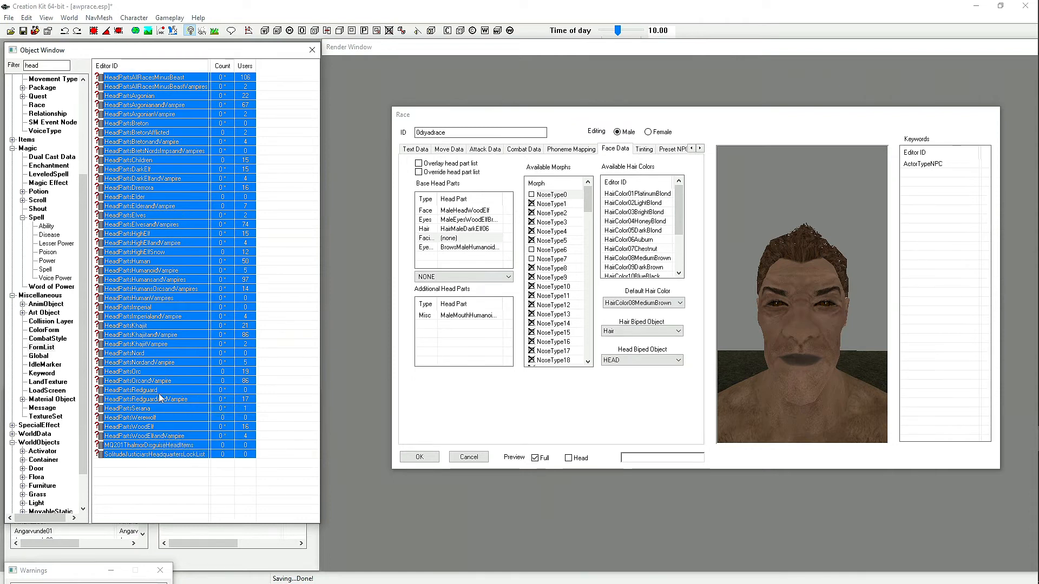
click(46, 65)
text(parts)
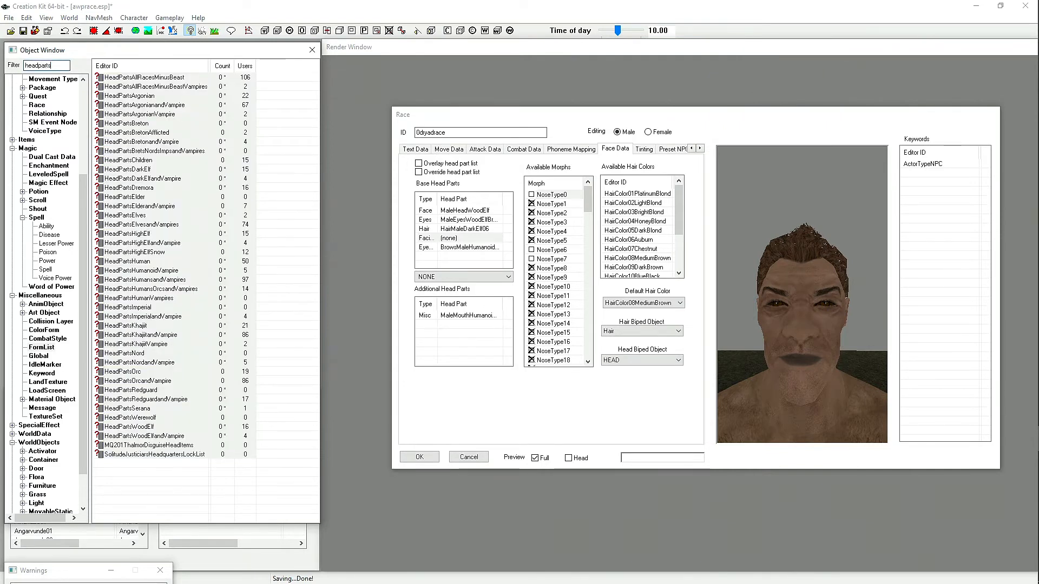
drag(153, 468, 205, 61)
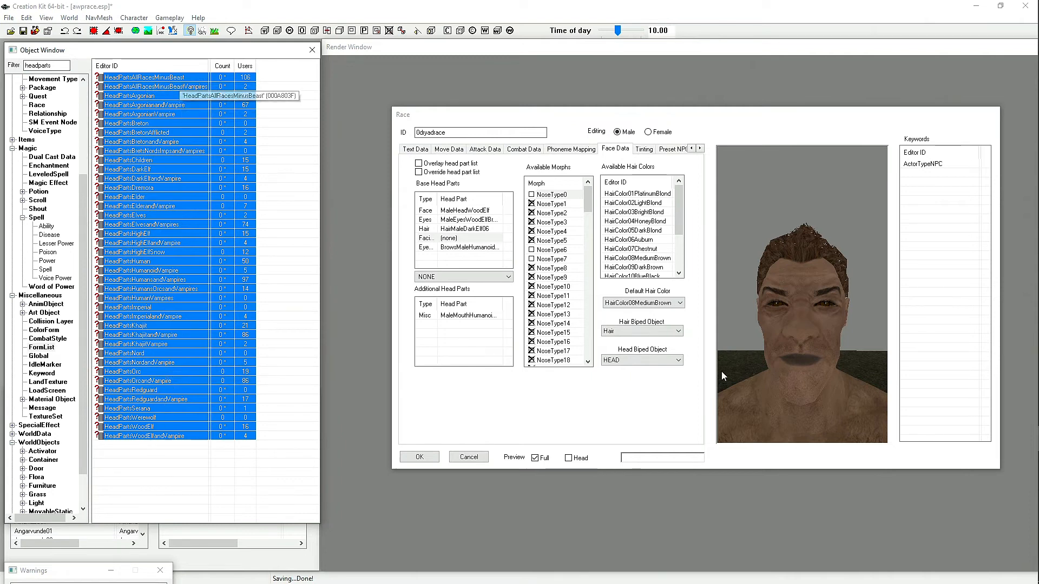
click(766, 301)
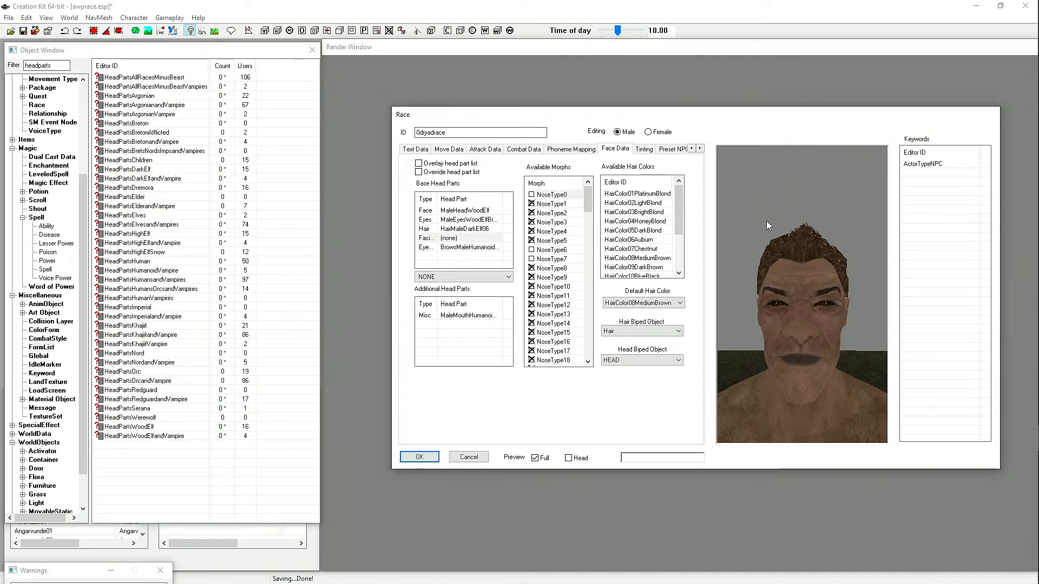
Inspect the male head's hair, brows and eyes from several angles in the race preview.
drag(780, 258, 813, 277)
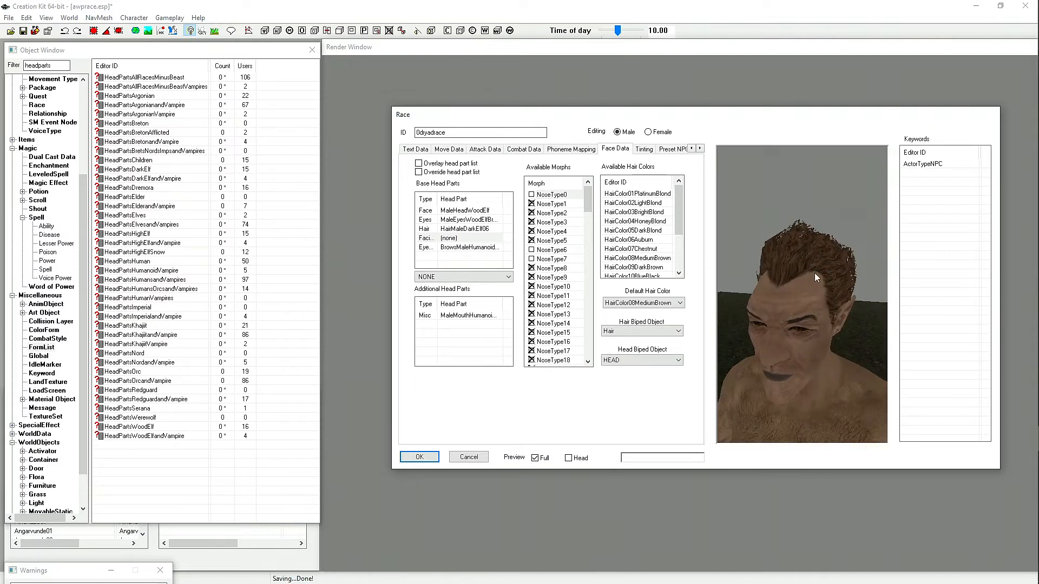
drag(792, 322, 829, 285)
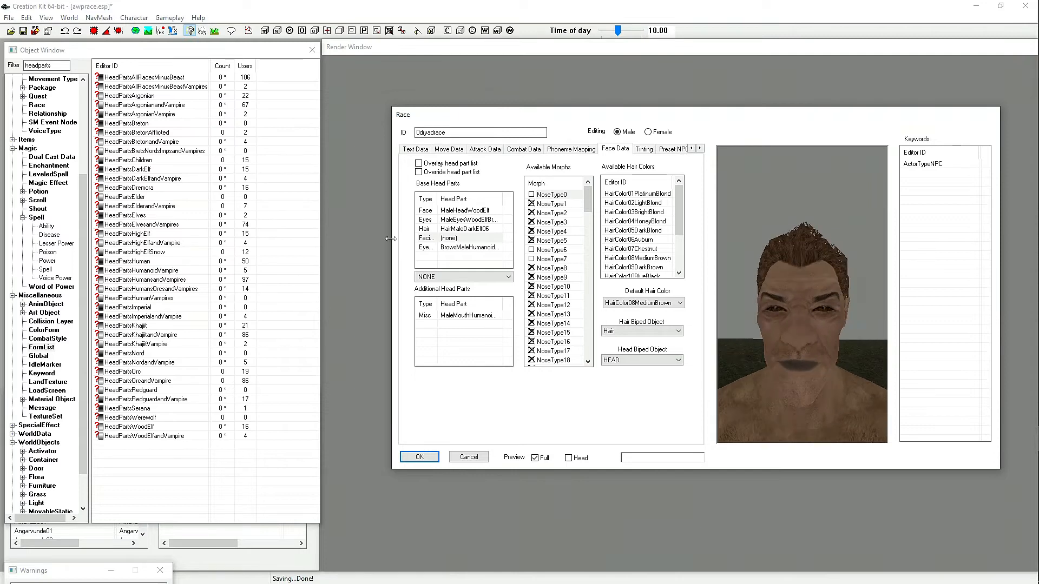
drag(764, 304, 791, 282)
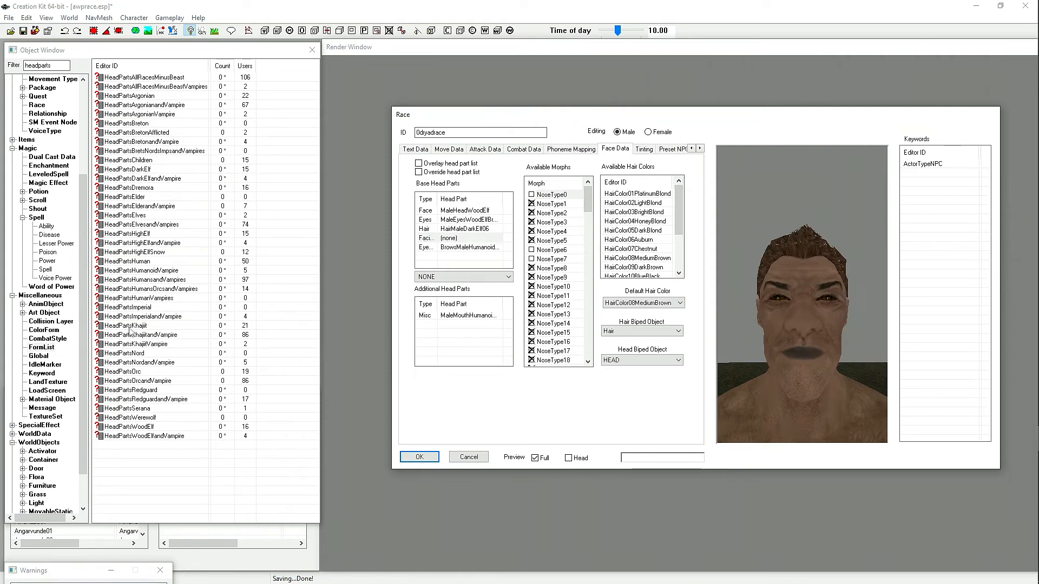
mouse_move(807, 301)
mouse_down()
mouse_move(797, 310)
mouse_move(797, 301)
mouse_up()
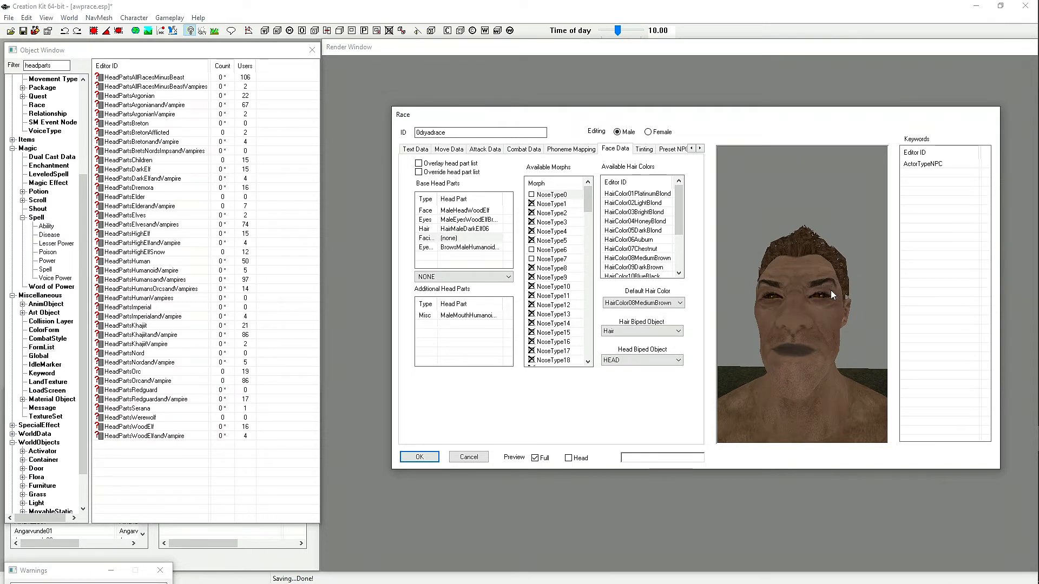
drag(810, 278, 781, 321)
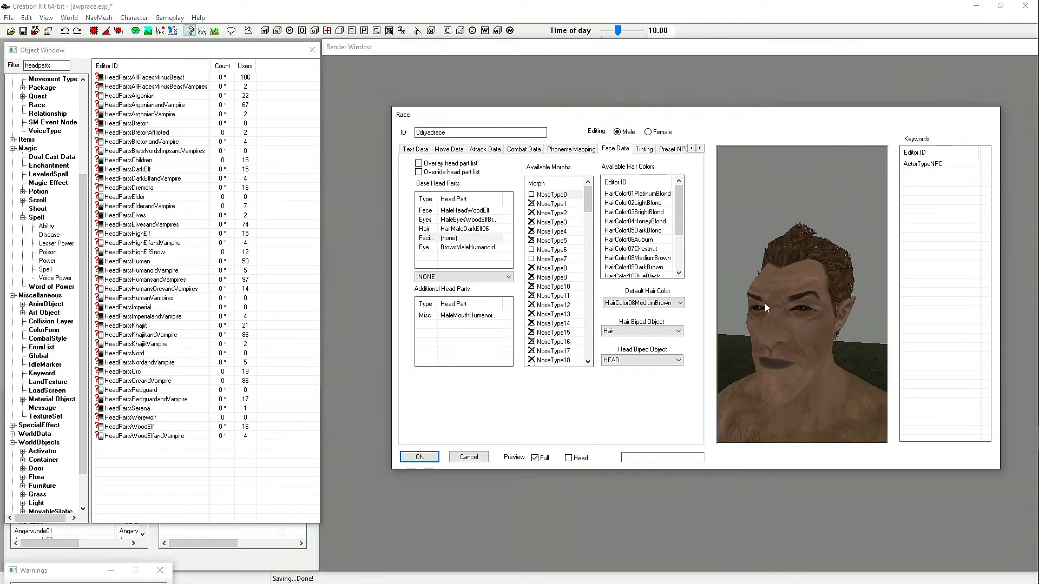
drag(745, 307, 784, 321)
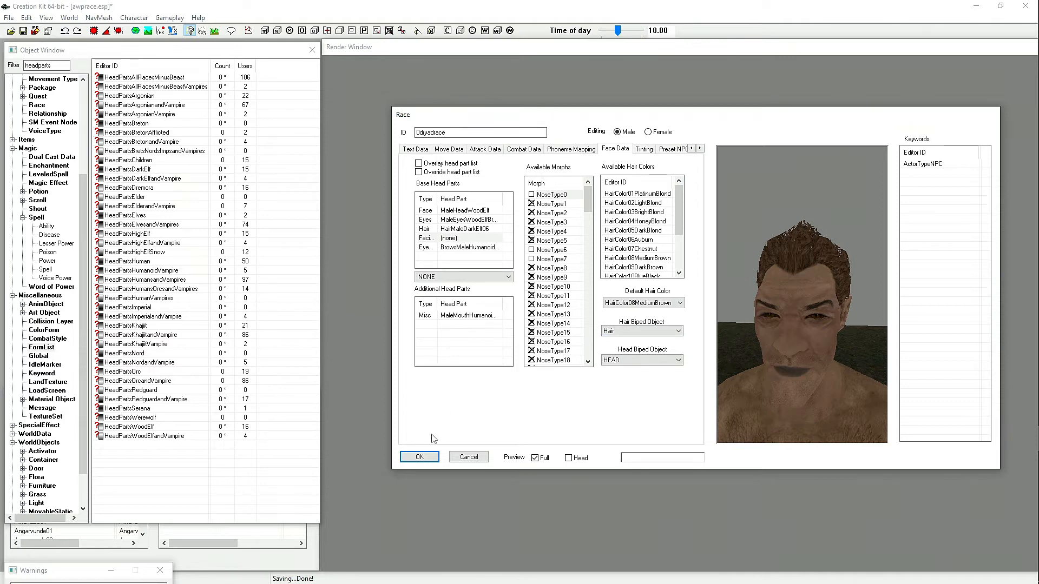
Save the race under the ID 0dryadrace, renaming the duplicated wood elf race instead of creating a new form.
click(429, 456)
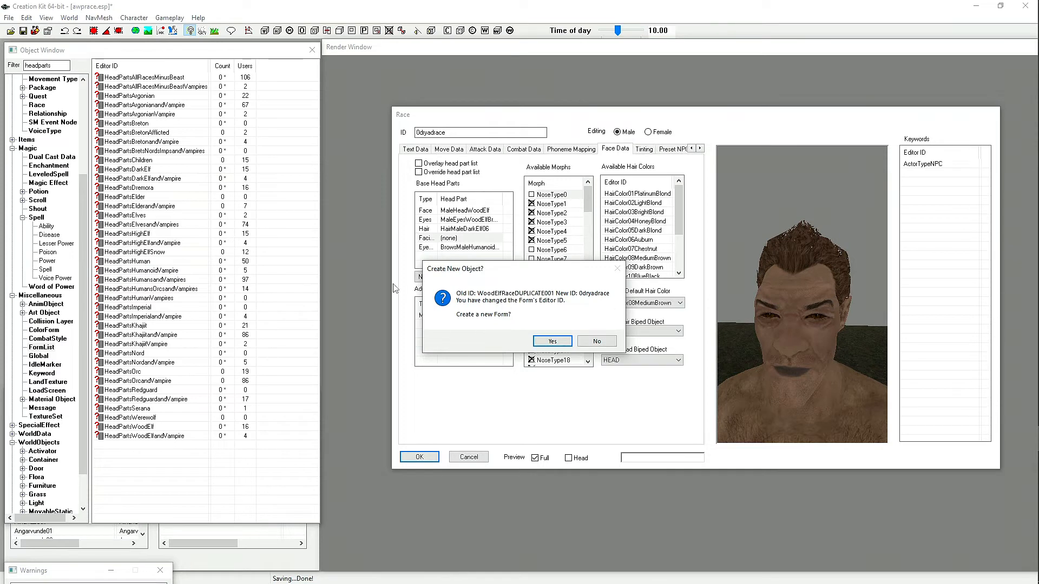
click(597, 342)
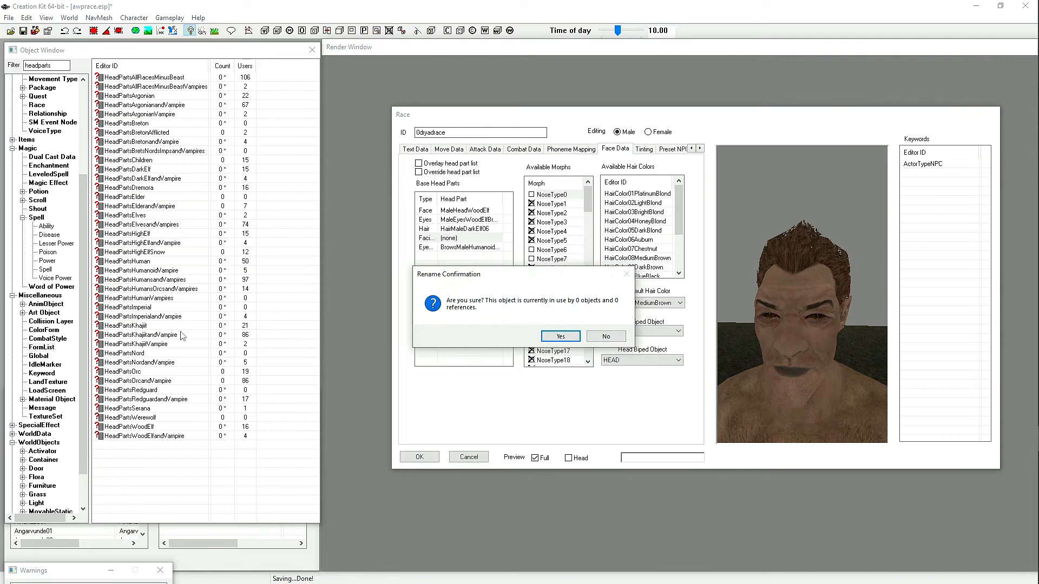
click(560, 337)
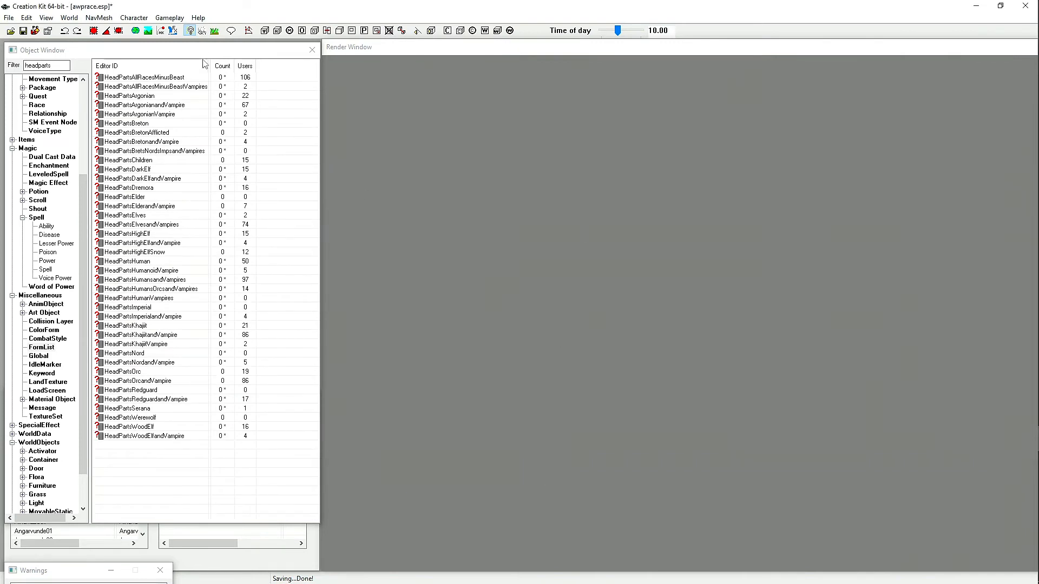
Open the head part form lists for all races minus beast, dark elf, elves and wood elf, each with its vampire variant list.
double_click(156, 79)
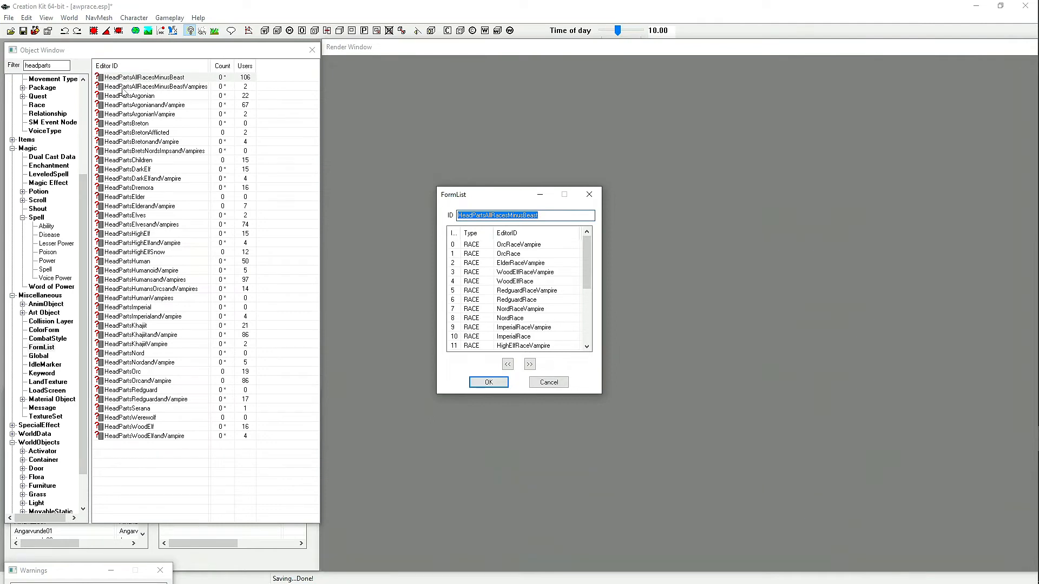
double_click(183, 86)
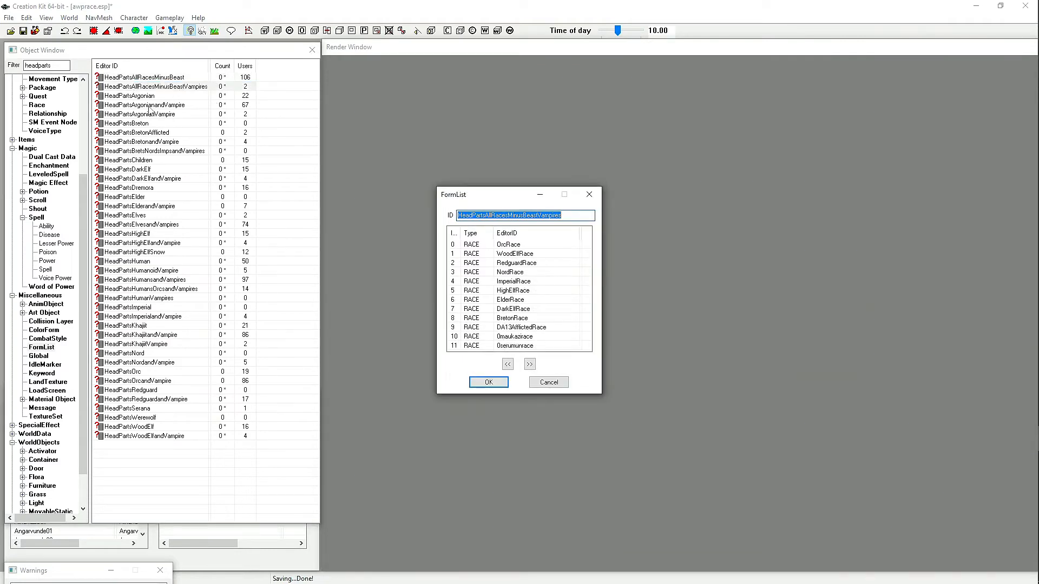
double_click(161, 169)
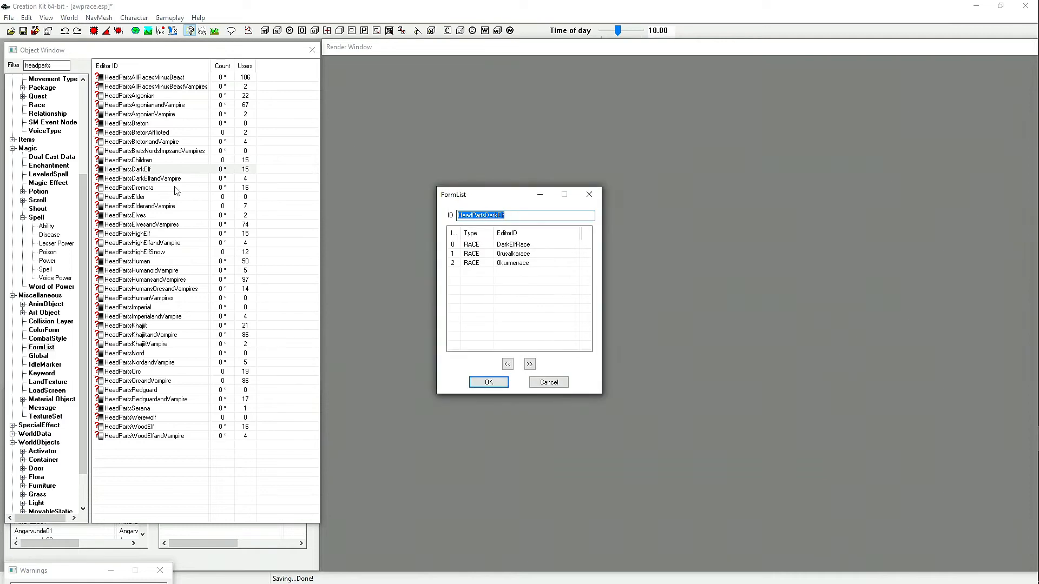
double_click(174, 179)
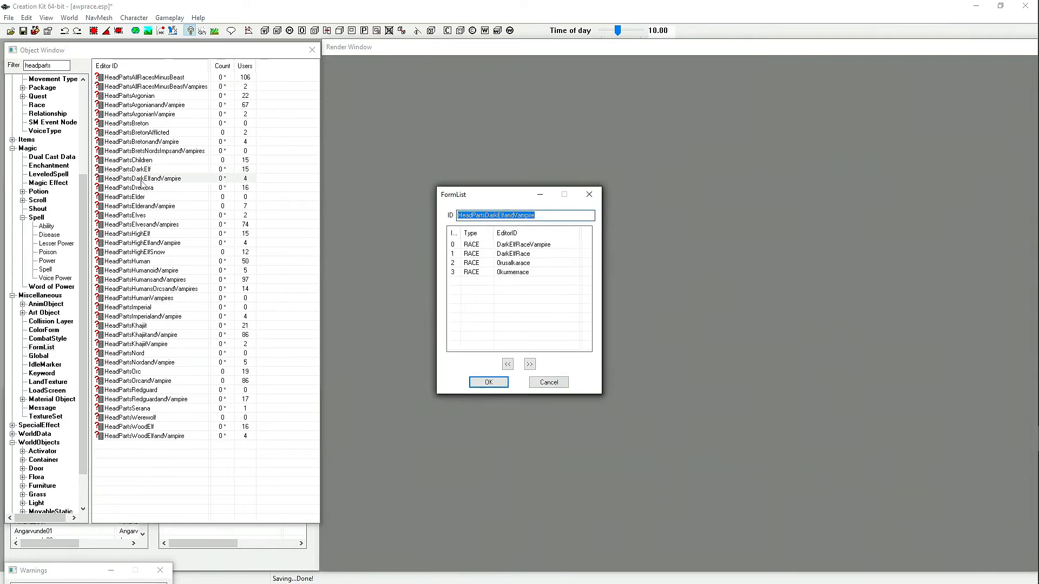
double_click(140, 215)
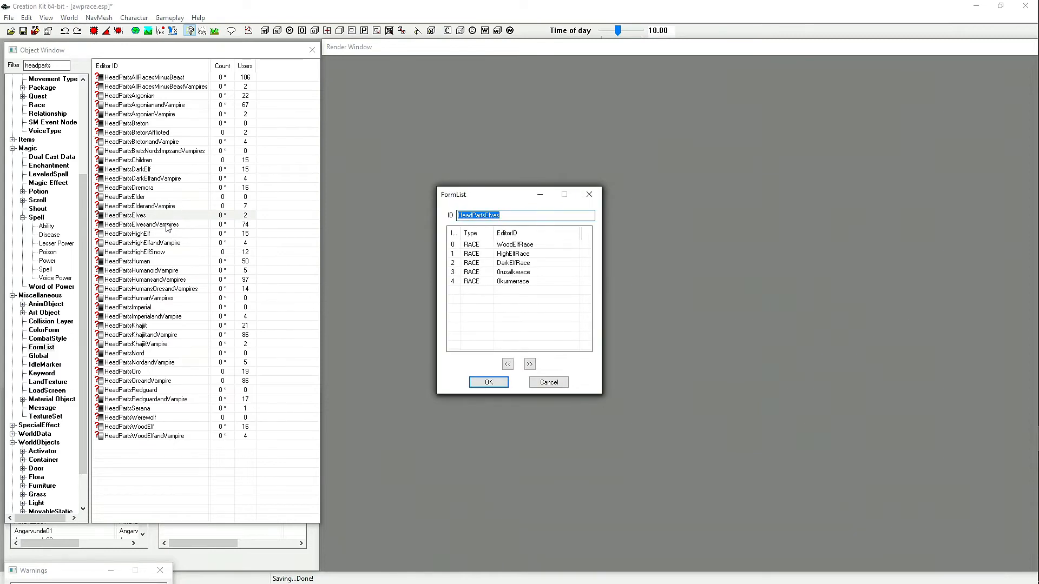
double_click(168, 226)
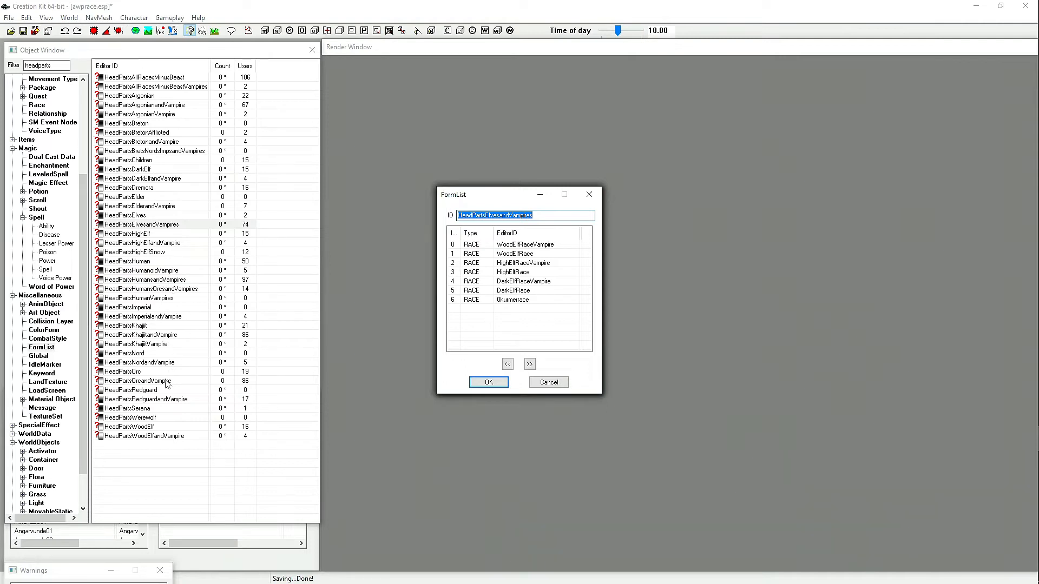
double_click(154, 427)
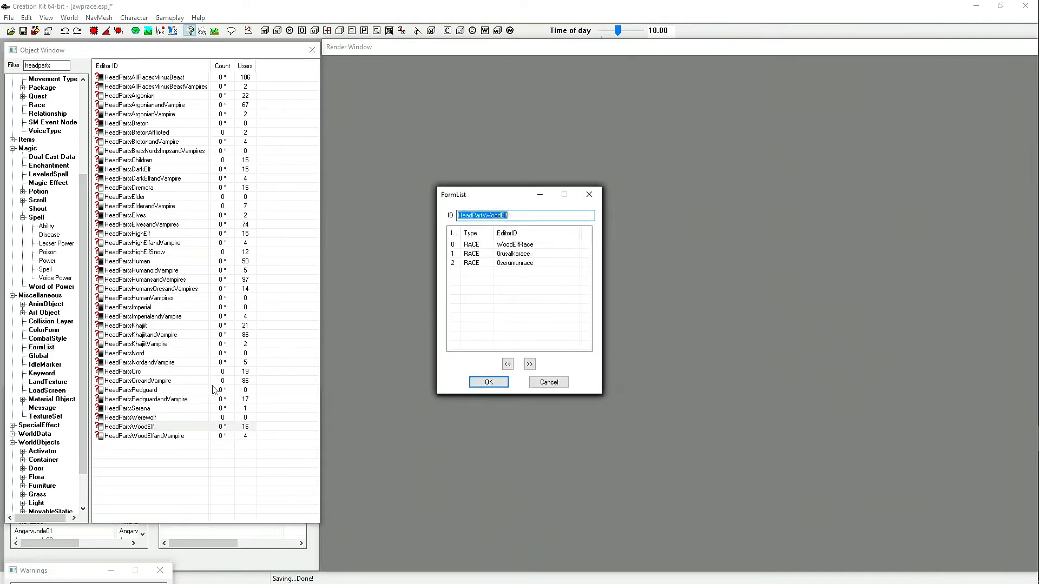
double_click(172, 437)
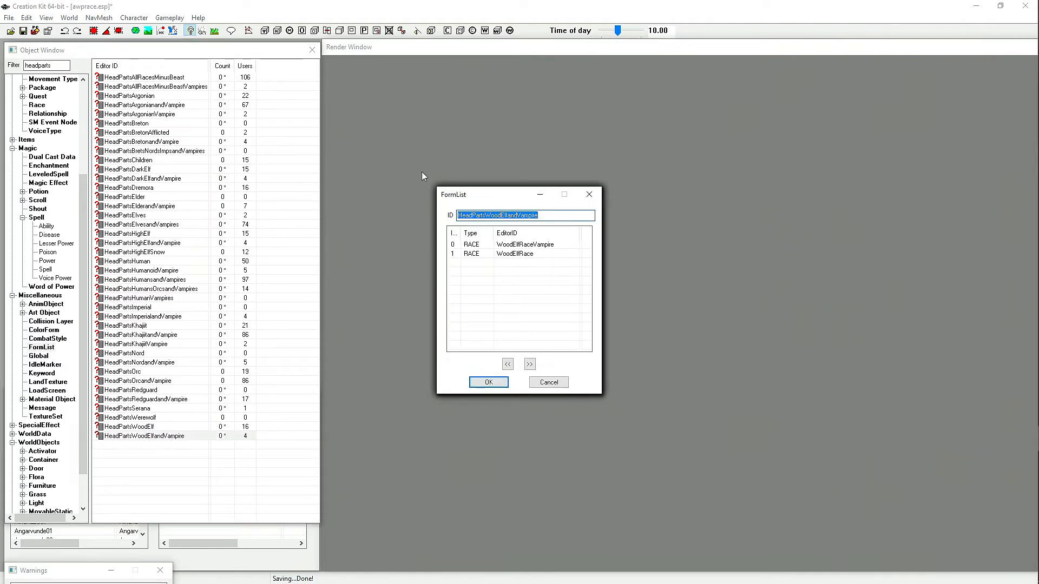
List every race in the Object Window with the filter cleared.
drag(83, 212, 79, 121)
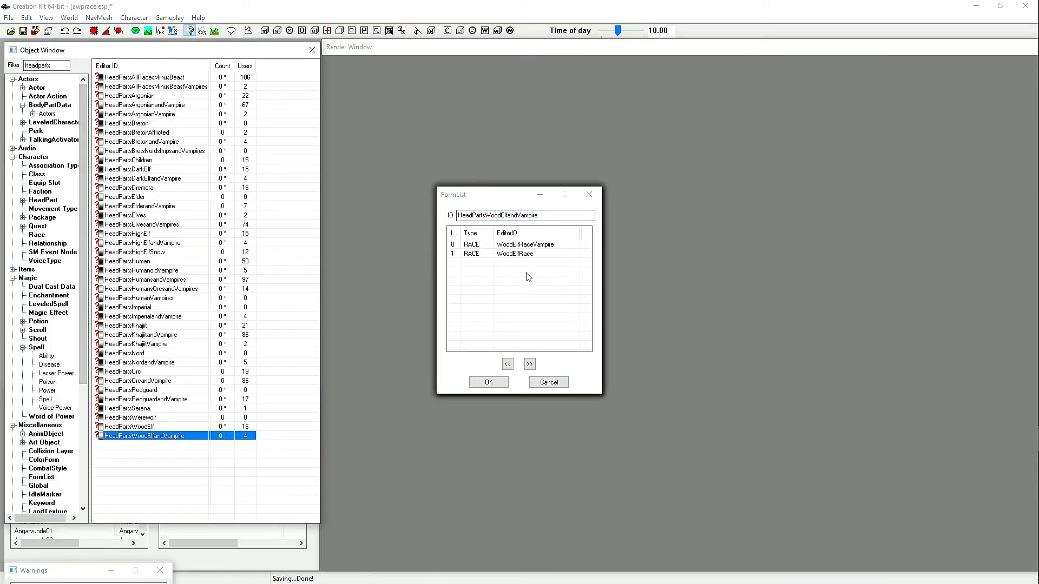
click(36, 237)
key(shift+Tab)
key(BackSpace)
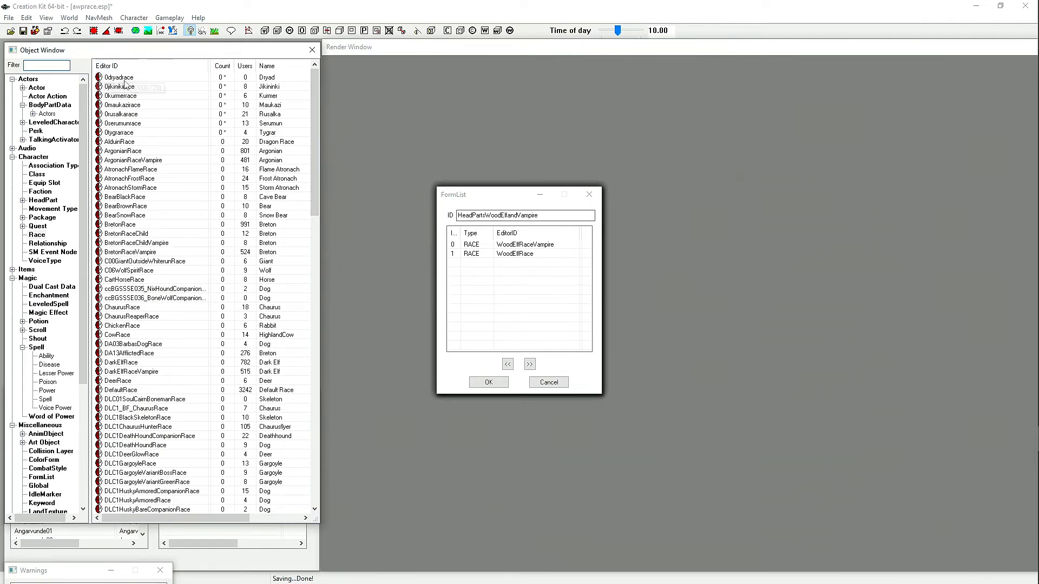
Add 0dryadrace to the HeadPartsWoodElfandVampire and HeadPartsWoodElf form lists and accept both.
click(191, 77)
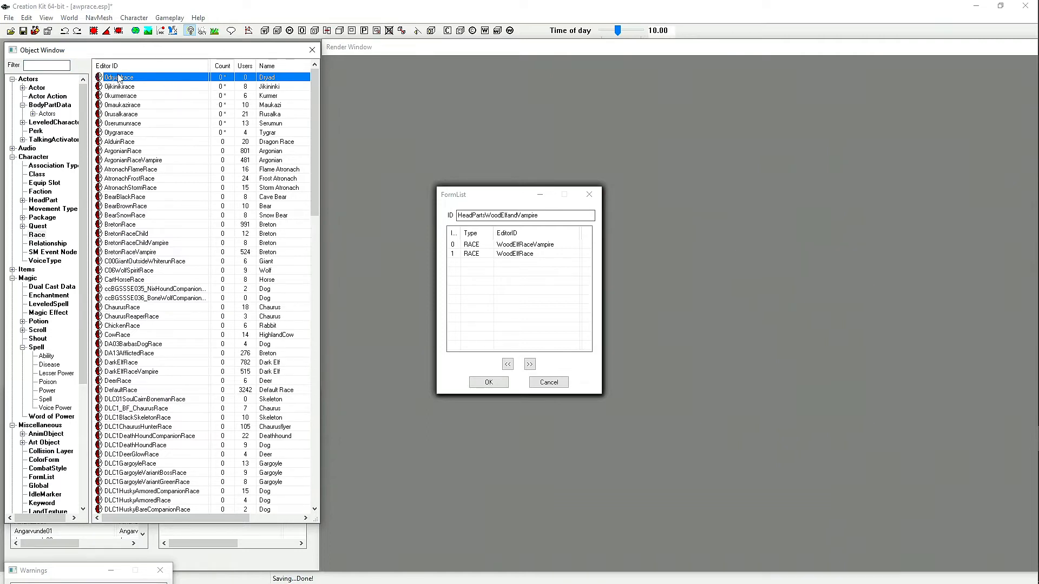
drag(118, 77, 519, 281)
click(481, 383)
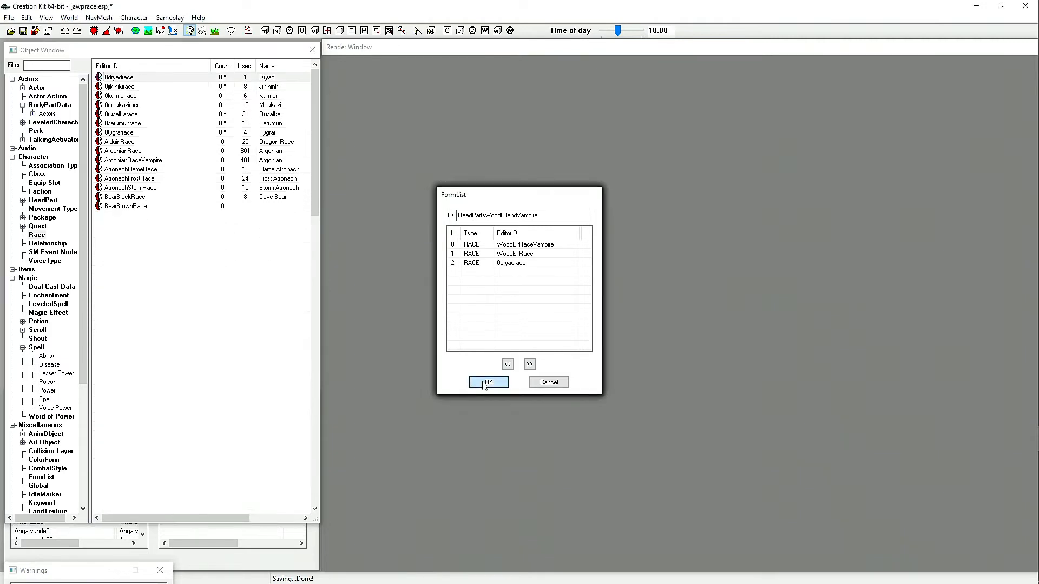
click(130, 79)
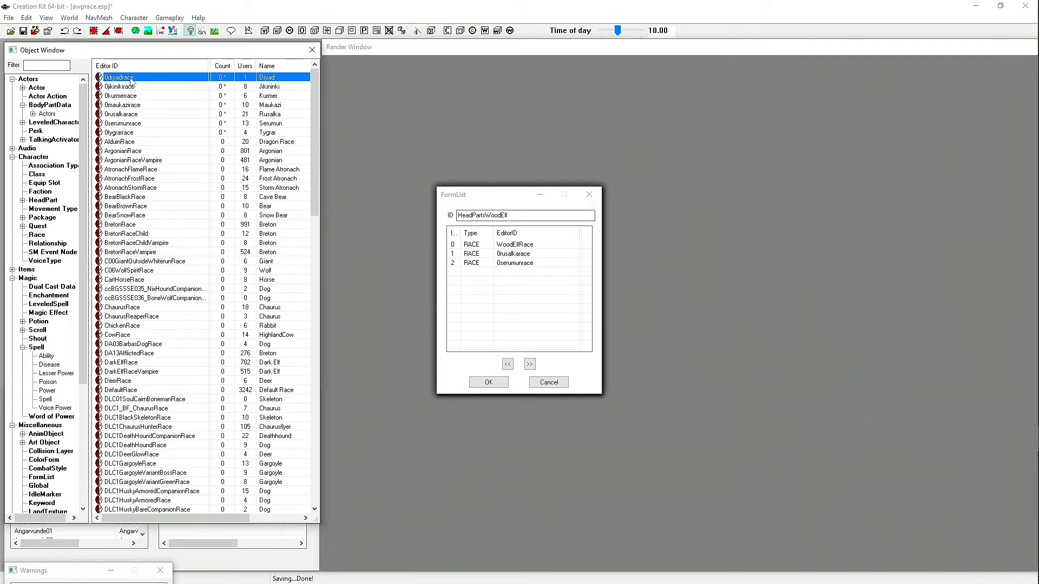
drag(130, 79, 528, 294)
click(491, 382)
Add 0dryadrace to the HeadPartsElvesandVampires and HeadPartsElves form lists and accept both.
drag(168, 79, 468, 331)
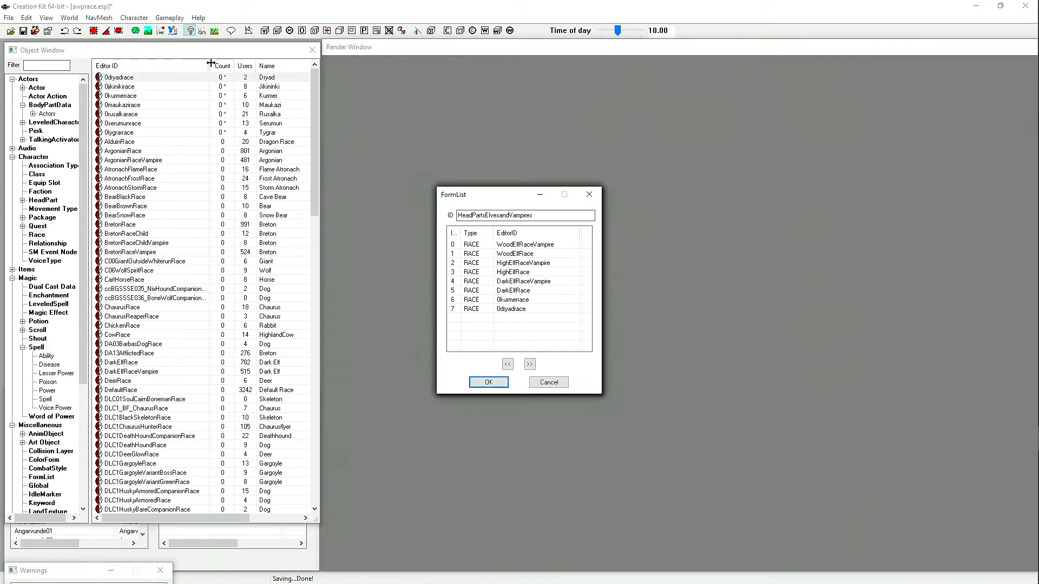
click(488, 383)
drag(152, 77, 480, 307)
click(488, 382)
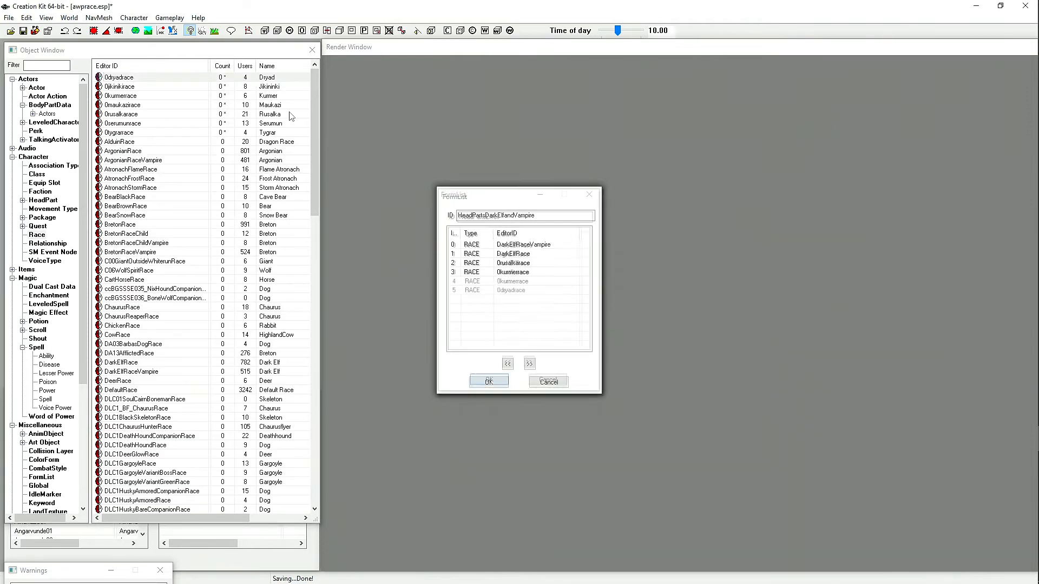
Add 0dryadrace to the HeadPartsDarkElfandVampire and HeadPartsDarkElf form lists and accept both.
drag(142, 82, 537, 320)
click(488, 383)
drag(148, 80, 483, 293)
click(489, 383)
Add 0dryadrace to HeadPartsAllRacesMinusBeastVampires and HeadPartsAllRacesMinusBeast, and save the plugin.
drag(145, 77, 545, 331)
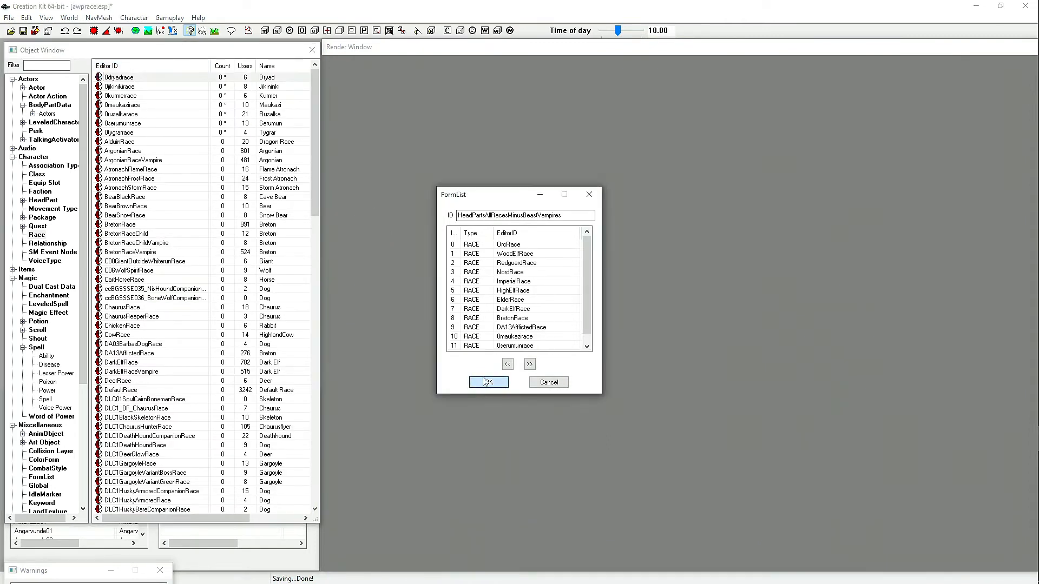
click(485, 382)
drag(164, 82, 527, 306)
click(489, 382)
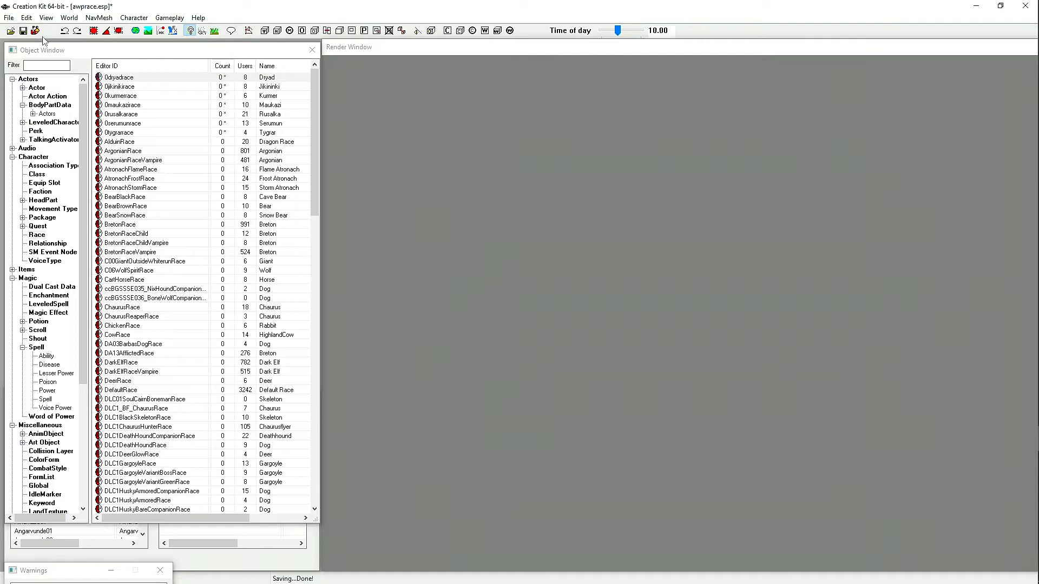
click(23, 30)
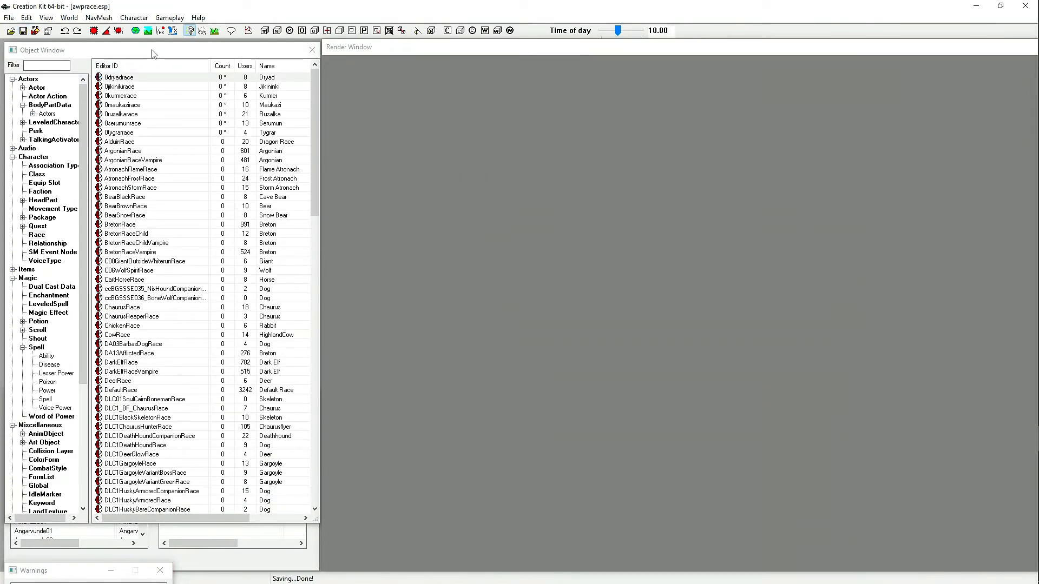
Reopen 0dryadrace and check which hair options are available for the male base head parts.
click(126, 79)
double_click(125, 78)
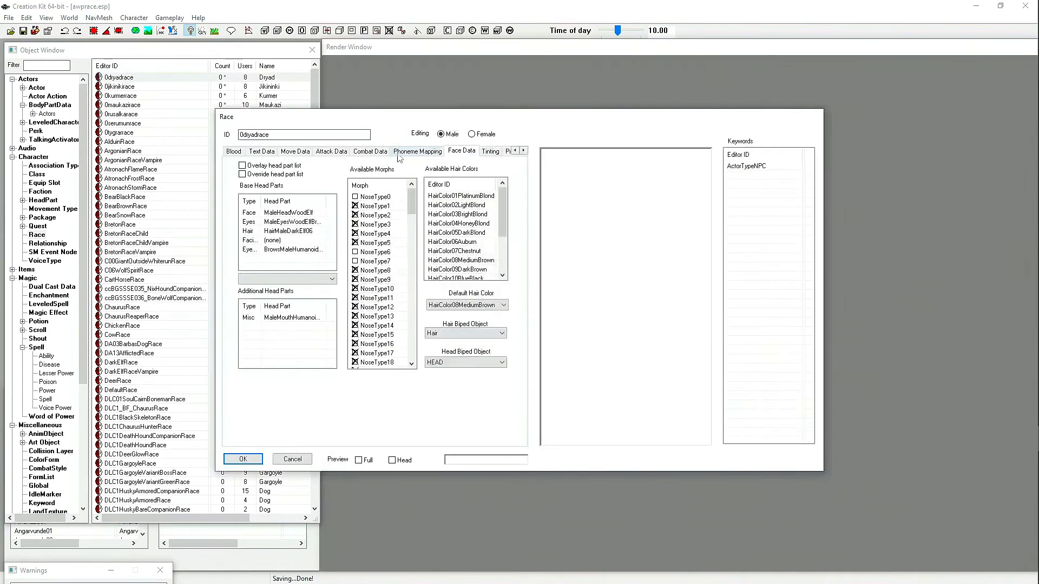
click(295, 231)
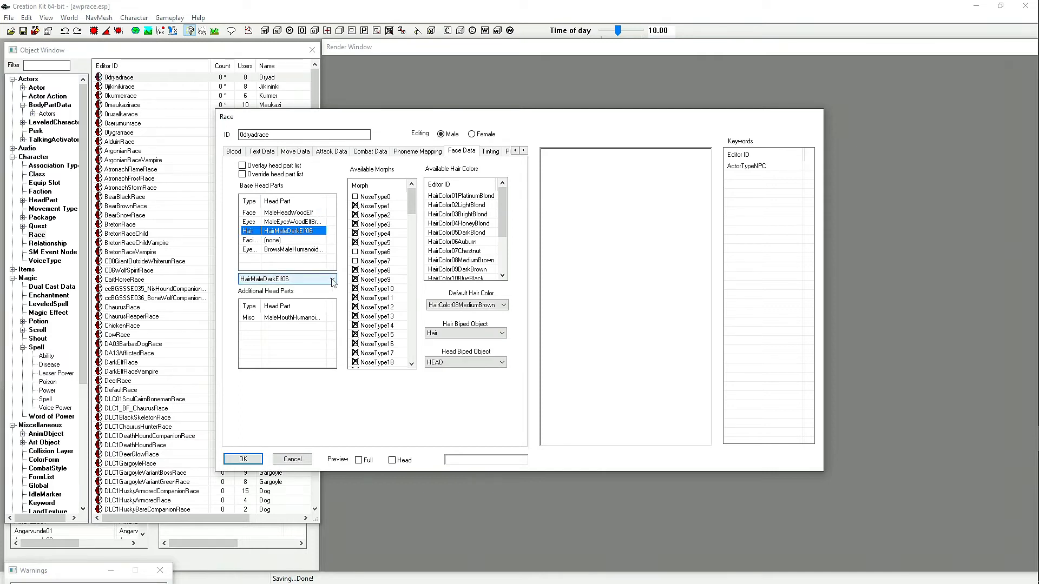
click(332, 279)
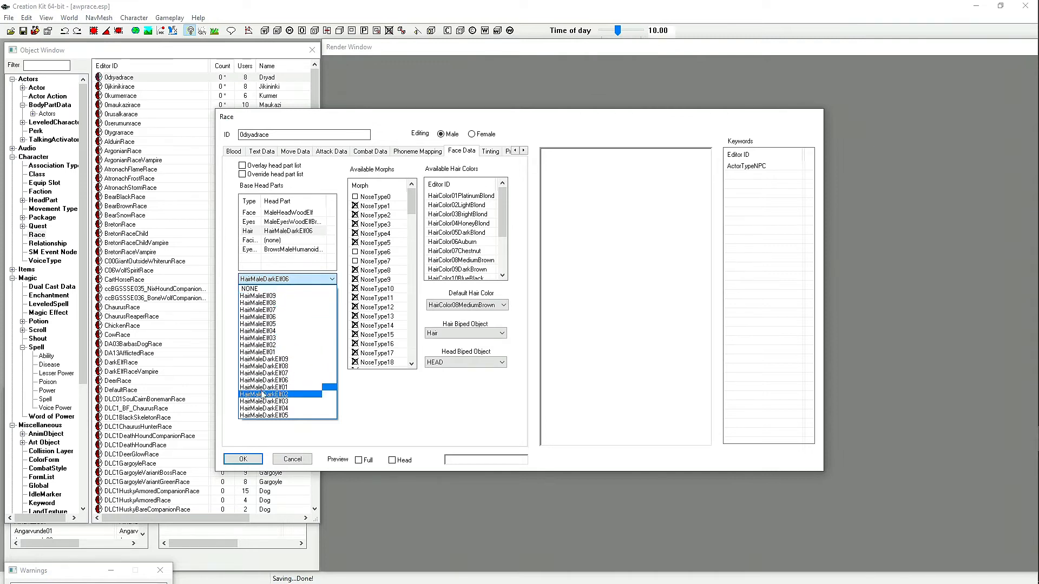
click(273, 240)
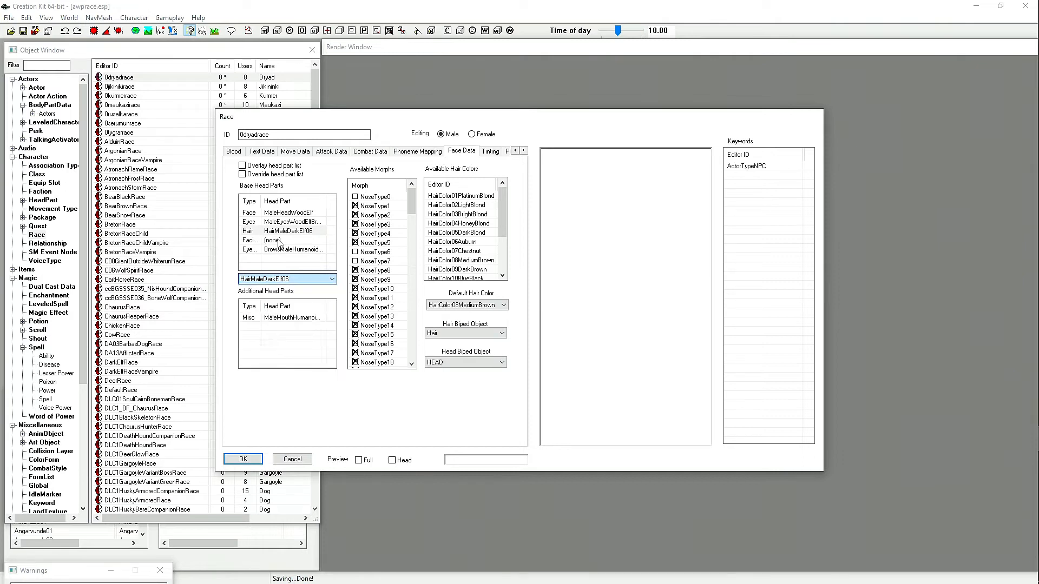
Check the facial hair and eye options available for the male base head parts.
click(299, 243)
click(320, 279)
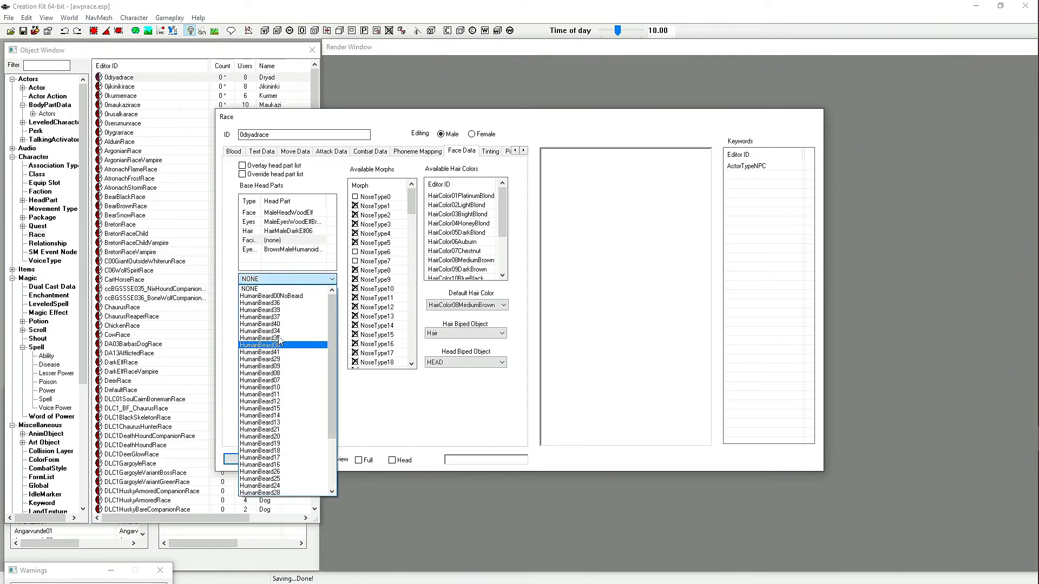
drag(333, 342, 345, 294)
click(329, 279)
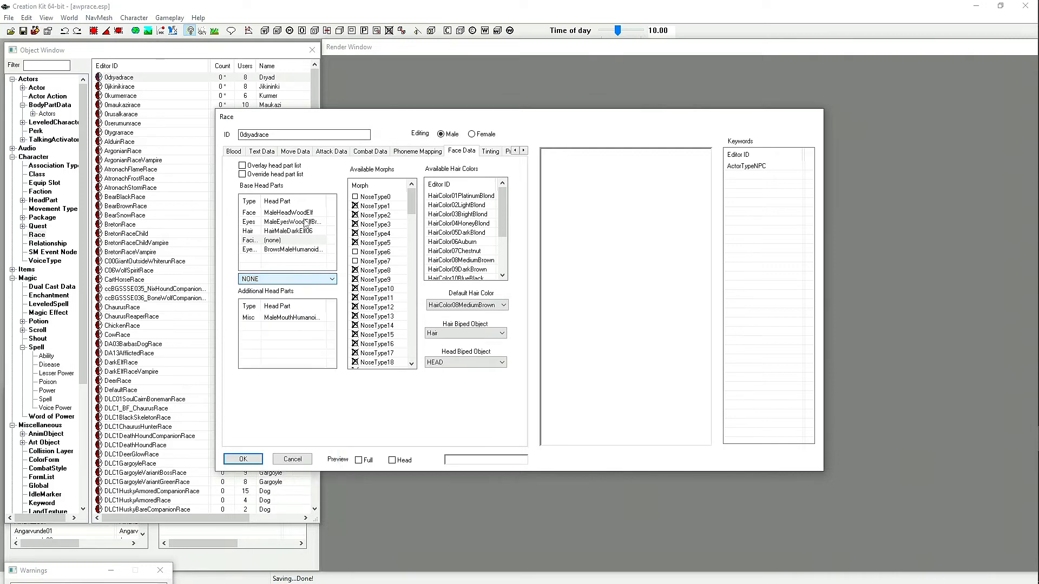
click(296, 223)
click(303, 279)
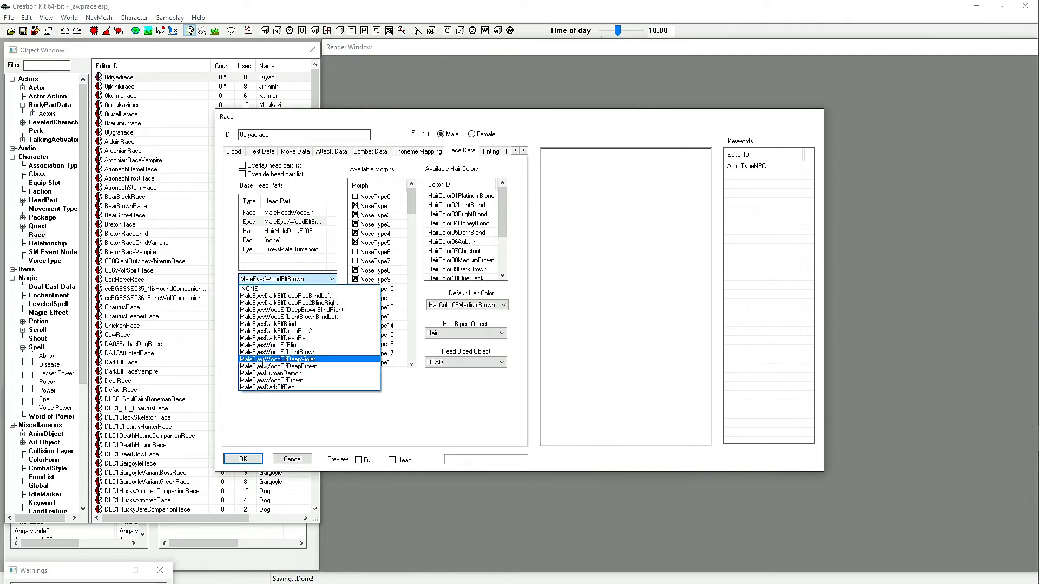
click(285, 232)
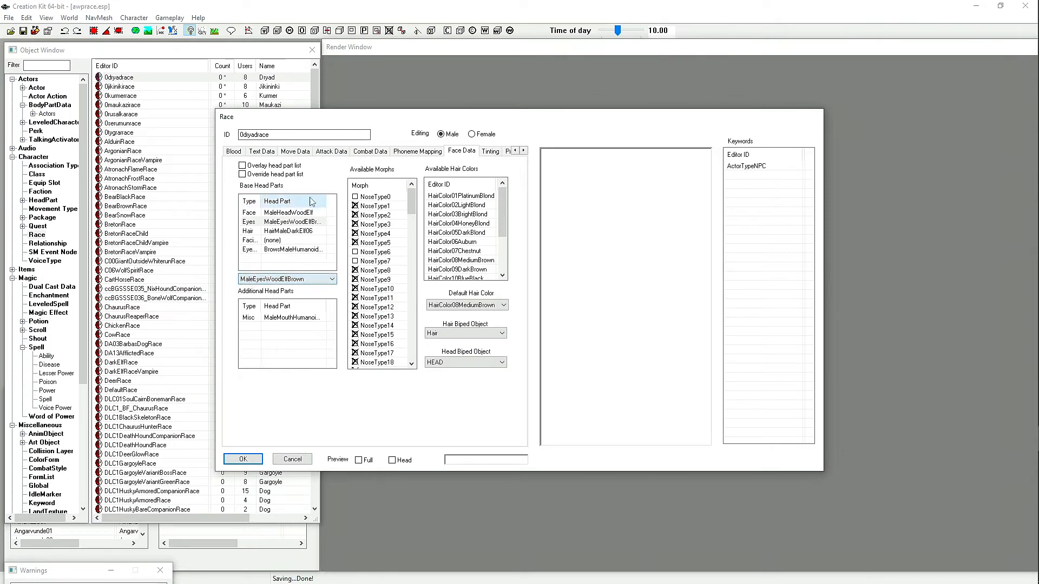
Reposition the Race window and check the hair options available for the female base head parts.
drag(391, 118, 454, 90)
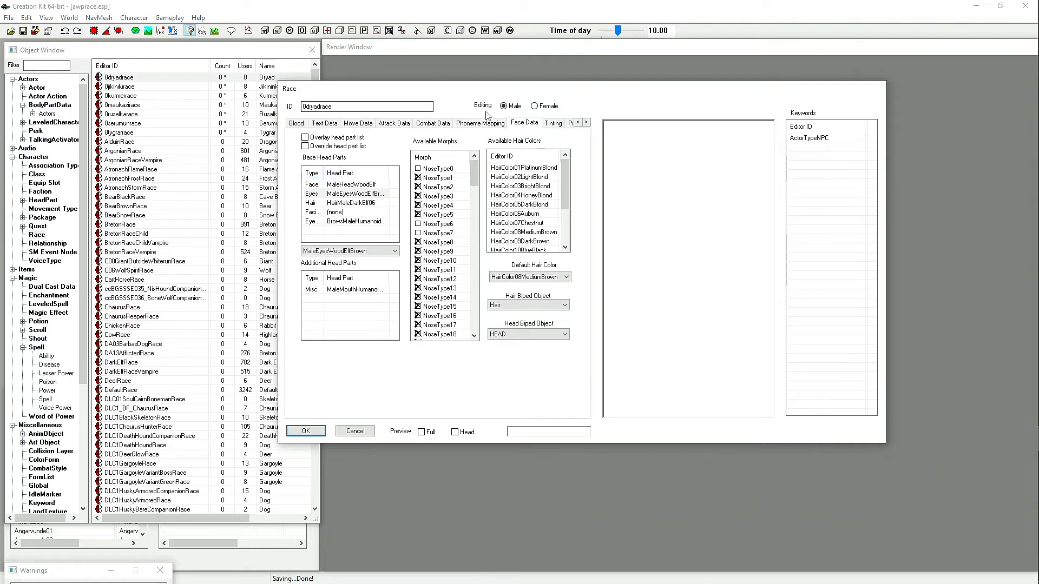
click(534, 106)
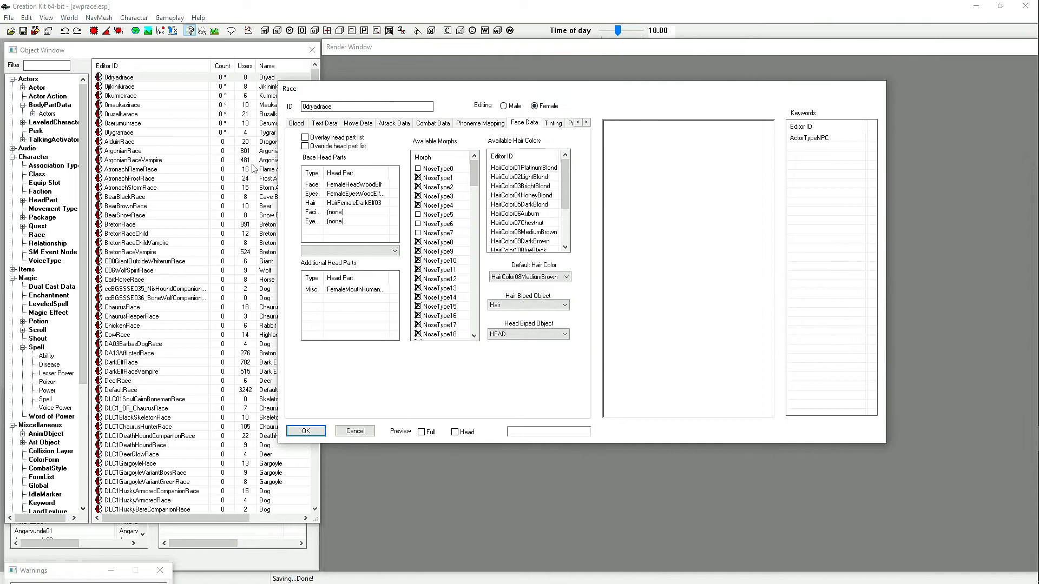
click(334, 202)
click(372, 251)
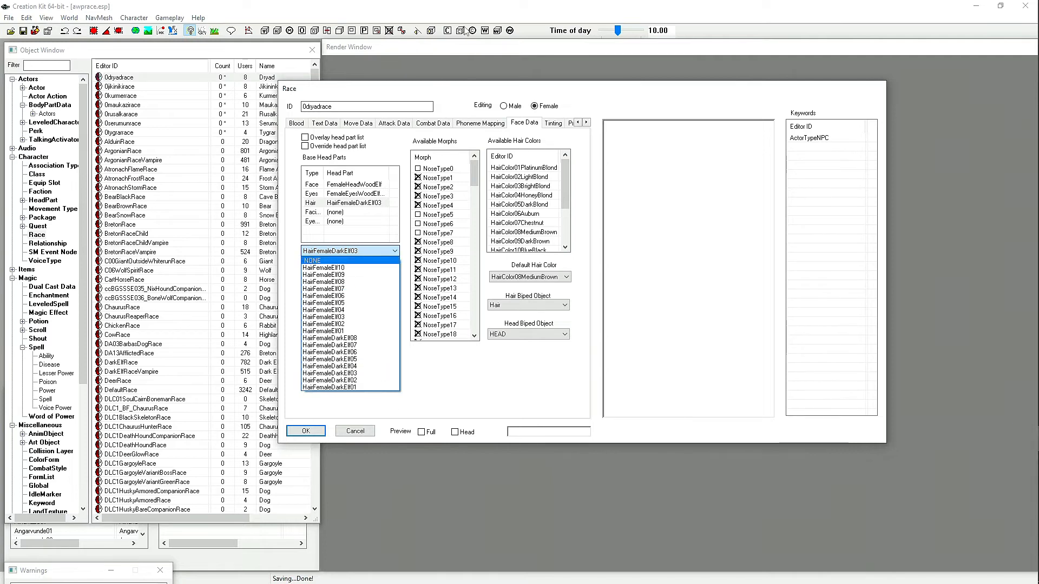
Switch back to editing the male and look through the available hair colors.
click(504, 106)
click(504, 106)
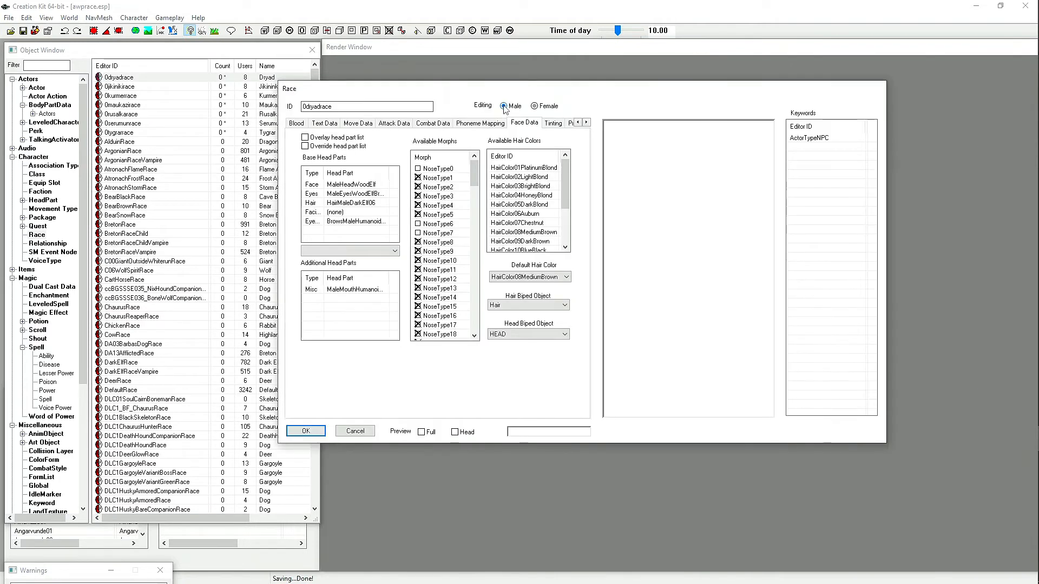
drag(565, 181, 564, 237)
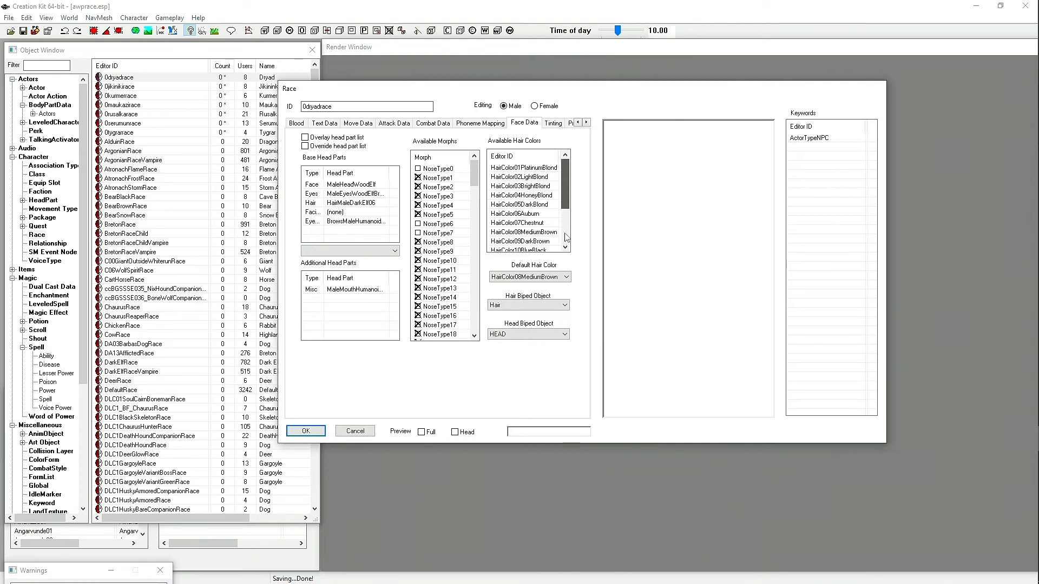
Look through the available hair colors in the 0dryadrace face data.
drag(572, 139, 572, 139)
drag(562, 180, 562, 201)
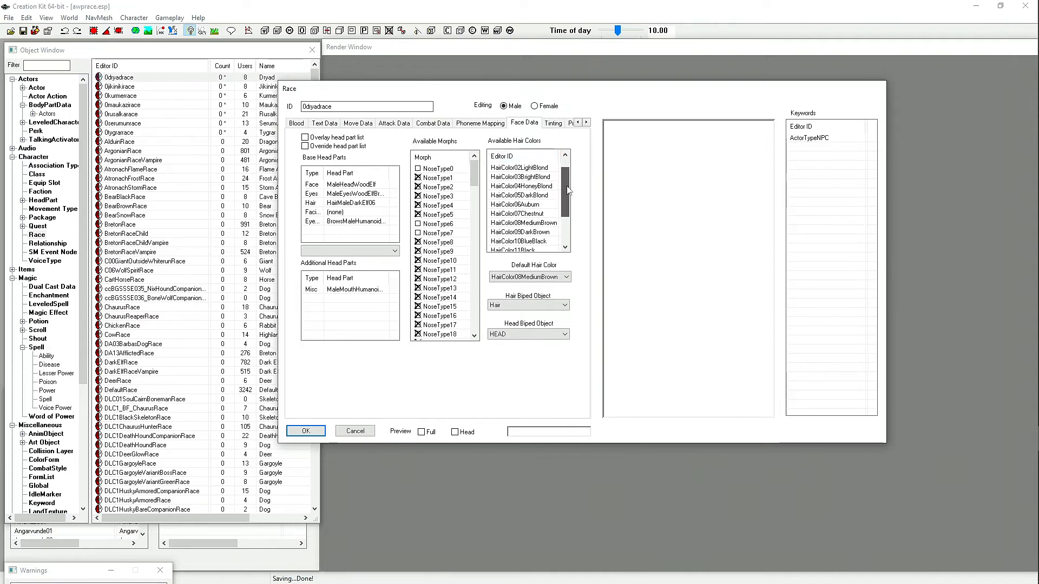
scroll(556, 186, down, 1)
scroll(562, 212, down, 3)
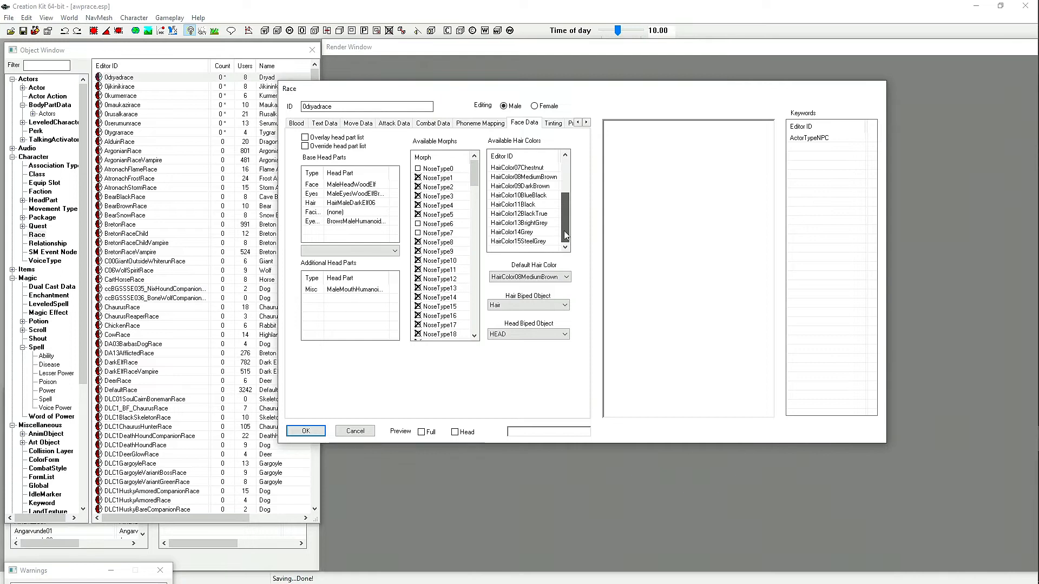
scroll(551, 208, up, 4)
scroll(556, 163, down, 3)
scroll(556, 232, up, 3)
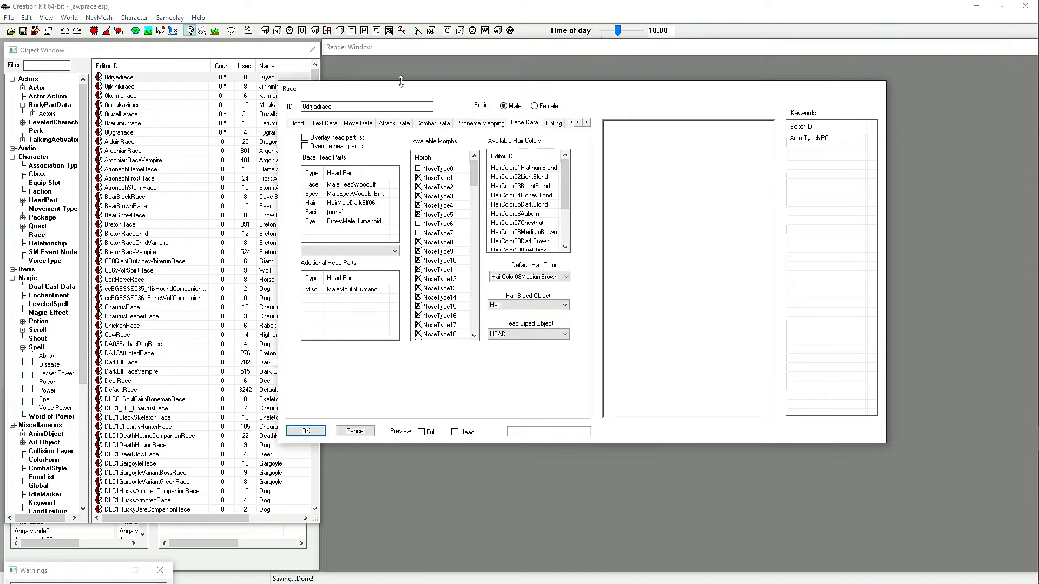
Find HairColorList among the form lists and open it beside the race window.
drag(396, 96, 479, 89)
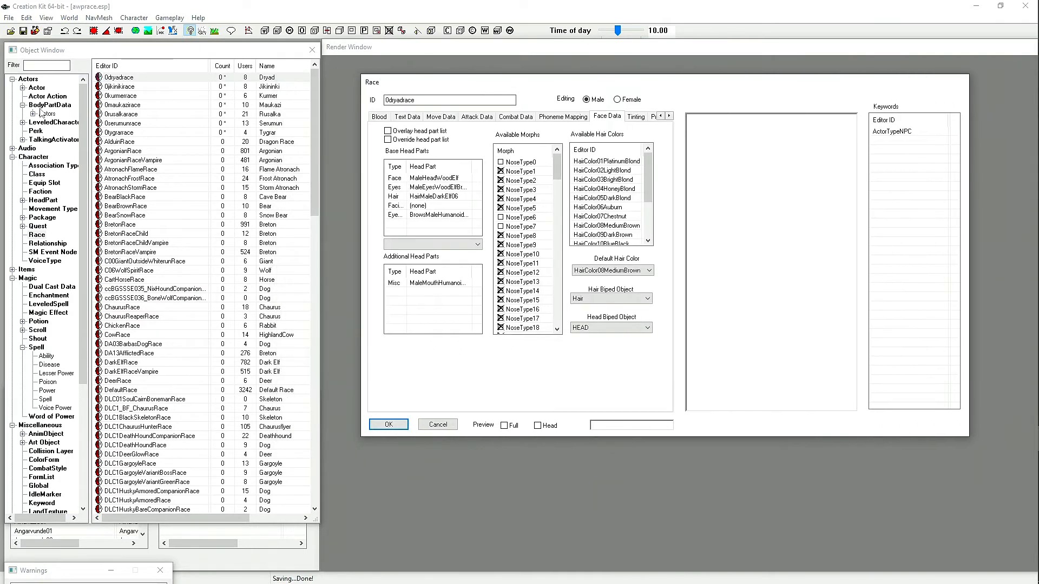
click(44, 478)
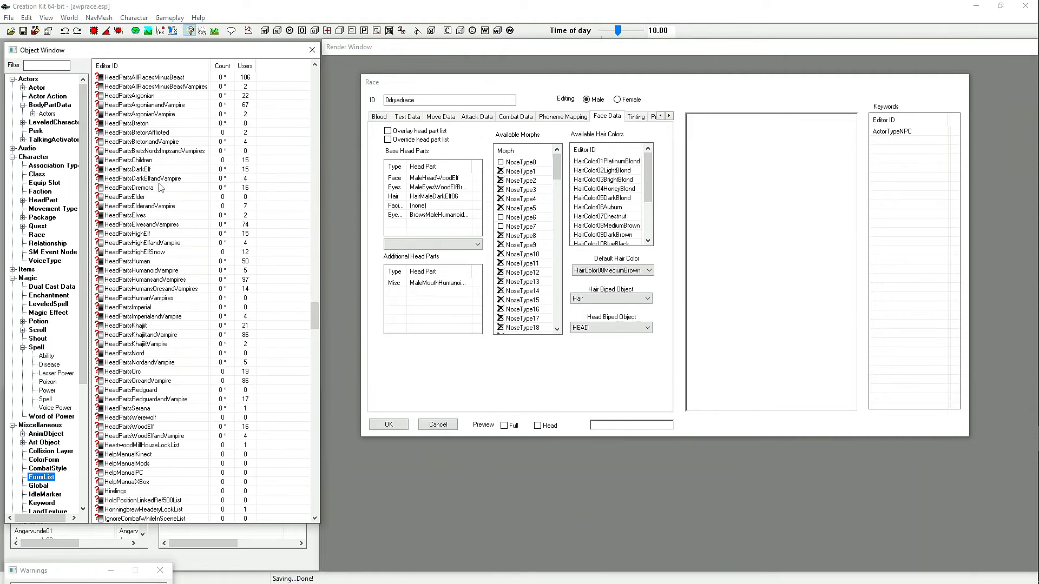
scroll(173, 151, up, 2)
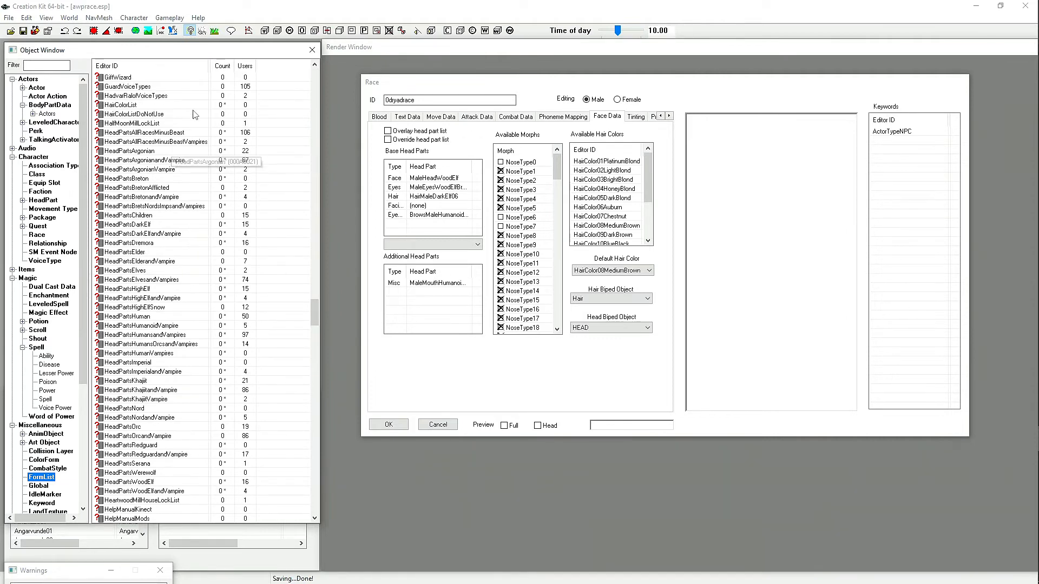
click(121, 105)
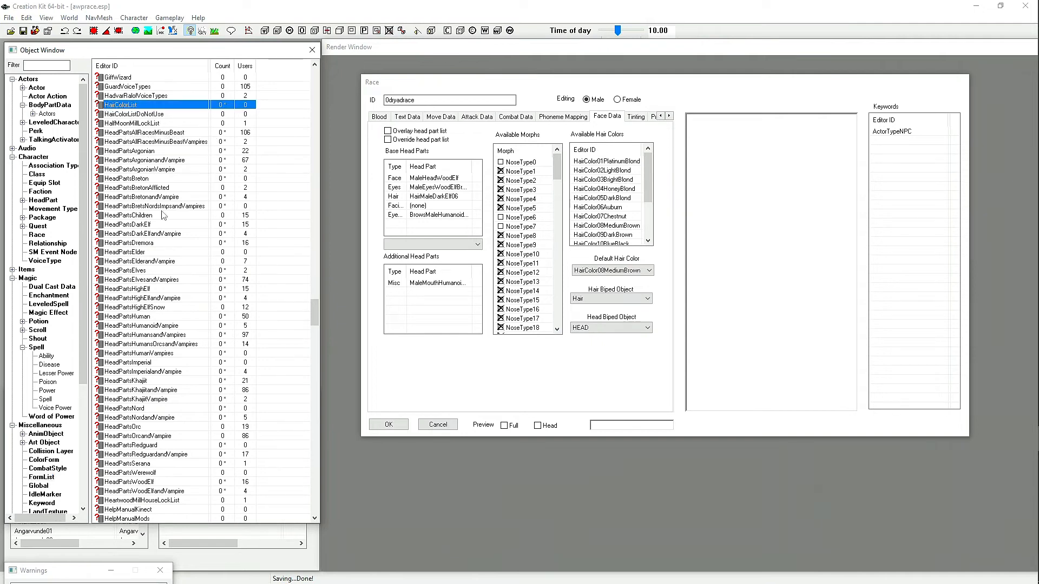
double_click(141, 109)
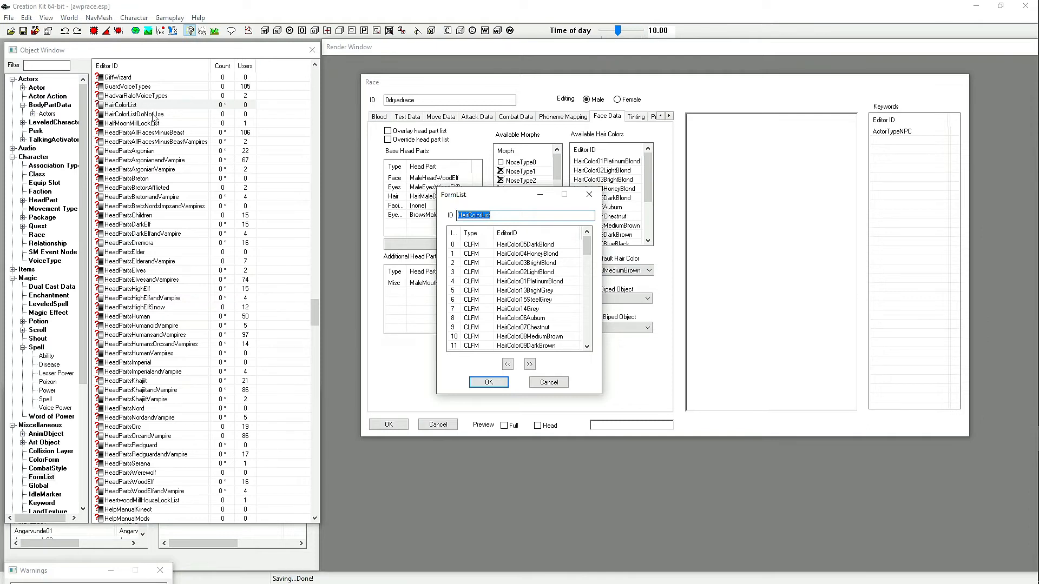
click(128, 114)
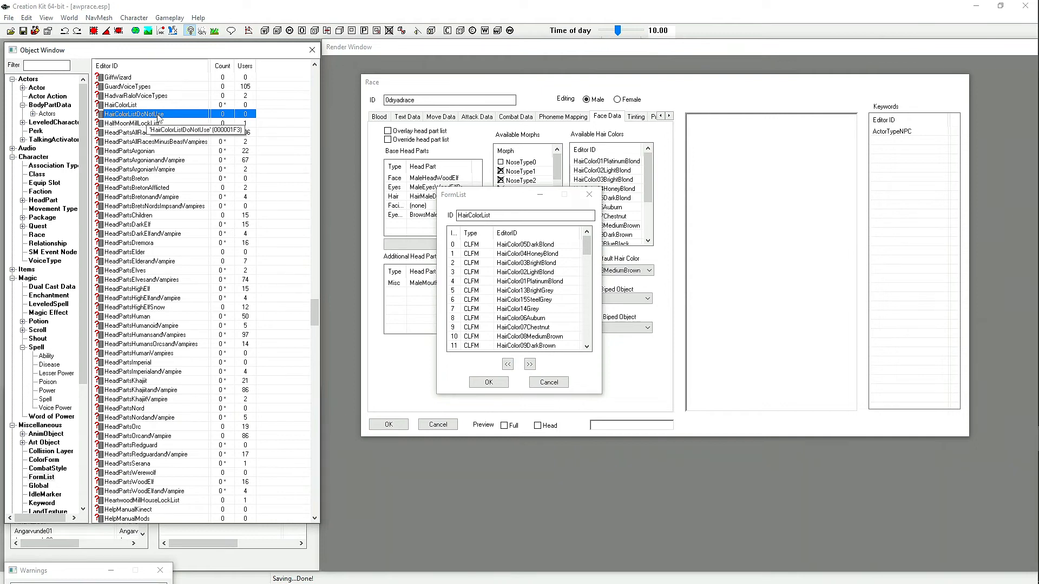
click(138, 106)
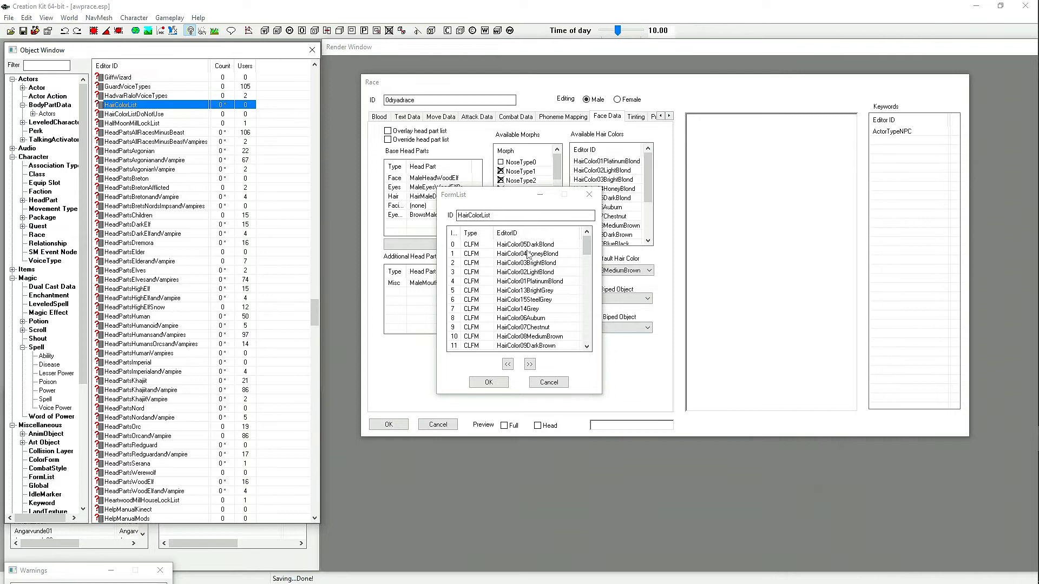
Examine the HairColorList entries, from the standard hair colors through the feather colors to the custom 0hair colors.
drag(586, 247, 590, 273)
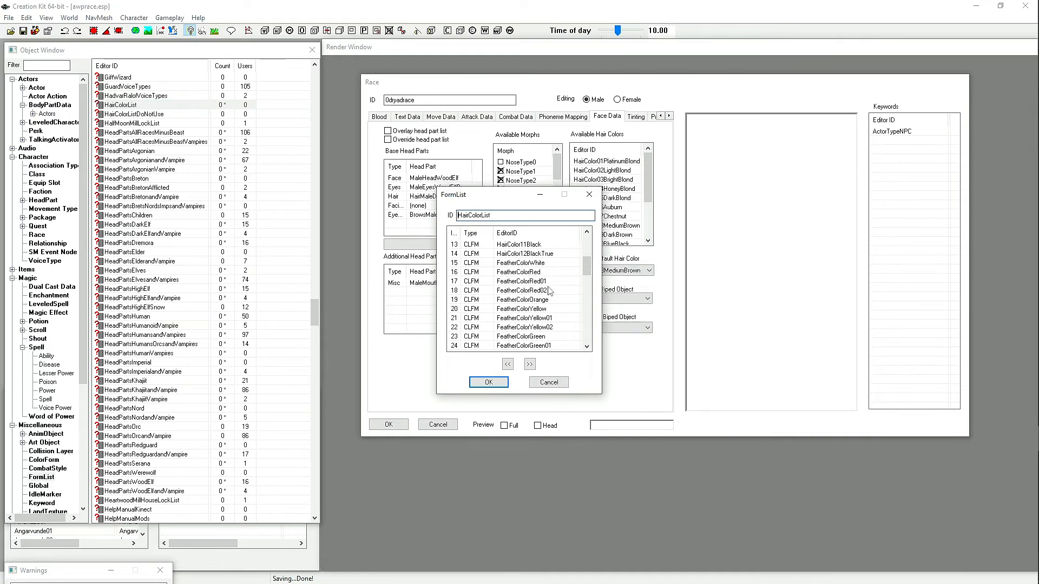
click(587, 347)
click(587, 347)
click(586, 347)
click(586, 347)
click(587, 346)
click(587, 347)
click(586, 347)
click(587, 347)
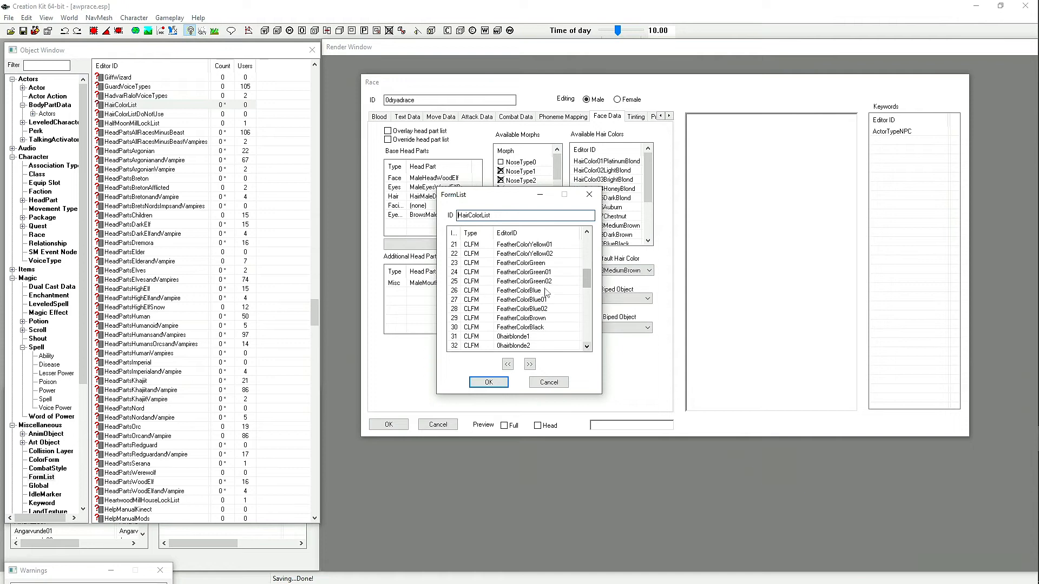
click(521, 264)
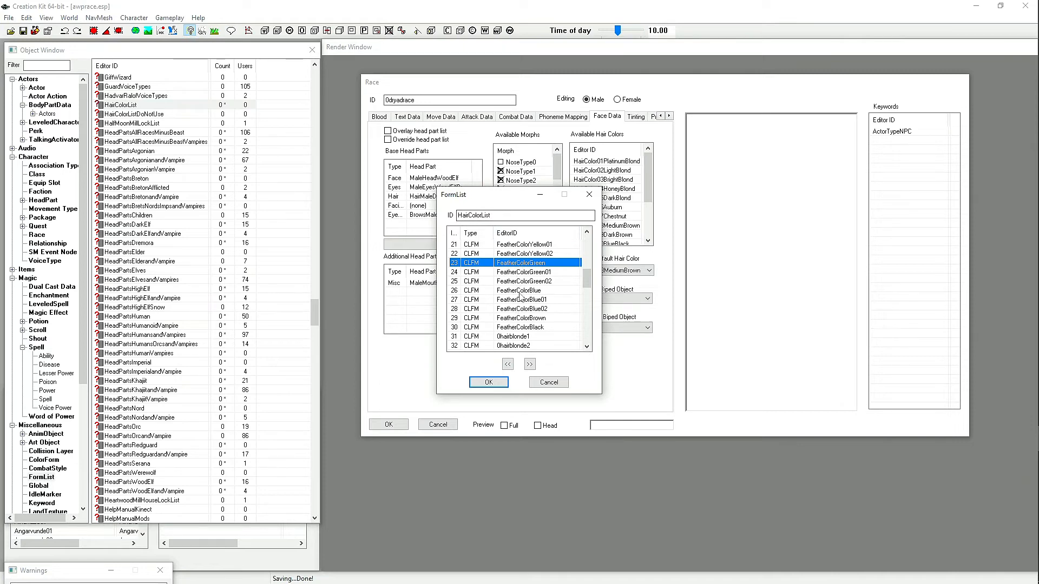
click(587, 347)
click(586, 346)
click(587, 346)
click(587, 347)
click(587, 347)
click(587, 347)
click(586, 347)
click(586, 347)
click(587, 347)
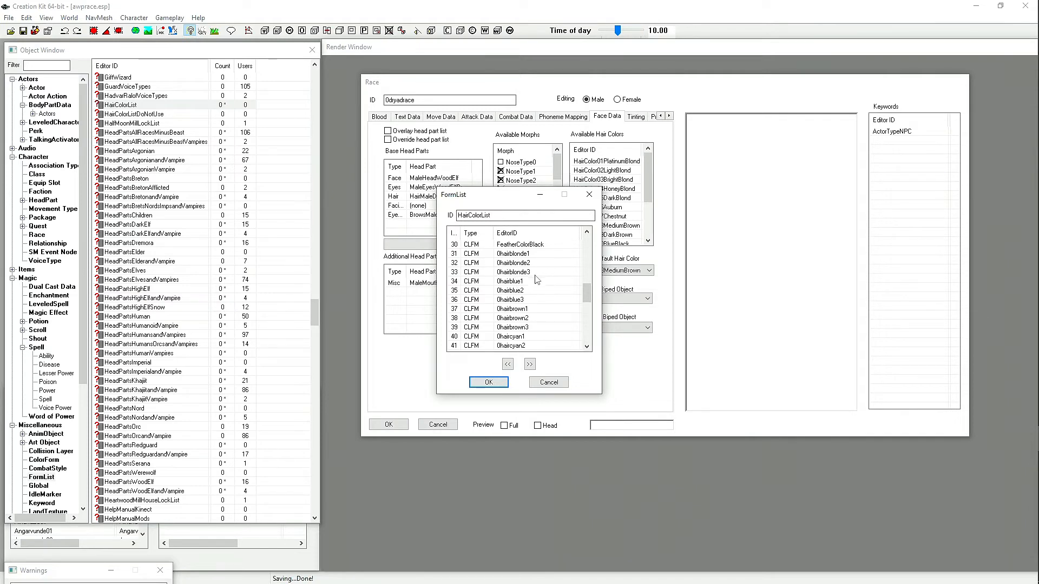
click(586, 347)
click(586, 347)
click(586, 346)
click(587, 347)
click(587, 347)
click(587, 347)
click(587, 347)
click(588, 347)
click(588, 347)
click(588, 348)
click(588, 348)
click(588, 348)
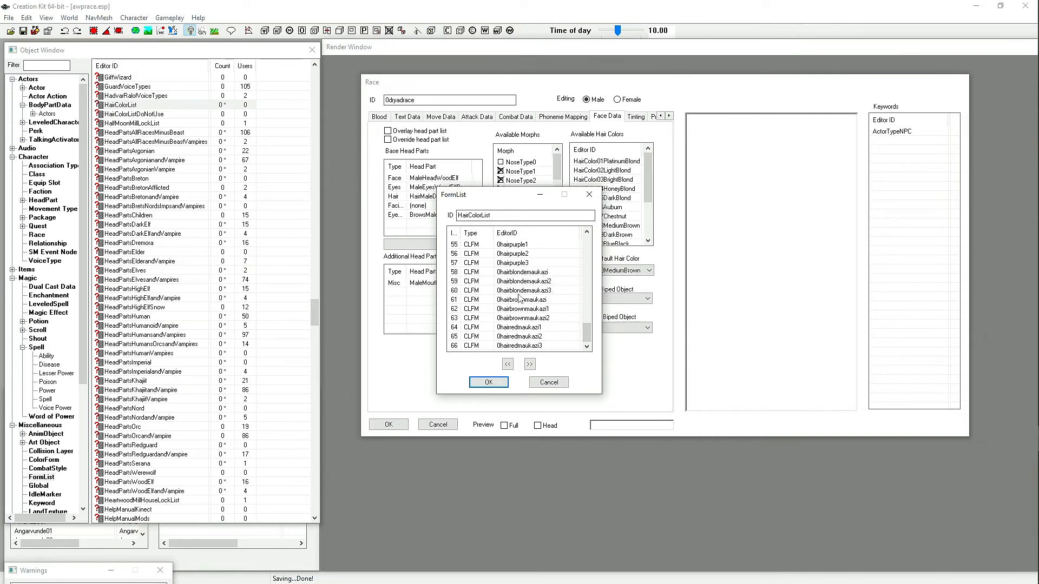
Display the color forms beside HairColorList and locate the custom 0hair colors.
drag(493, 198, 597, 180)
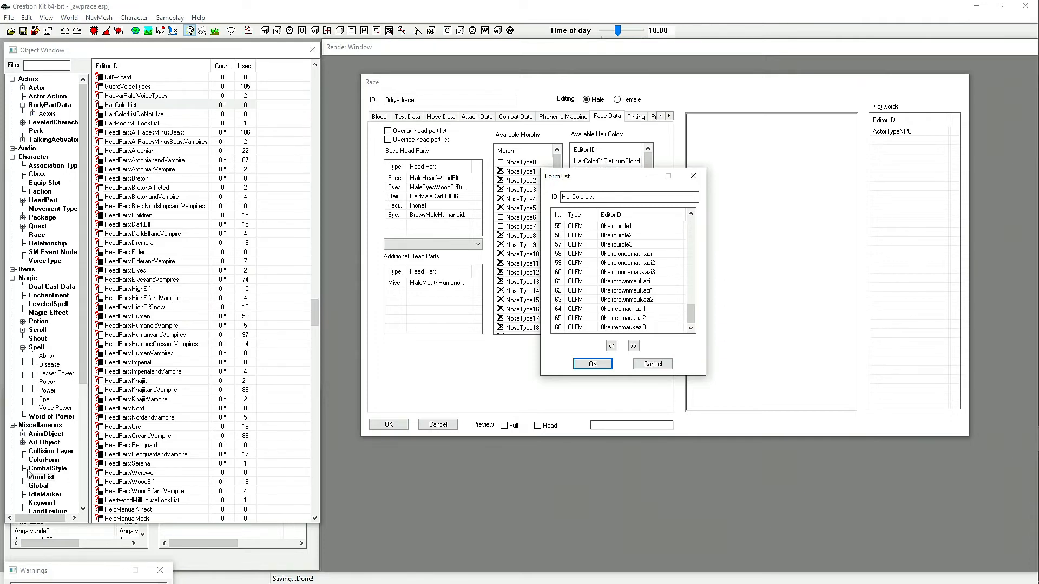
click(44, 460)
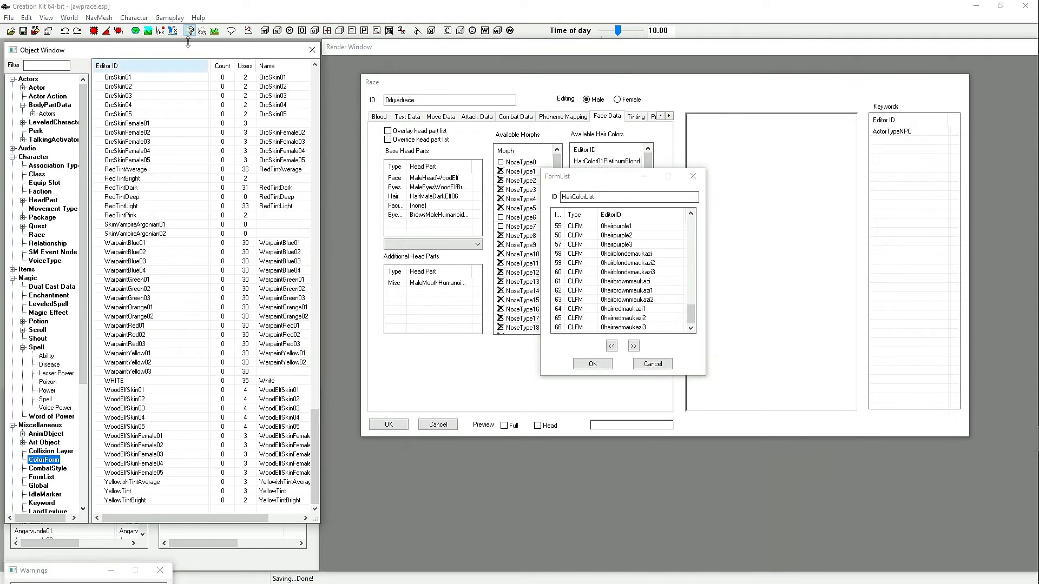
drag(317, 438, 255, 425)
drag(316, 395, 175, 138)
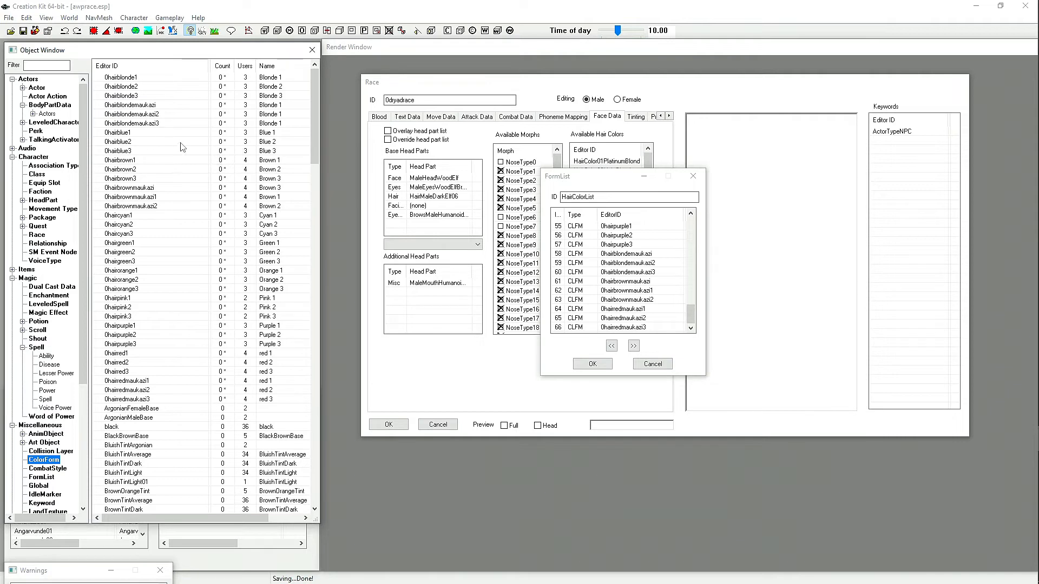
Start a new color form and enter 0hair as the beginning of its ID.
right_click(176, 143)
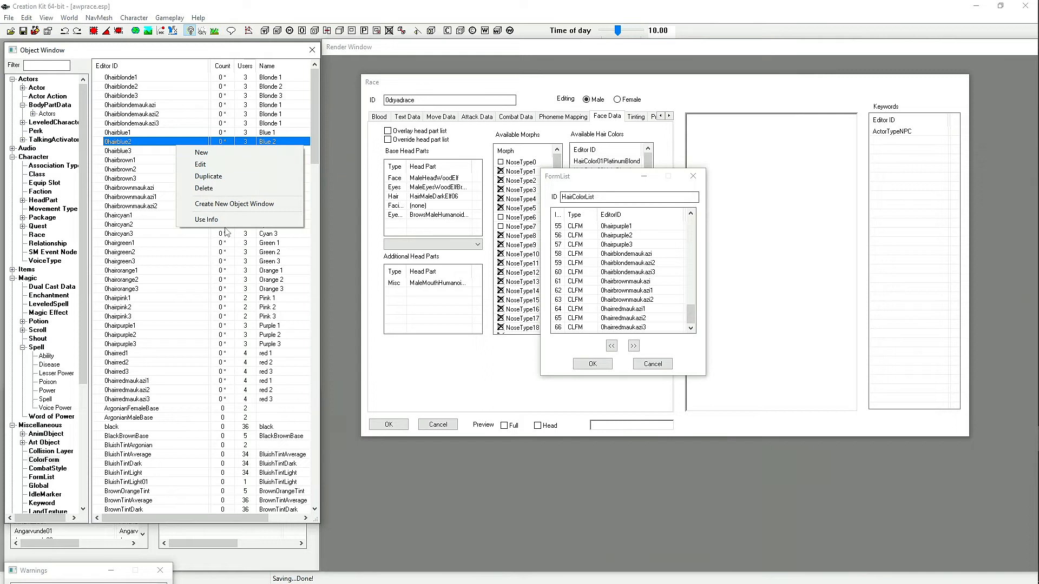
click(203, 157)
drag(65, 29, 237, 138)
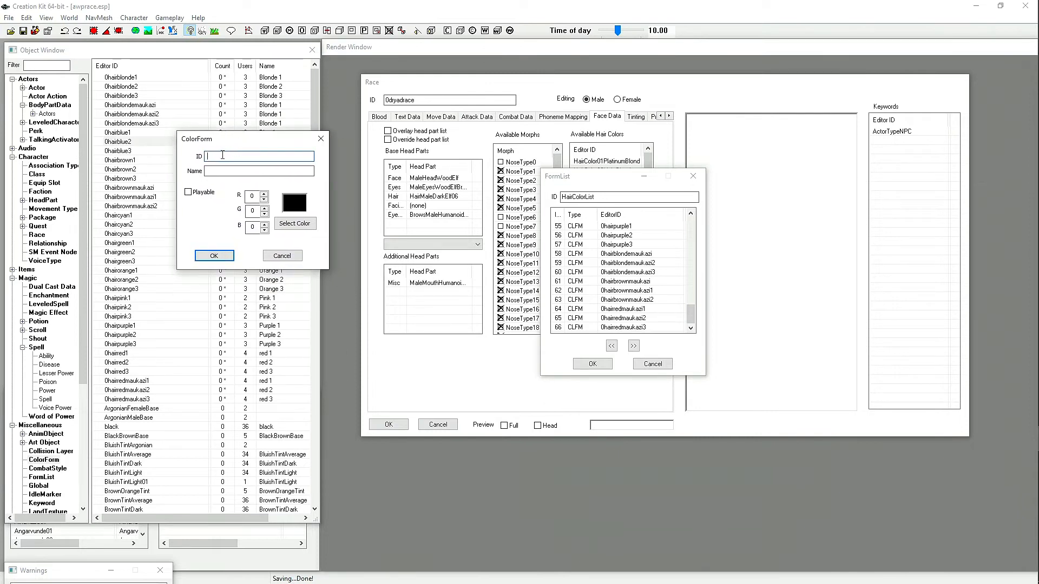
text(0hair)
Pick a purple for the new color form with red 79, green 0 and blue 157.
click(310, 223)
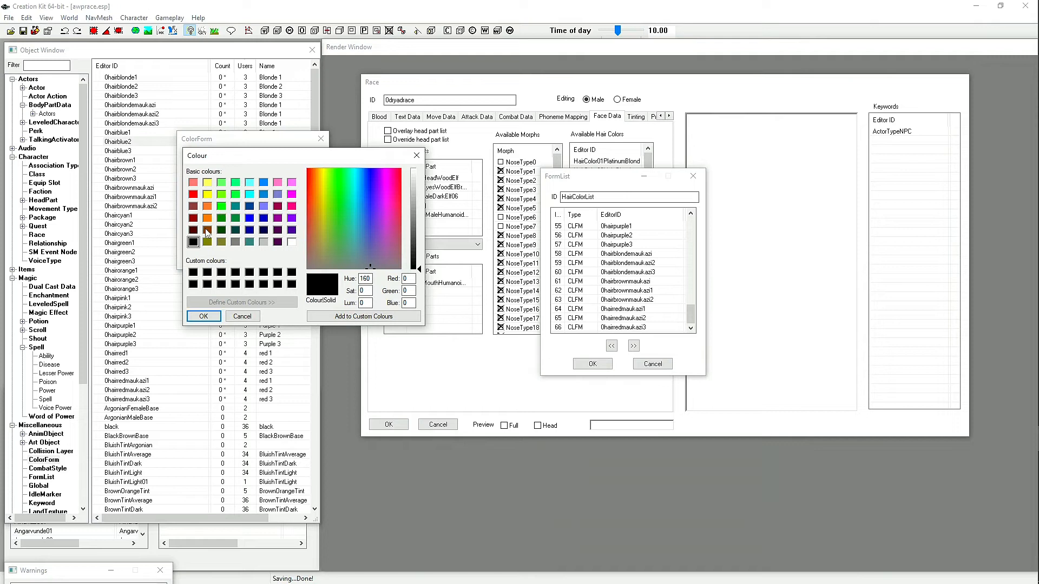
click(277, 219)
click(291, 218)
click(291, 230)
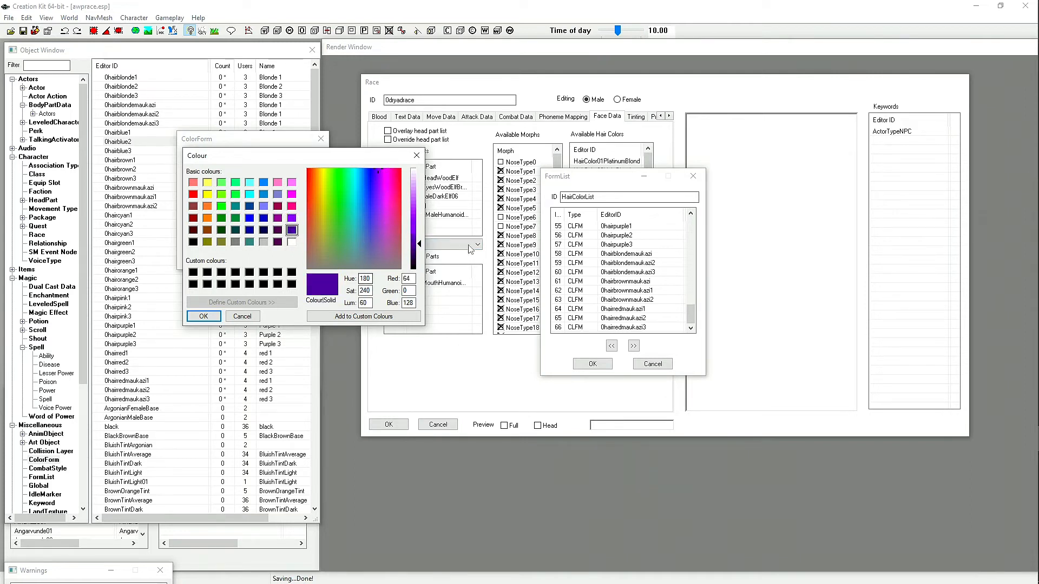
mouse_move(421, 247)
mouse_down()
mouse_move(419, 180)
mouse_move(420, 268)
mouse_move(420, 174)
mouse_move(422, 230)
mouse_up()
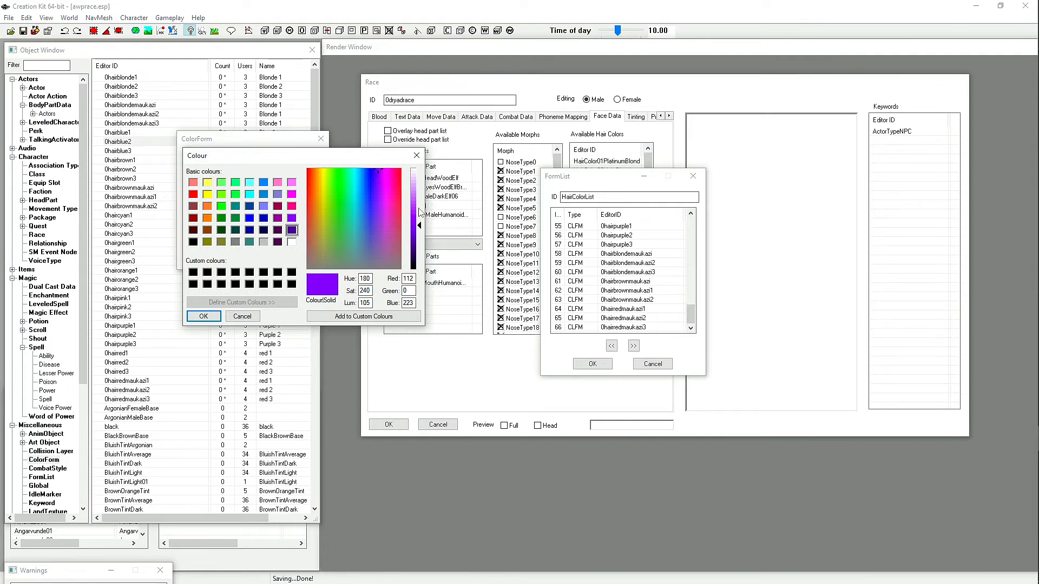
mouse_move(420, 223)
mouse_down()
mouse_move(422, 239)
mouse_move(422, 227)
mouse_up()
drag(421, 231, 422, 250)
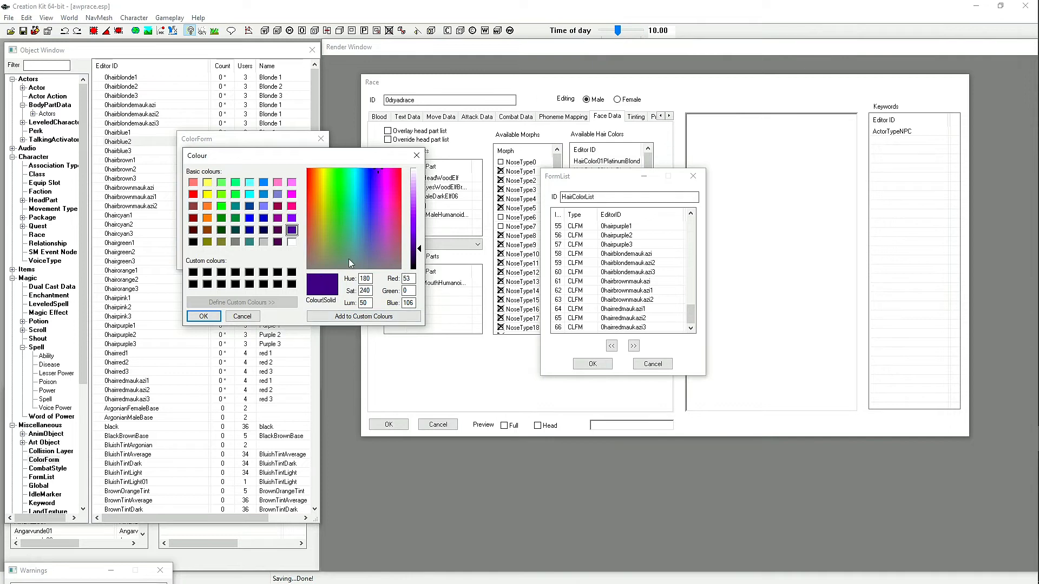
drag(421, 252, 421, 242)
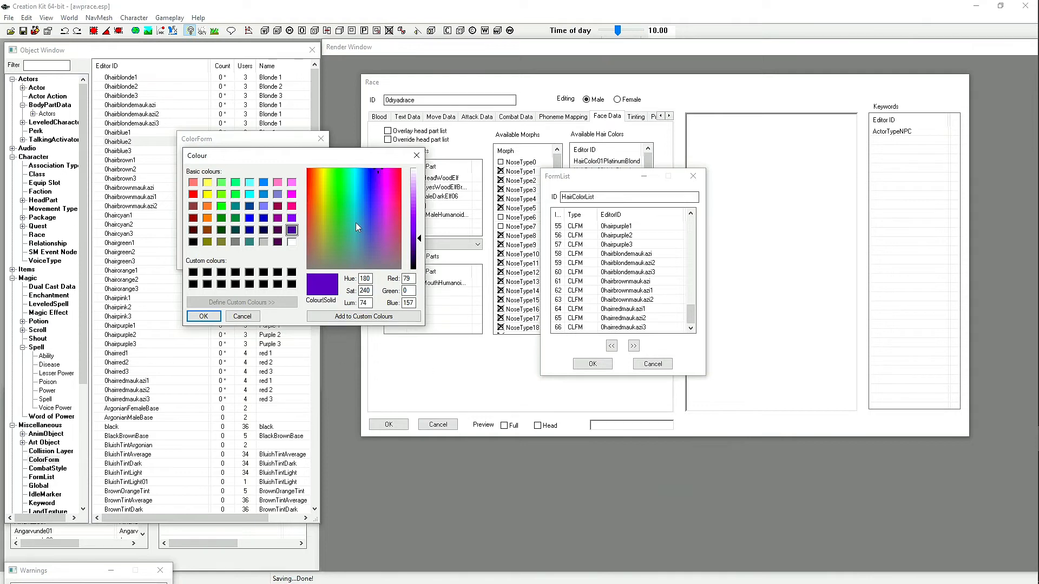
click(211, 320)
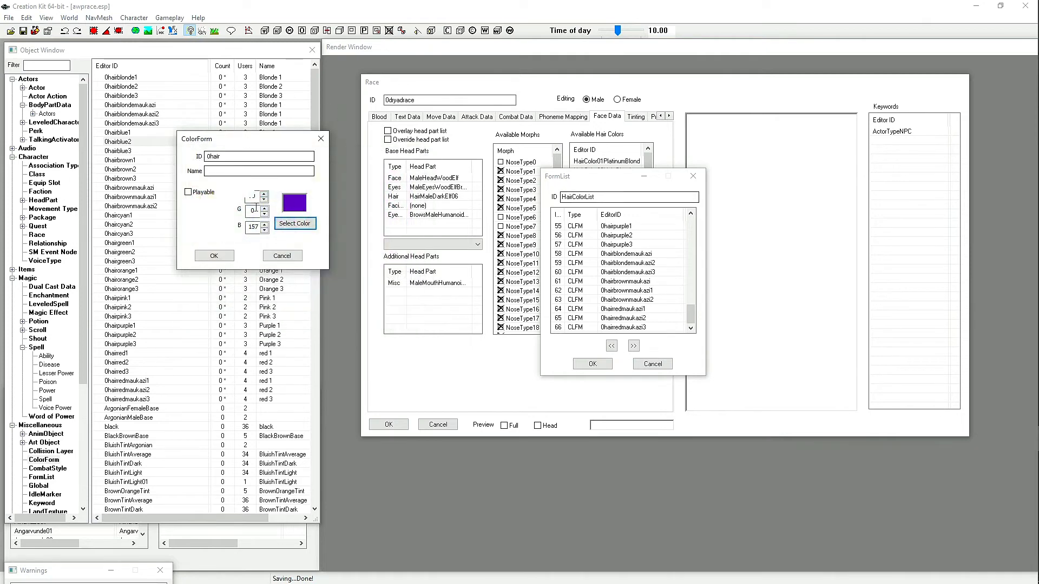
Fill in the color form as 0hairpurple4, named Purple 4 and playable, and discard it without saving.
click(224, 154)
text(purple4)
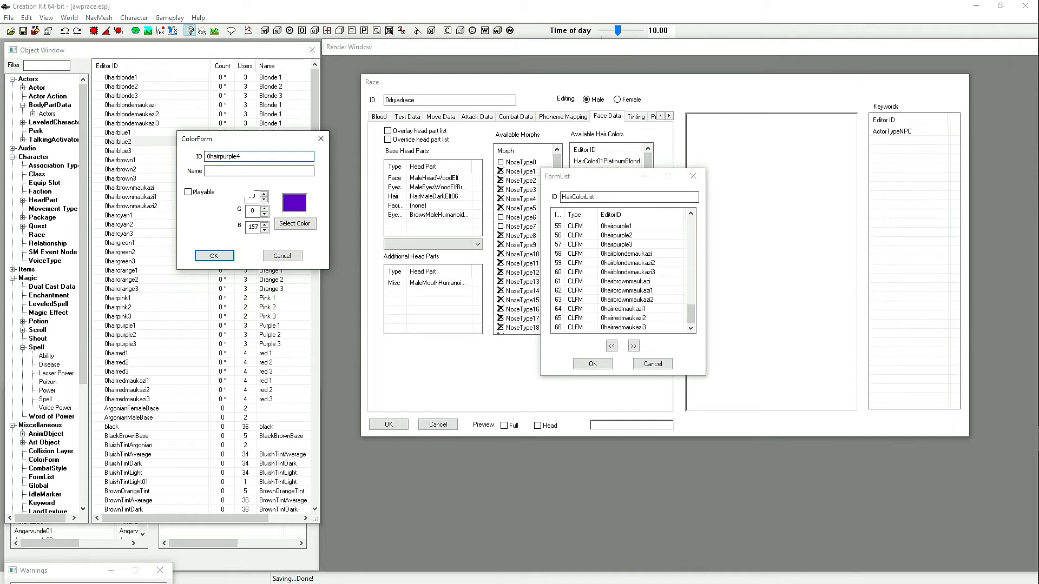
click(226, 169)
text(Purple 4)
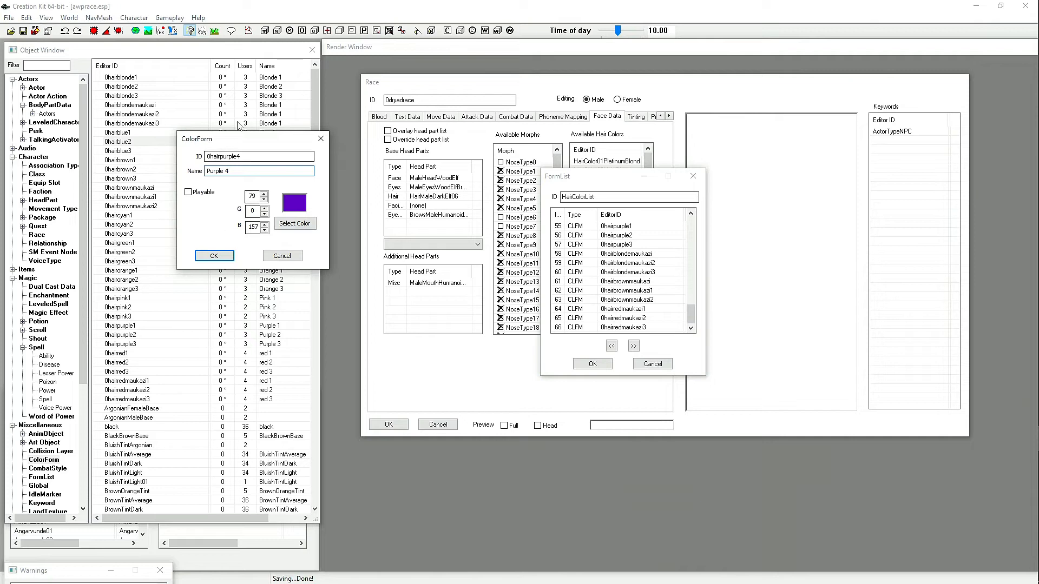
click(189, 195)
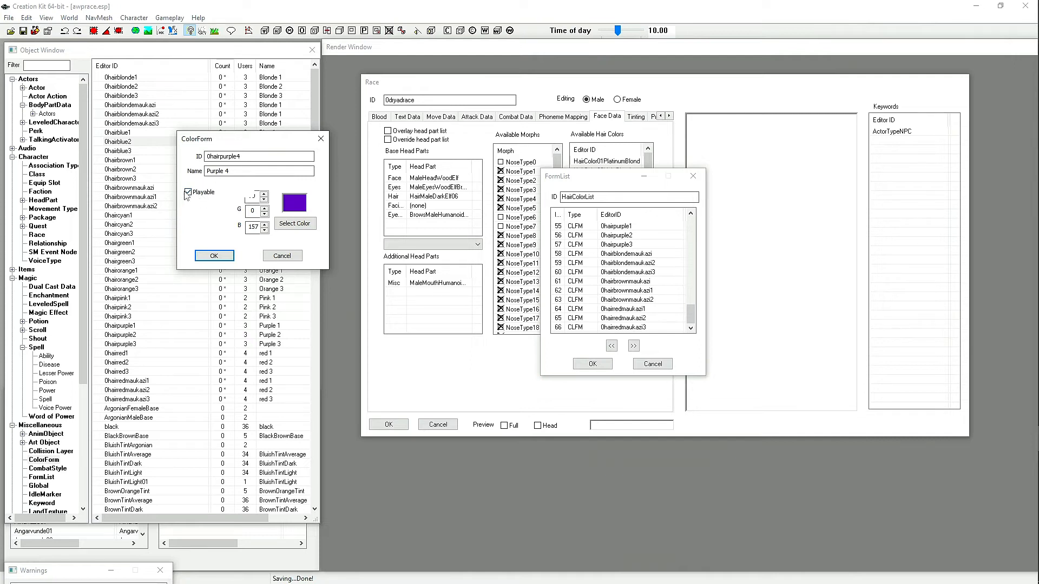
click(188, 194)
click(189, 193)
click(282, 257)
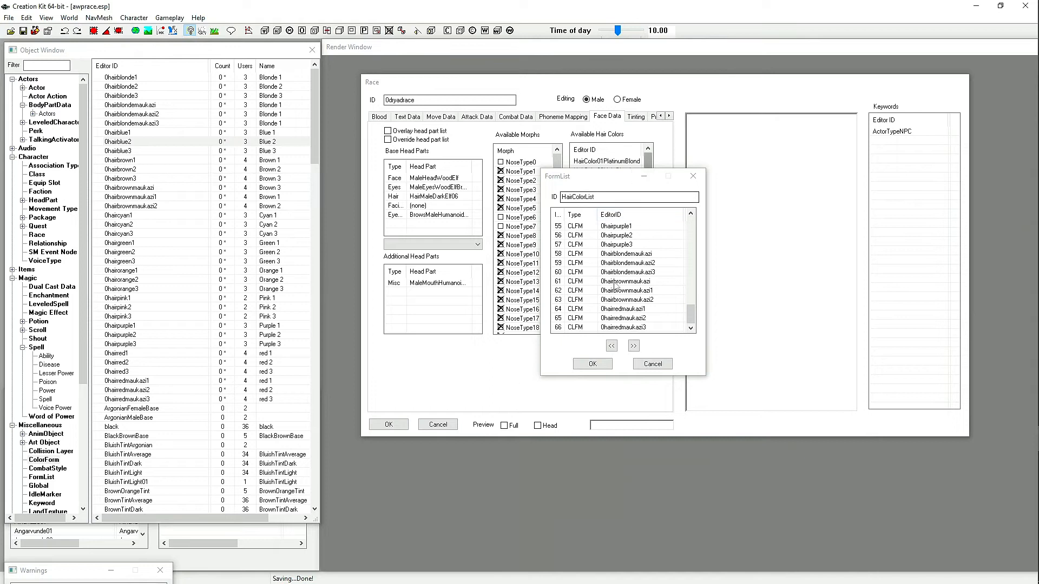
Try to add the 0hairred3 color form to the end of HairColorList.
drag(599, 183, 539, 161)
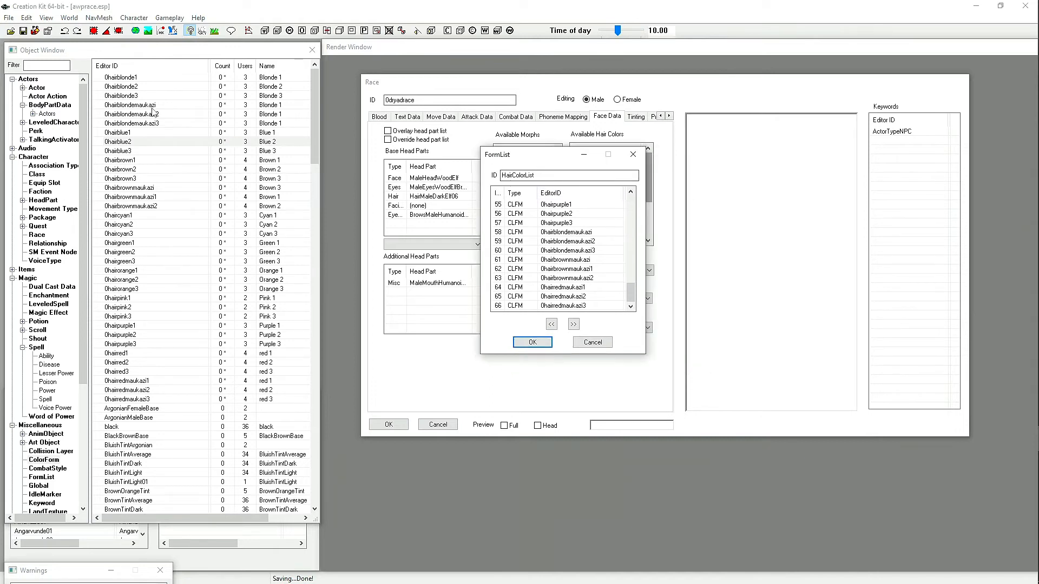
scroll(179, 288, down, 3)
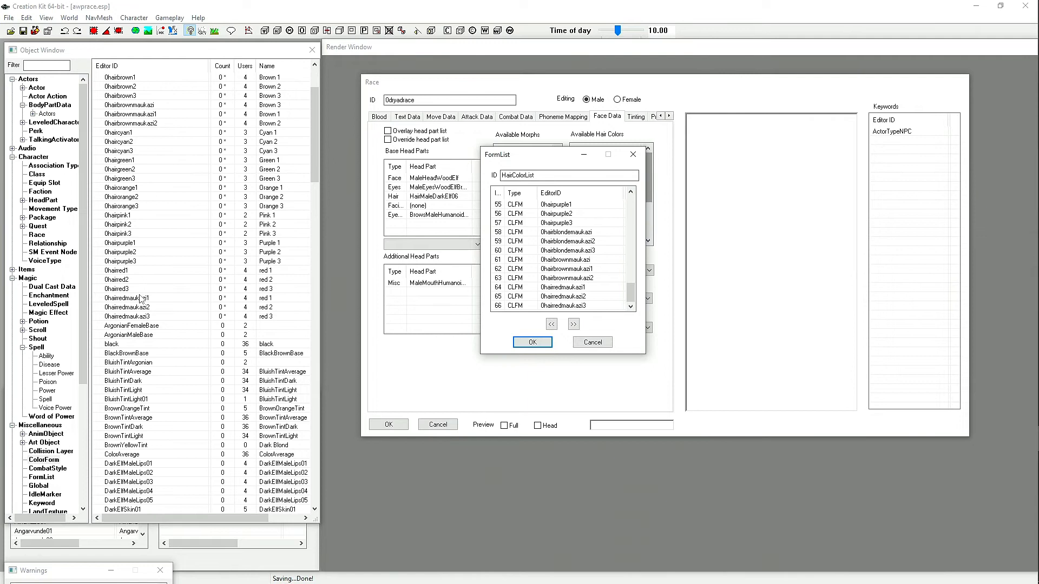
scroll(132, 292, up, 1)
click(124, 317)
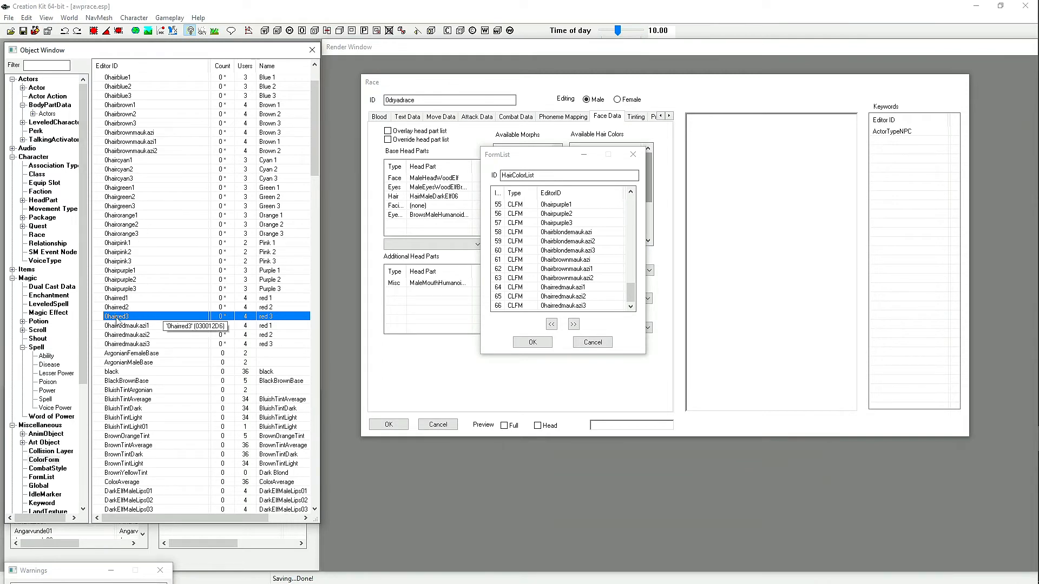
click(148, 307)
click(147, 314)
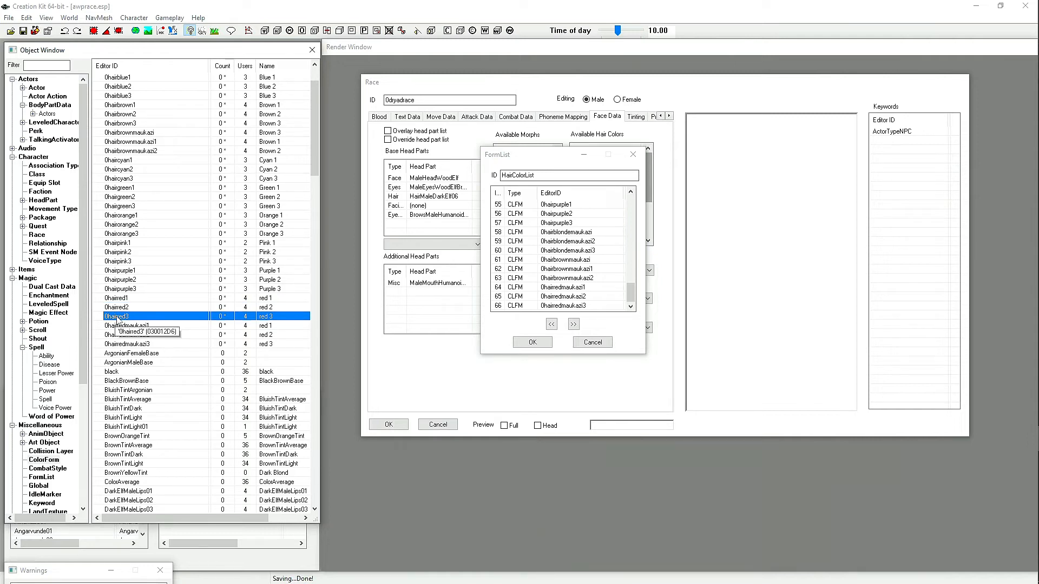
drag(118, 320, 631, 300)
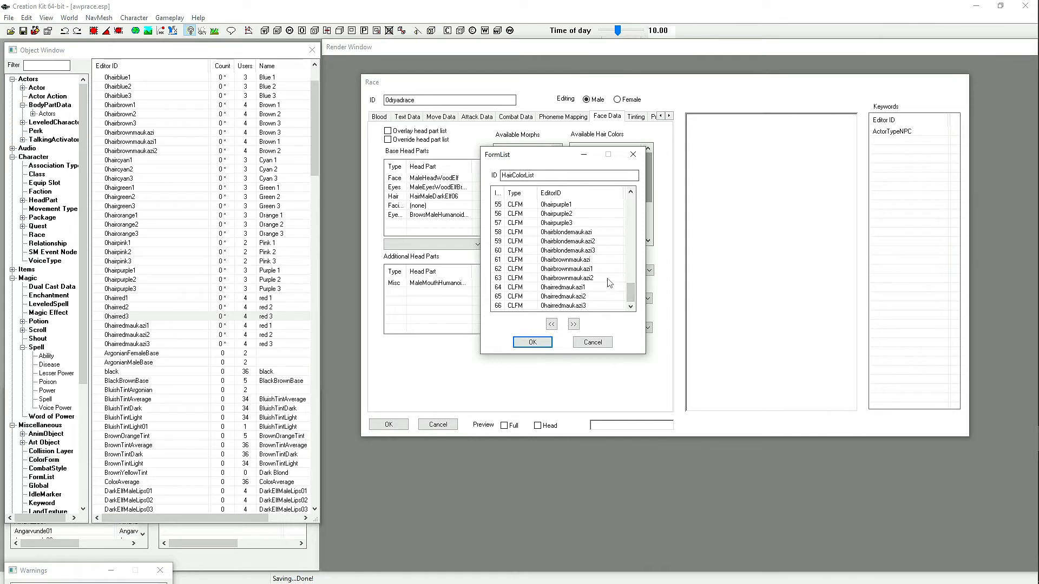
Add the DarkElfMaleLips01 color form to the end of HairColorList and delete that entry again.
scroll(610, 282, up, 2)
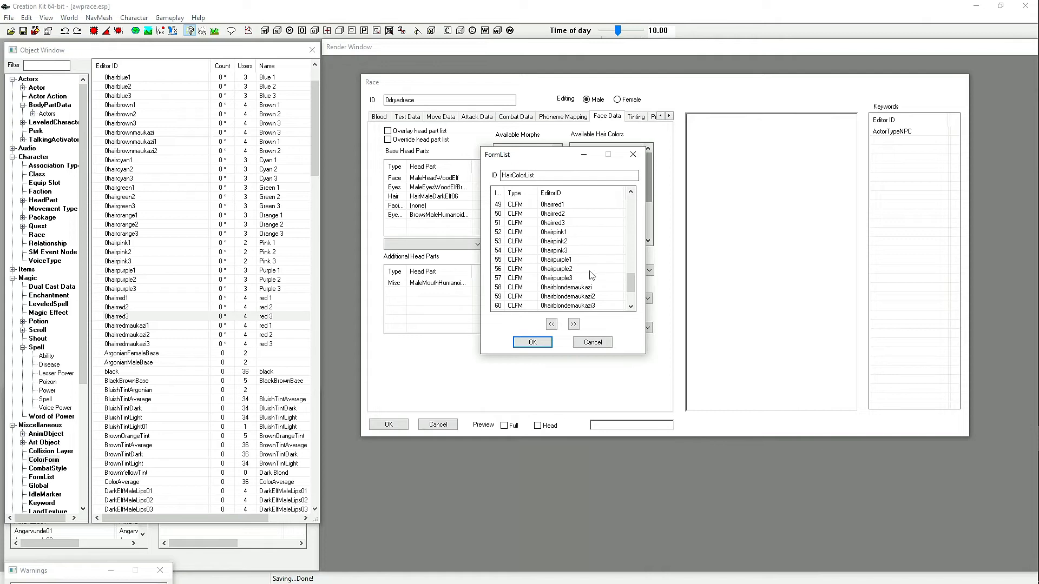
scroll(576, 265, up, 2)
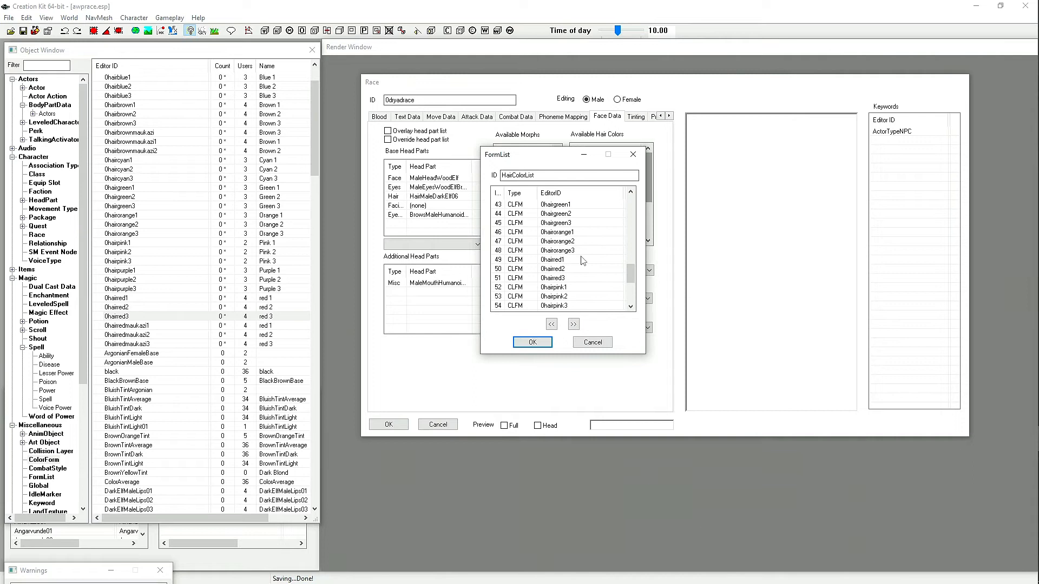
scroll(583, 261, down, 4)
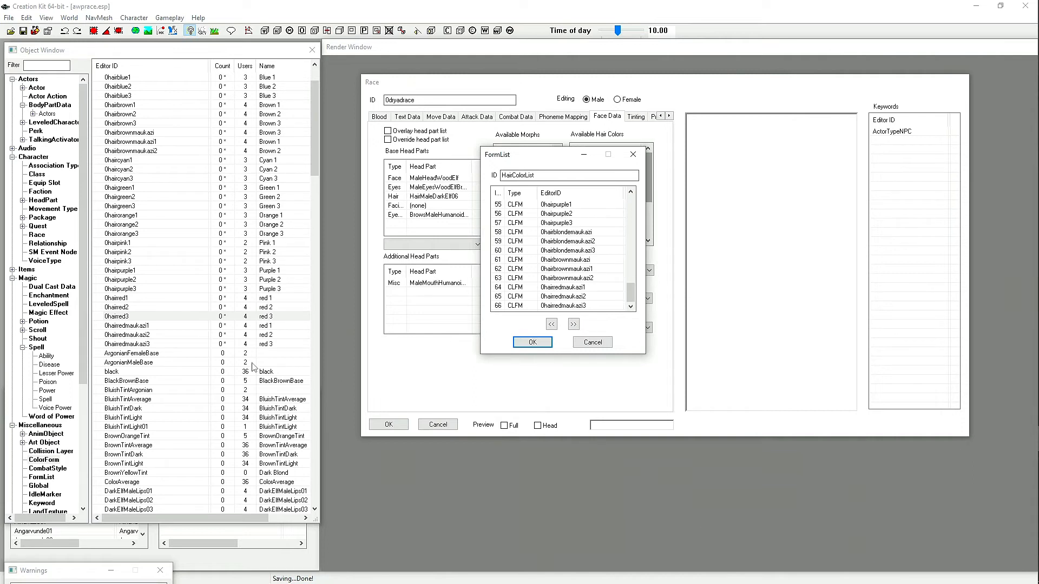
scroll(200, 390, down, 10)
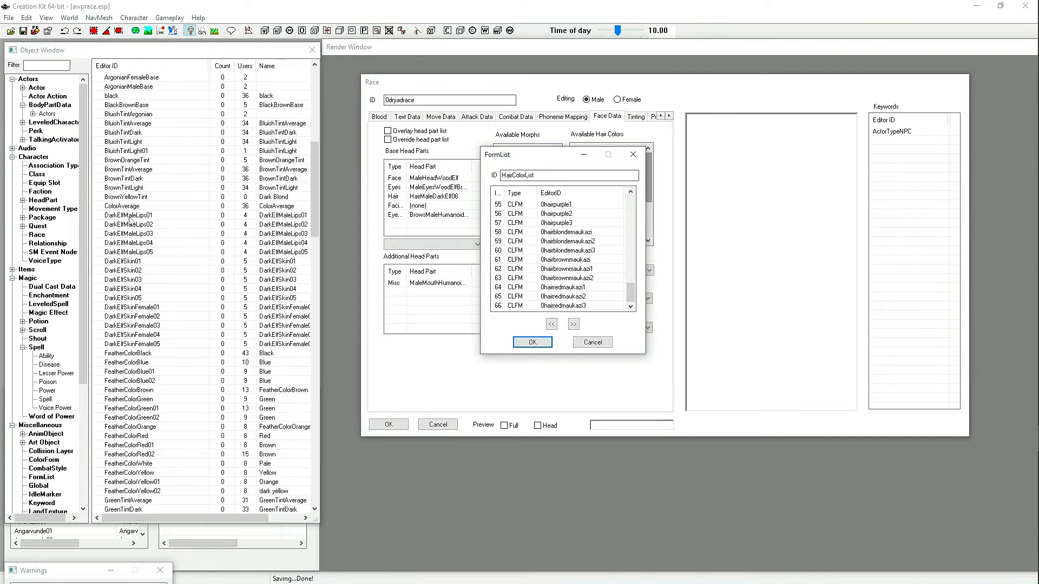
drag(130, 216, 571, 266)
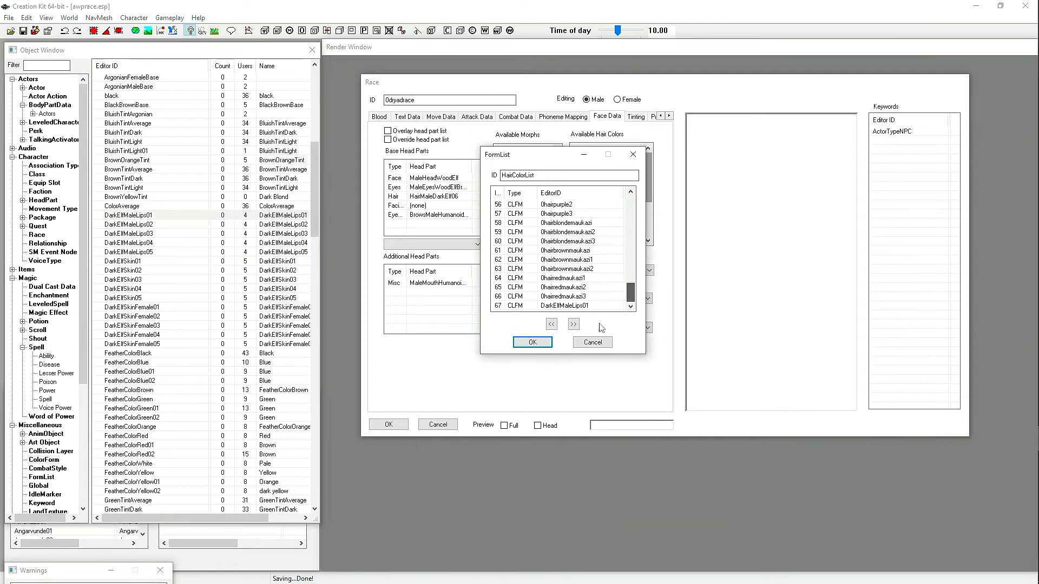
click(553, 306)
key(Delete)
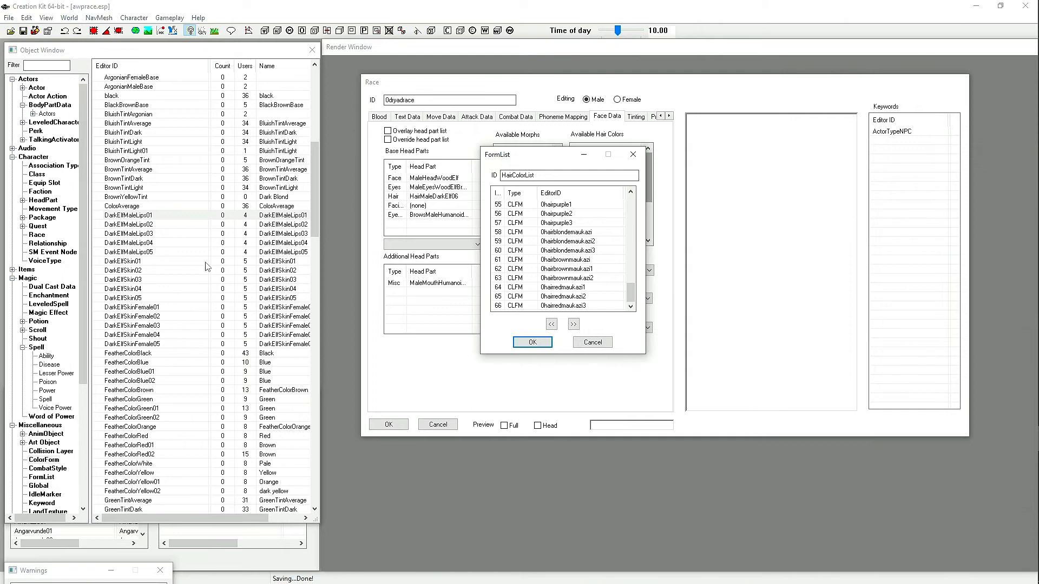
Look through the custom hair entries in HairColorList and close the form list, accepting it.
scroll(208, 267, up, 12)
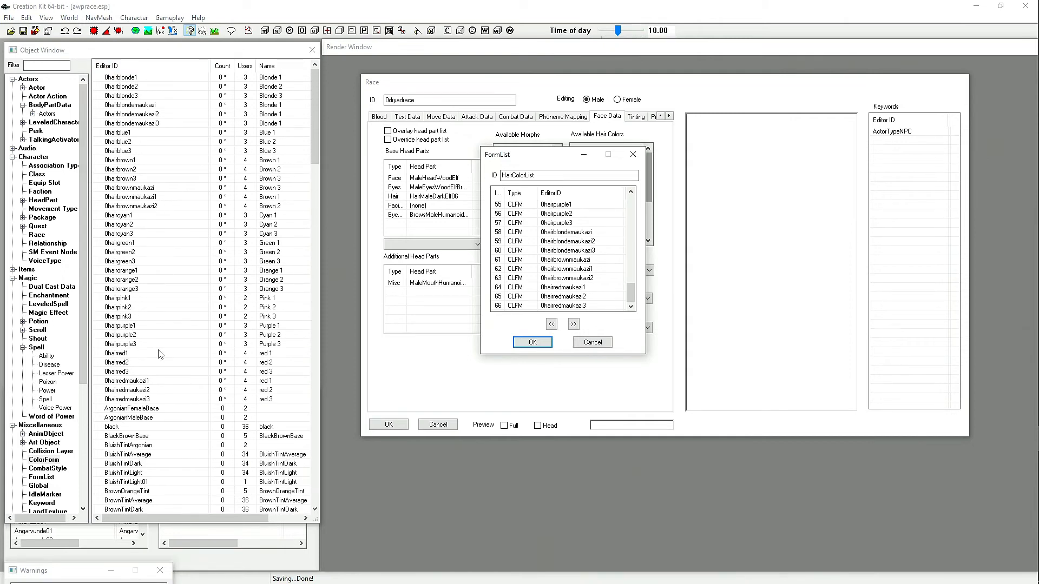
scroll(589, 244, up, 13)
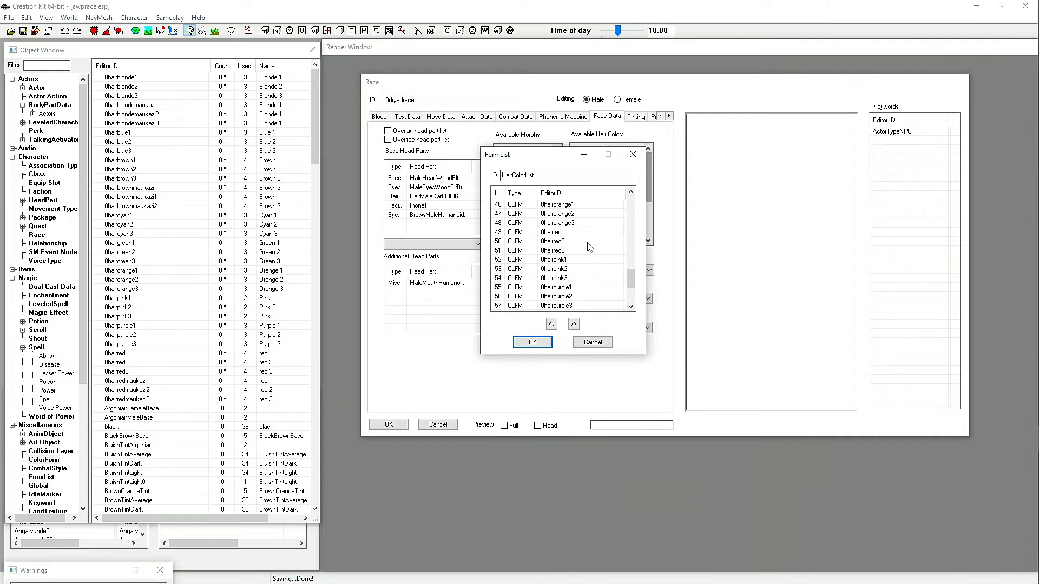
scroll(589, 245, down, 2)
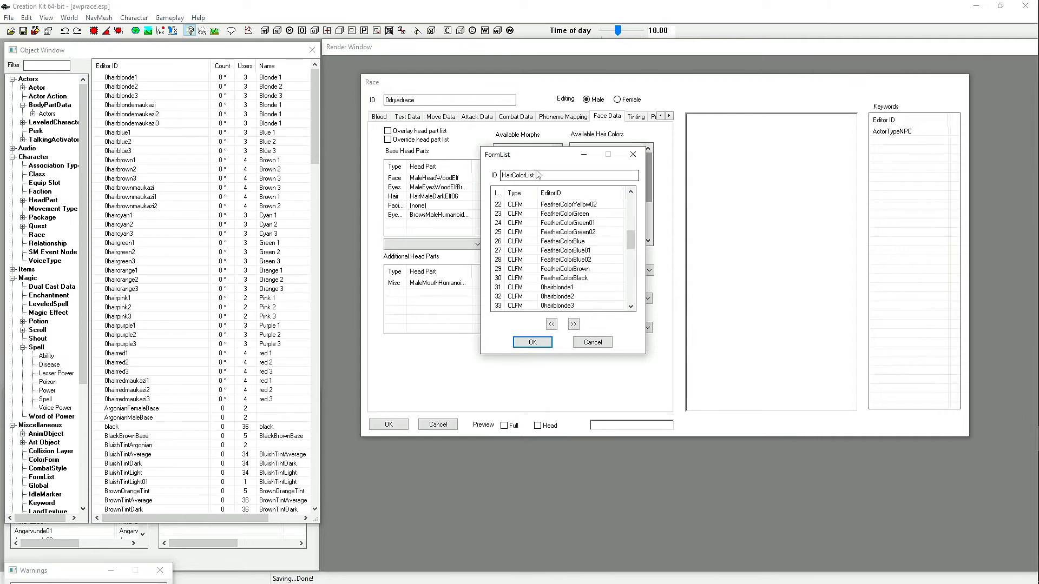
click(531, 342)
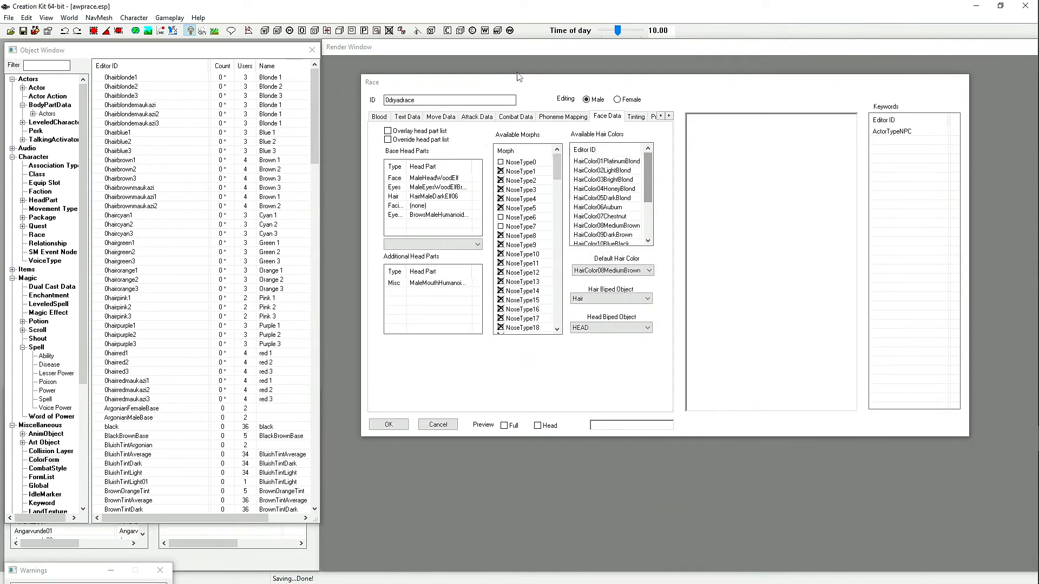
Add the six brown color forms, 0hairbrown1 through 0hairbrownmaukazi2, to the male Available Hair Colors of the race.
drag(518, 77, 434, 70)
drag(563, 163, 562, 197)
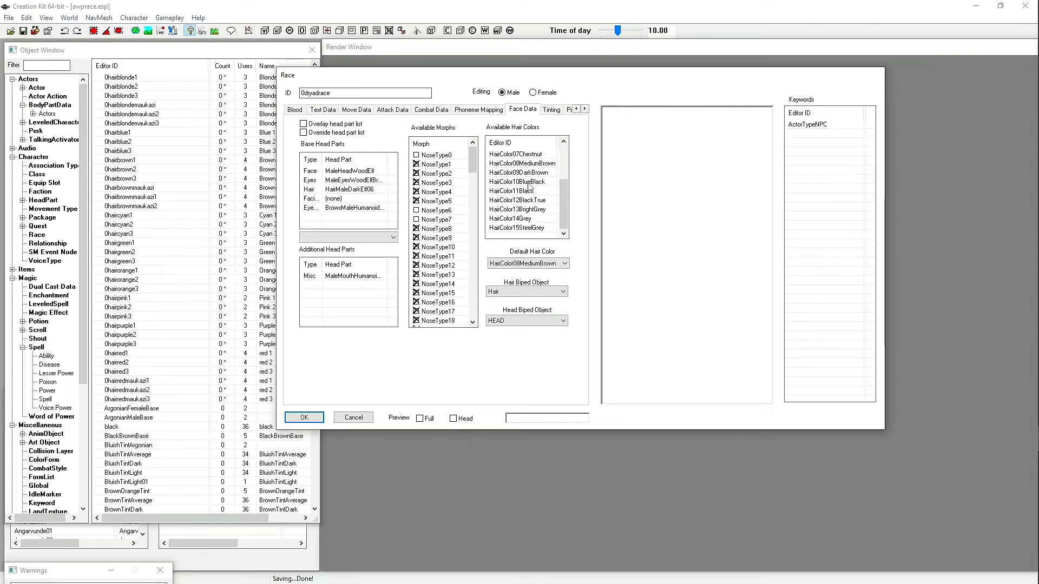
click(127, 162)
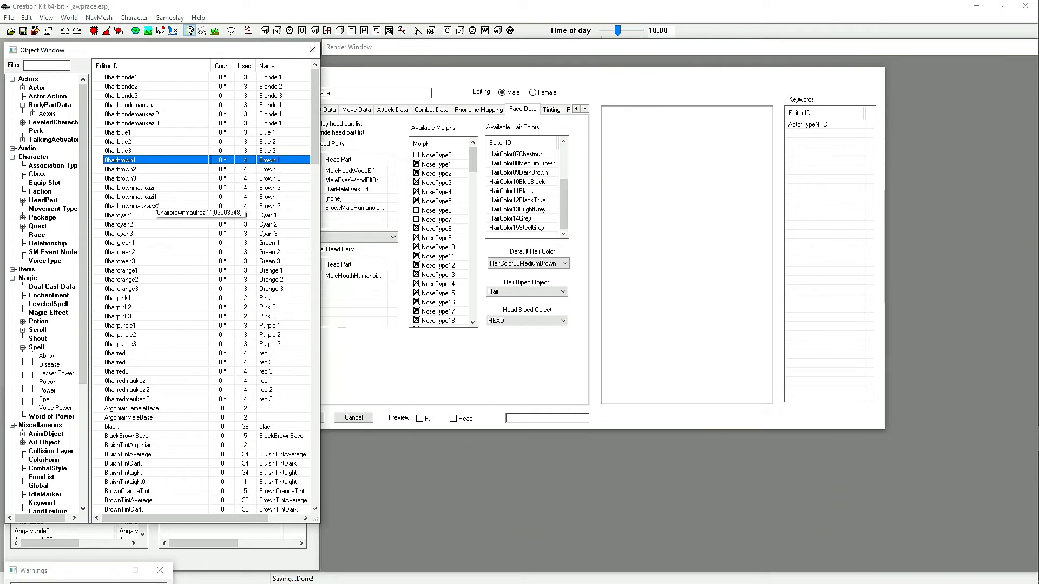
click(149, 117)
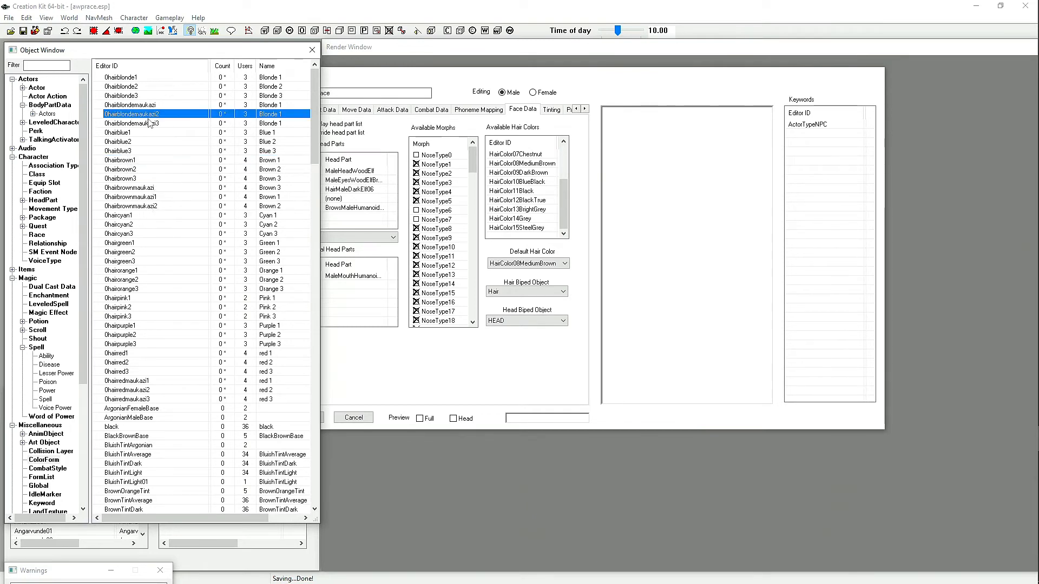
click(153, 161)
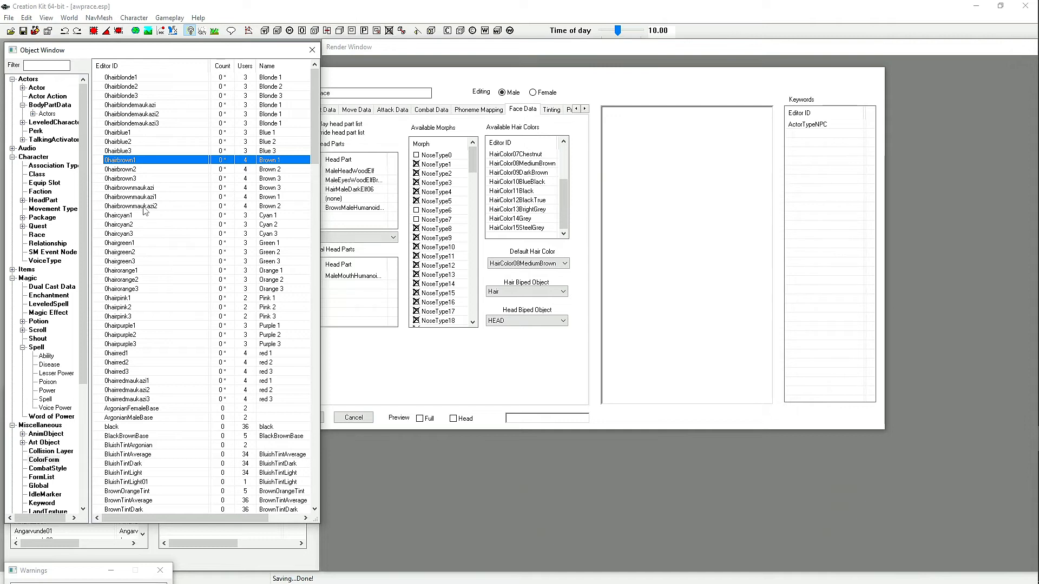
shift+click(144, 206)
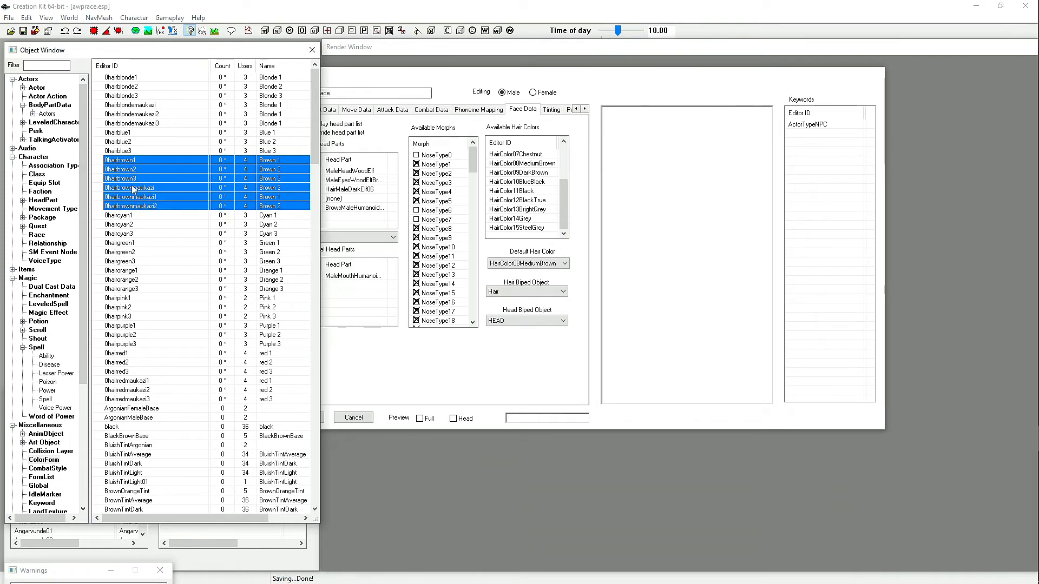
drag(133, 189, 520, 221)
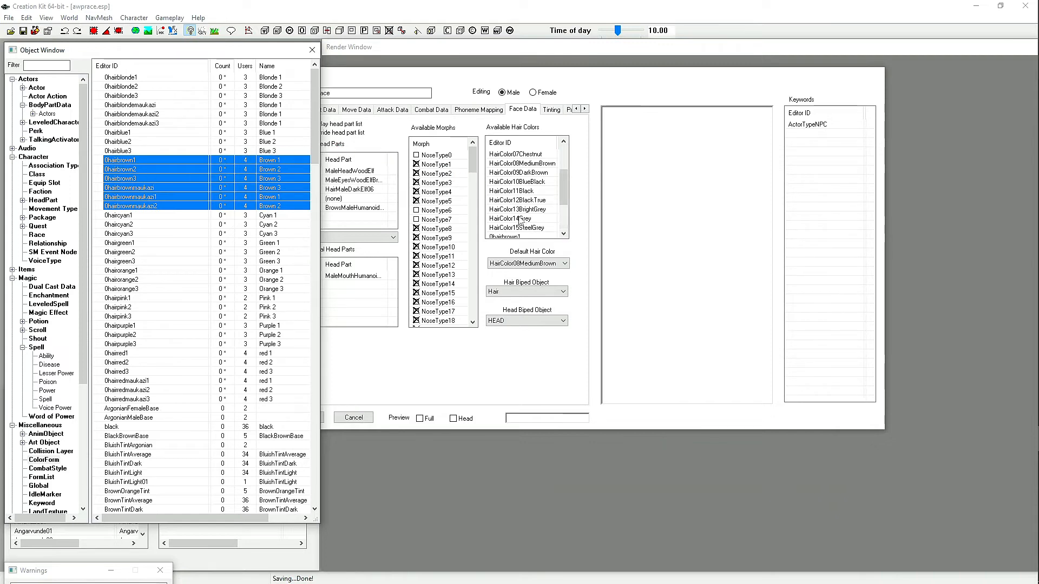
drag(563, 186, 571, 212)
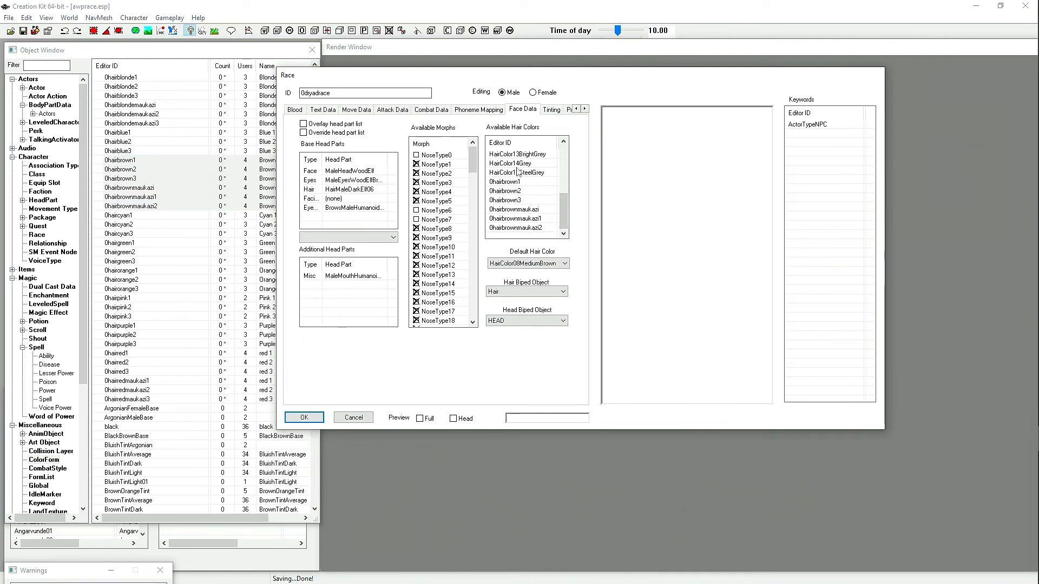
Add the green and orange color forms, 0hairgreen1 through 0hairorange3, to the male Available Hair Colors.
click(131, 244)
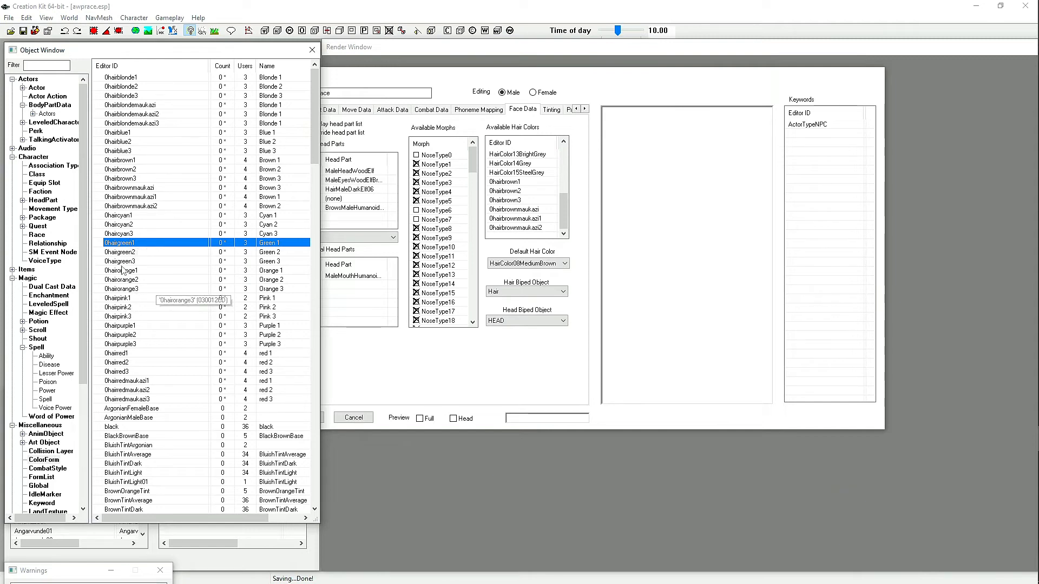
shift+click(135, 289)
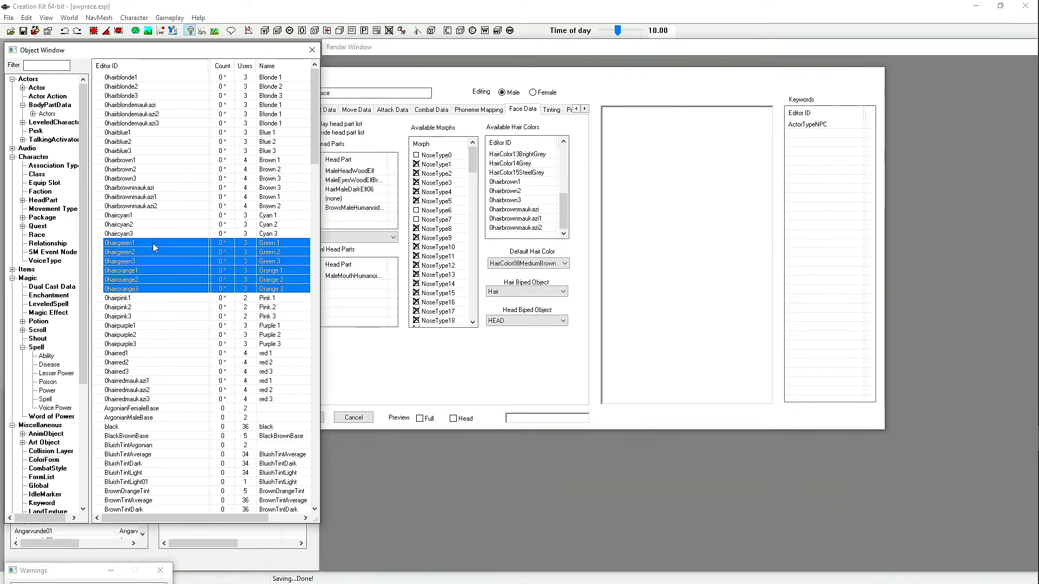
drag(135, 269, 564, 229)
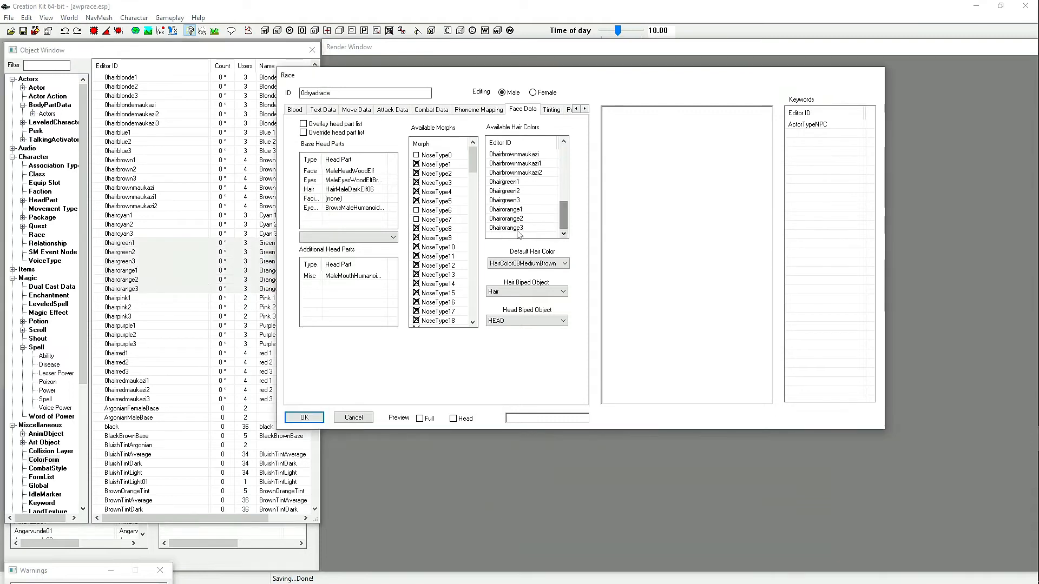
Add 0hairred1 through 0hairredmaukazi3 to the male Available Hair Colors and check the choices offered for the default hair color.
click(123, 354)
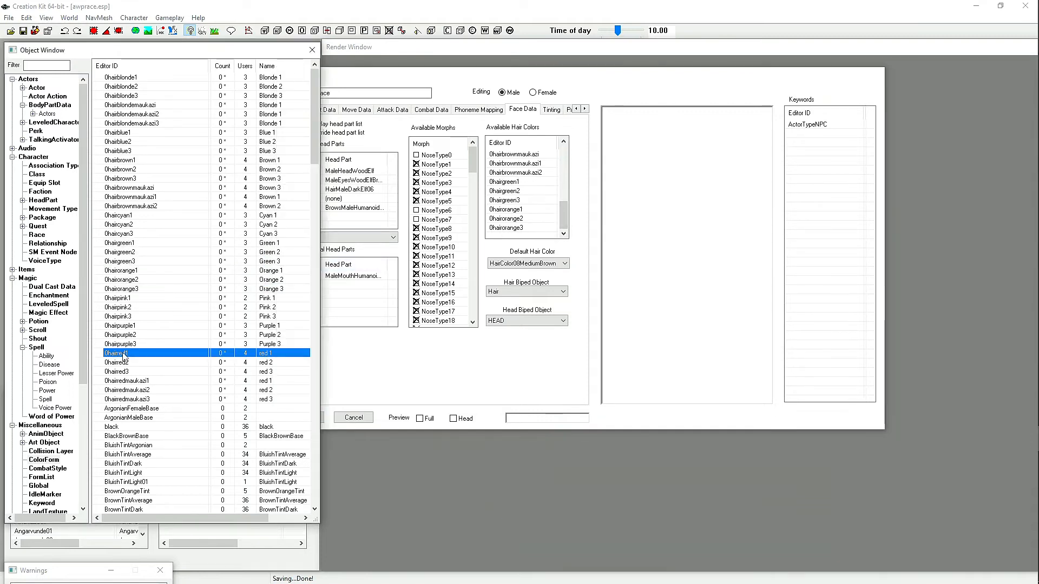
shift+click(132, 400)
drag(122, 359, 521, 211)
scroll(510, 200, down, 2)
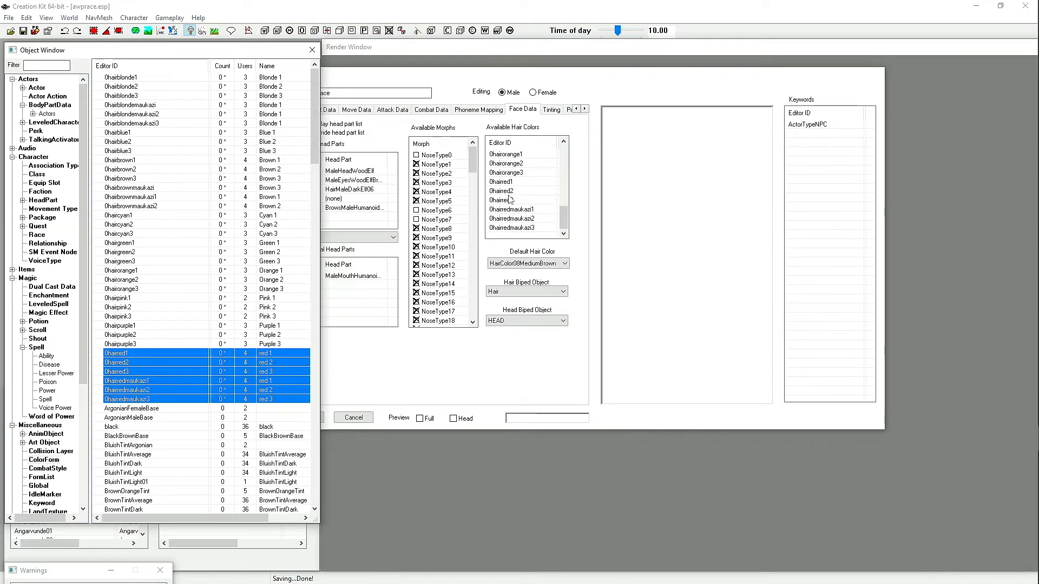
scroll(513, 220, up, 3)
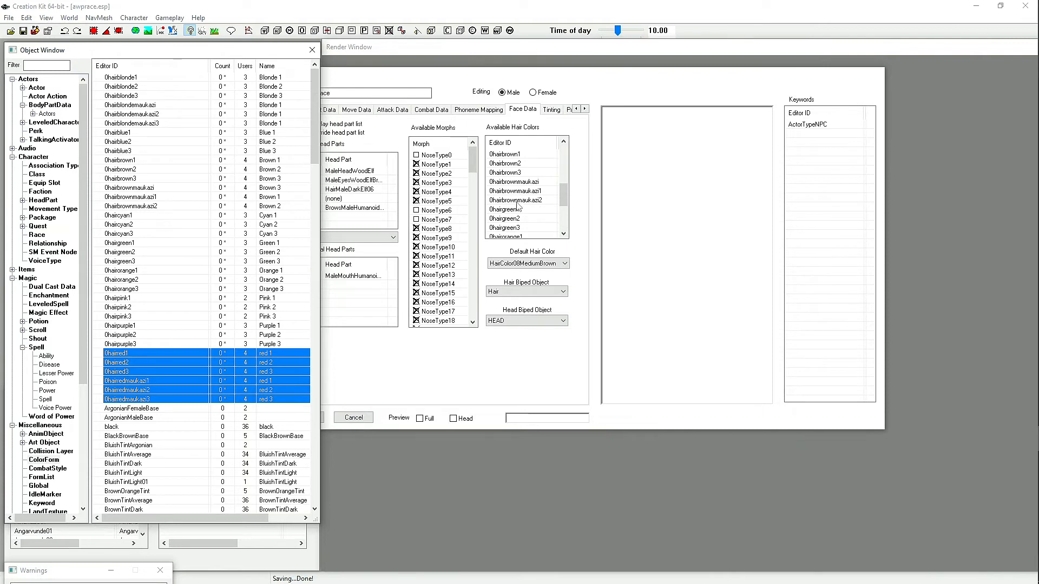
scroll(517, 206, down, 3)
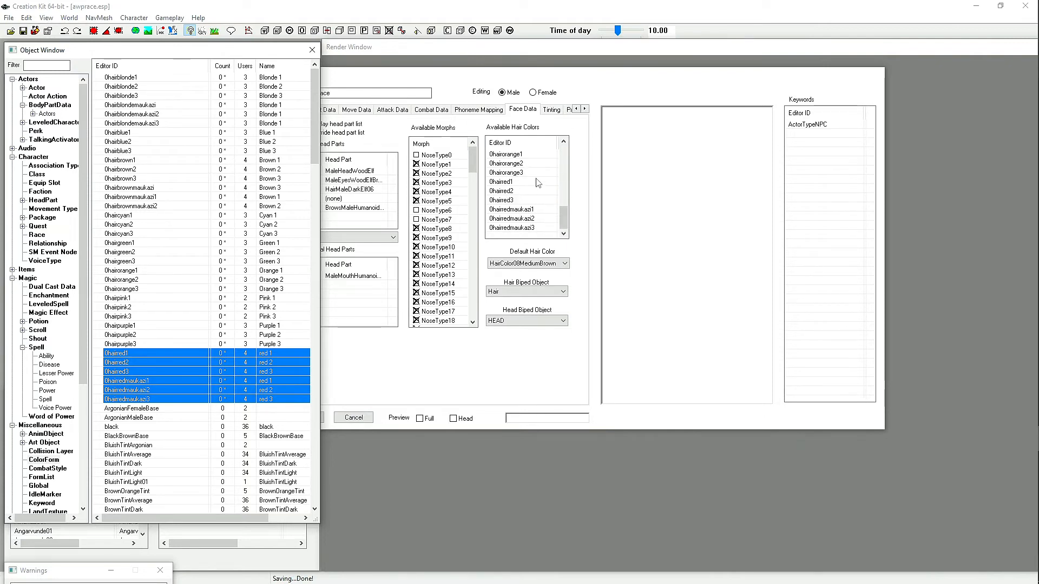
click(542, 264)
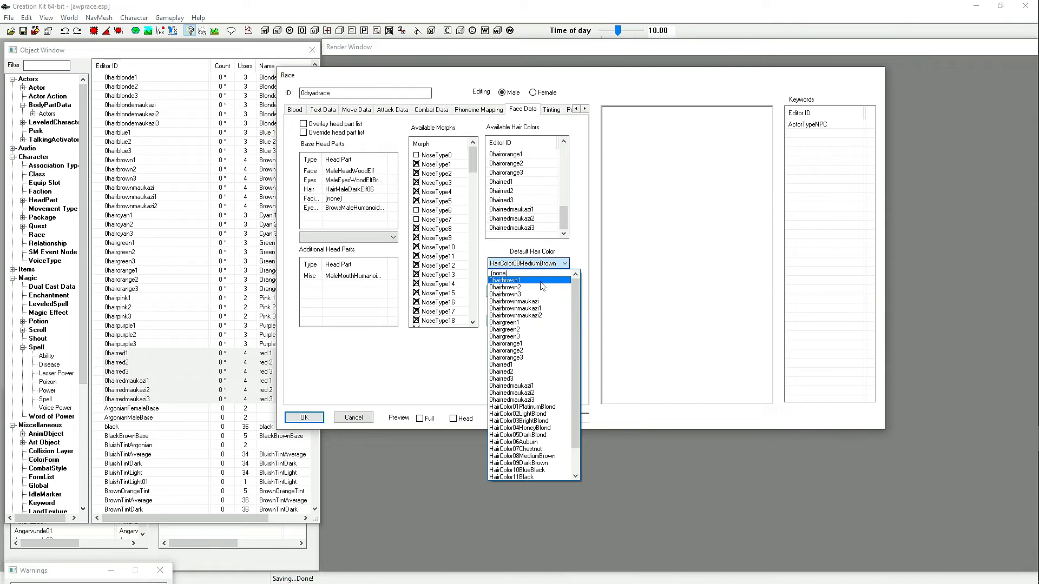
click(483, 217)
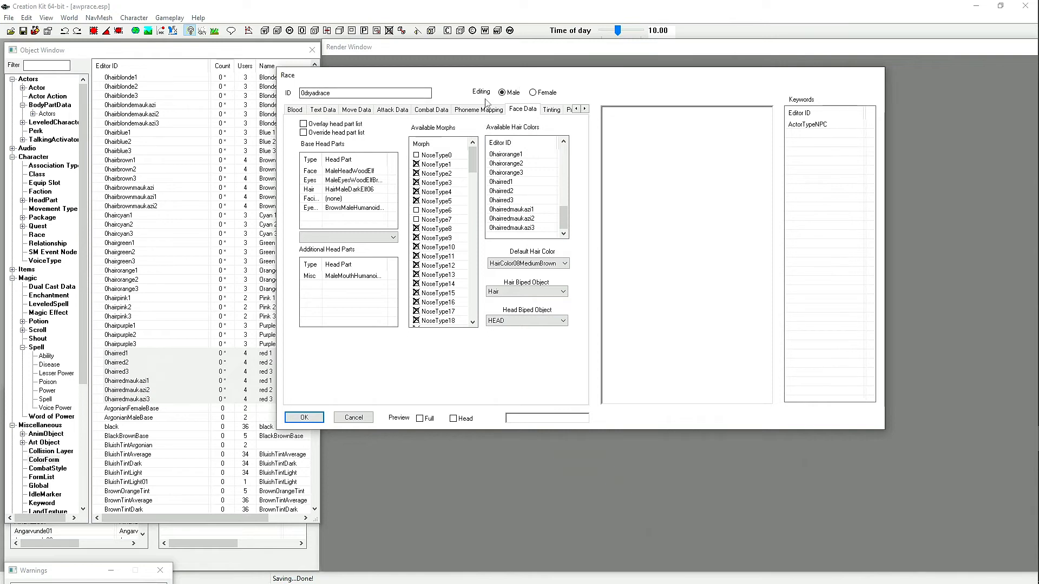
Switch the race to female editing and add 0hairred1 through 0hairredmaukazi3 to its Available Hair Colors.
click(533, 93)
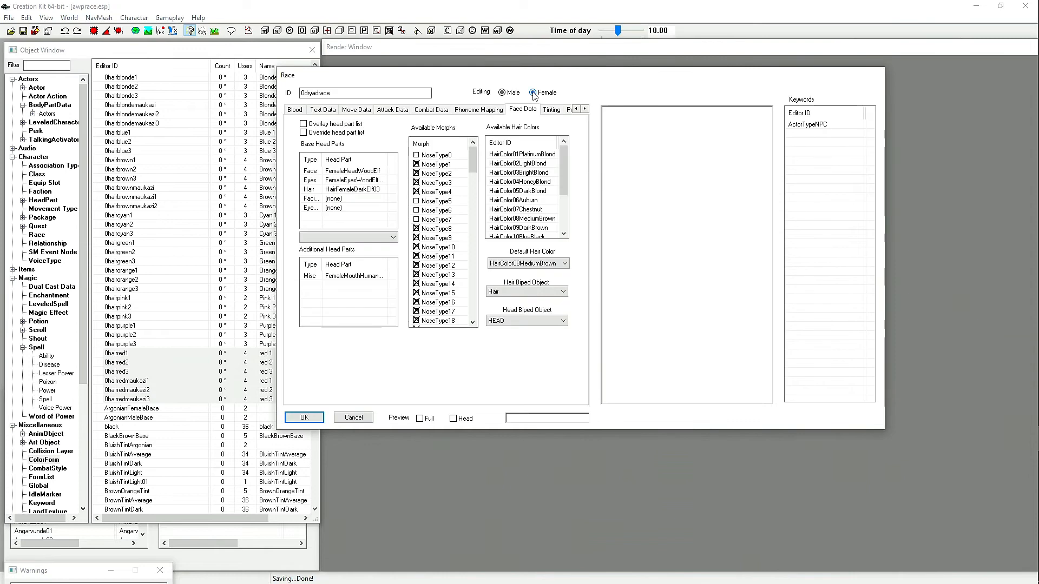
drag(562, 181, 559, 212)
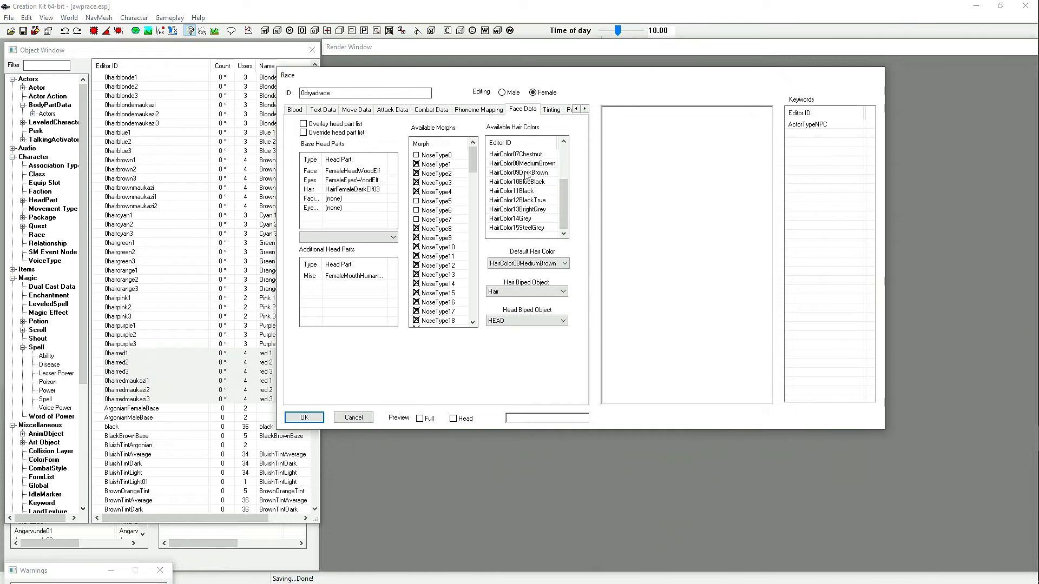
drag(147, 392, 524, 195)
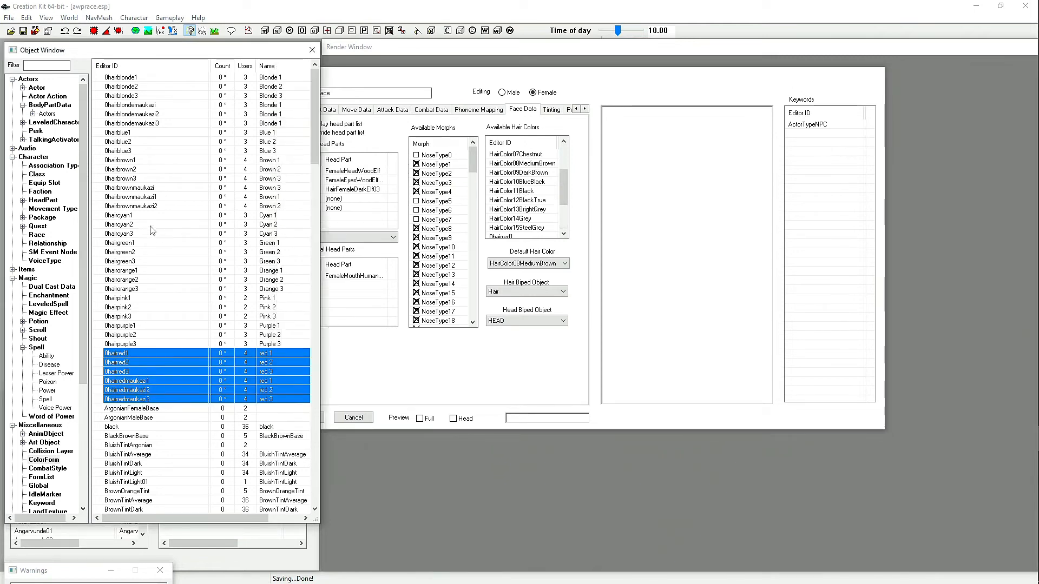
Add the green and orange color forms, 0hairgreen1 through 0hairorange3, to the female Available Hair Colors.
click(132, 243)
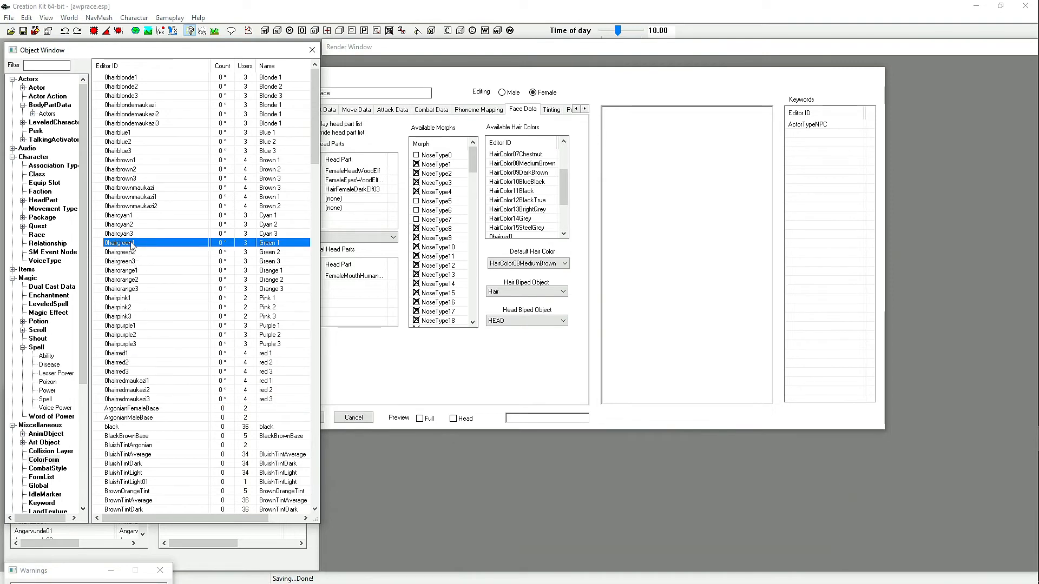
shift+click(132, 290)
drag(124, 253, 512, 198)
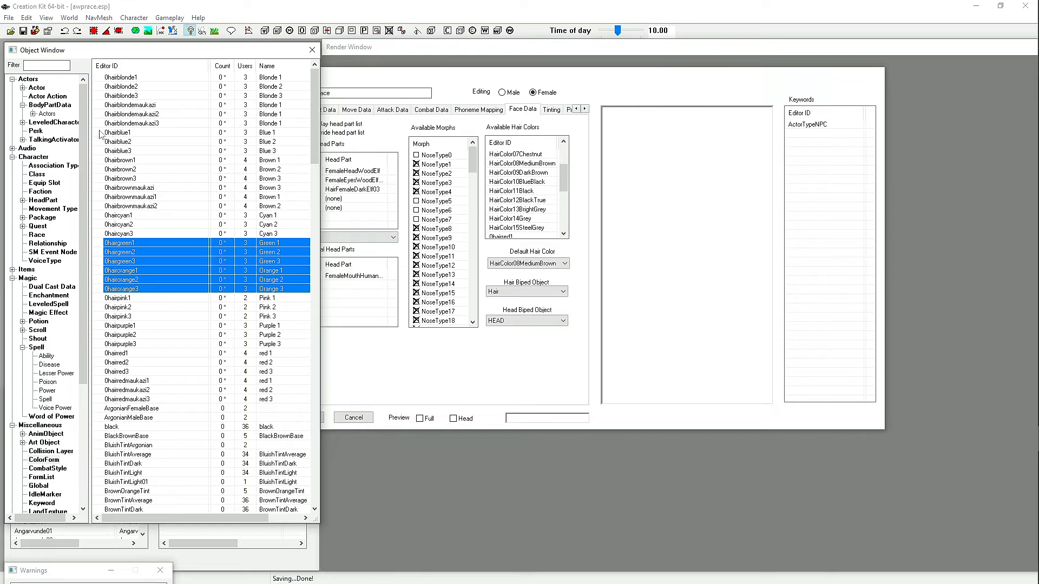
Add the six brown color forms, 0hairbrown1 through 0hairbrownmaukazi2, to the female Available Hair Colors.
click(135, 161)
shift+click(153, 206)
drag(132, 159, 518, 204)
drag(564, 173, 563, 218)
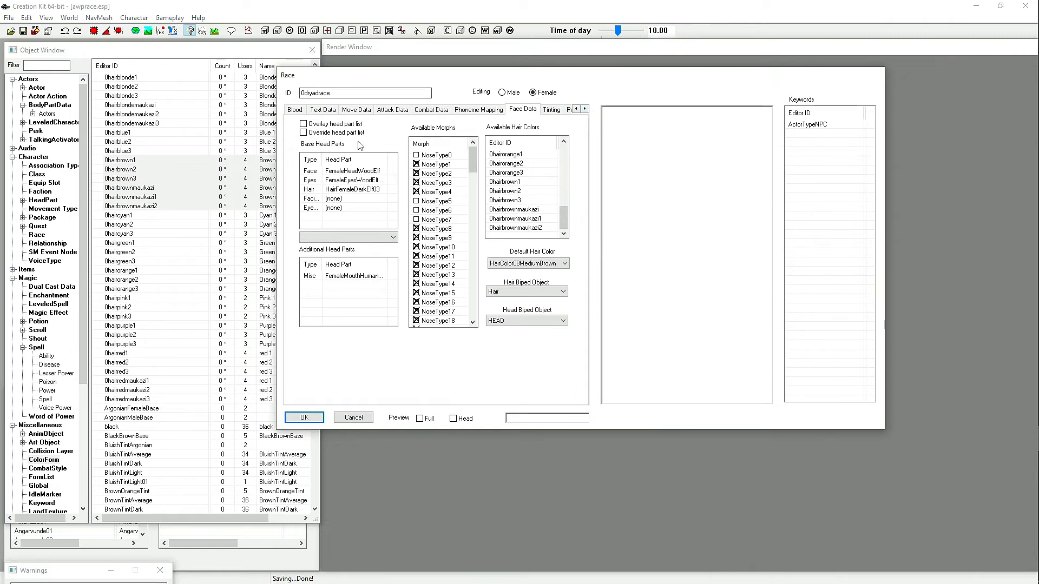
Move the Race window clear of the Object Window so both can be seen side by side.
drag(402, 78, 577, 80)
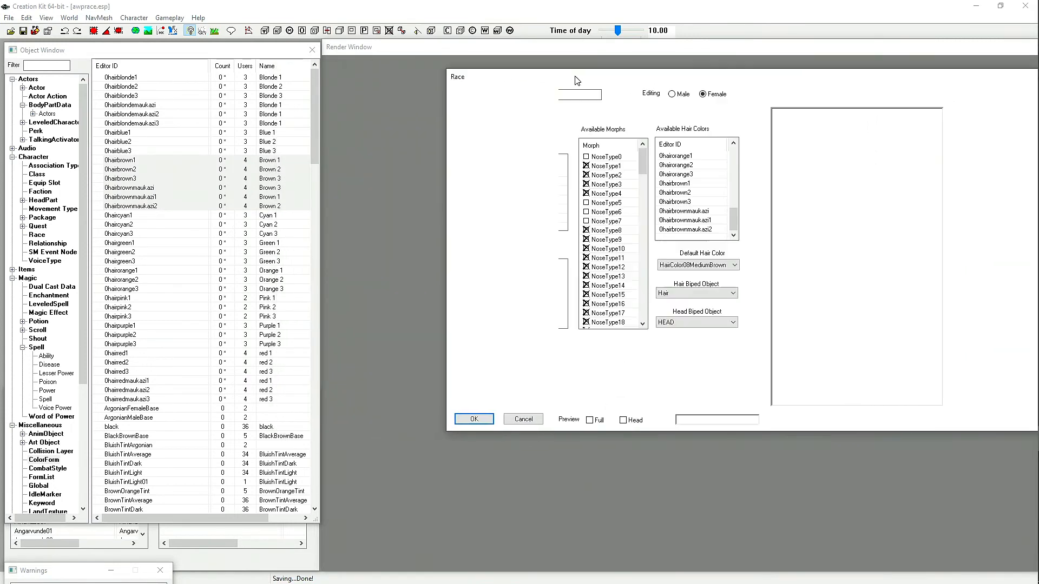
drag(451, 72, 450, 71)
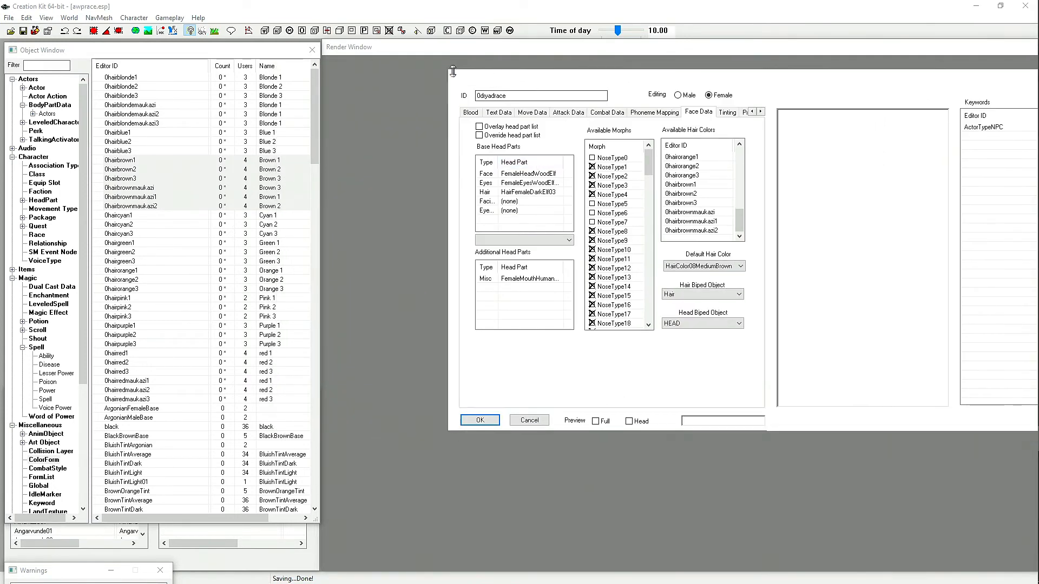
drag(528, 80, 459, 81)
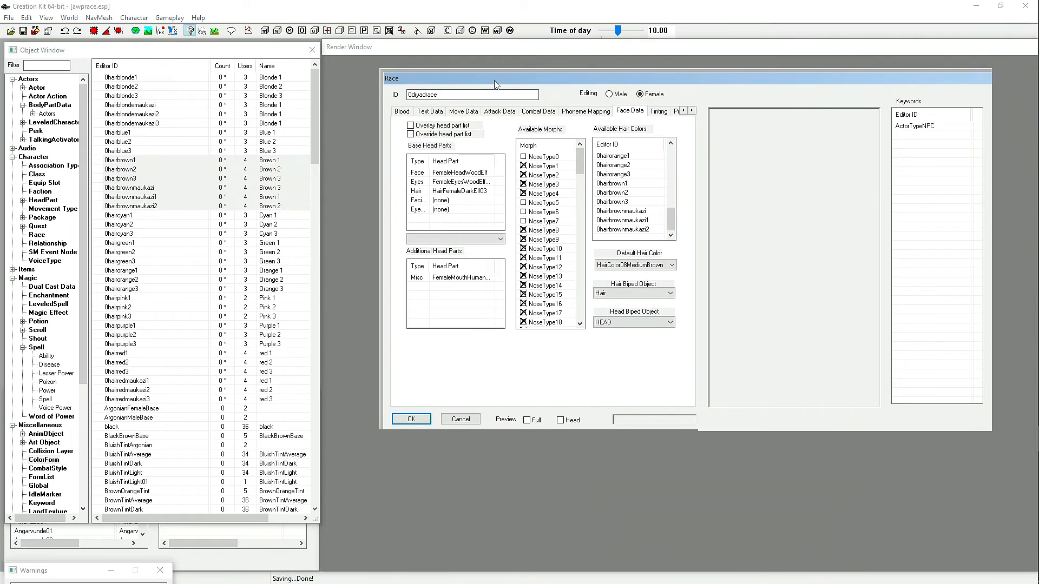
Move the Render Window lower and place the Race window closer to the Object Window.
click(392, 66)
drag(398, 52, 410, 153)
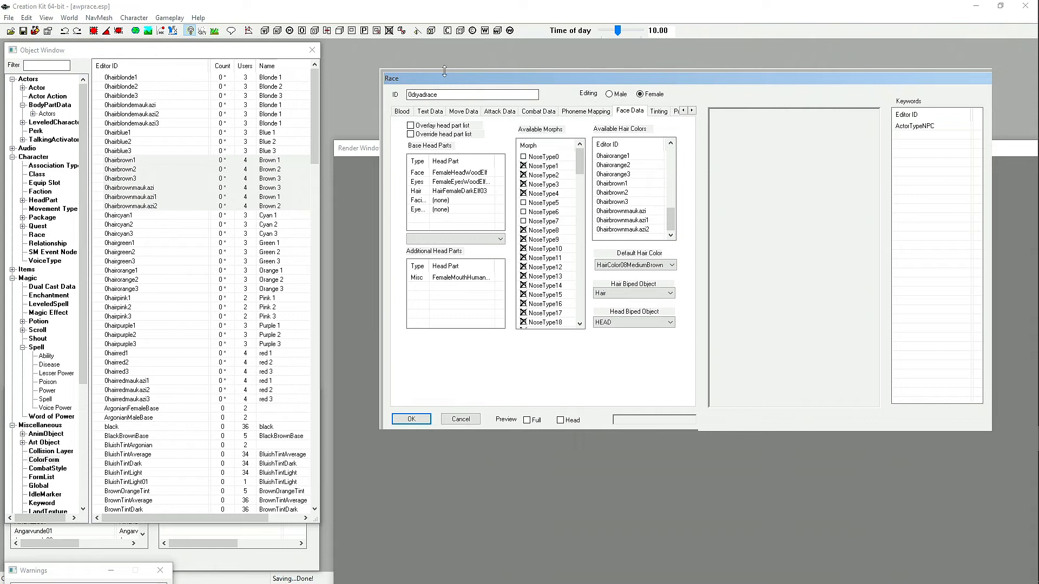
drag(445, 81, 413, 58)
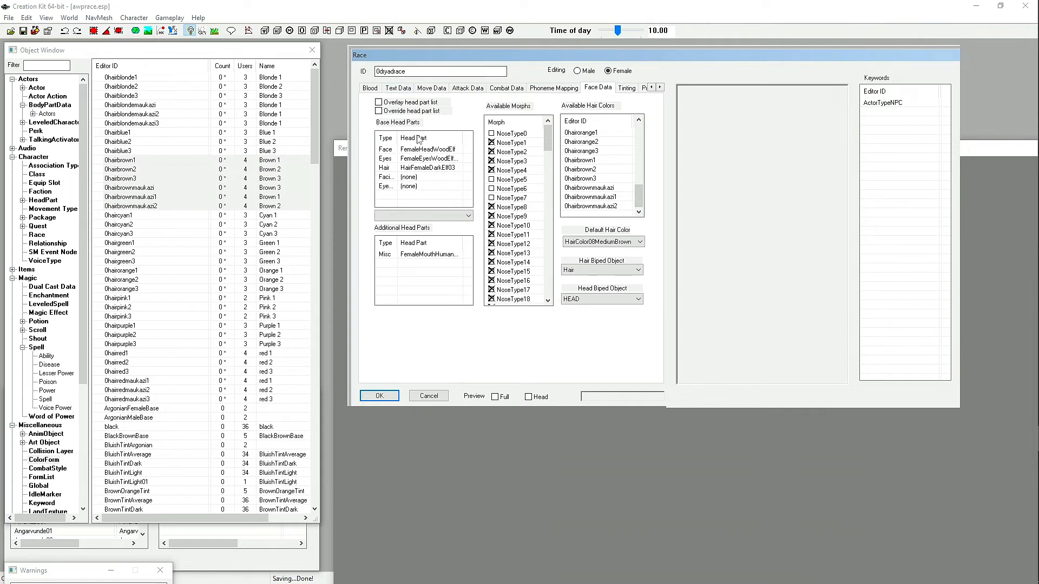
Show the Race objects, and filter the form lists by headparts.
click(38, 235)
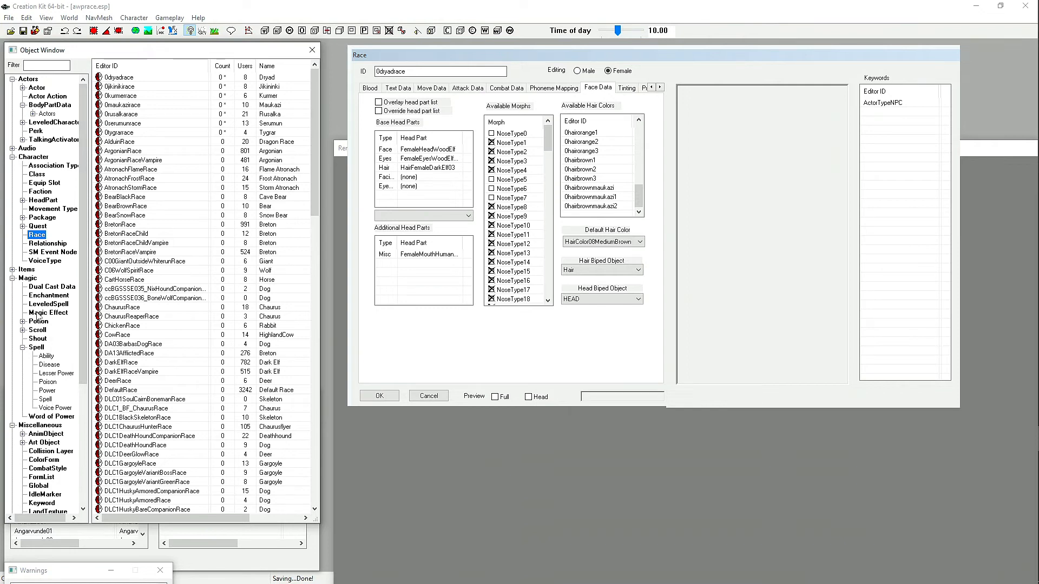
scroll(39, 319, down, 4)
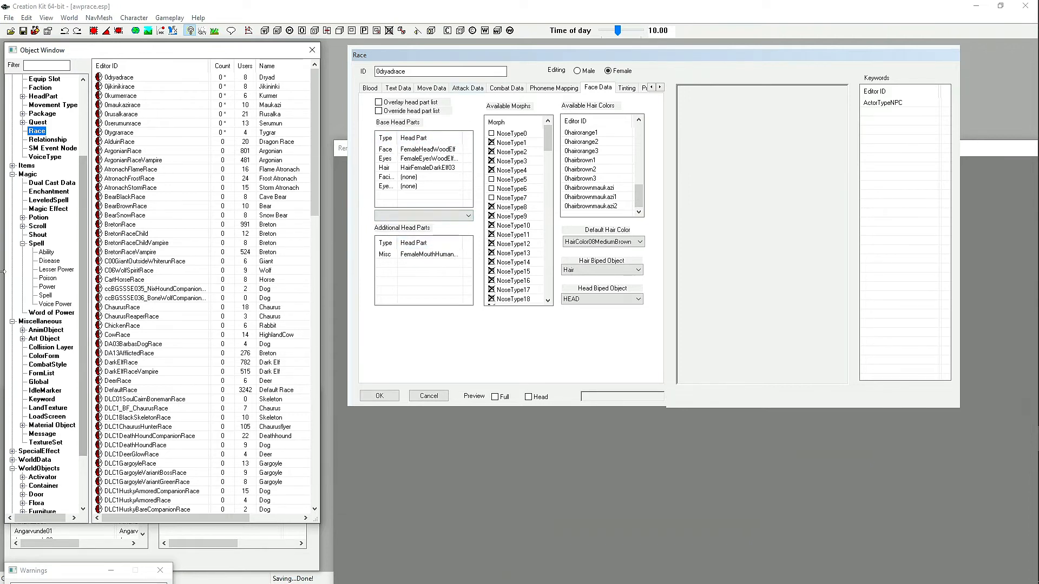
click(41, 373)
click(30, 66)
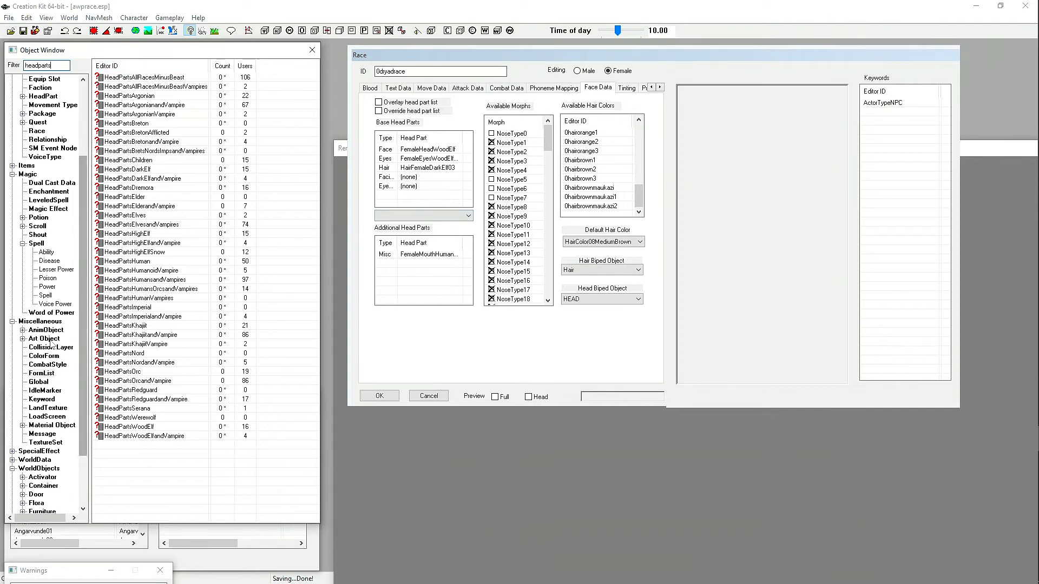
Show the unfiltered color forms and open a new ColorForm with Playable ticked for review, discarding it.
click(42, 356)
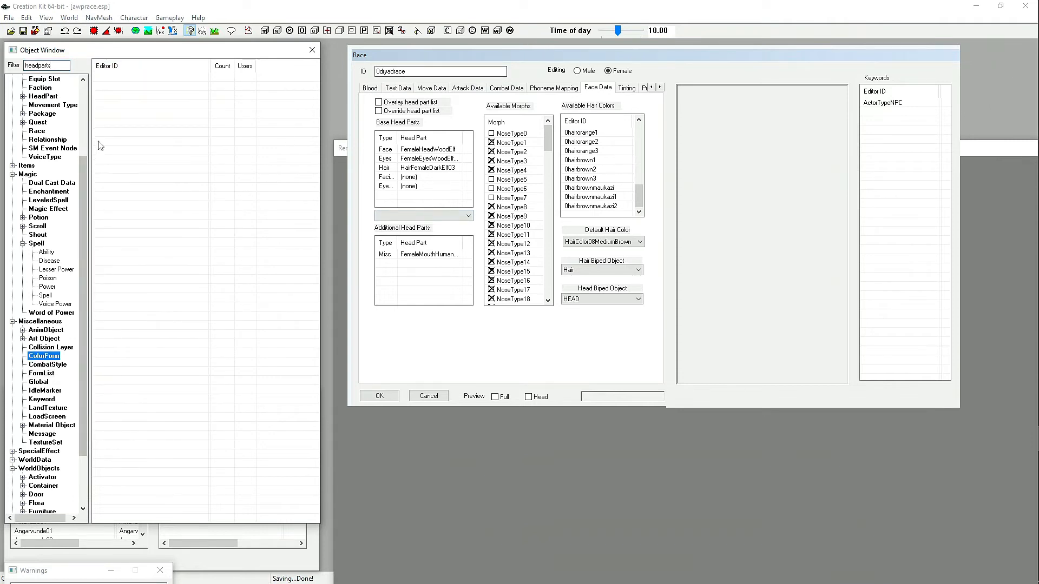
double_click(52, 65)
key(BackSpace)
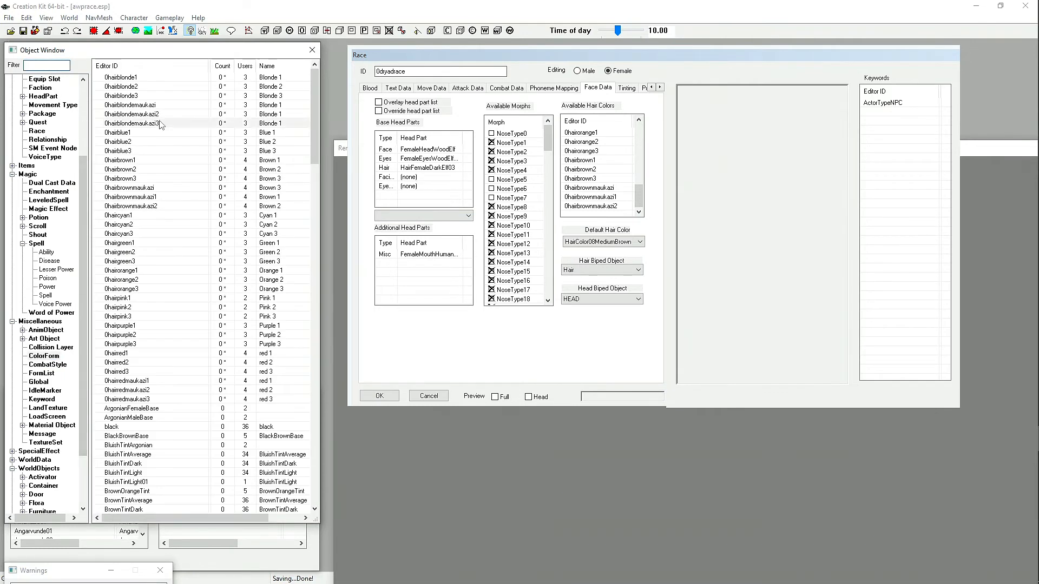
right_click(161, 125)
click(169, 130)
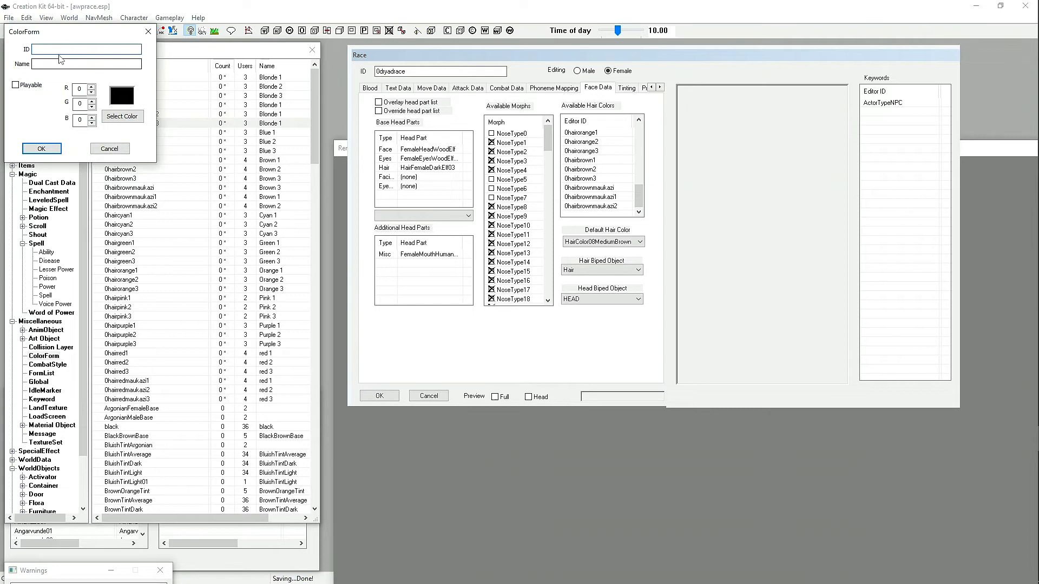
click(16, 85)
click(112, 148)
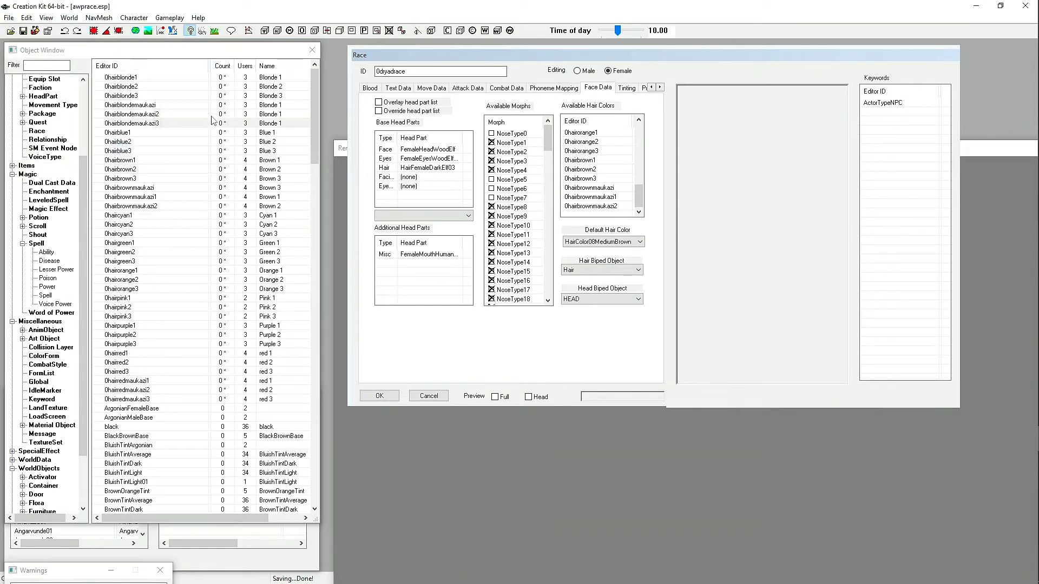
Open the HairColorList form list beside the color forms to review where custom hair colors go, and close it.
click(41, 374)
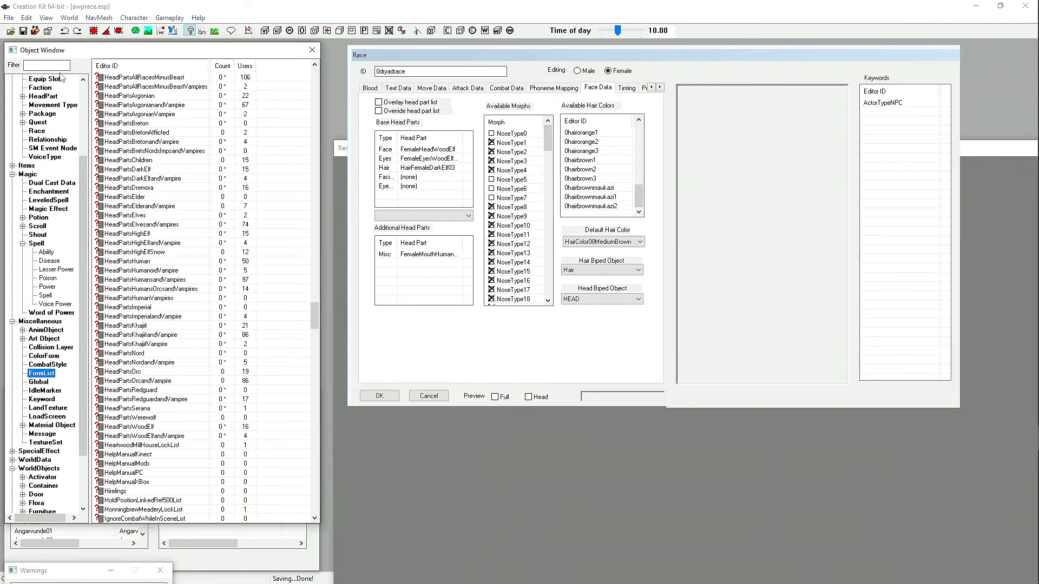
scroll(157, 176, up, 7)
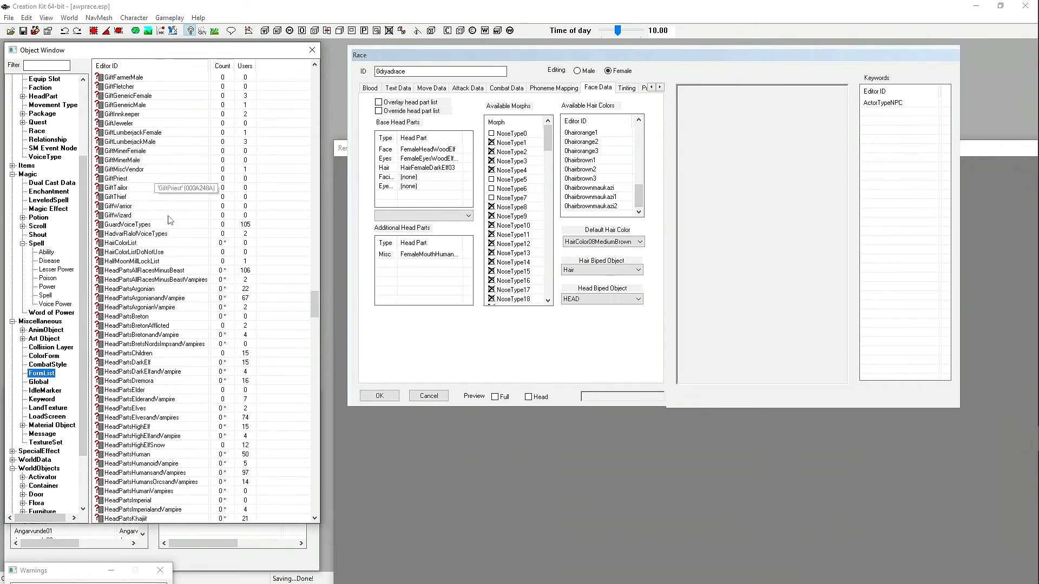
double_click(124, 242)
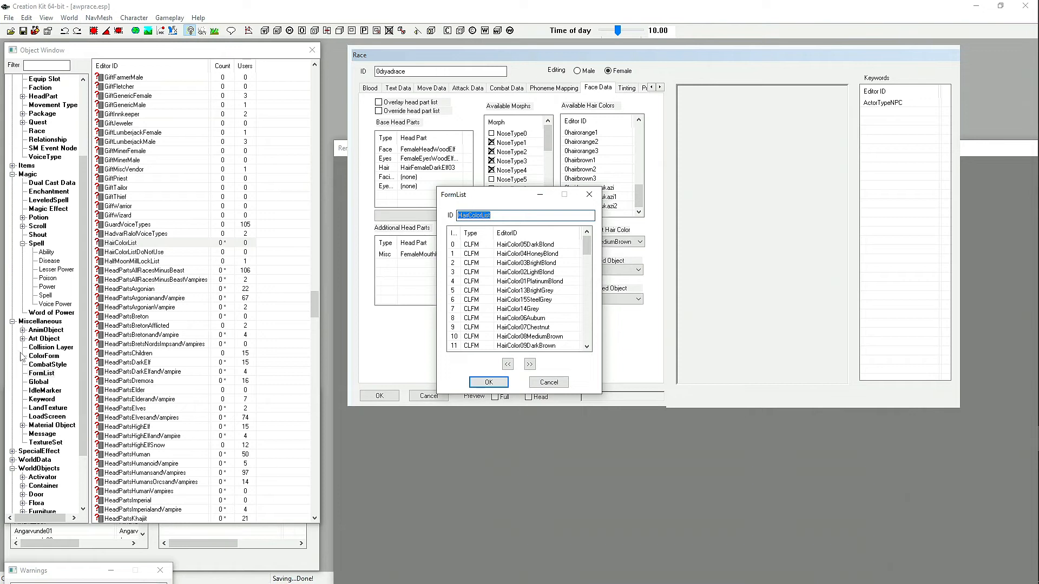
click(43, 356)
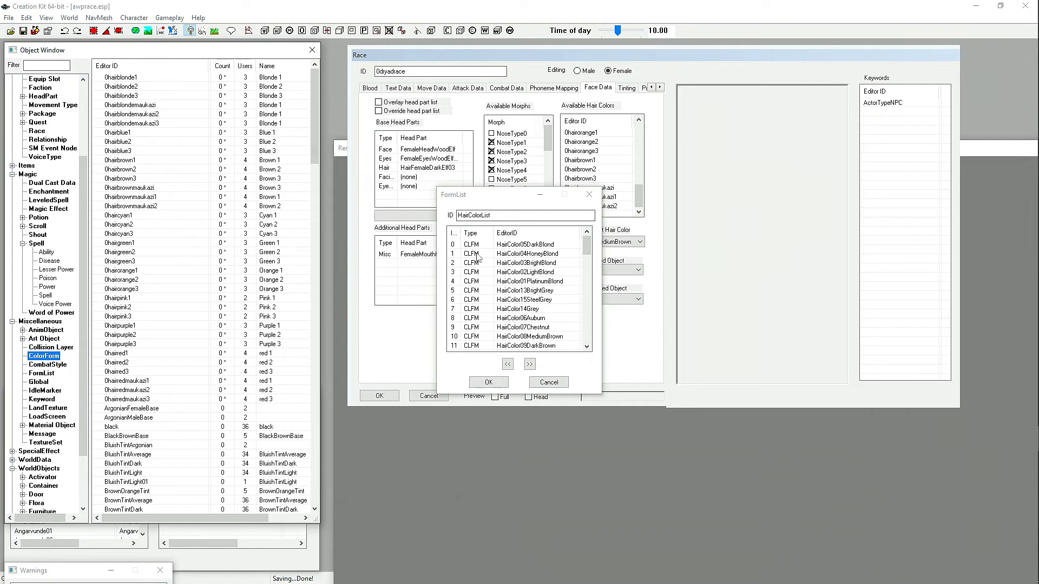
click(468, 202)
click(489, 382)
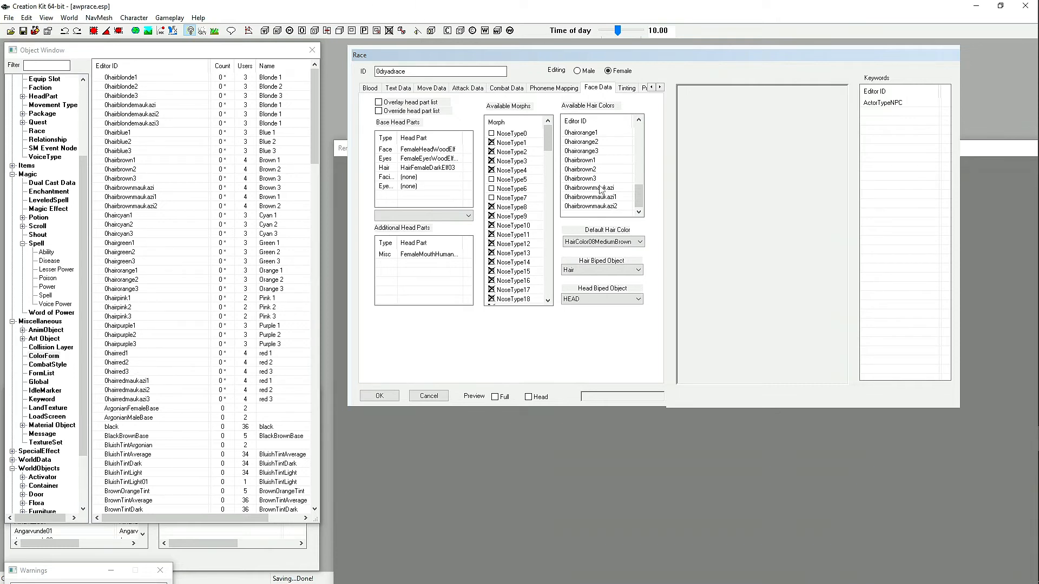
Switch the race to male editing and review the end of its Available Hair Colors.
click(578, 71)
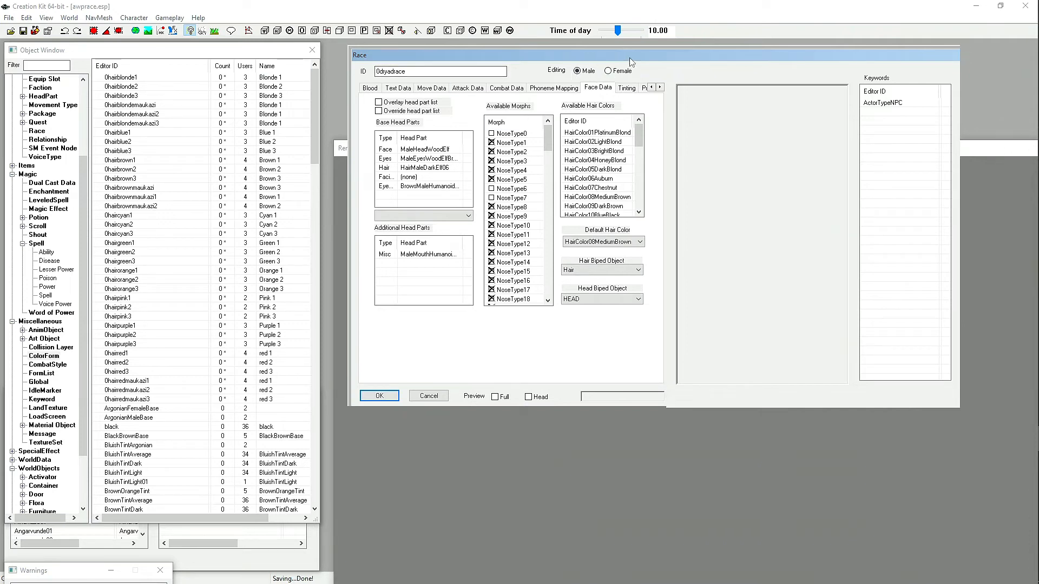
drag(639, 133, 648, 213)
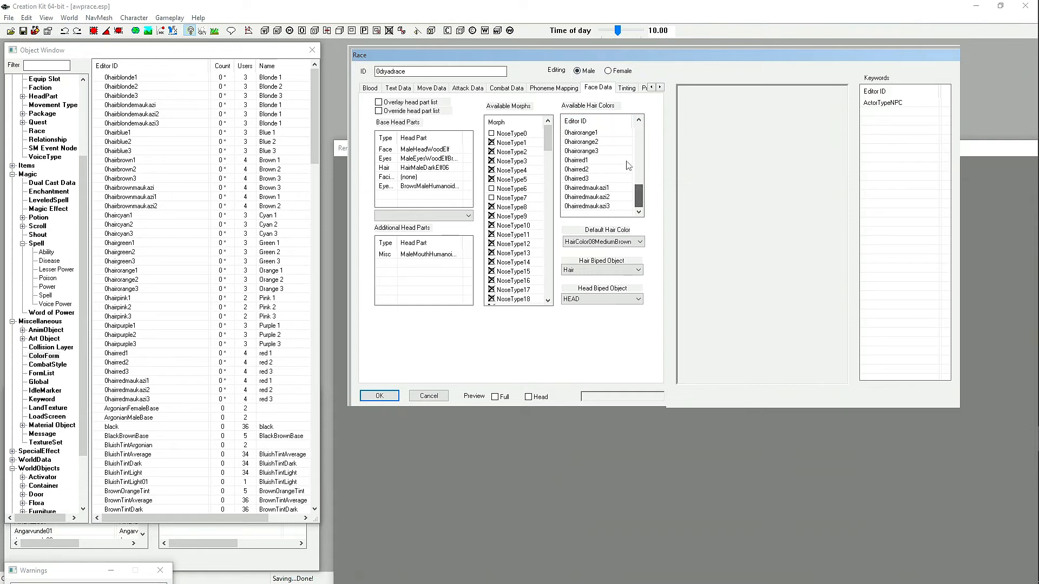
Open the race's Tinting data and examine the presets of the cheek, upper eye socket, skin tone and lip layers.
click(661, 87)
click(660, 87)
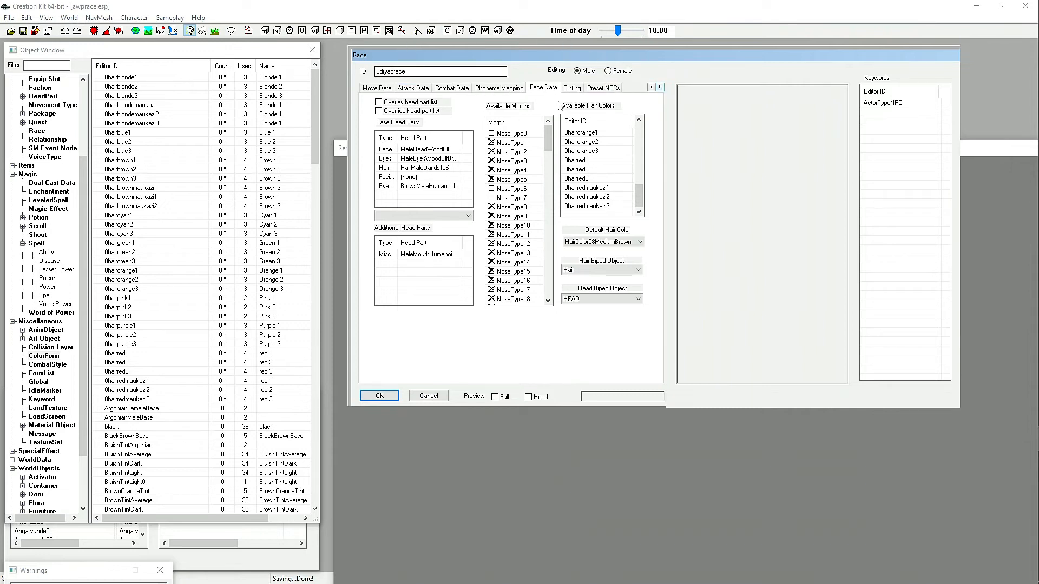
click(572, 88)
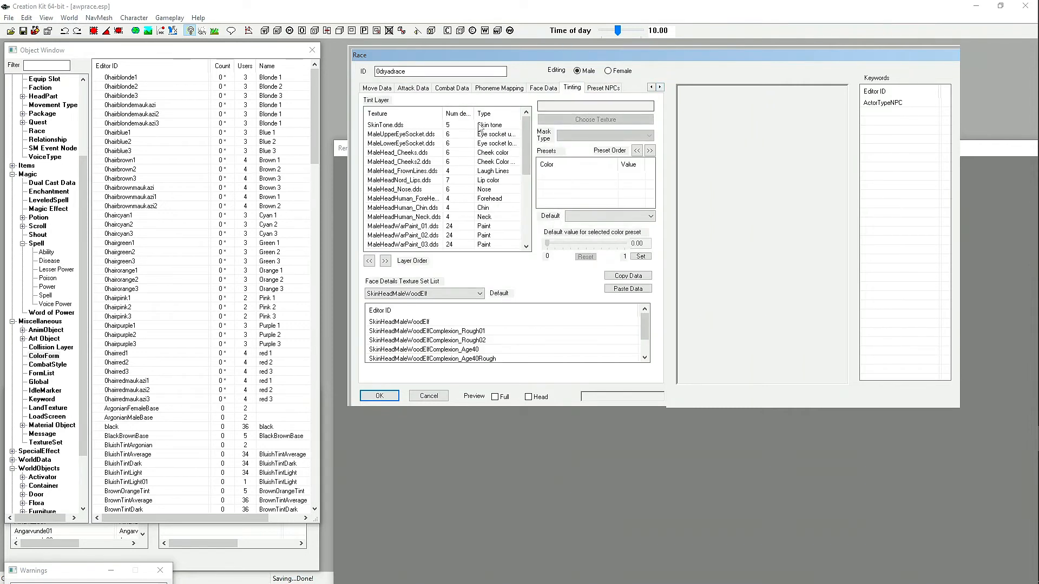
click(441, 154)
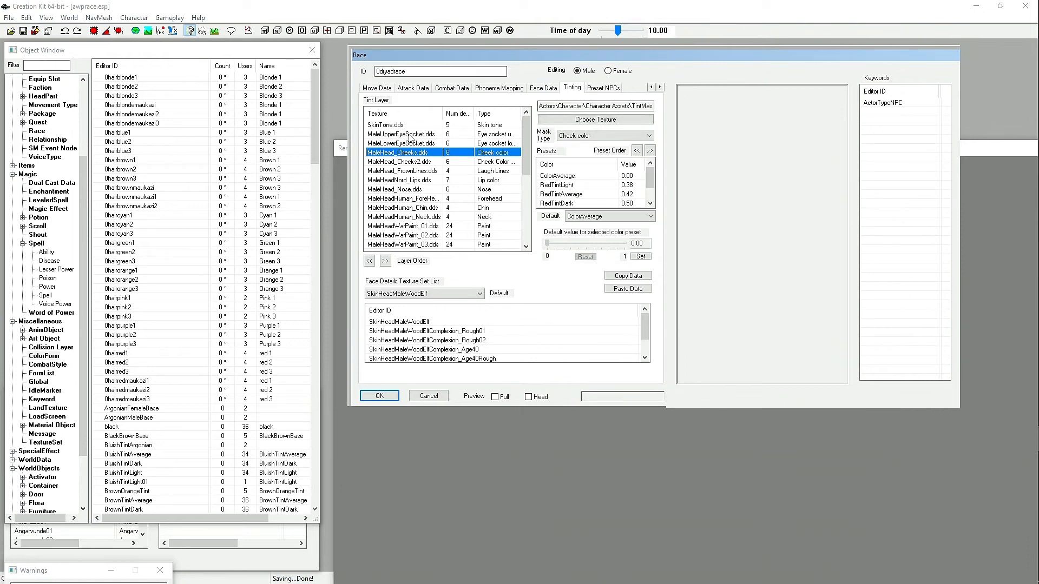
click(425, 136)
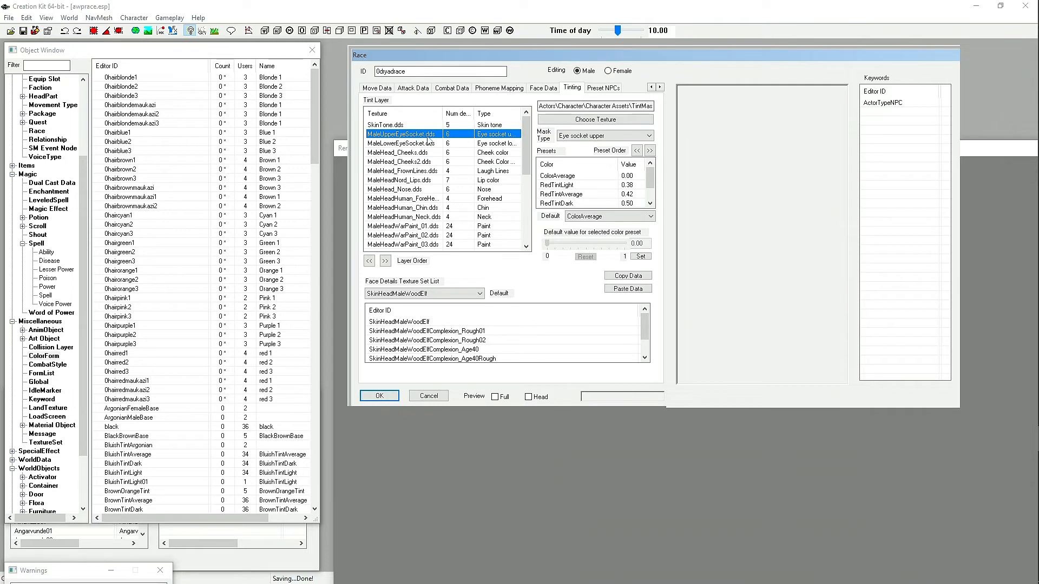
click(388, 126)
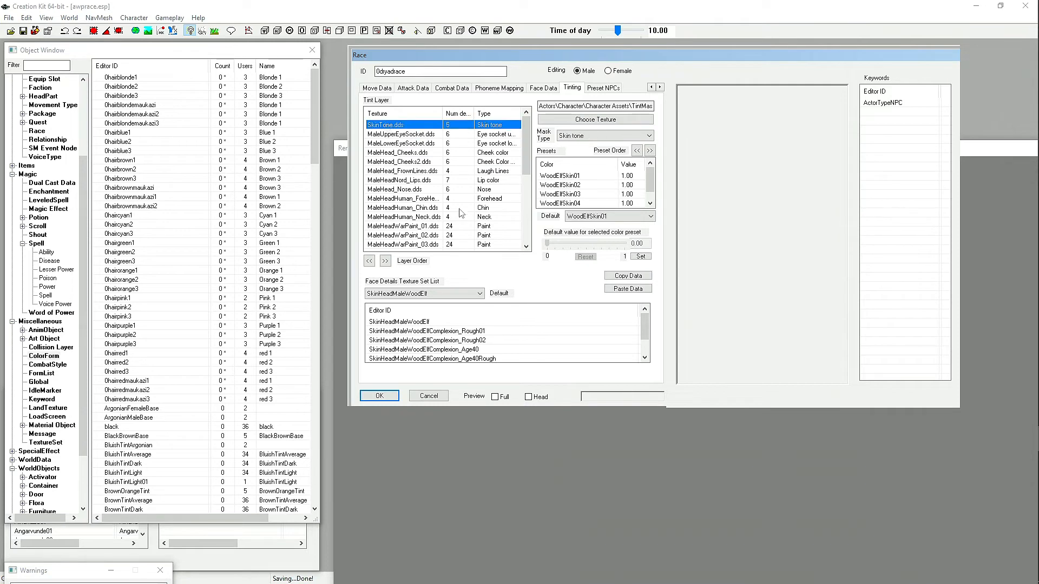
click(410, 156)
click(412, 181)
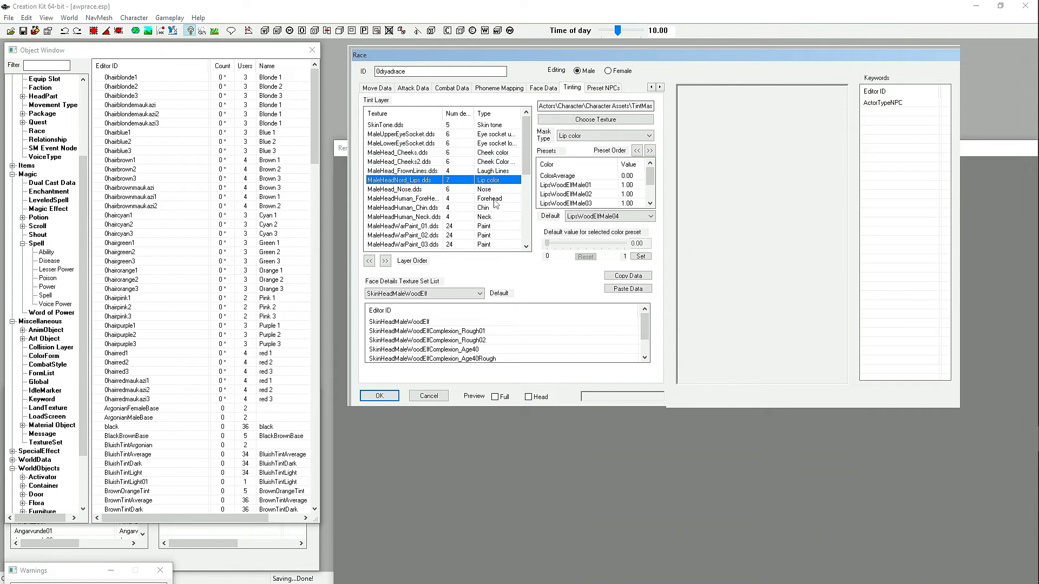
Examine the color presets of the MaleHeadWarPaint_01.dds tint layer and the remaining tint textures.
click(409, 227)
scroll(424, 210, down, 4)
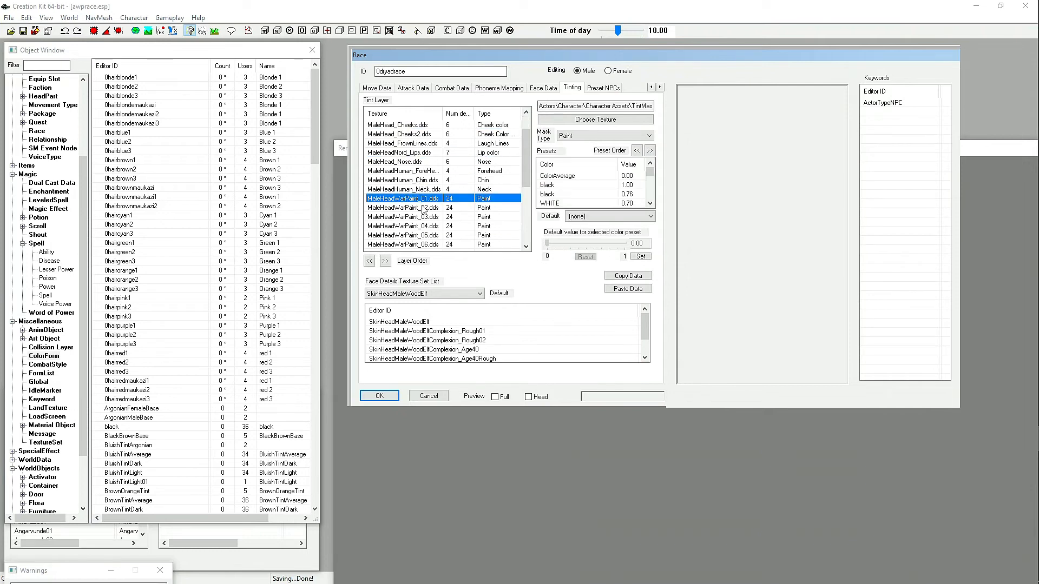
scroll(448, 213, down, 2)
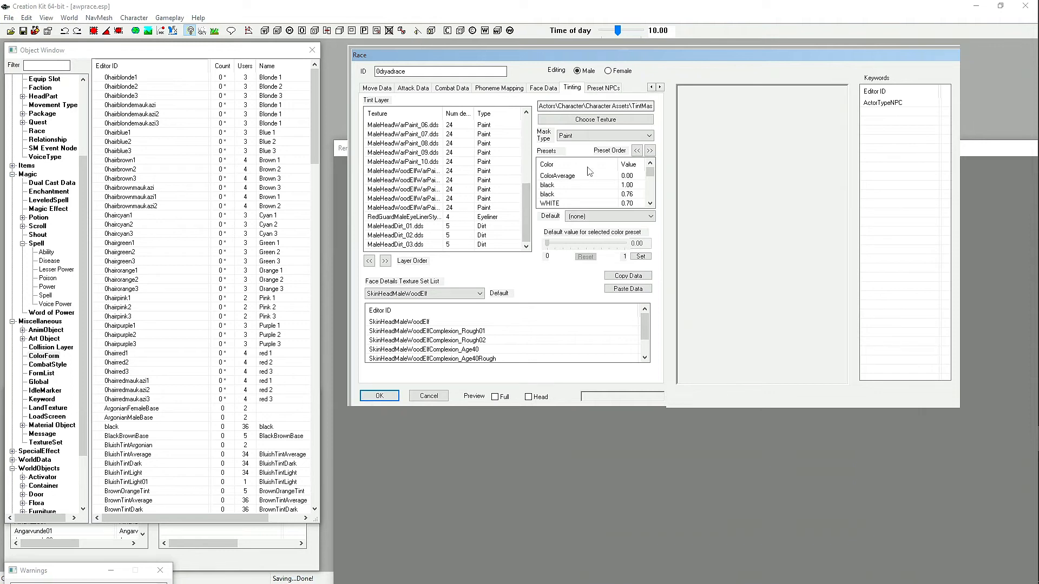
scroll(596, 190, down, 5)
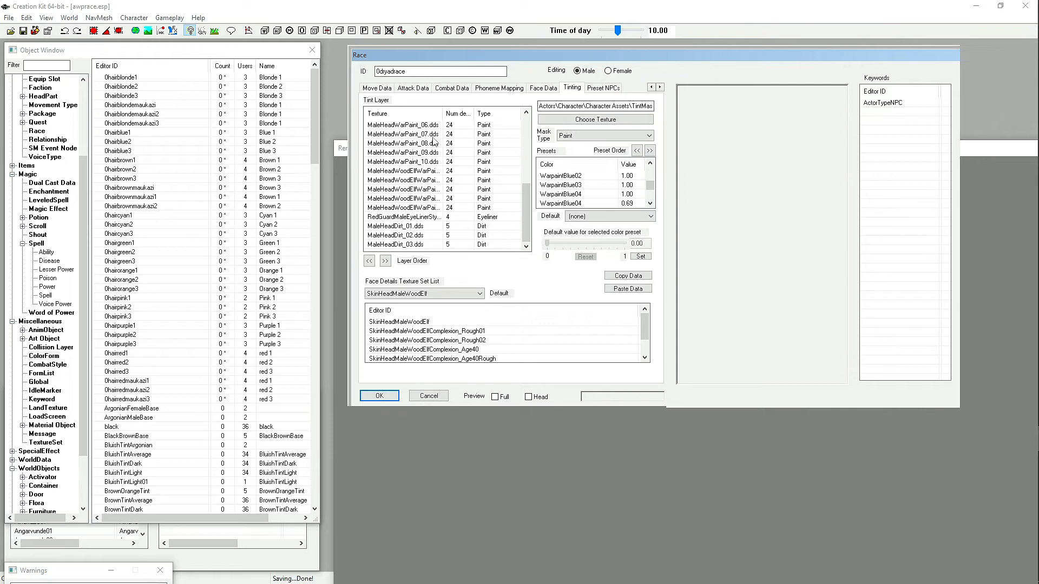
scroll(482, 186, up, 6)
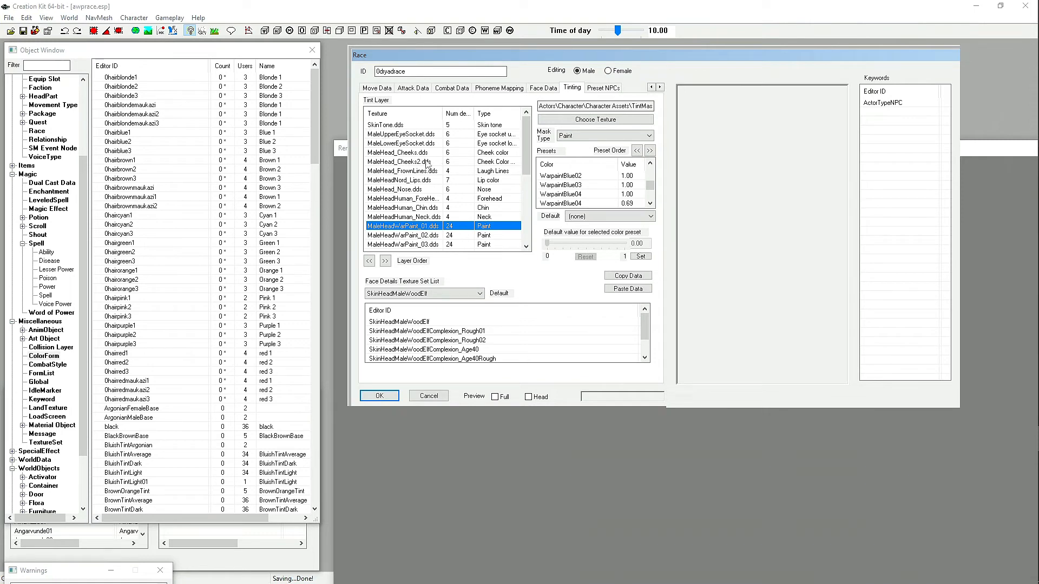
Examine the color presets of the MaleHead_Nose.dds tint layer and look through the war paint and dirt layers.
click(410, 190)
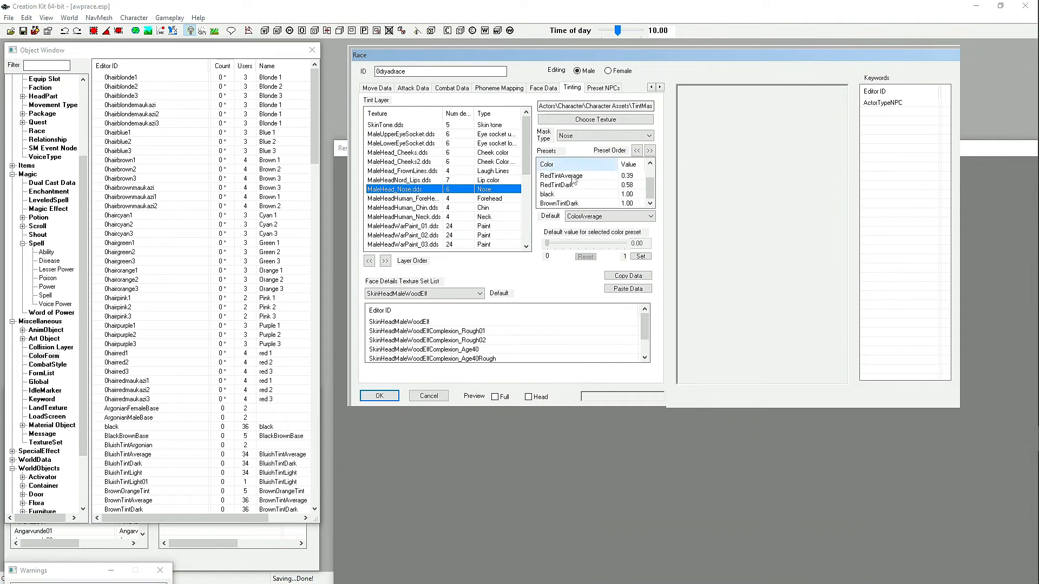
scroll(416, 194, down, 2)
scroll(416, 194, down, 2)
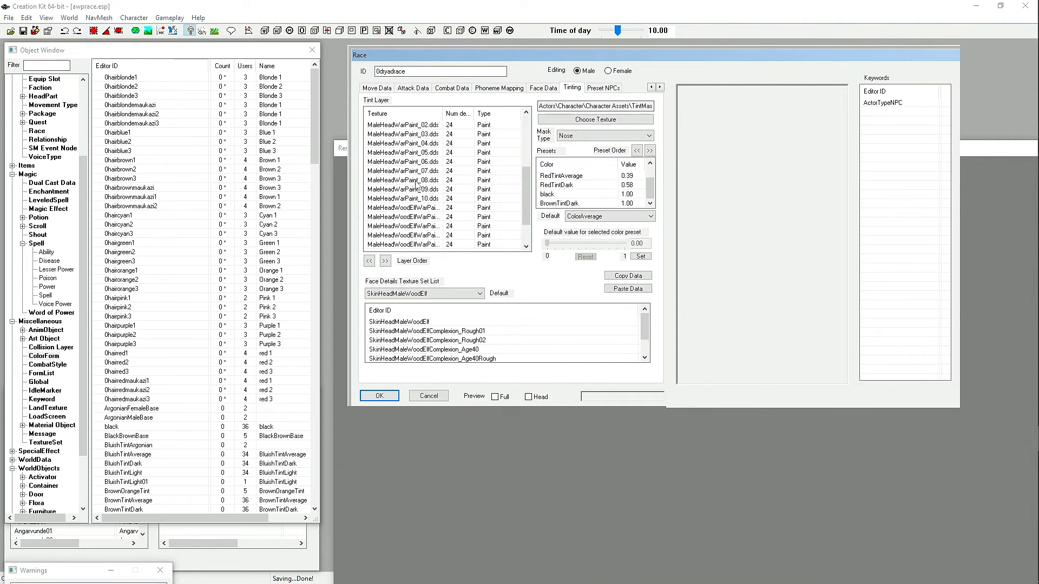
scroll(403, 195, up, 2)
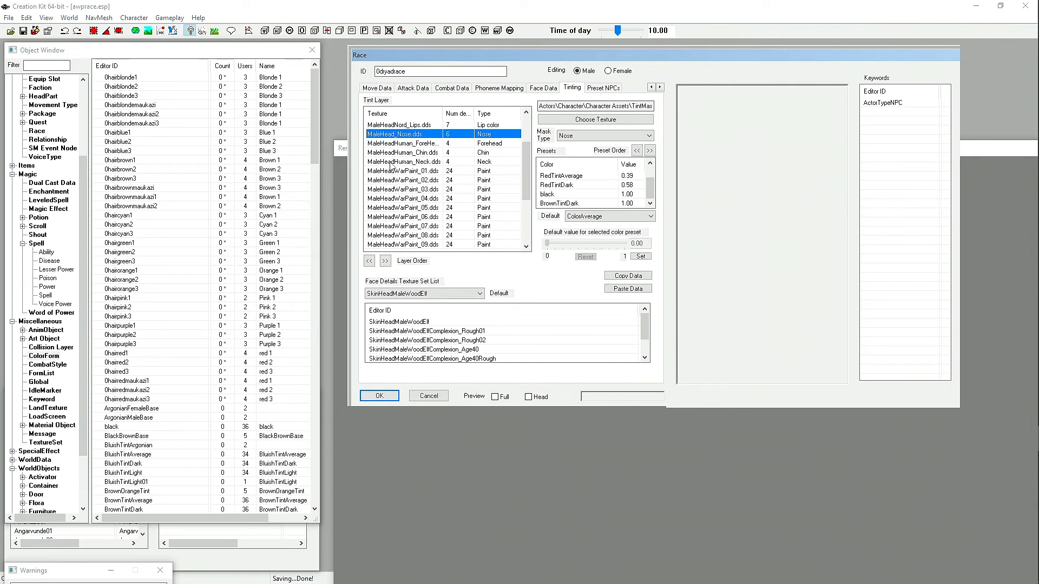
scroll(418, 208, down, 3)
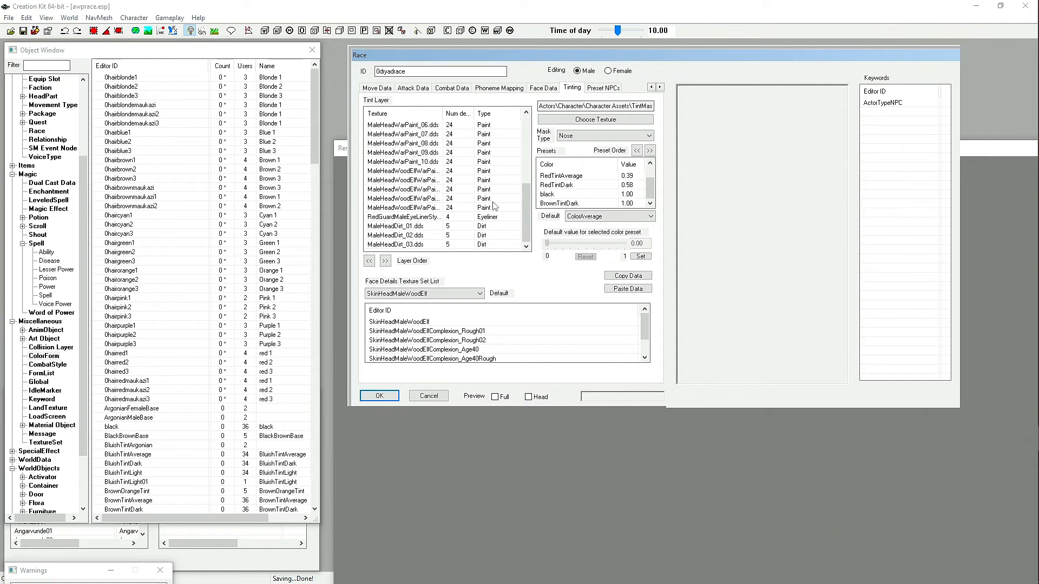
scroll(402, 166, up, 2)
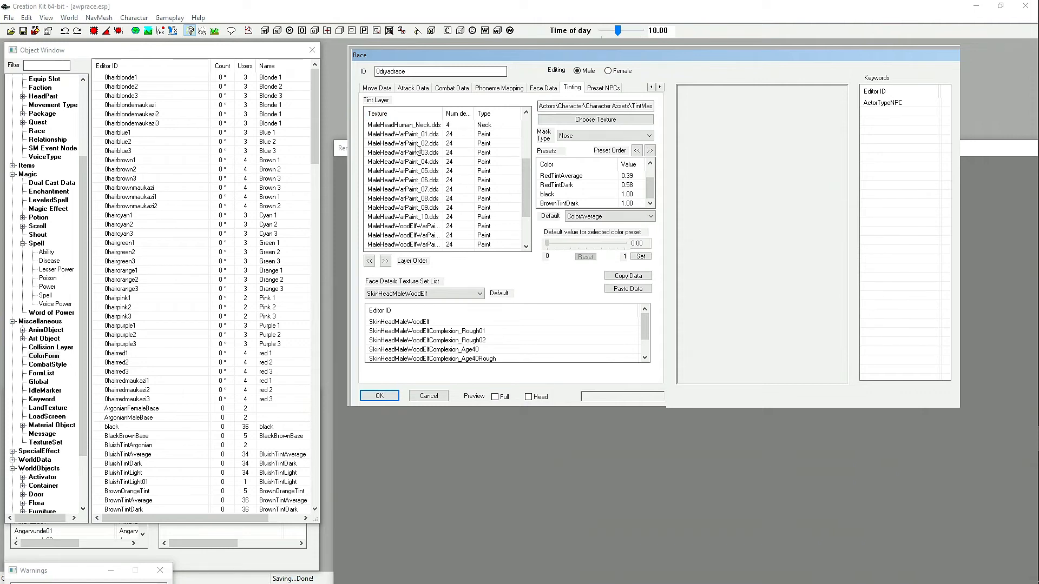
Widen the tint layers' Texture column to read the full file names, and view the available Mask Type options.
drag(443, 113, 465, 113)
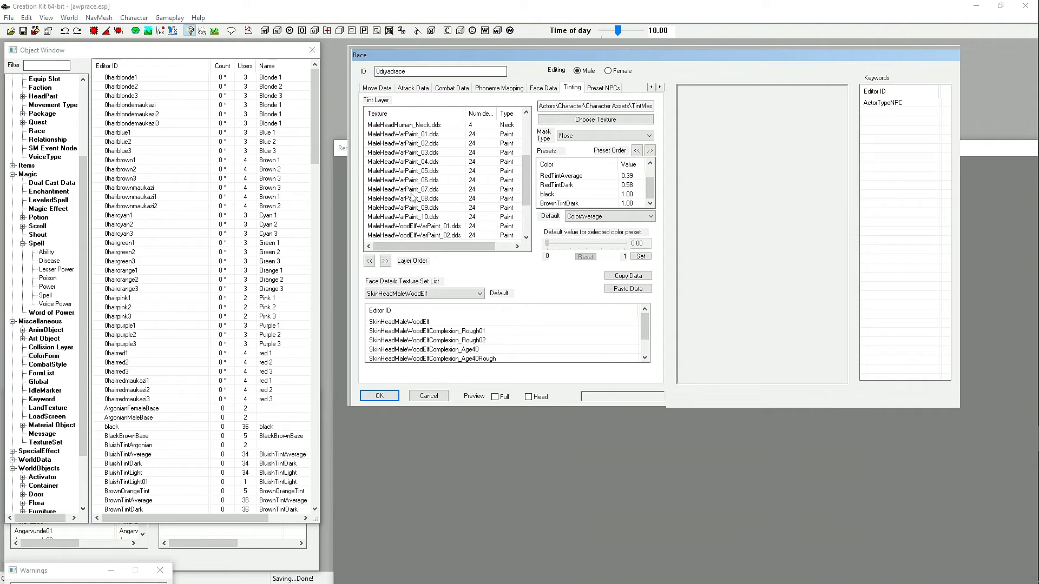
scroll(414, 205, down, 2)
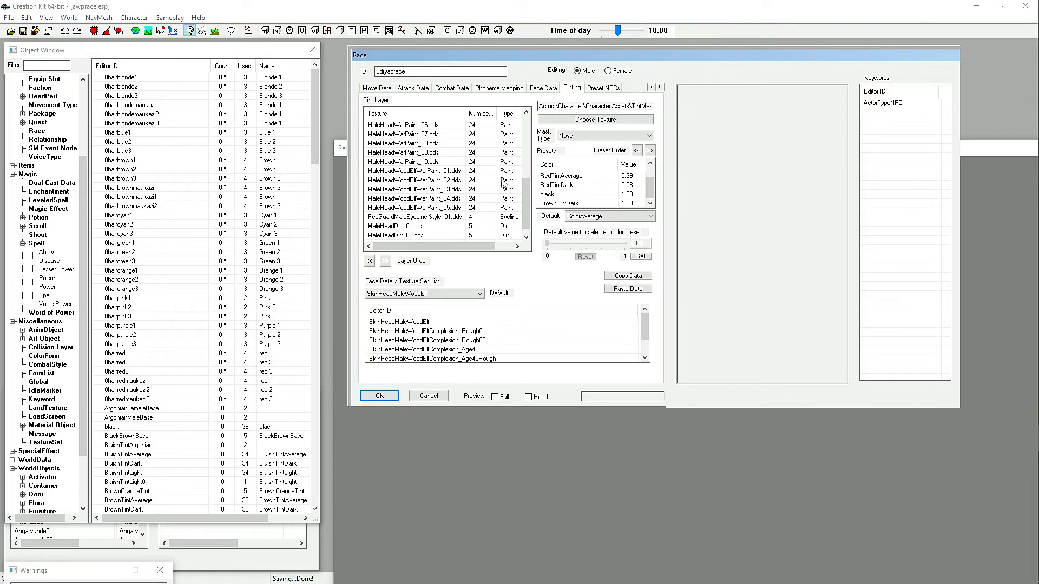
click(582, 136)
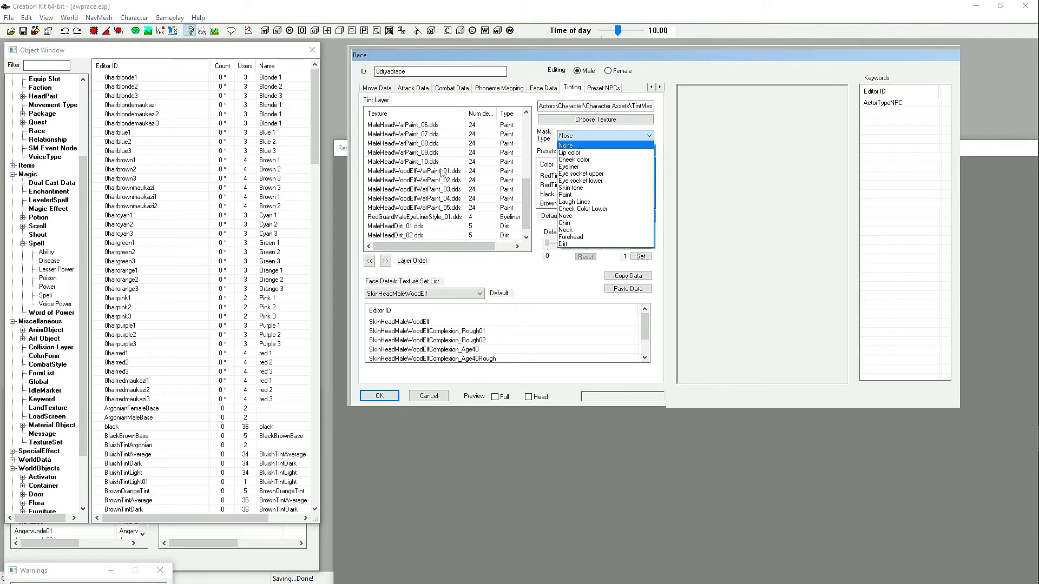
click(428, 182)
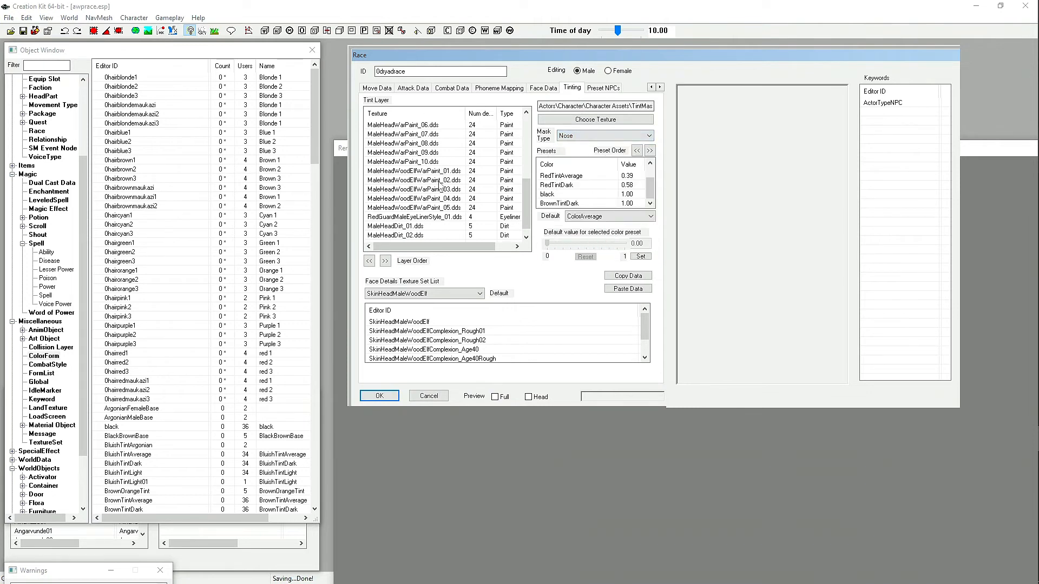
Switch the MaleHeadWoodElfWarPaint_02.dds tint layer's mask type to None and back to Paint.
click(428, 181)
click(582, 137)
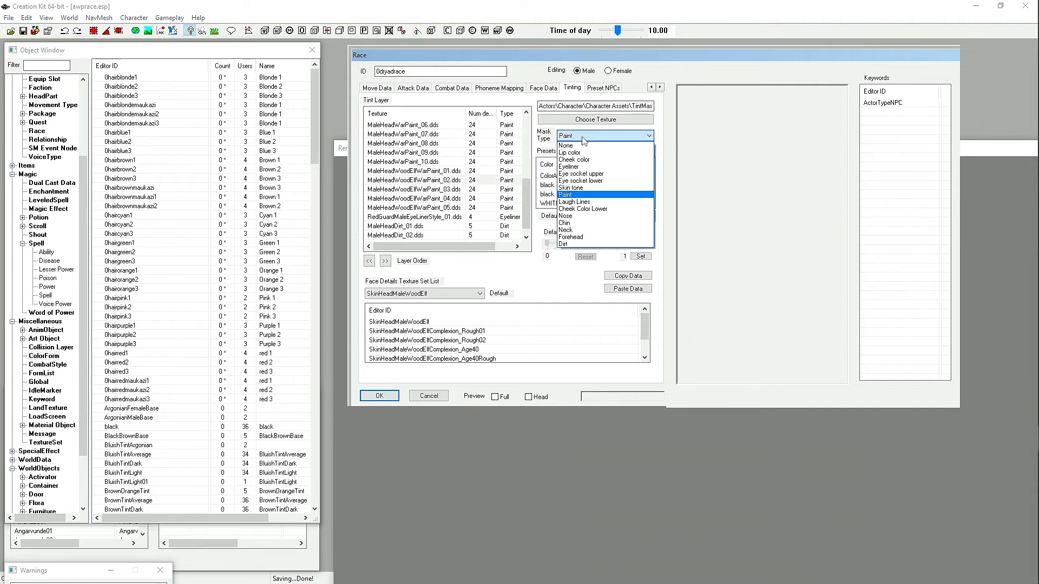
click(587, 142)
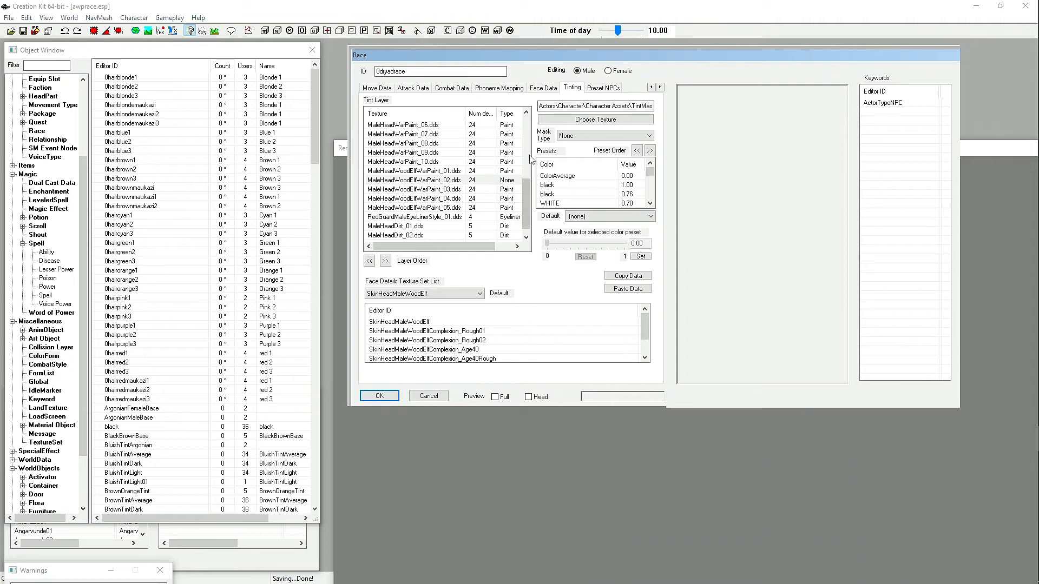
click(503, 181)
click(571, 138)
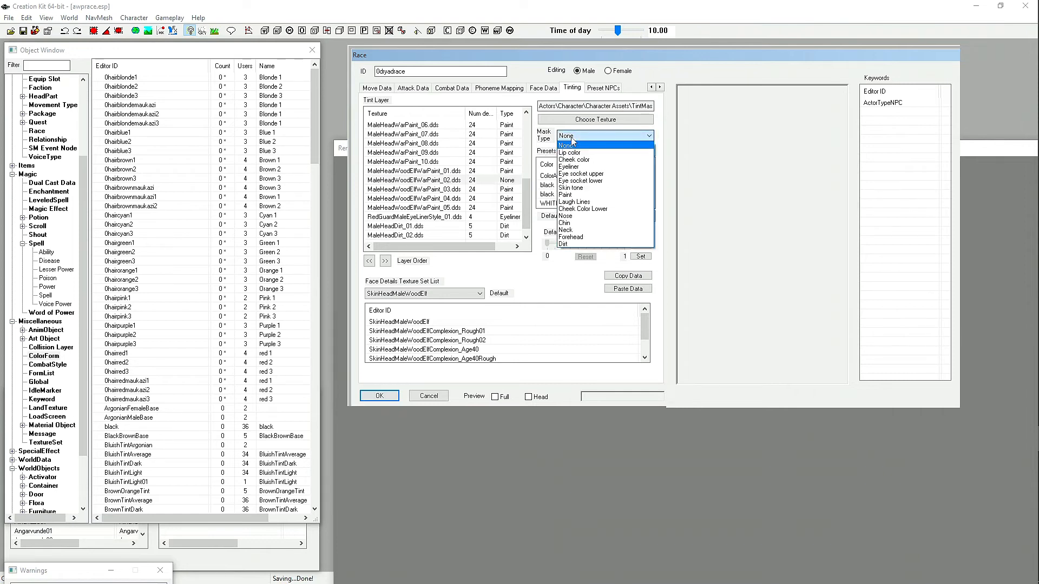
click(566, 195)
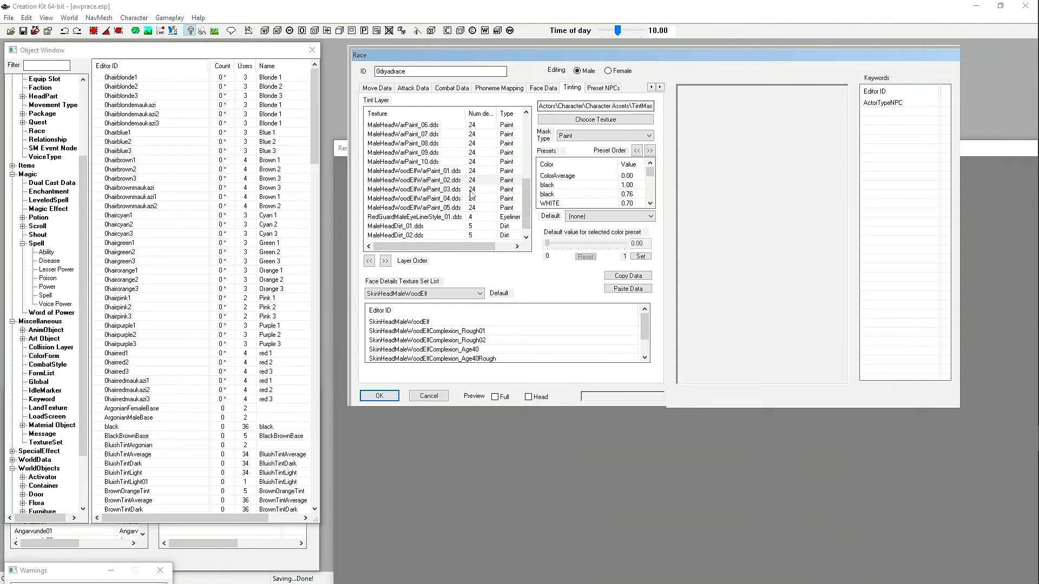
Look through the race's female tint layers and return to the male ones.
click(607, 71)
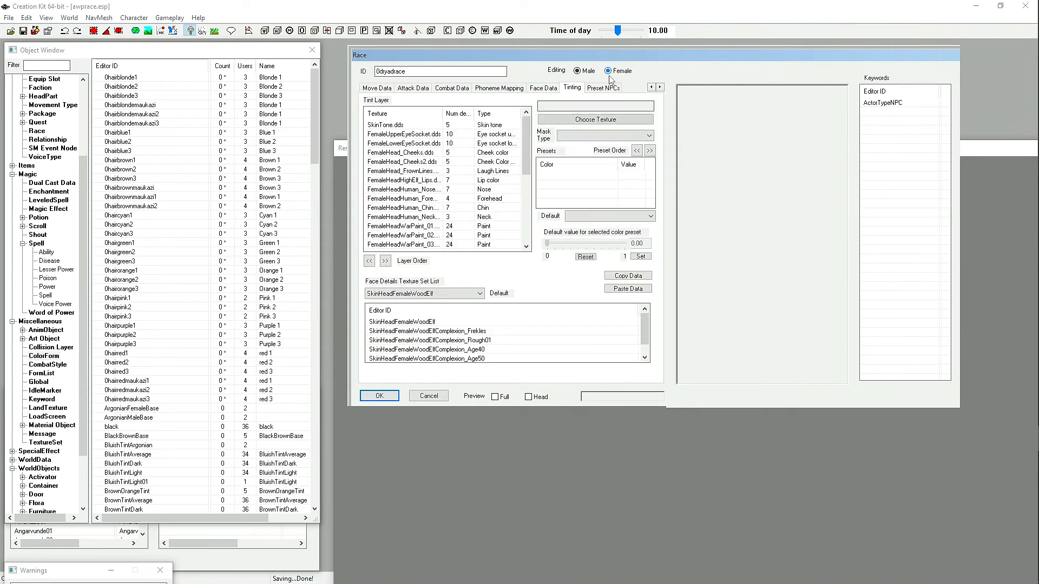
scroll(485, 170, down, 5)
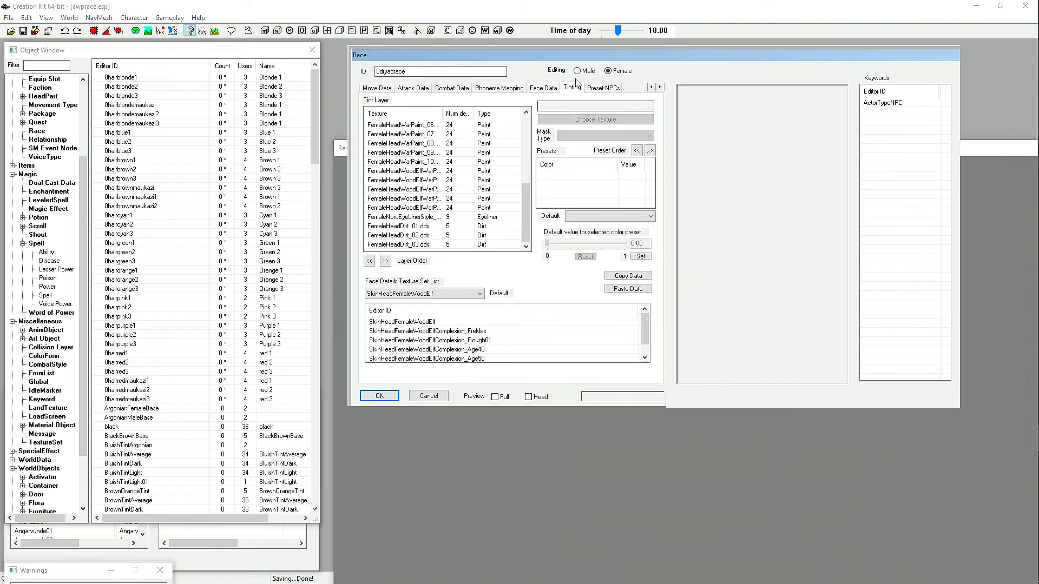
scroll(433, 201, up, 3)
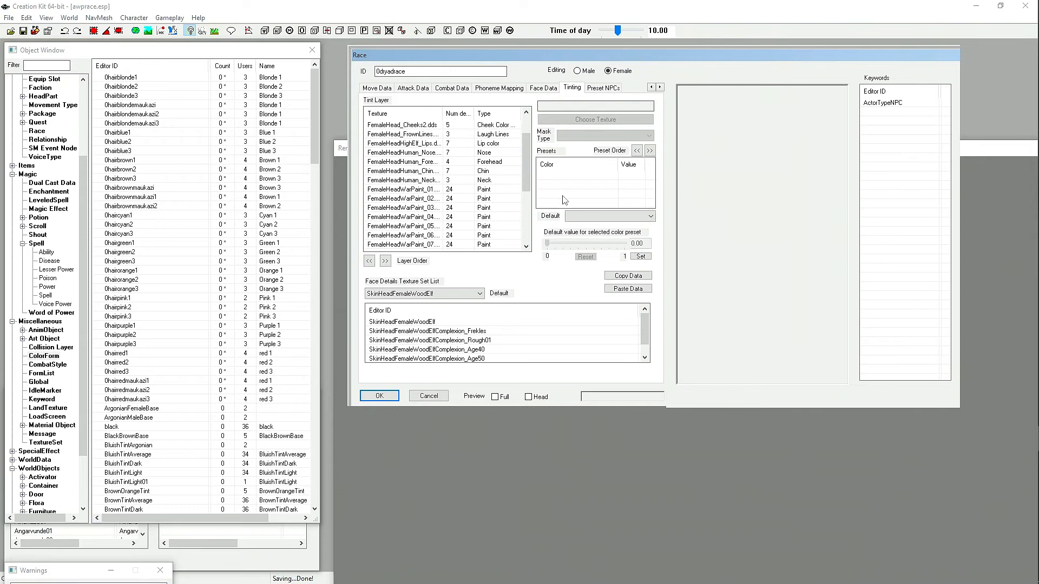
scroll(439, 222, down, 3)
scroll(474, 174, up, 6)
click(577, 70)
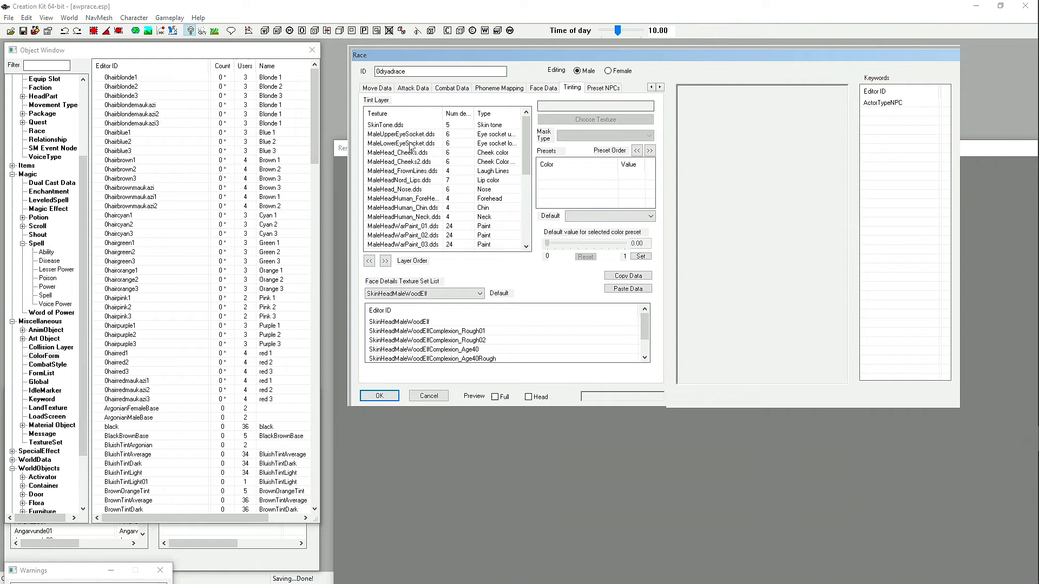
Add the color forms HighElfSkin01 through HighElfSkin05 to the presets of the male SkinTone.dds tint layer.
click(383, 125)
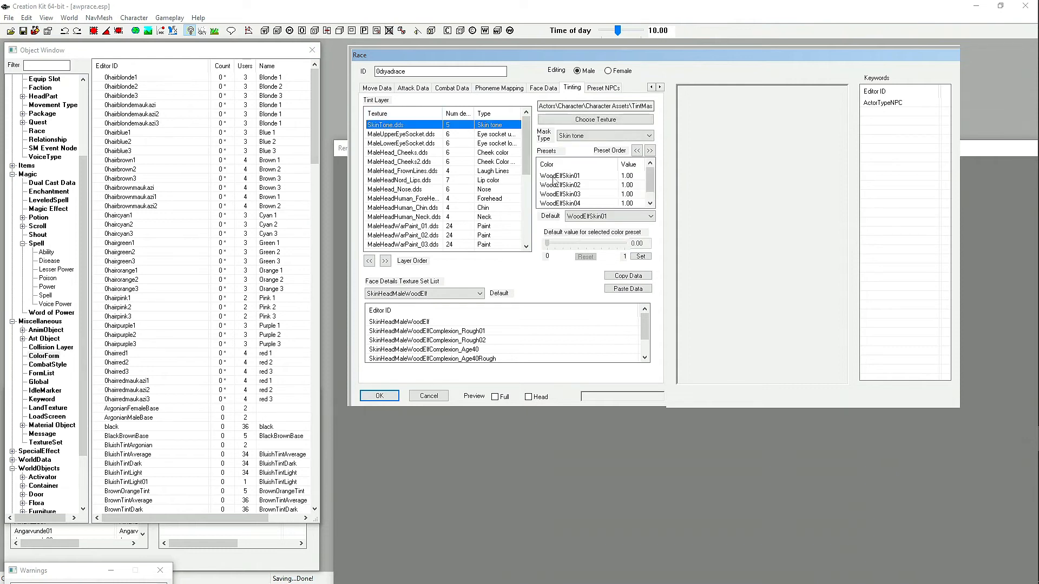
scroll(586, 197, down, 1)
scroll(144, 250, down, 7)
scroll(144, 249, down, 4)
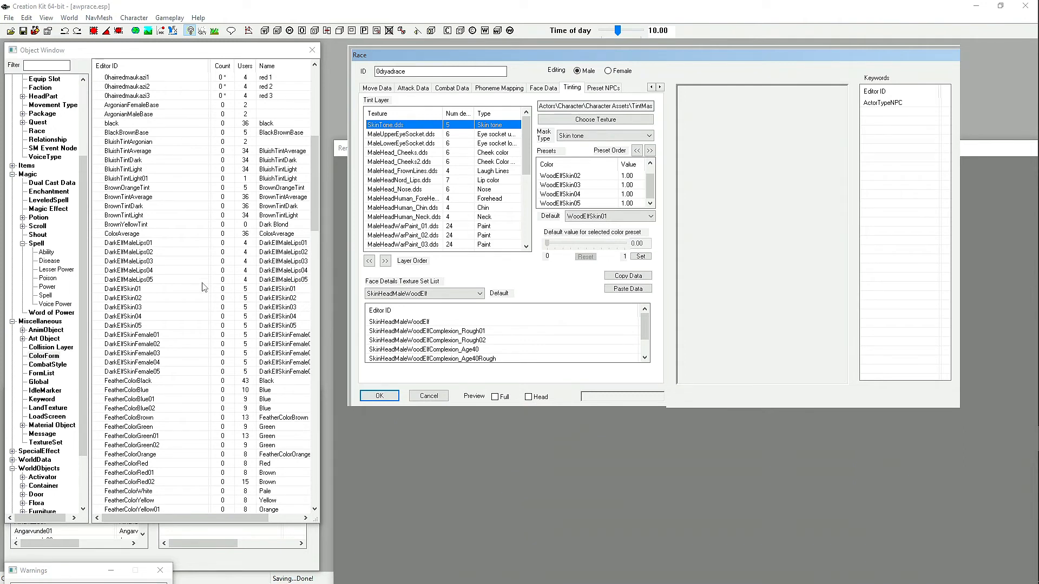
scroll(203, 287, down, 2)
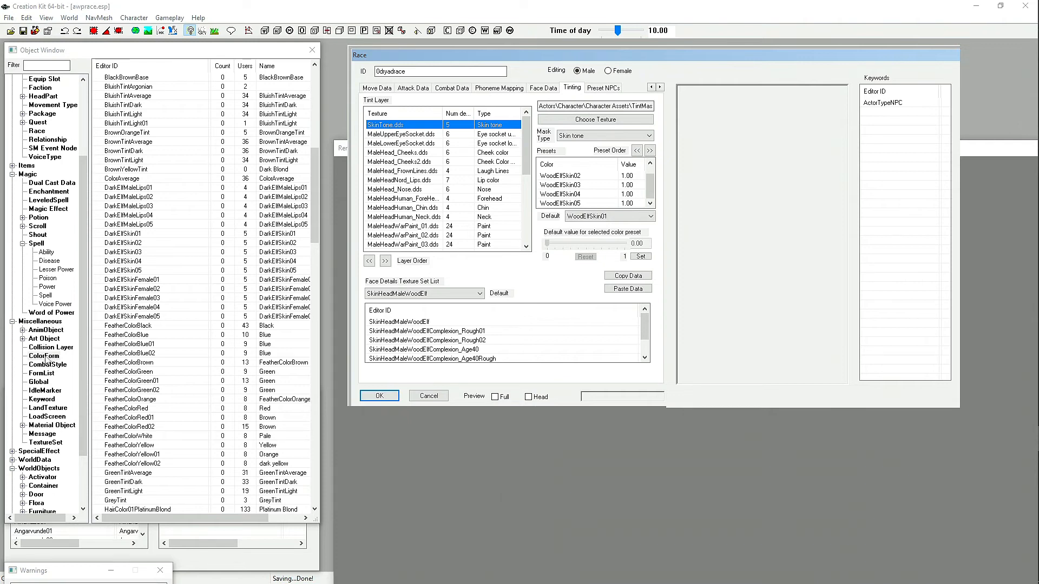
click(50, 323)
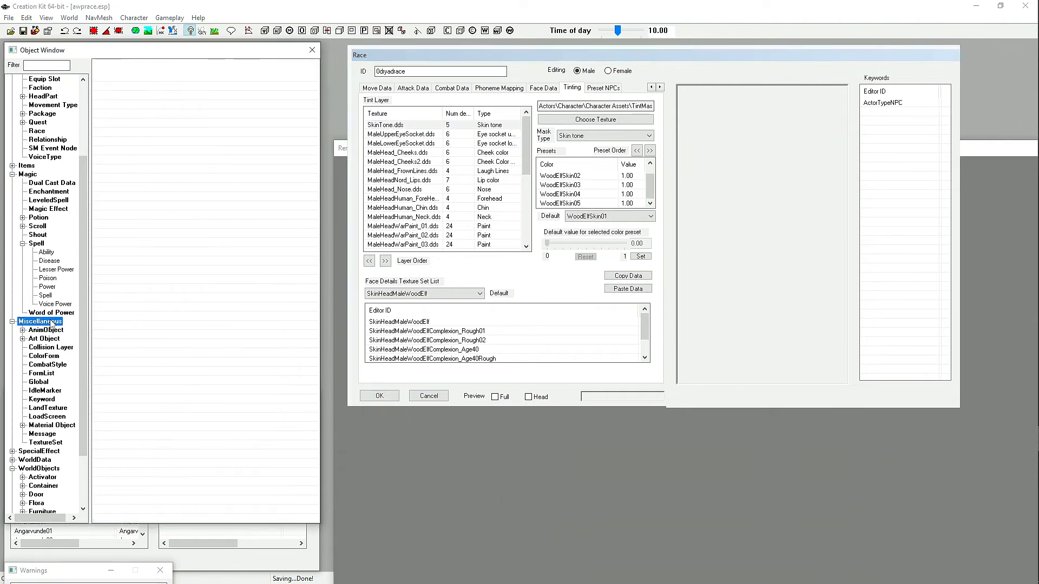
click(44, 356)
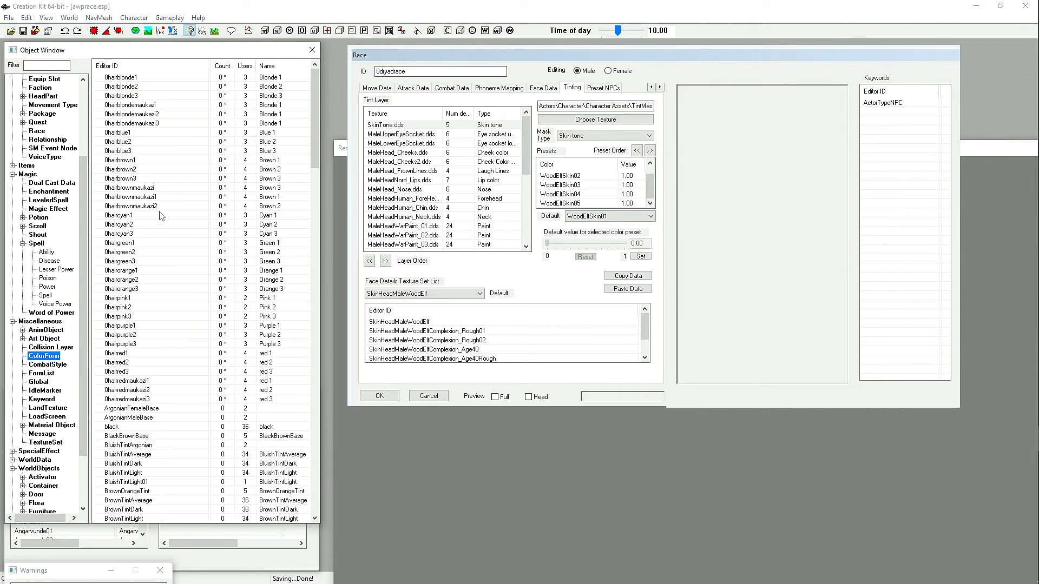
scroll(161, 219, down, 12)
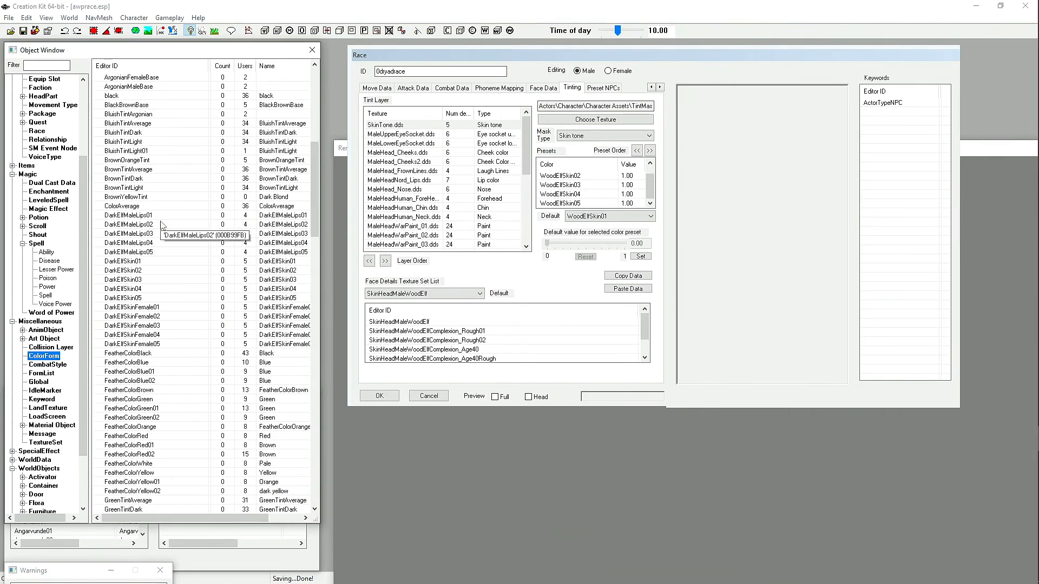
scroll(161, 221, down, 20)
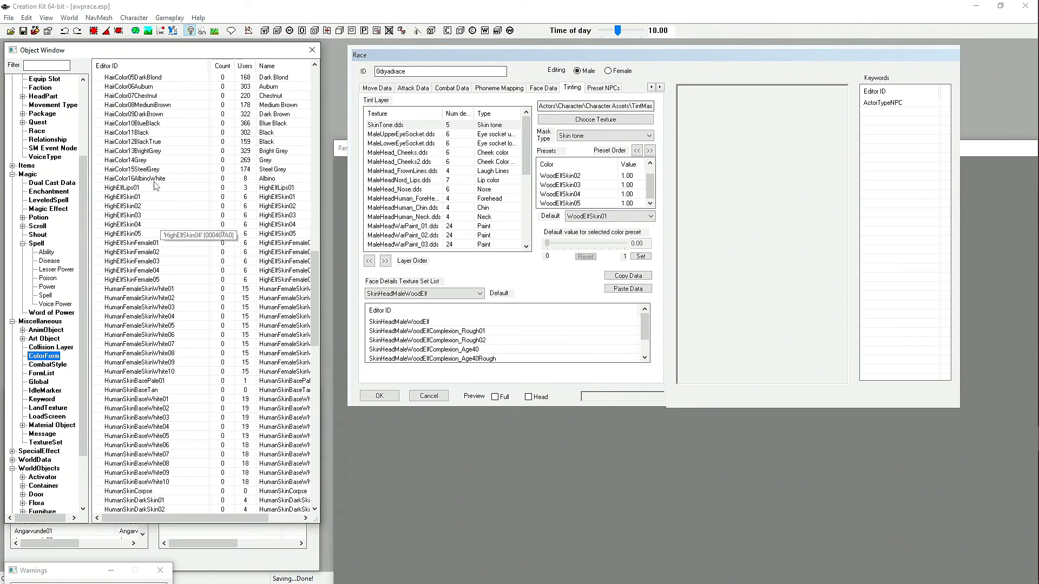
click(119, 198)
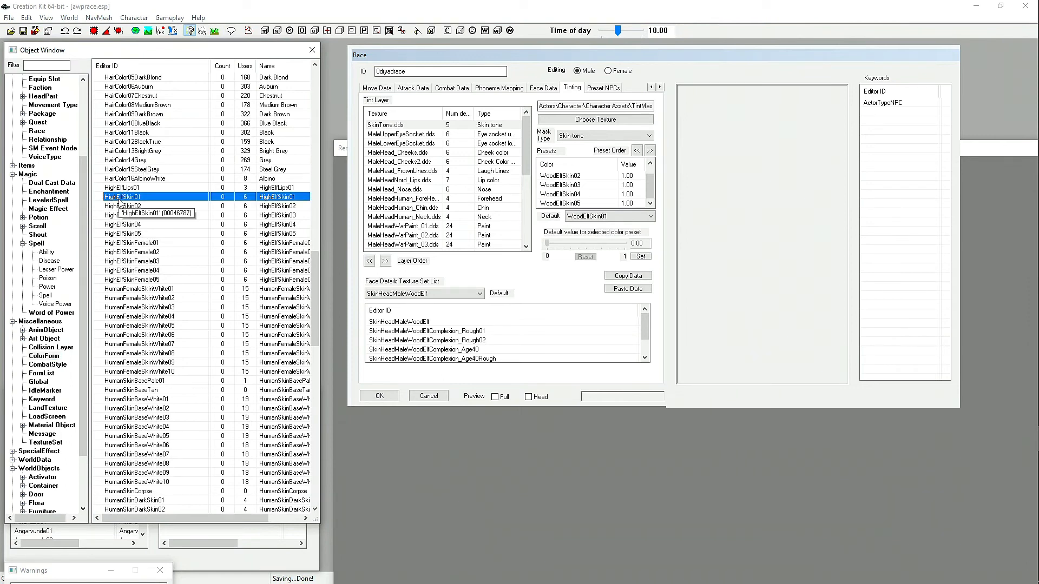
shift+click(135, 234)
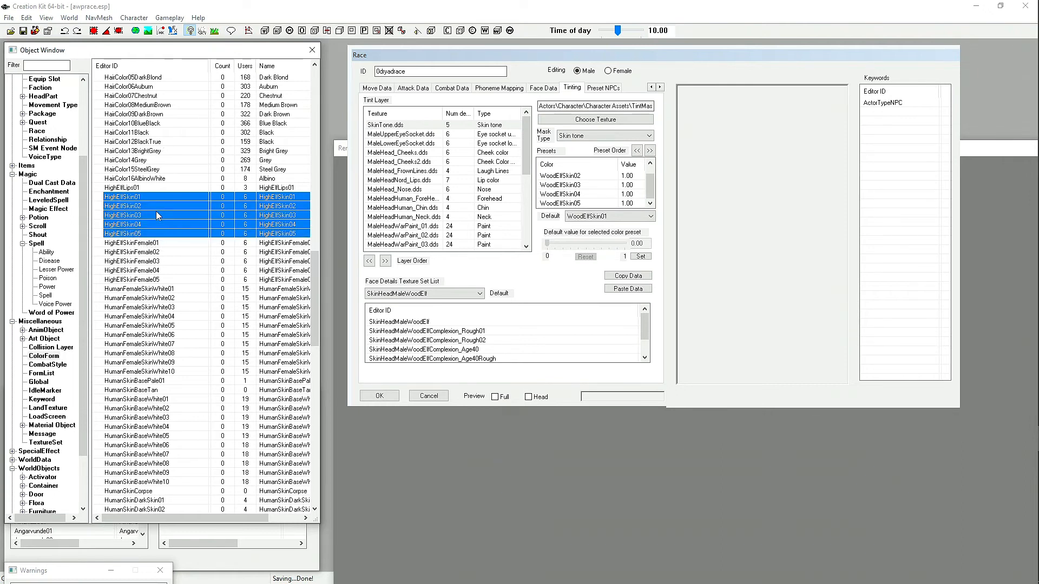
drag(156, 211, 571, 192)
Compare the chin layer's presets with the extended preset list of the male SkinTone.dds layer.
click(397, 126)
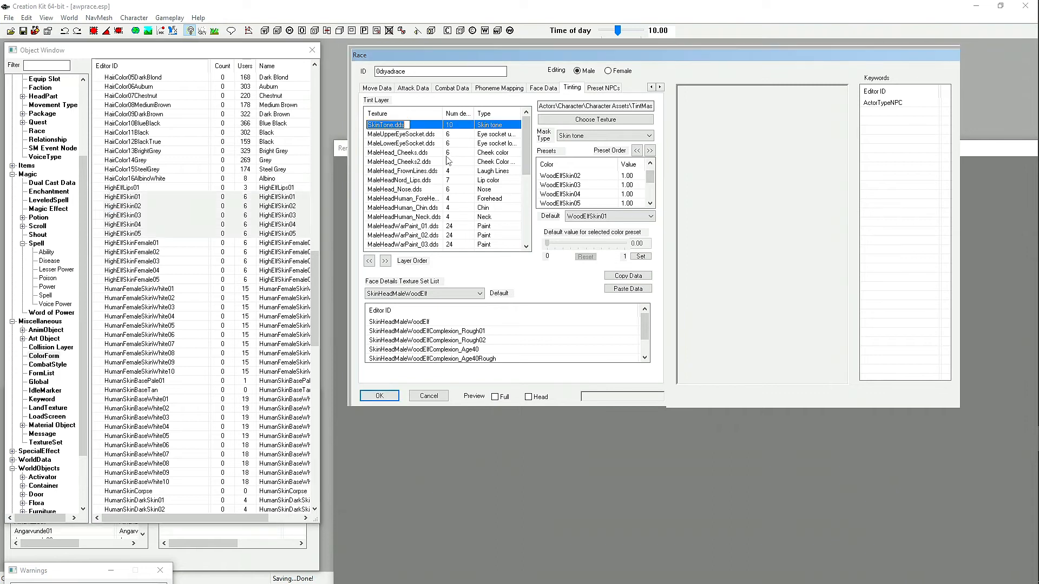
click(448, 208)
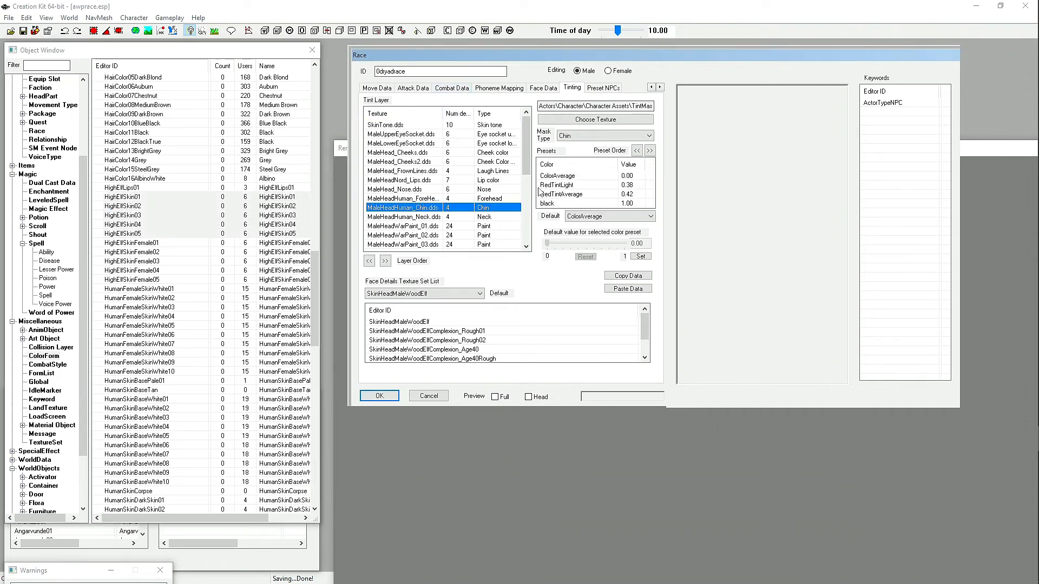
click(402, 124)
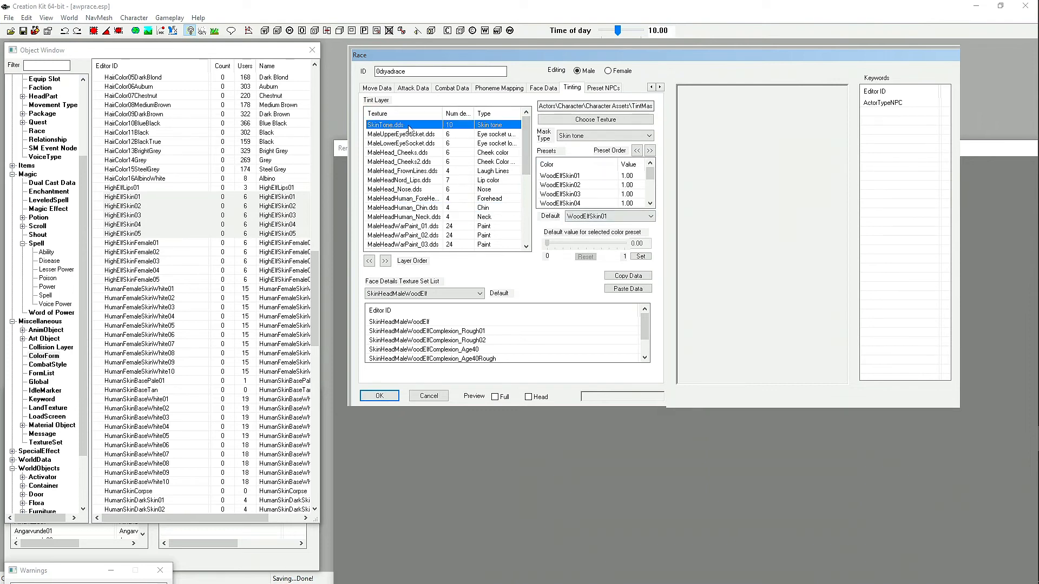
drag(654, 176, 653, 188)
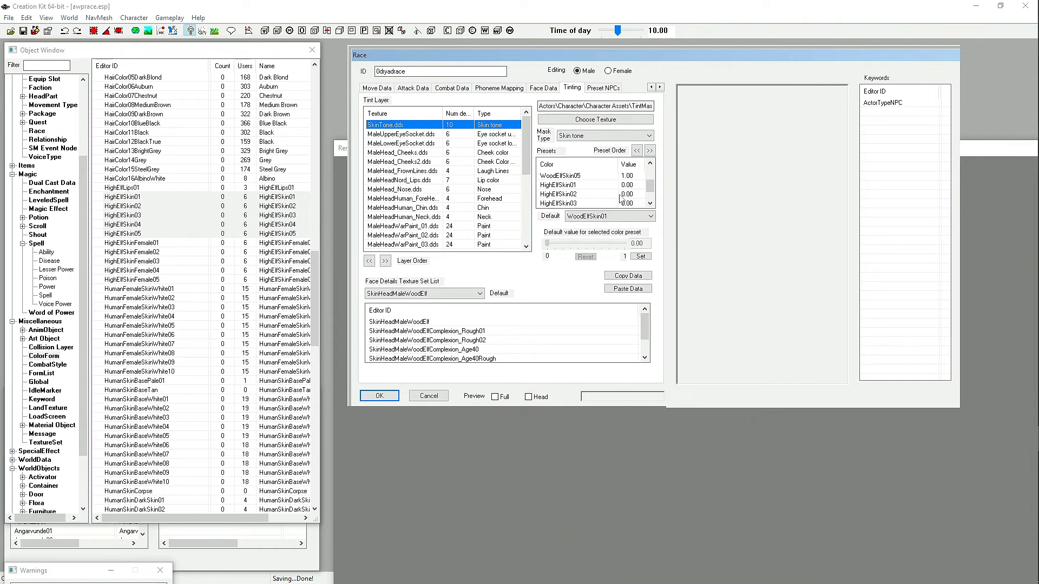
Set the default value of the male skin tone presets HighElfSkin01 through HighElfSkin04 to 1.00.
click(651, 204)
click(631, 178)
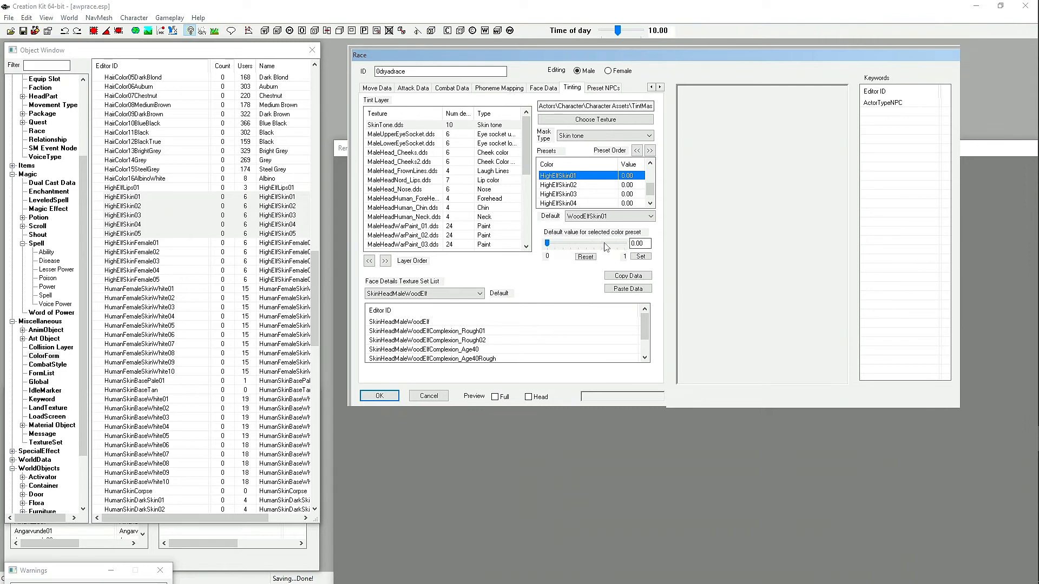
click(626, 246)
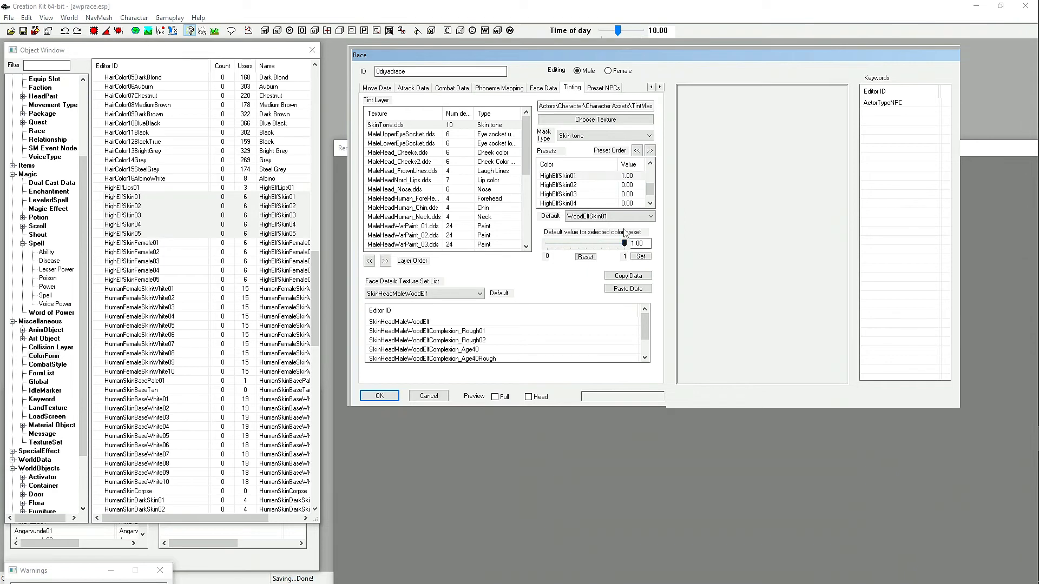
click(628, 185)
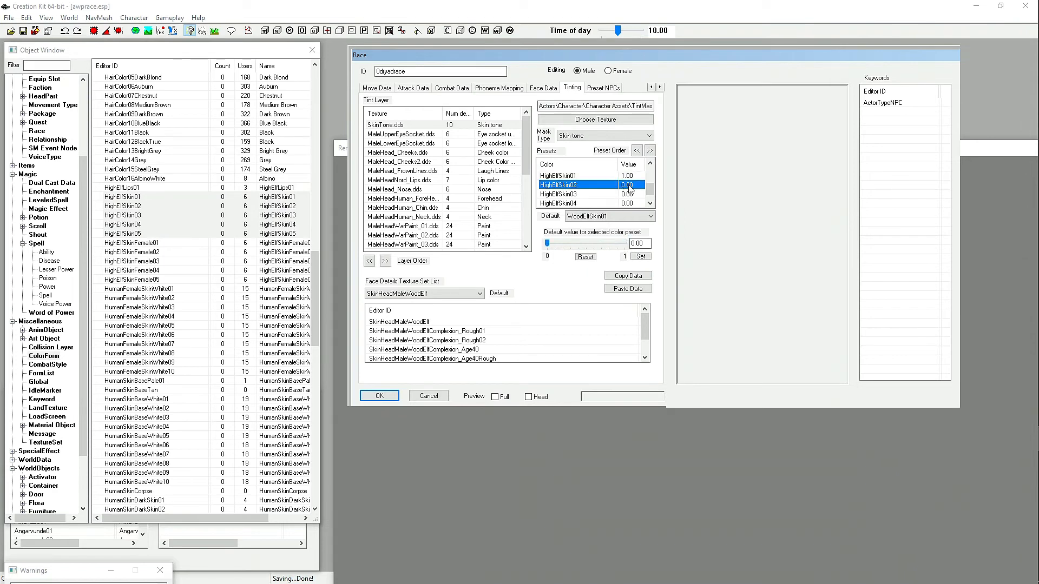
click(625, 245)
click(628, 194)
click(625, 245)
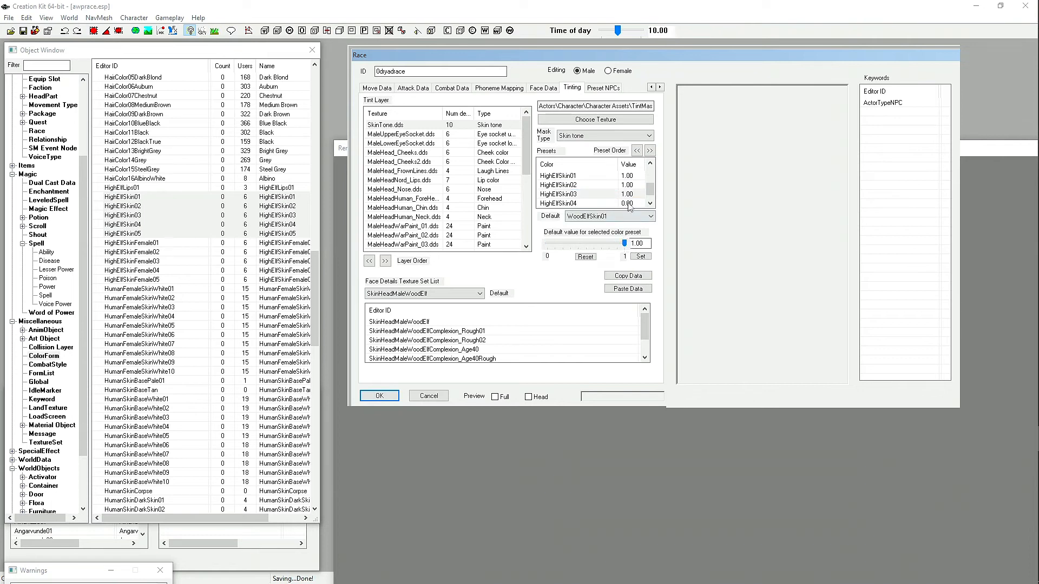
click(629, 204)
click(625, 245)
Set the default value of the HighElfSkin05 preset to 1.00, briefly trying 0.46.
click(650, 204)
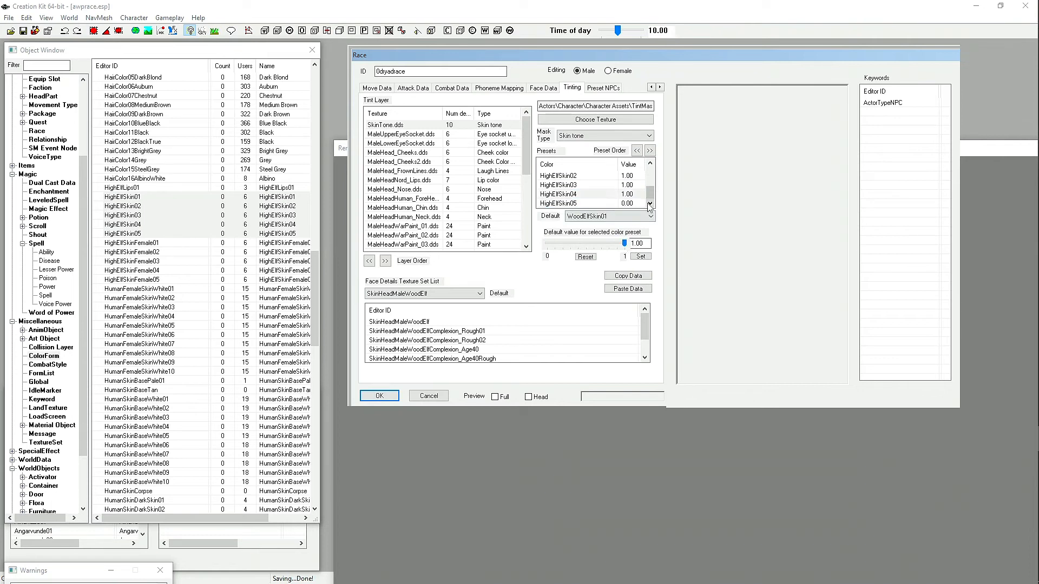
click(623, 243)
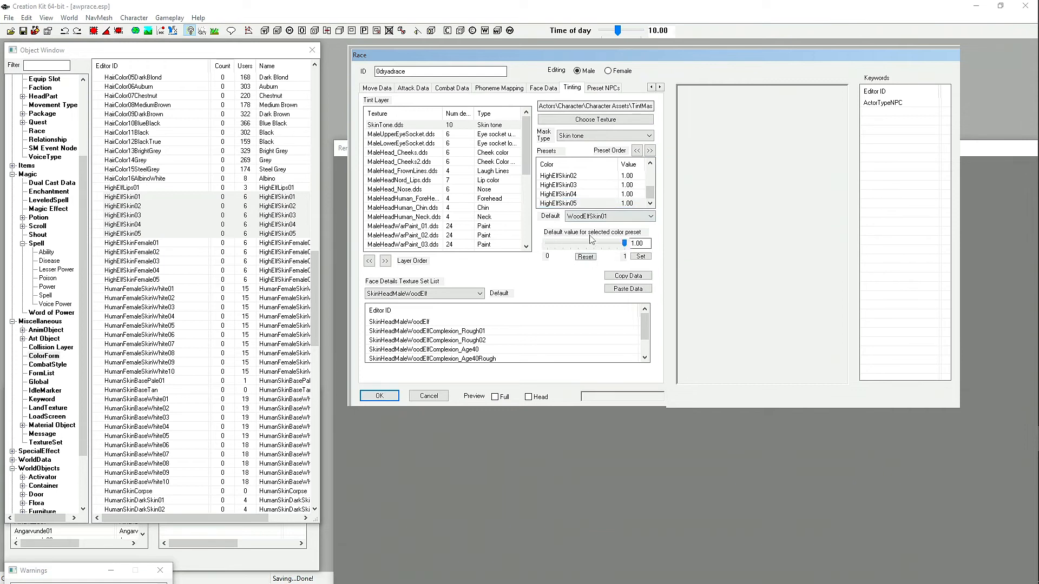
drag(624, 244, 583, 245)
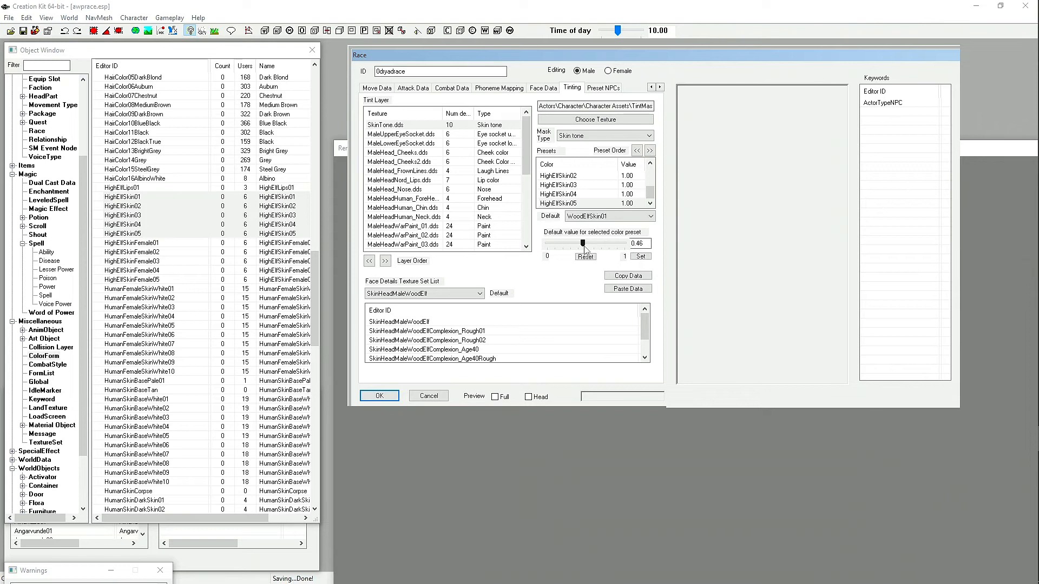
click(624, 245)
Switch to the female tint layers and add HighElfSkinFemale01 through HighElfSkinFemale05 to the SkinTone.dds presets.
click(608, 71)
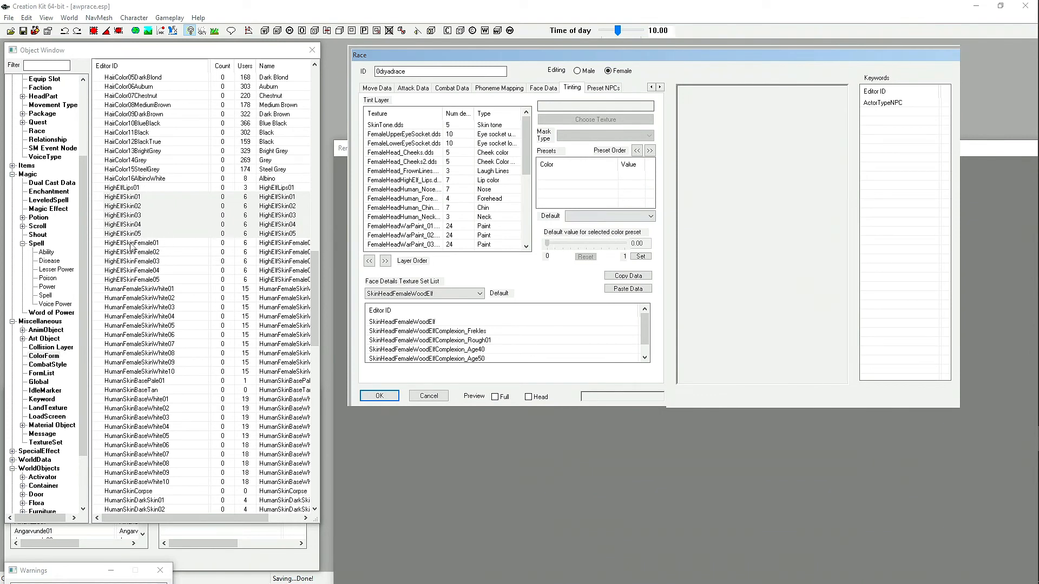
click(136, 244)
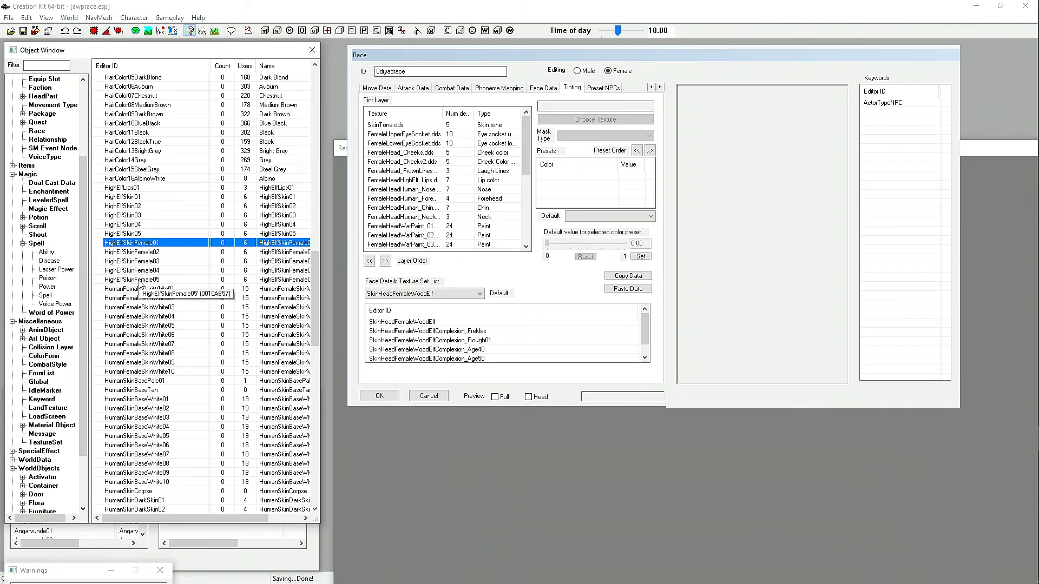
shift+click(142, 280)
drag(142, 281, 227, 260)
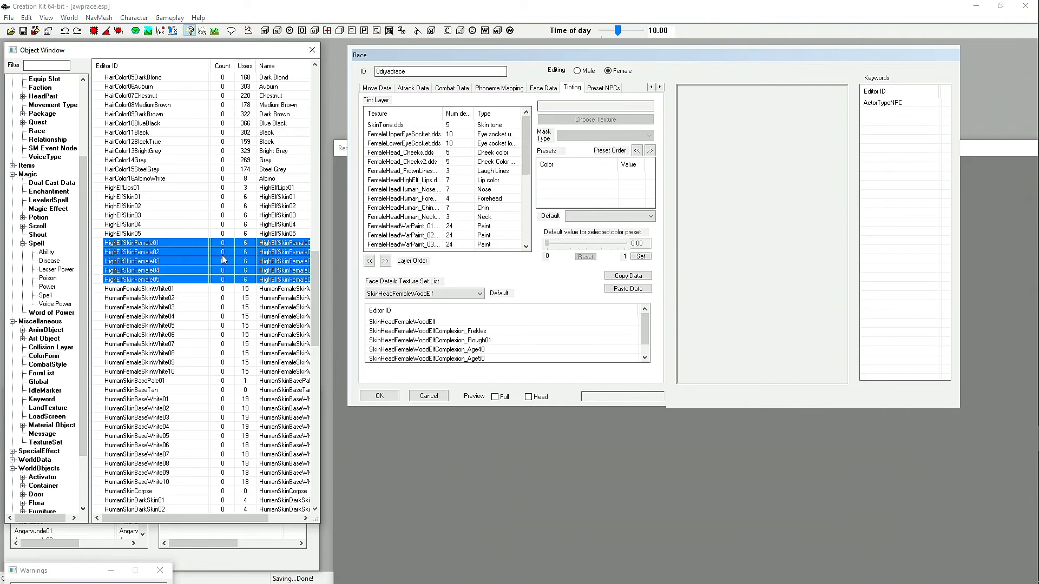
click(381, 126)
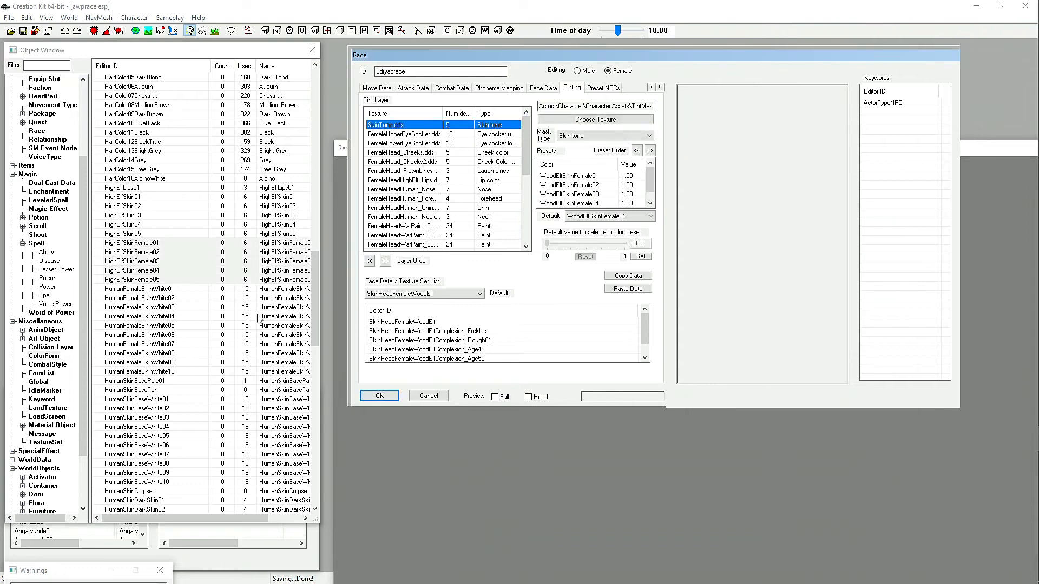
drag(156, 270, 630, 190)
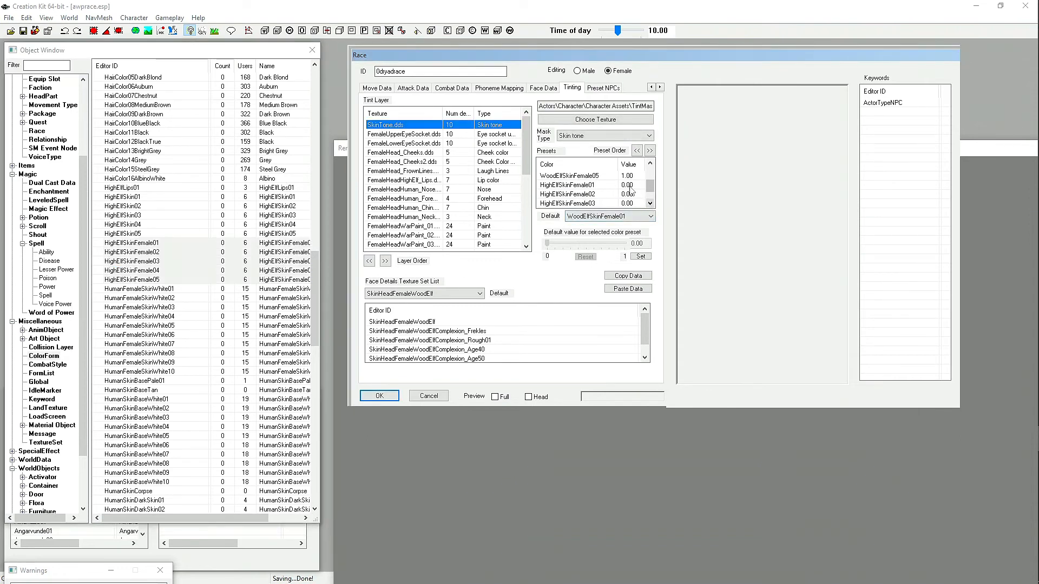
Set the default value of the female skin tone presets HighElfSkinFemale01, 02 and 03 to 1.
click(629, 186)
drag(643, 243, 628, 244)
text(1)
click(627, 193)
text(1)
click(627, 203)
click(617, 244)
Set the default value of the female skin tone presets HighElfSkinFemale04 and HighElfSkinFemale05 to 1.00.
double_click(650, 202)
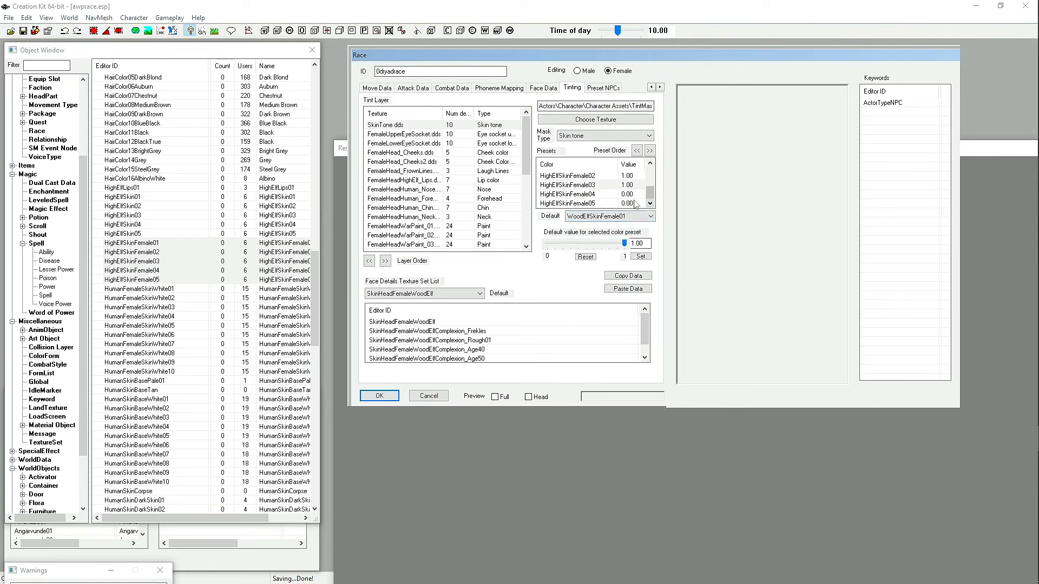
click(627, 194)
click(620, 243)
click(627, 204)
click(625, 244)
click(626, 185)
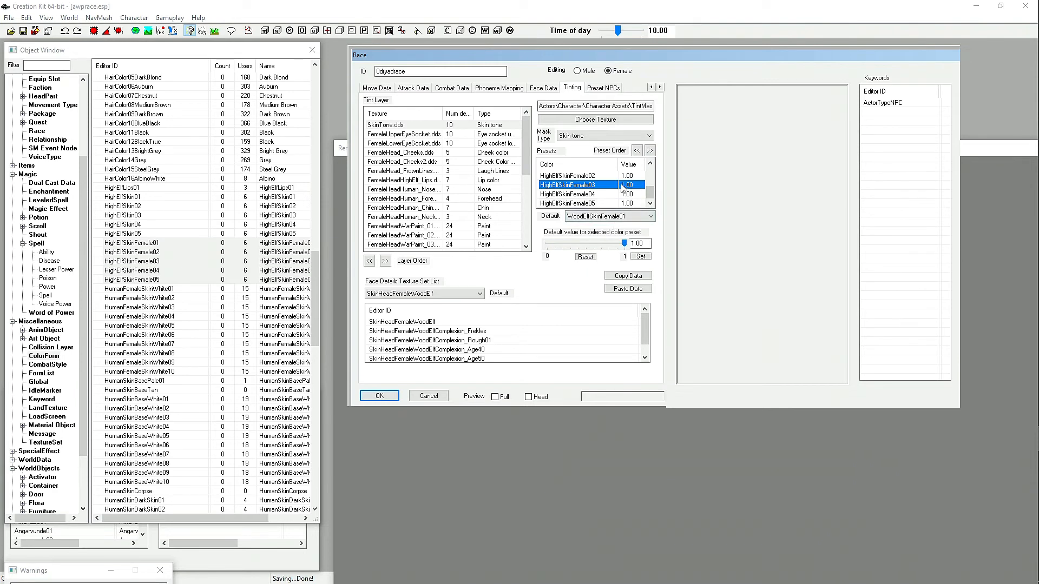
Examine the color presets of the female tint layers FemaleHeadWarPaint_01 through FemaleHeadWarPaint_04.
scroll(623, 187, up, 5)
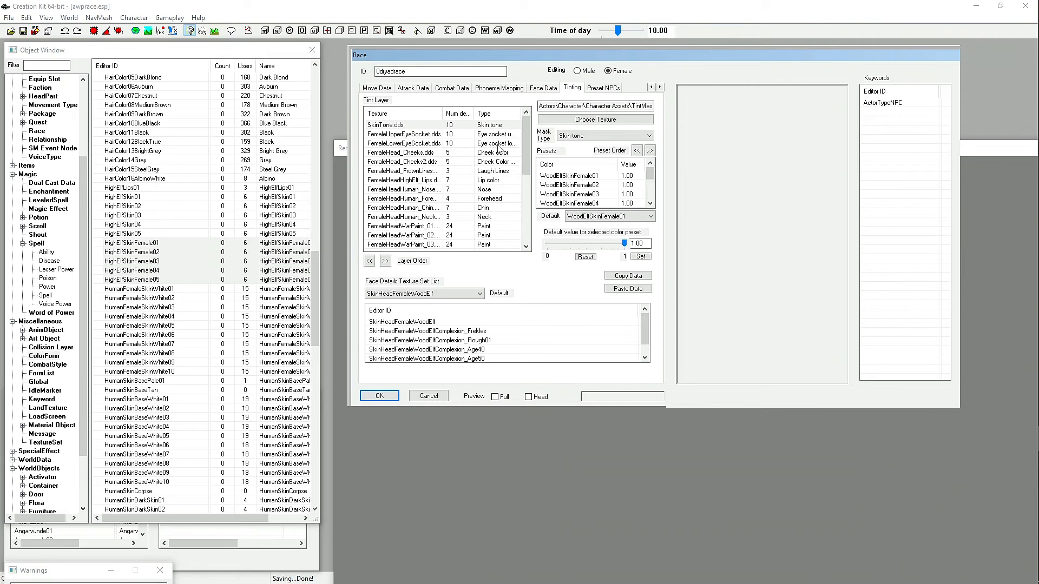
scroll(417, 213, down, 2)
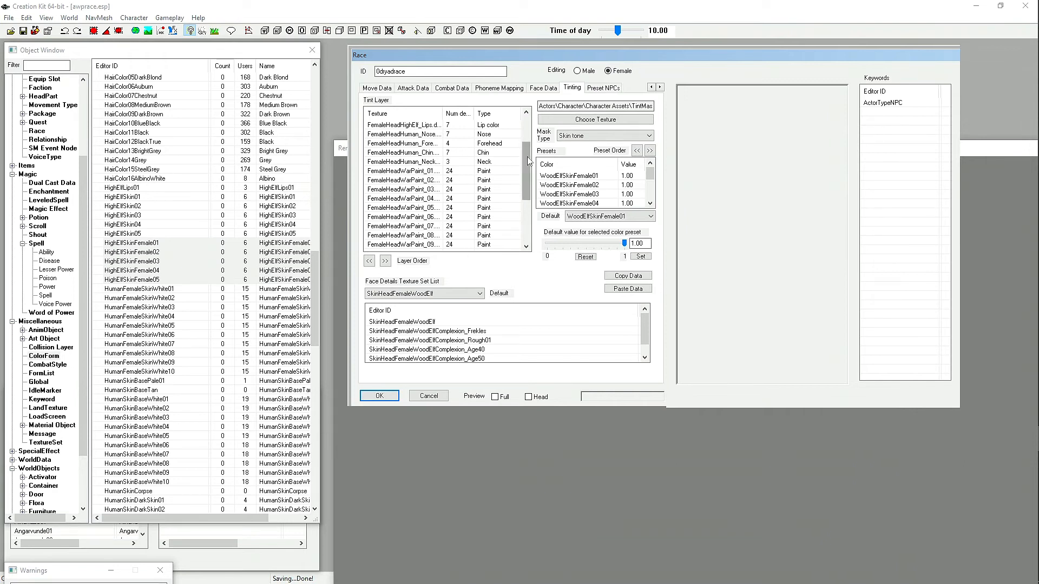
click(403, 171)
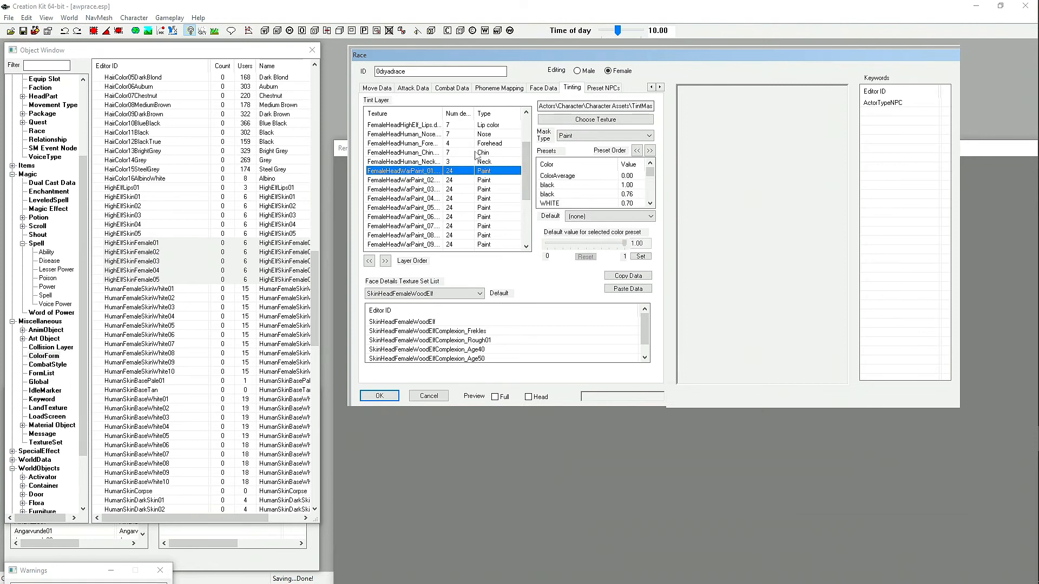
scroll(574, 187, down, 1)
scroll(575, 187, down, 3)
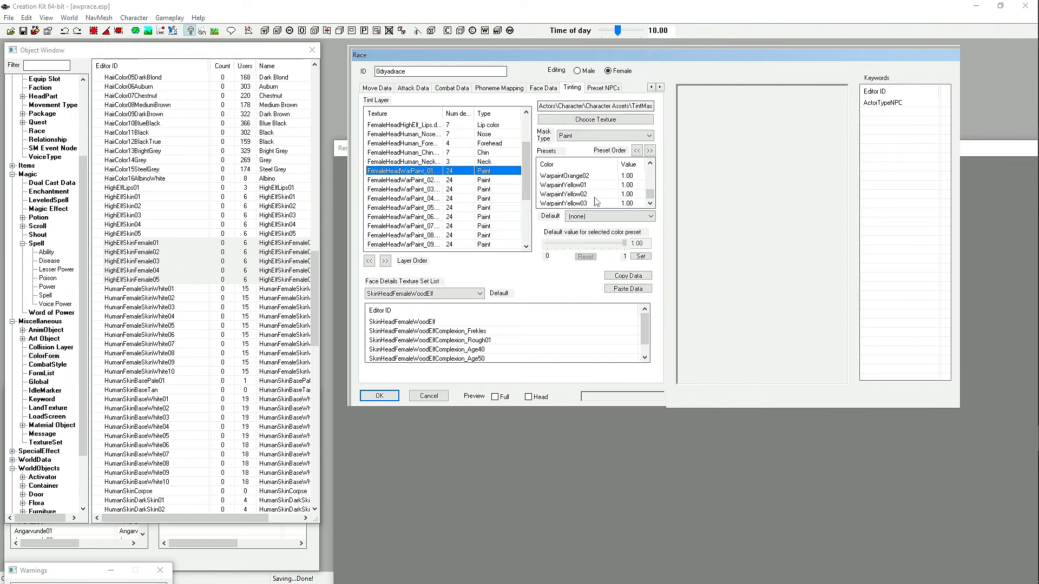
click(429, 180)
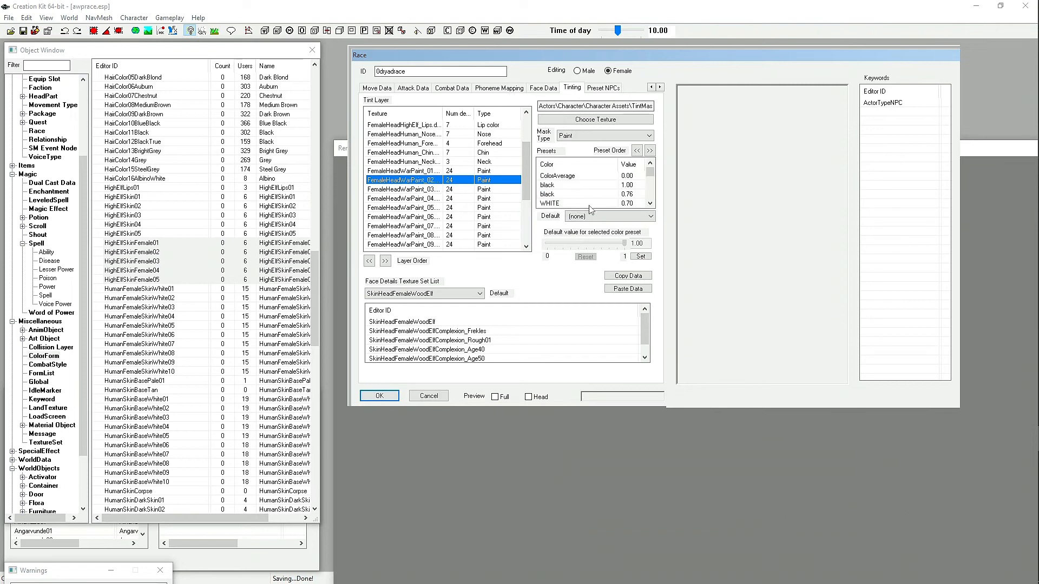
click(400, 189)
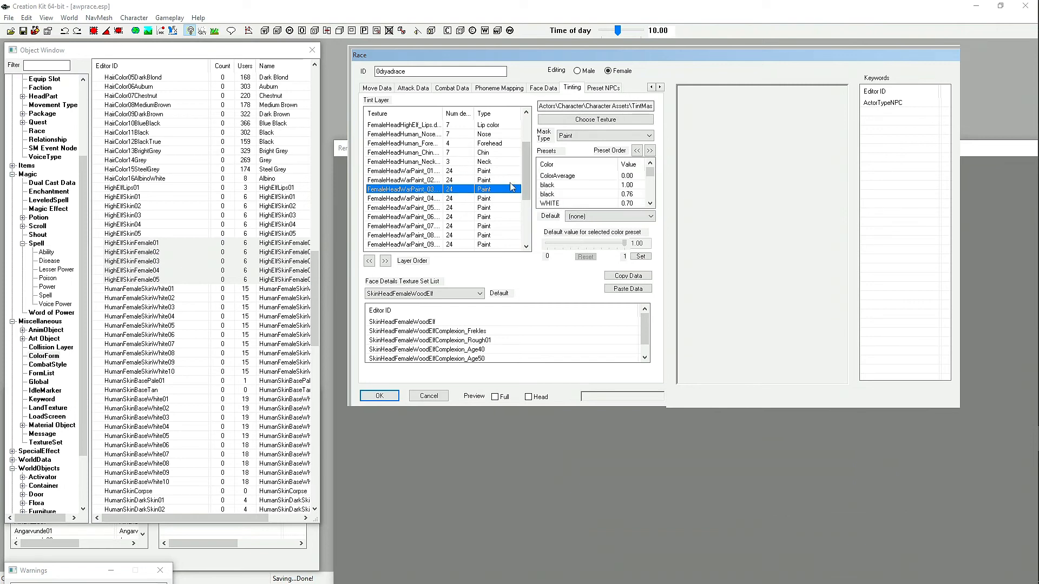
click(401, 199)
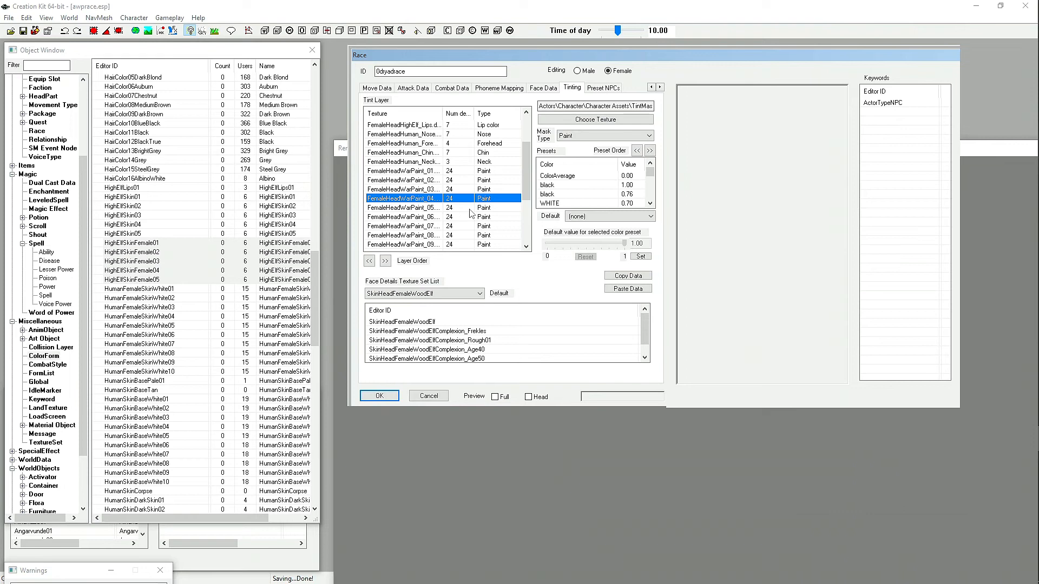
Examine the FemaleHeadHighElf_Lips color presets, the available color forms, and the remaining female tint layers down to the dirt layers.
click(487, 126)
scroll(587, 180, down, 1)
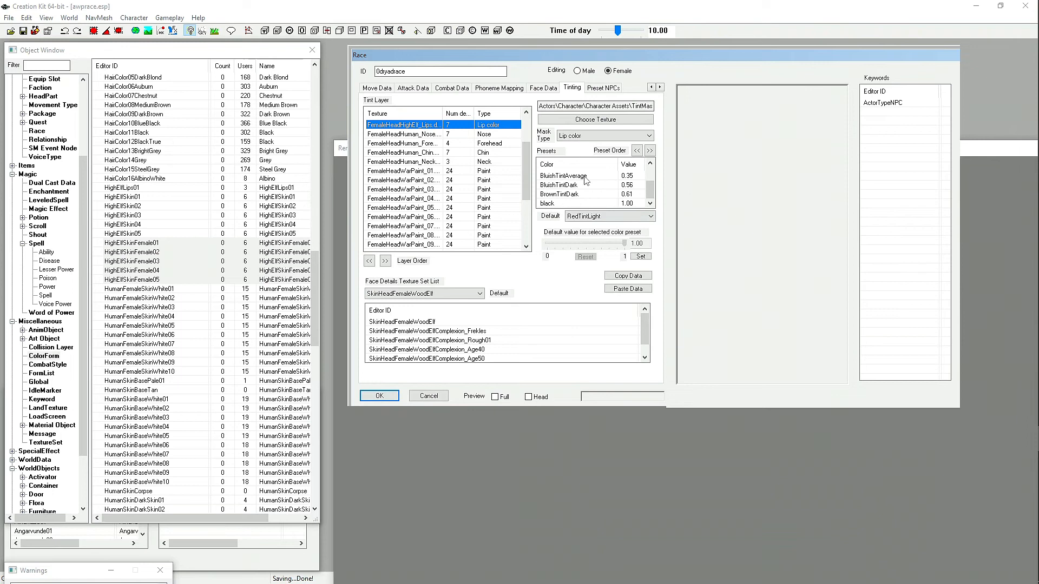
scroll(231, 228, up, 3)
scroll(231, 228, up, 20)
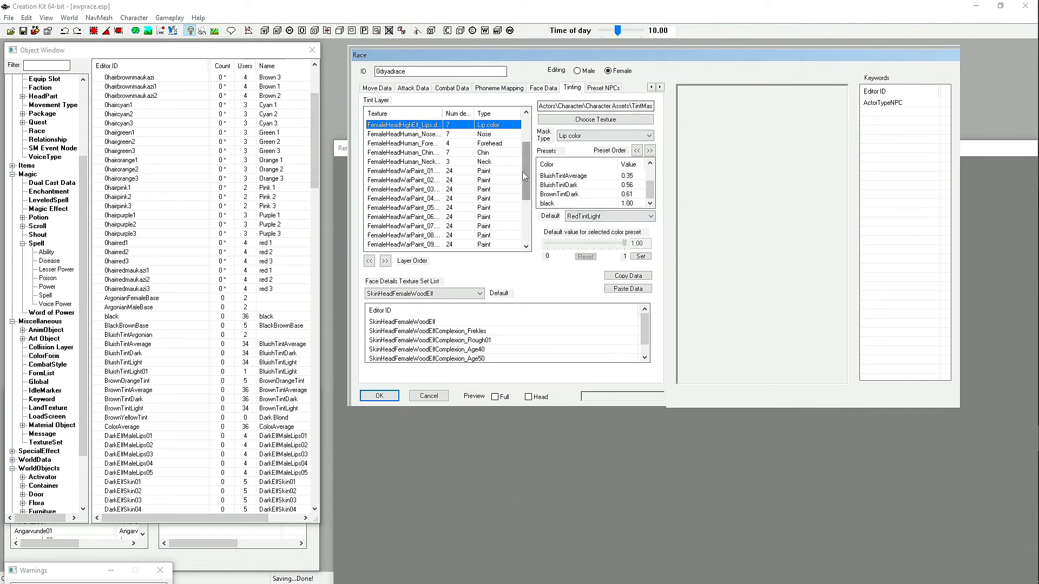
scroll(445, 183, up, 2)
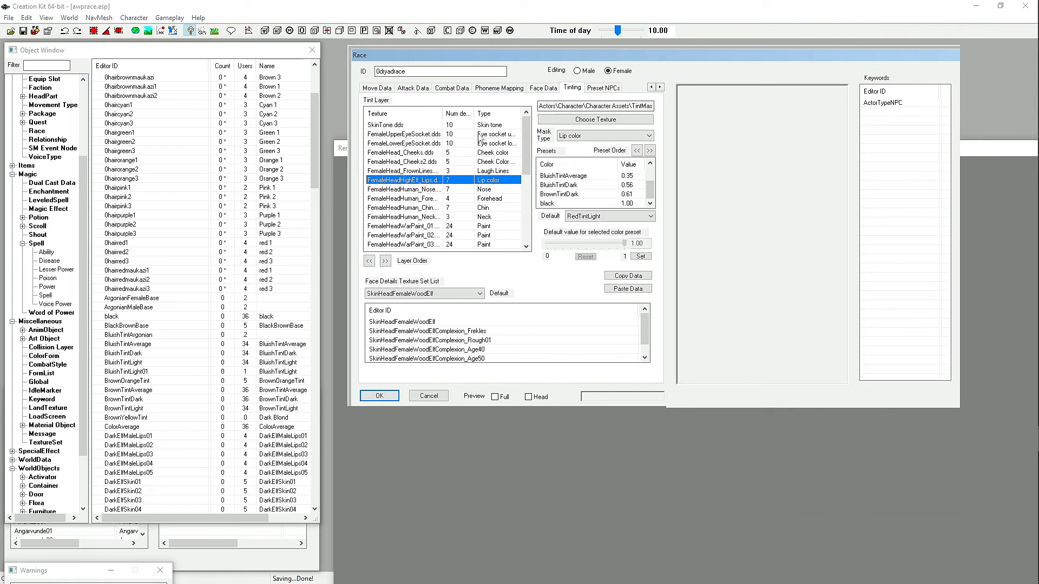
drag(521, 165, 522, 222)
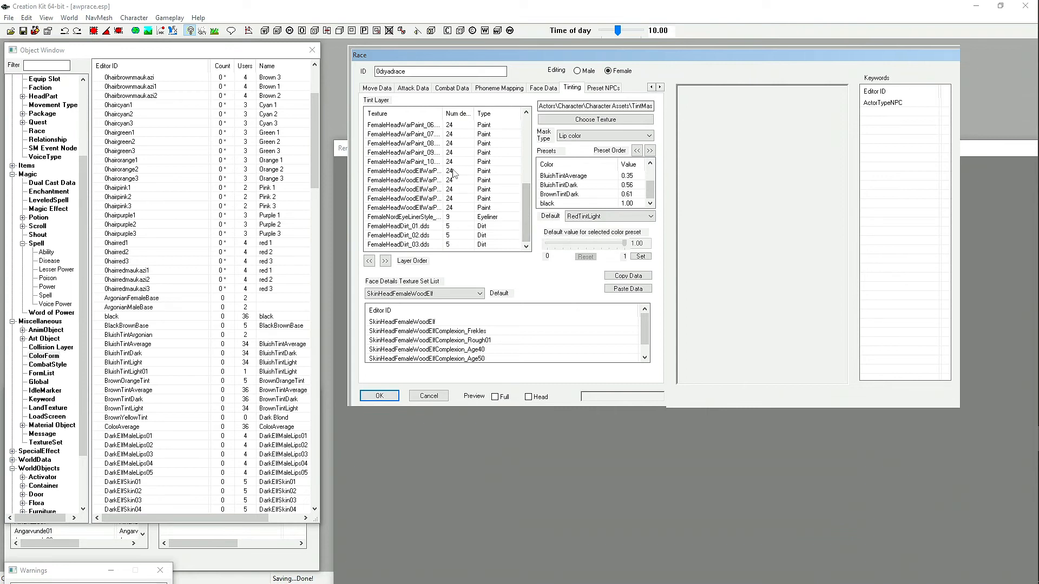
scroll(454, 174, up, 4)
scroll(455, 173, down, 4)
Switch the race back to male, accept the tinting changes, and save the plugin.
click(577, 72)
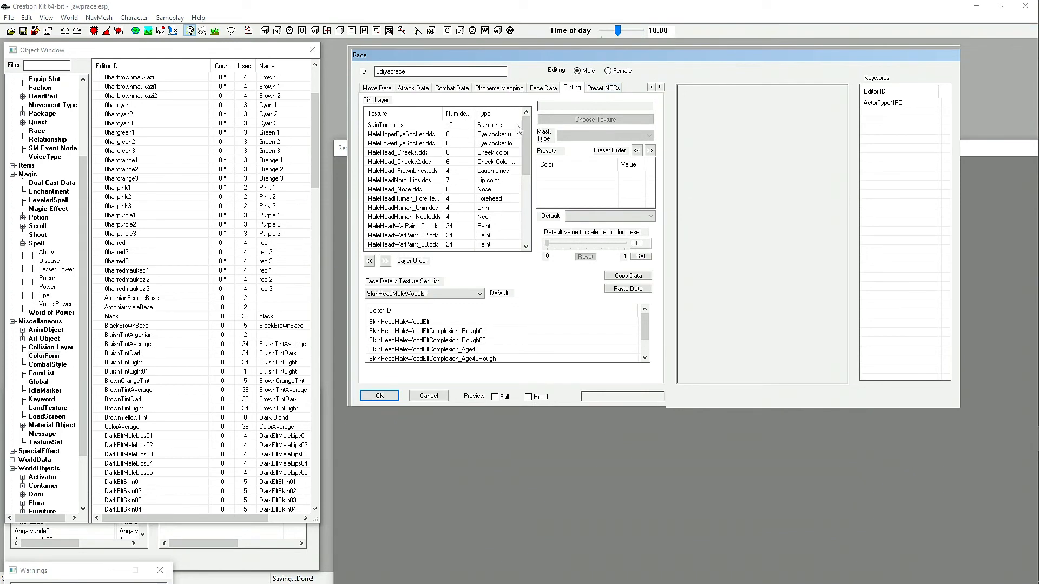
click(379, 397)
click(24, 31)
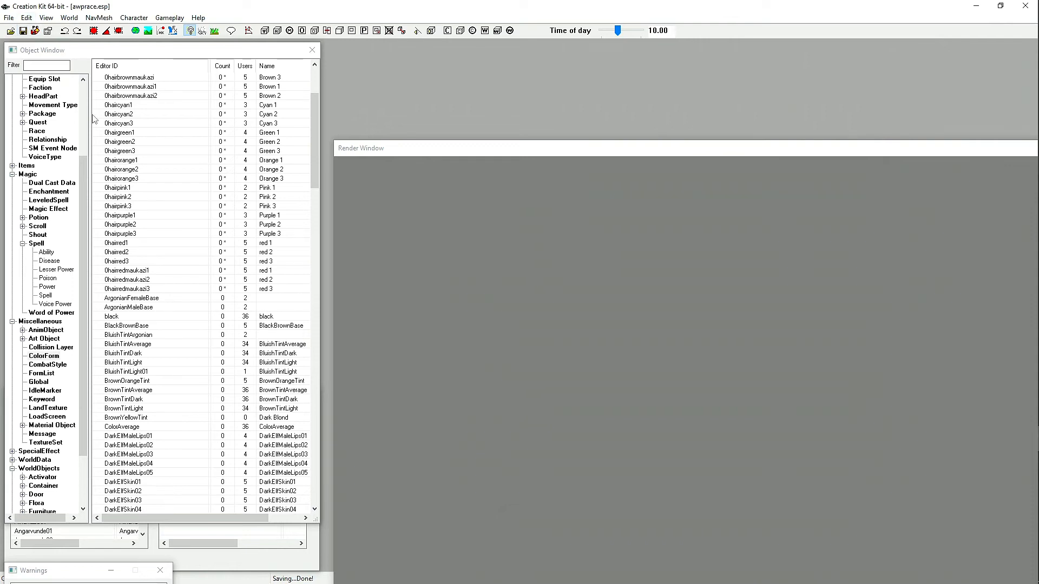
Reopen 0dryadrace from the Race category and place its window beside the object list.
scroll(35, 145, up, 4)
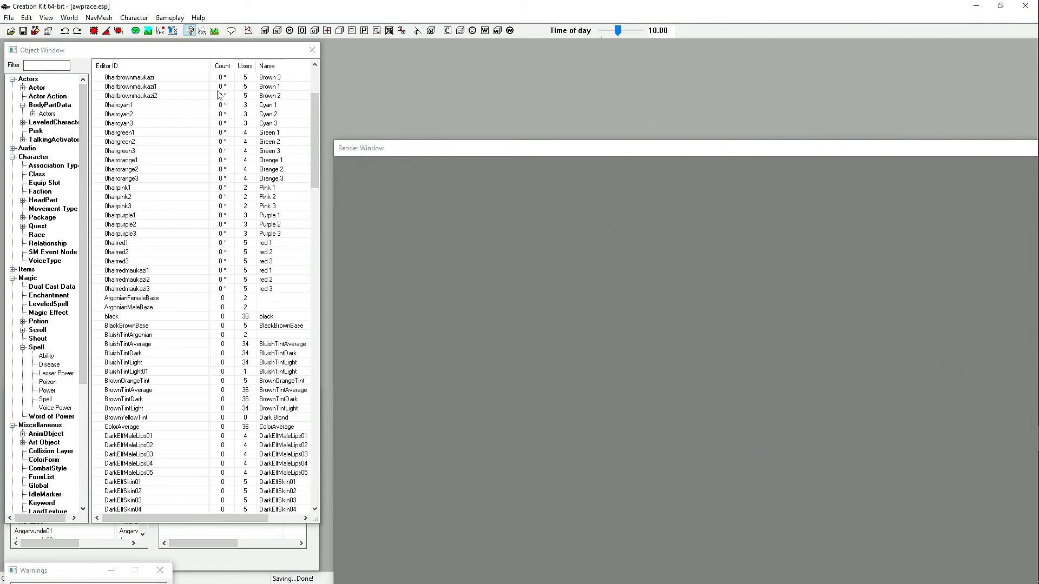
click(37, 235)
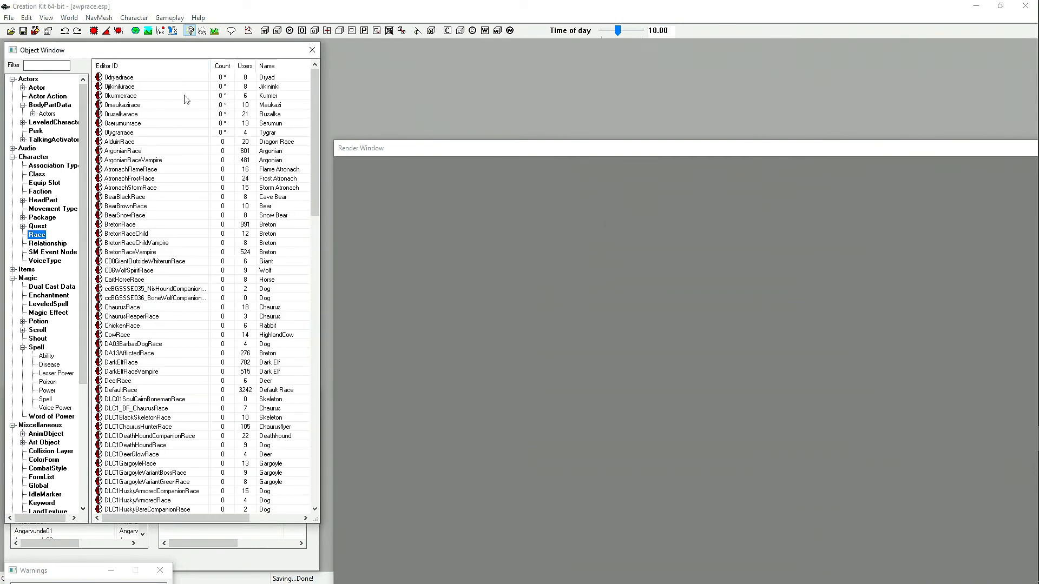
double_click(121, 79)
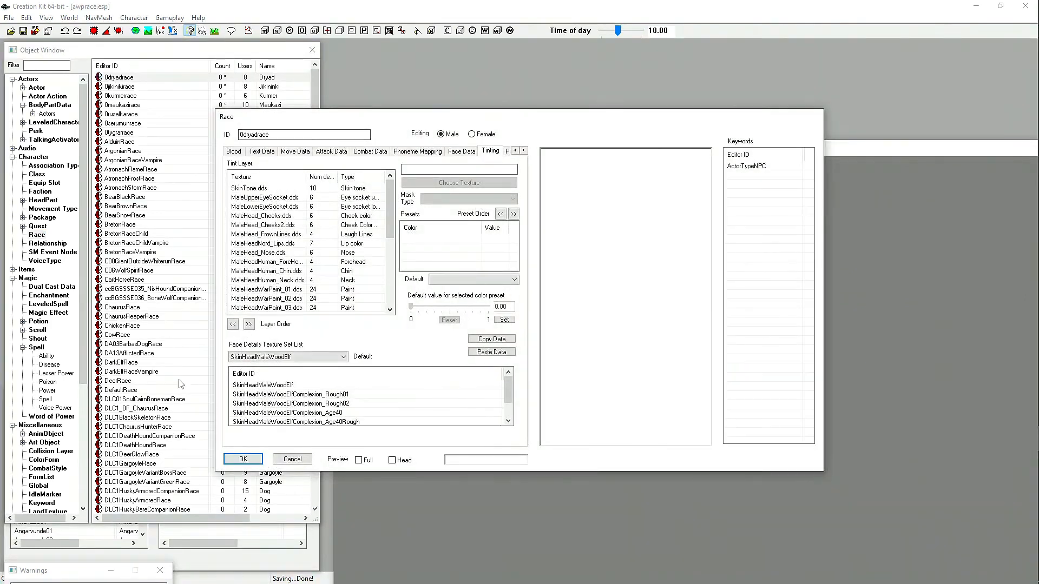
drag(261, 122, 381, 112)
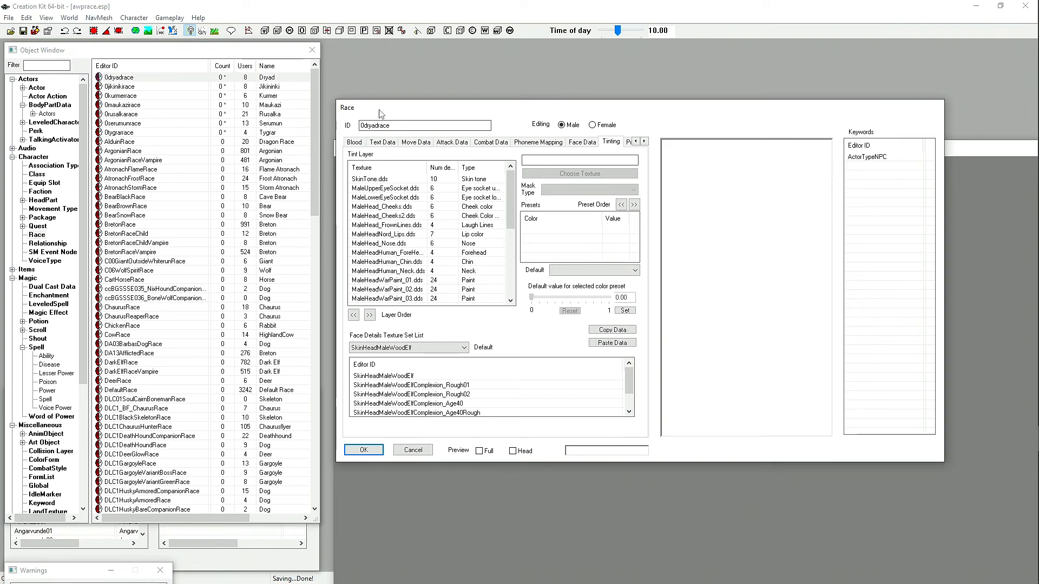
Remove the WoodElfMalePreset and WoodElfFemalePreset entries from the race's preset NPC lists for both sexes.
click(644, 141)
click(644, 141)
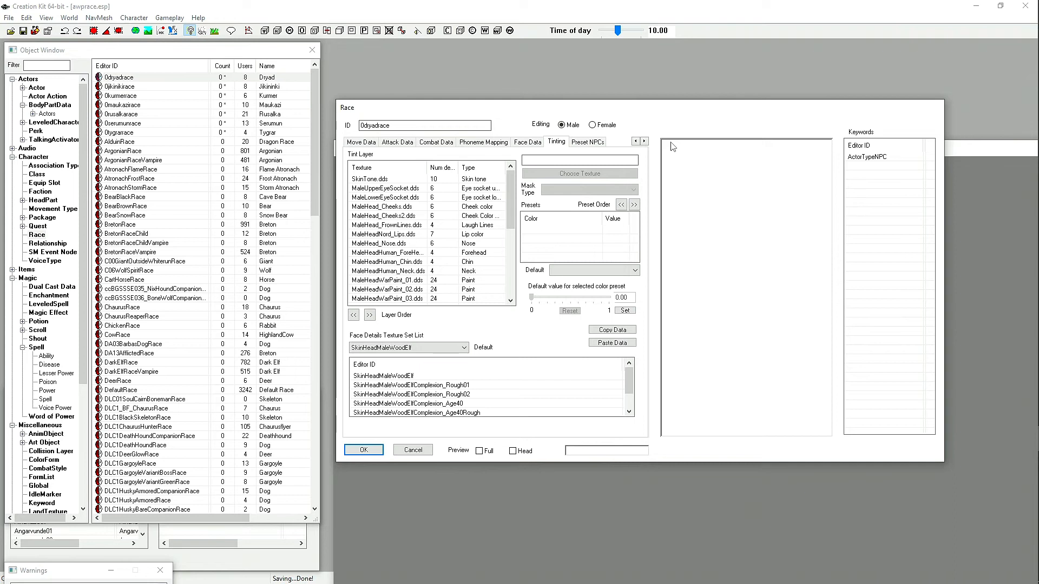
click(595, 142)
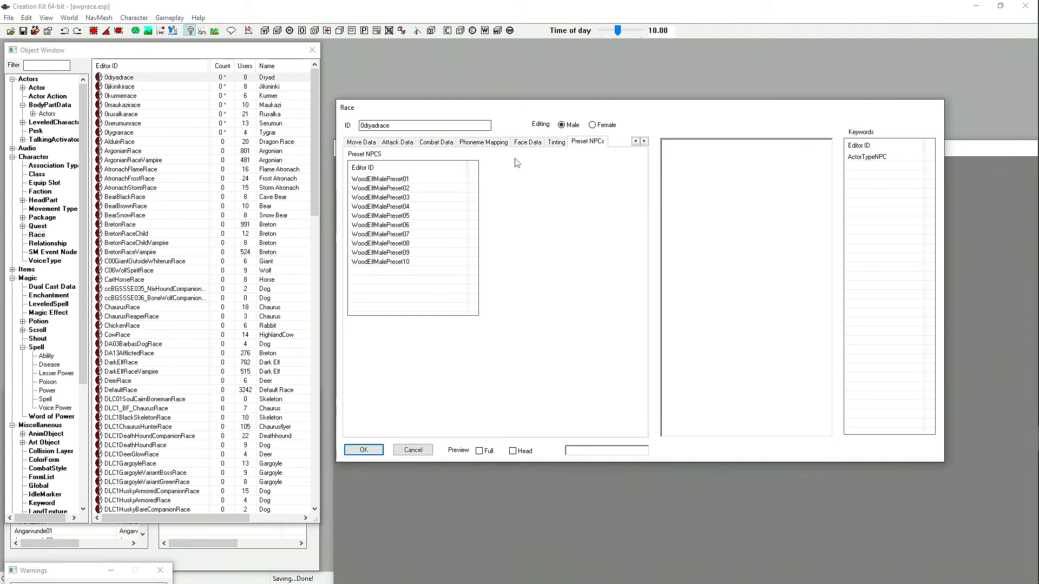
click(593, 125)
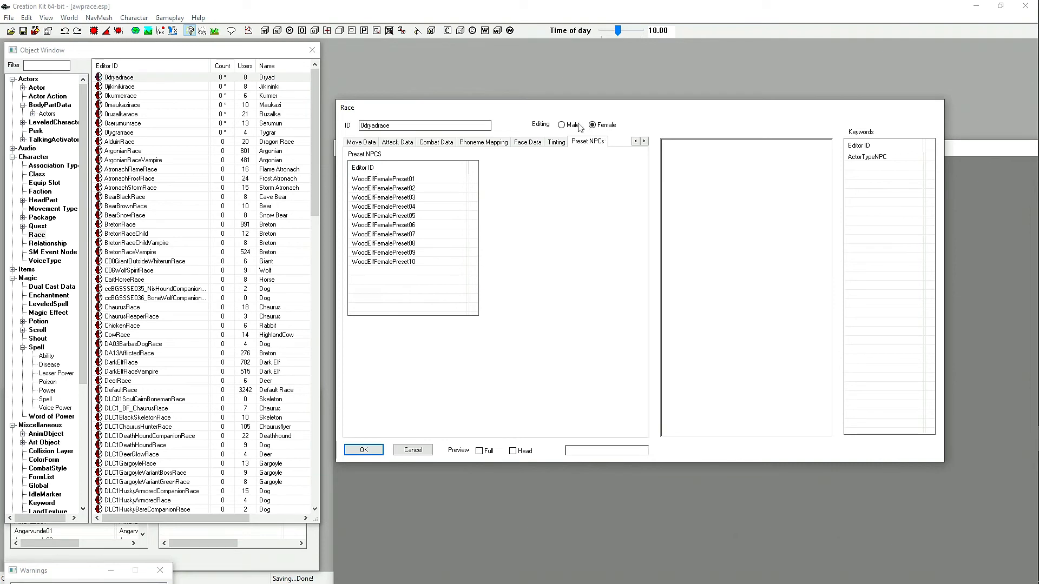
click(562, 125)
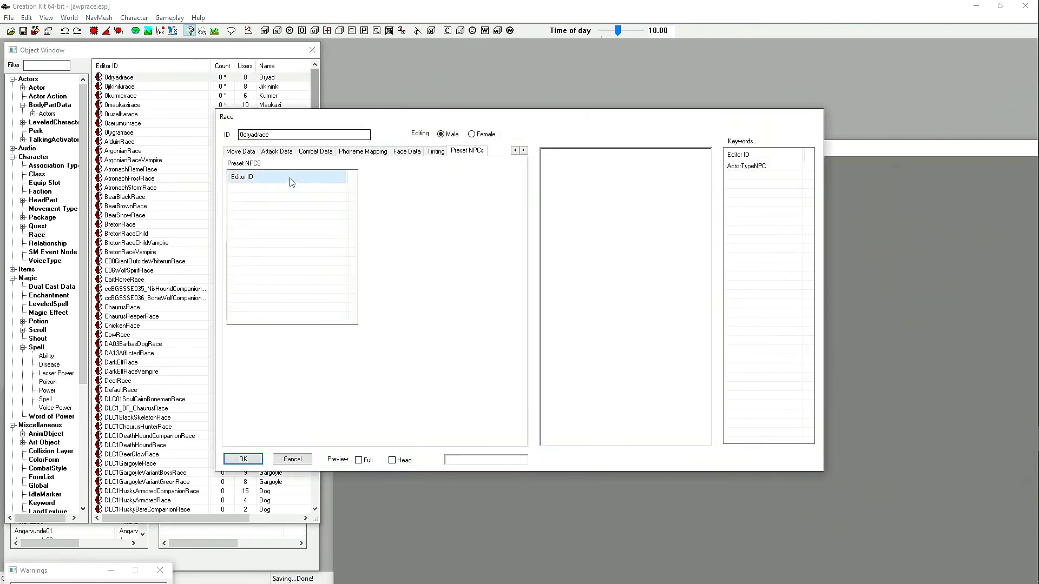
Check the preset NPC lists of both the male and the female race.
click(471, 134)
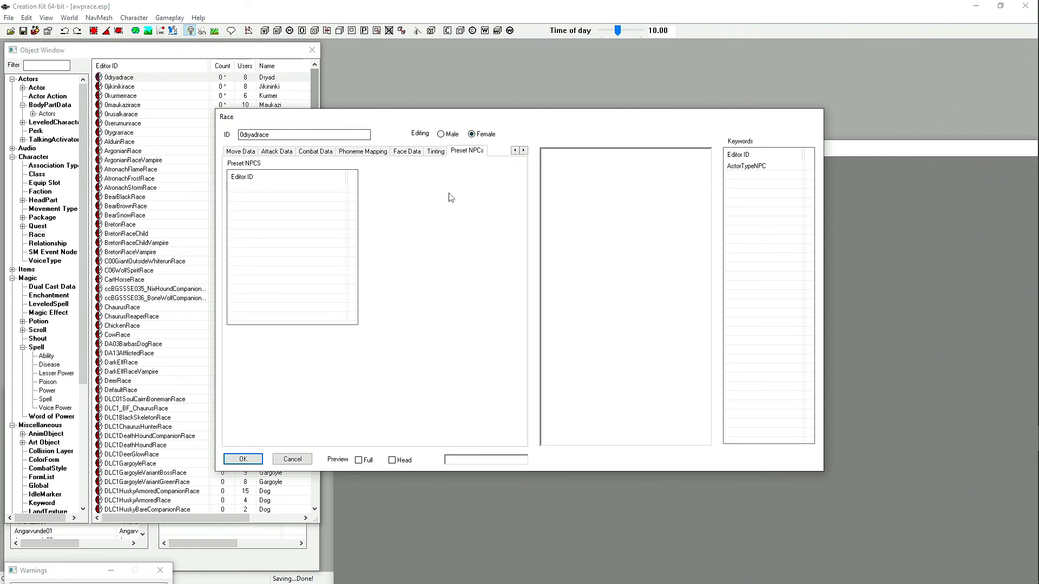
click(440, 135)
click(471, 135)
click(441, 135)
Return to the race's general data and review the skills available for the first skill bonus.
click(515, 151)
click(514, 151)
click(515, 151)
click(514, 151)
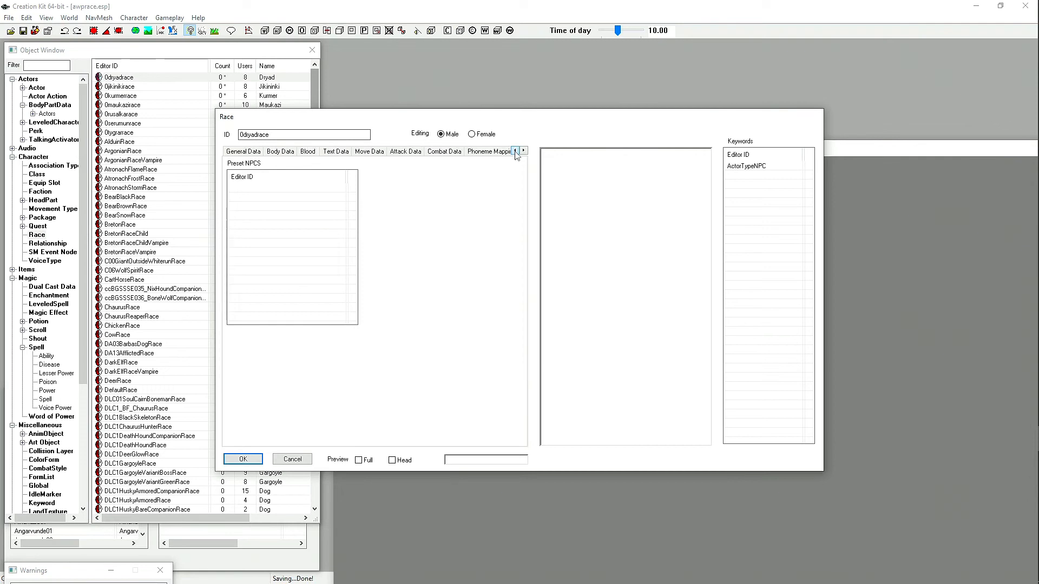
click(244, 152)
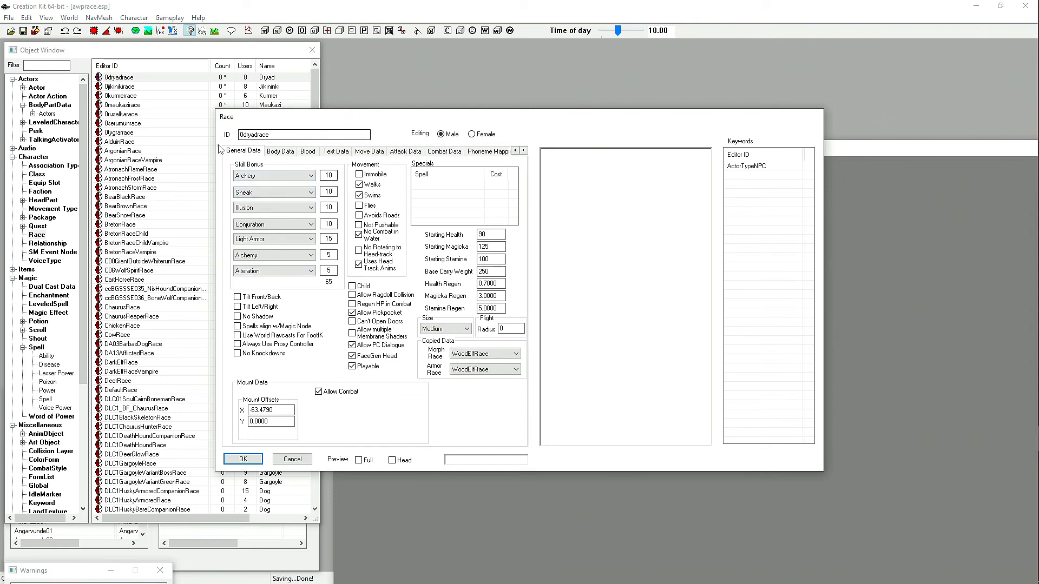
click(263, 178)
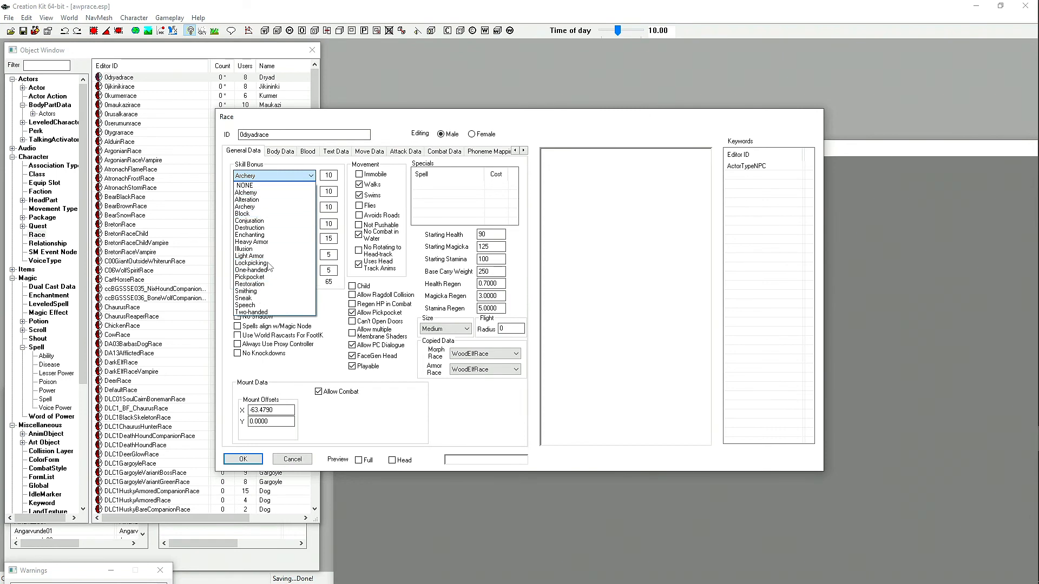
click(335, 172)
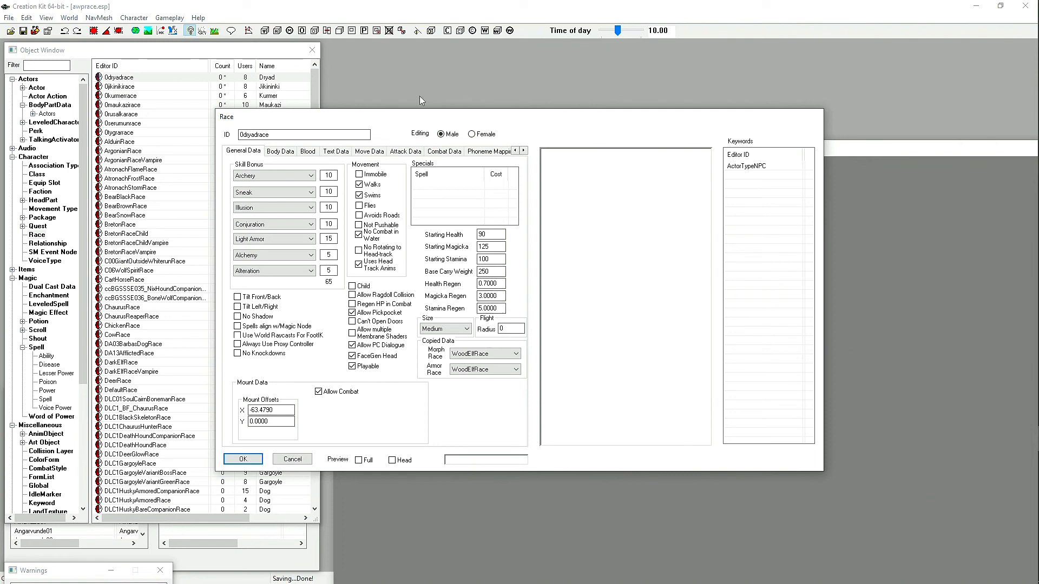
Review the race's body, blood, text, movement and attack data, including the attackPowerStart_2HMSprint event.
click(280, 151)
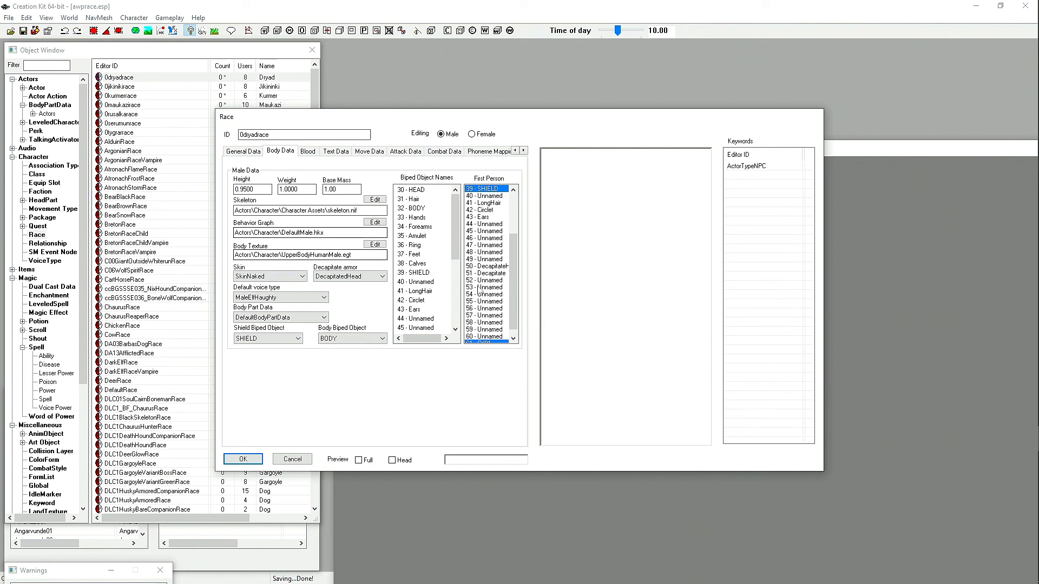
click(308, 152)
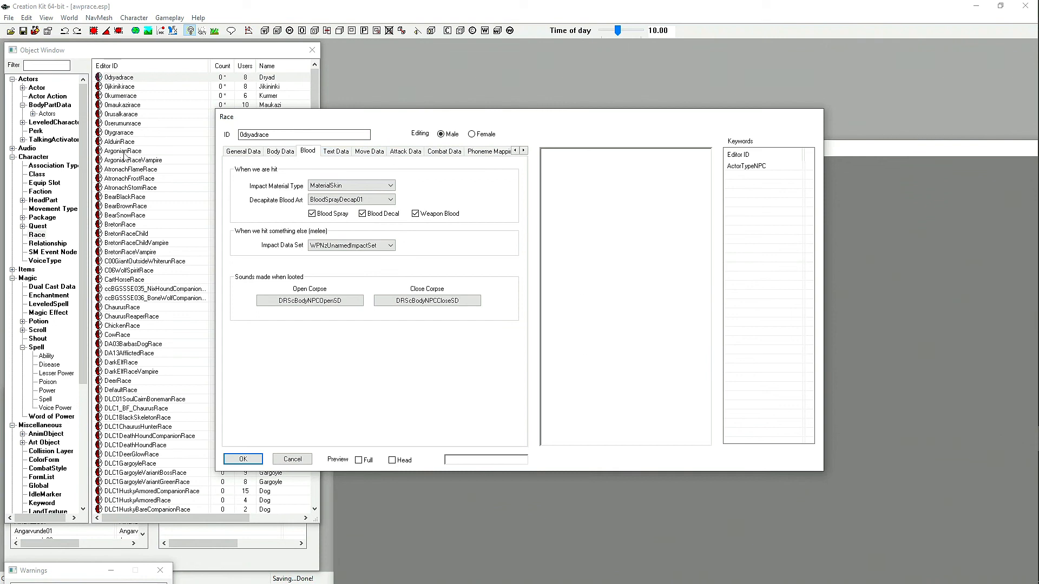
click(345, 153)
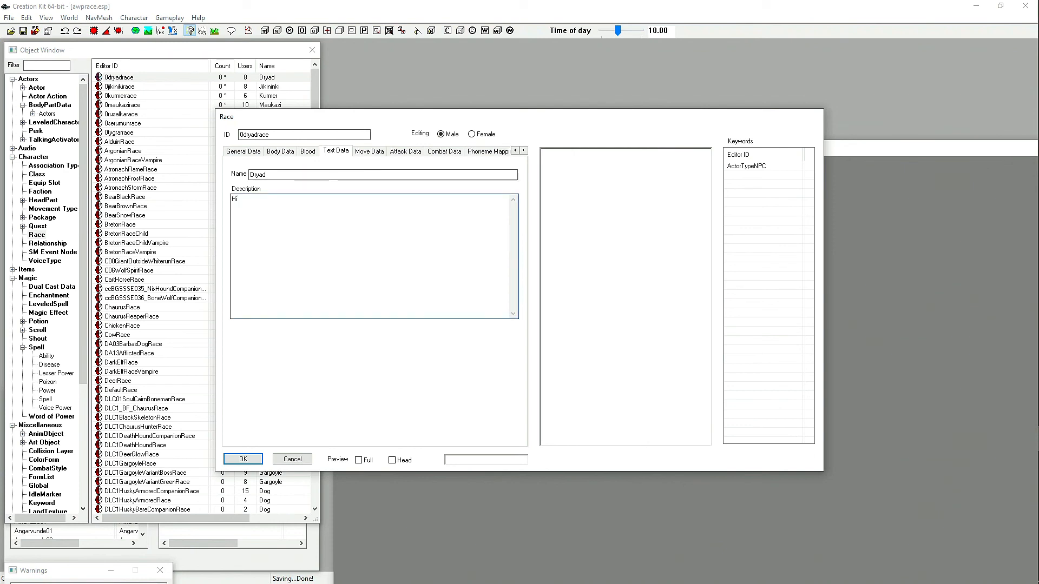
click(370, 151)
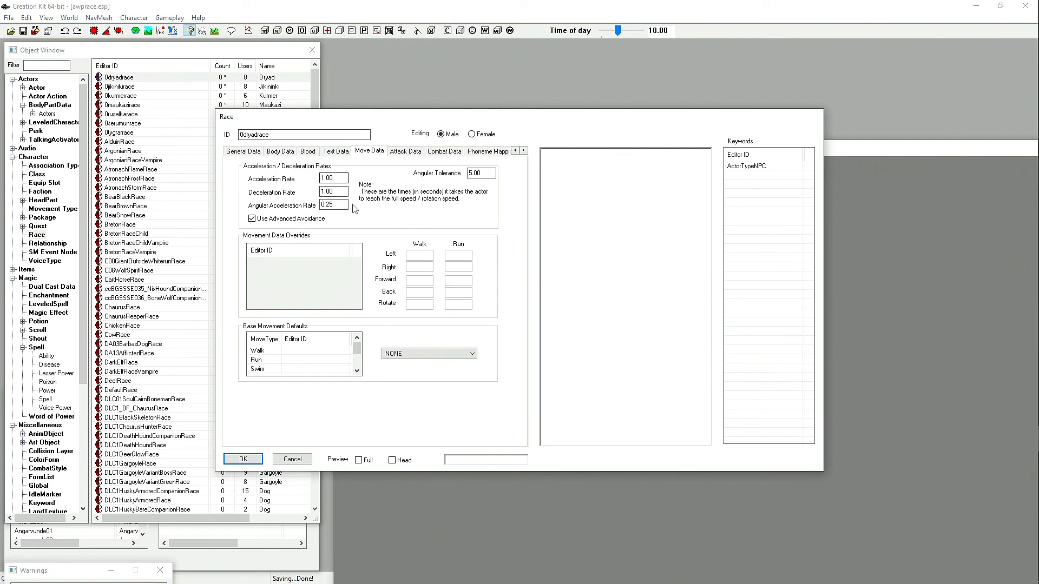
click(405, 152)
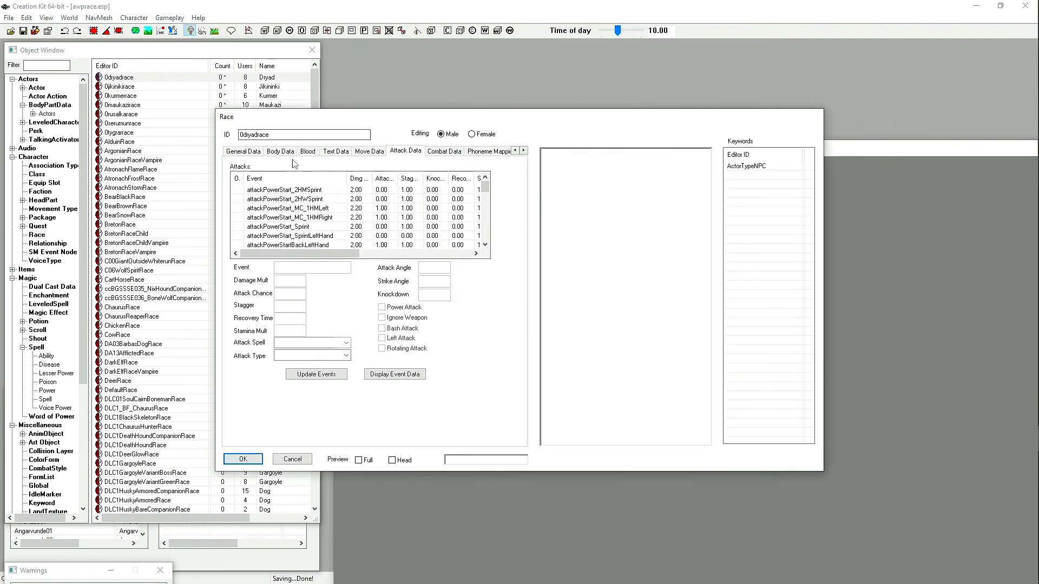
scroll(317, 213, up, 3)
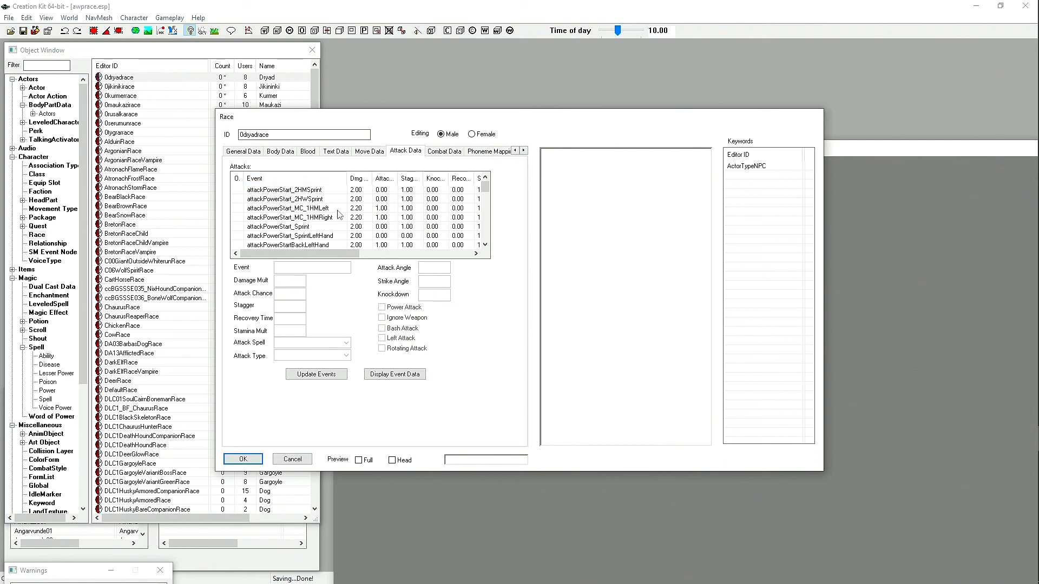
click(292, 190)
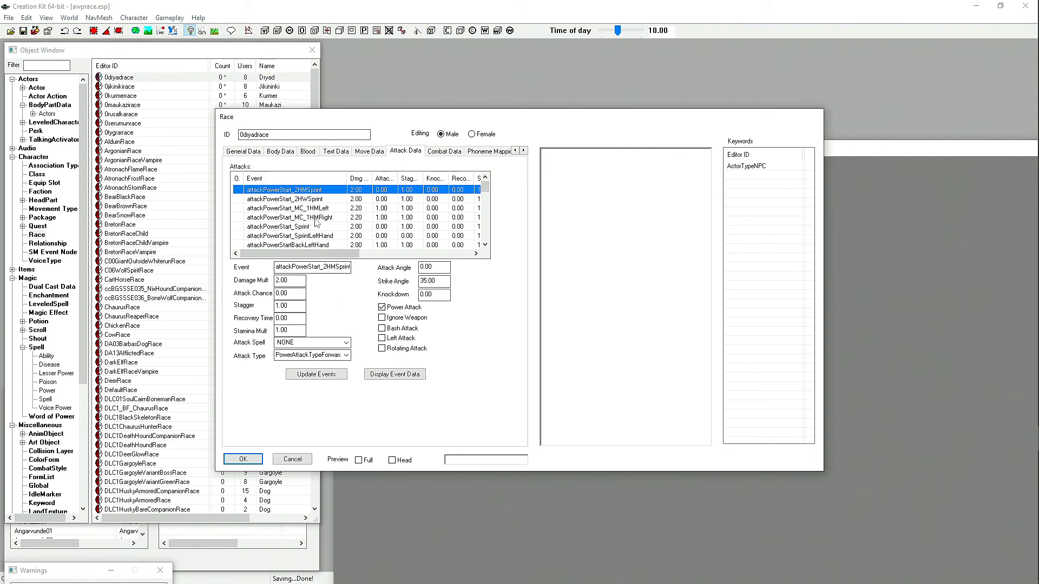
Review the race's combat data and phoneme mapping.
click(435, 153)
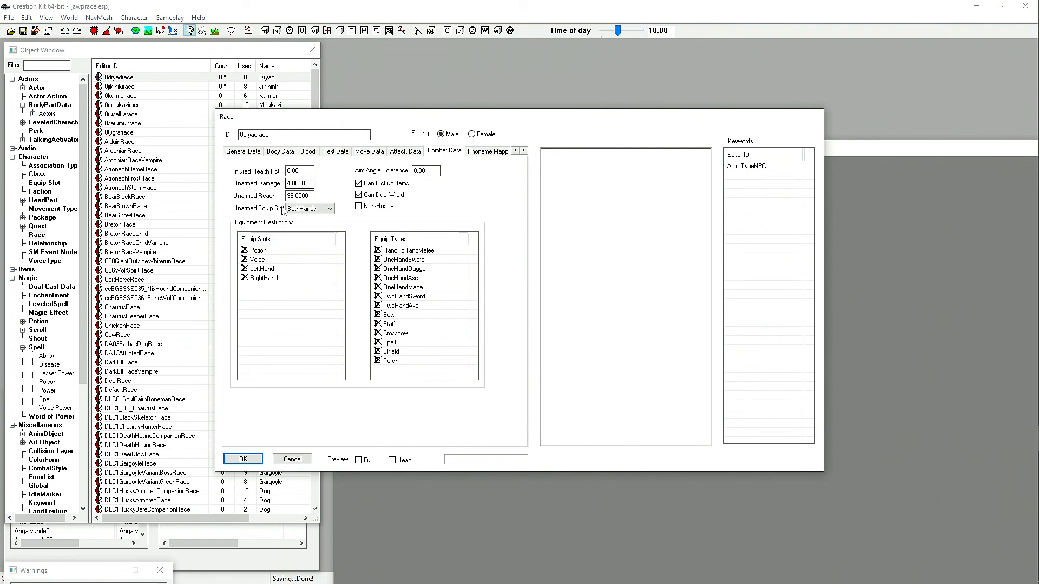
click(523, 151)
click(523, 151)
click(523, 151)
click(399, 149)
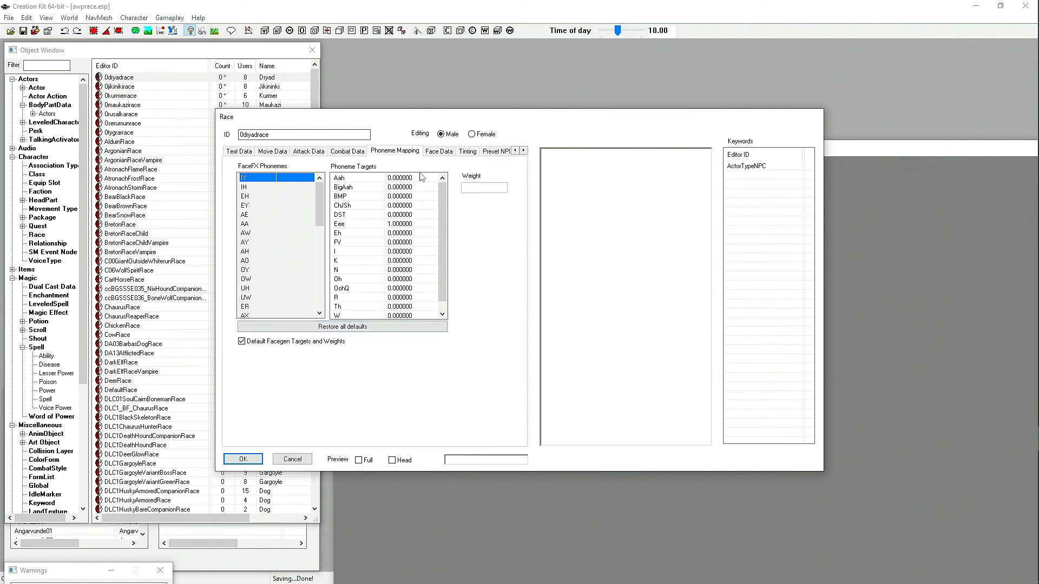
Review the male race's face data and base head parts alongside the head part form lists.
click(439, 152)
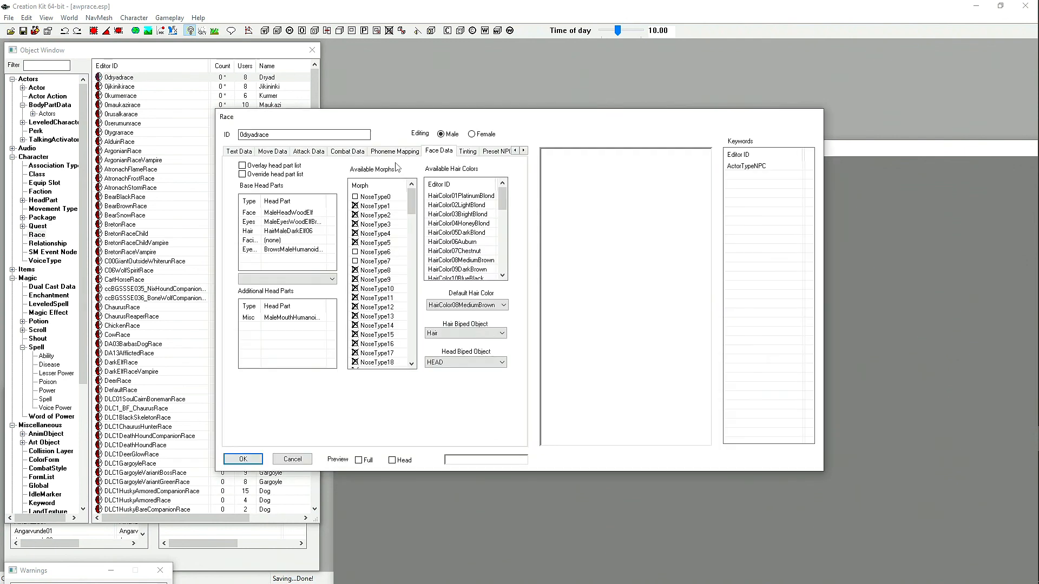
drag(402, 111, 594, 95)
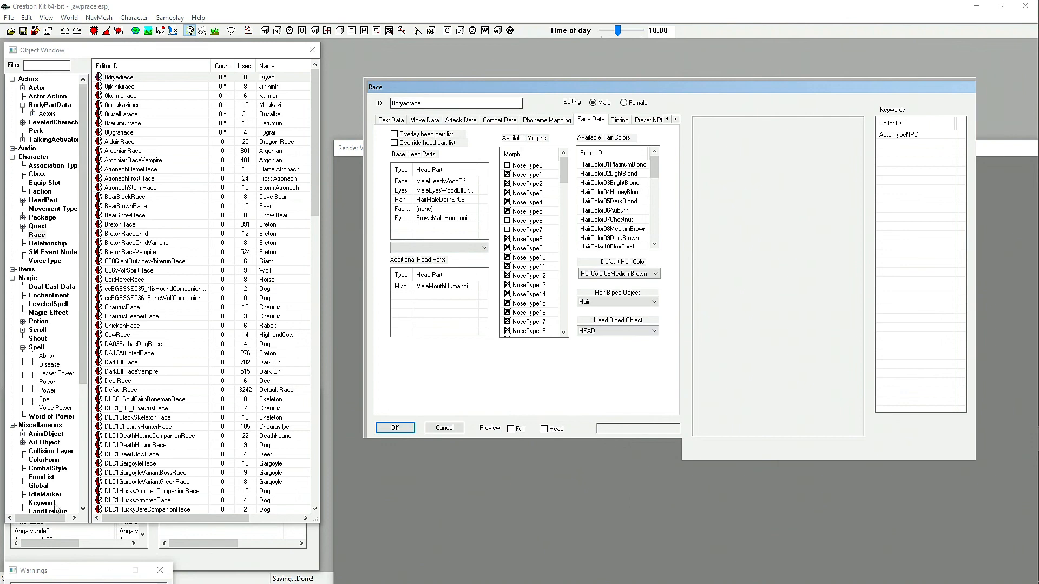
scroll(57, 504, down, 3)
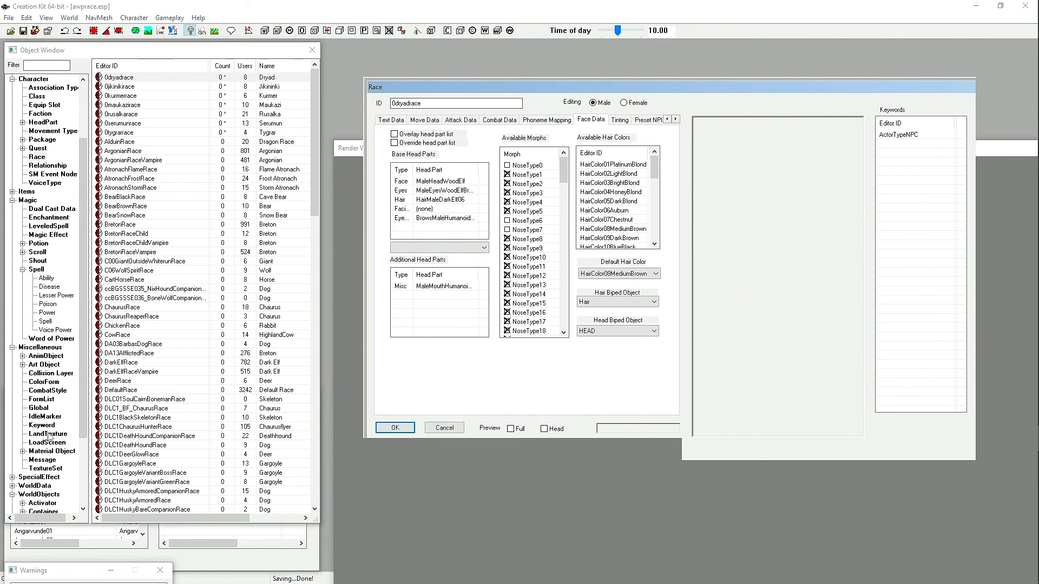
click(41, 399)
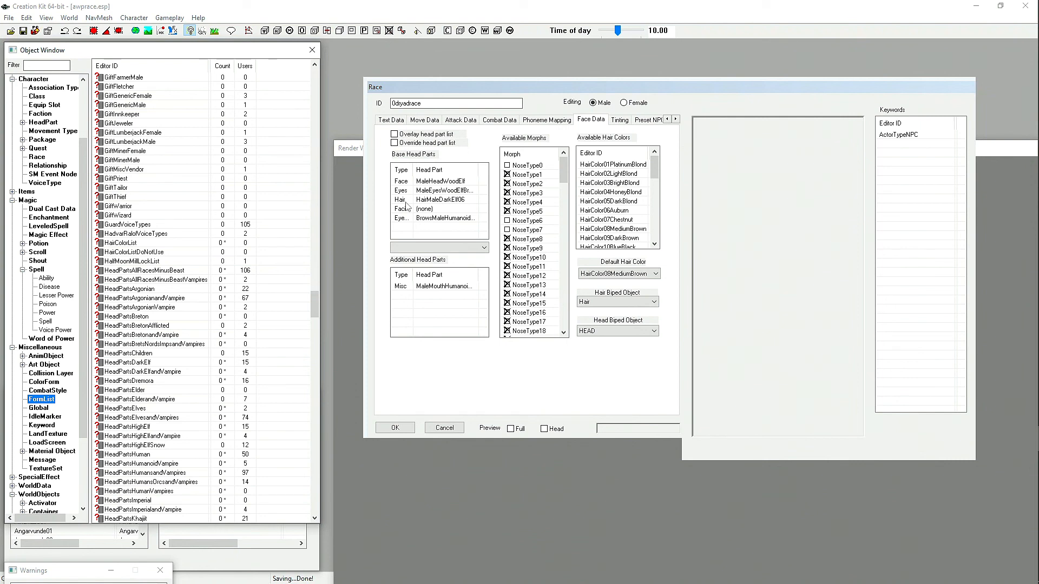
mouse_move(413, 169)
mouse_down()
mouse_move(479, 171)
mouse_move(425, 173)
mouse_up()
click(411, 249)
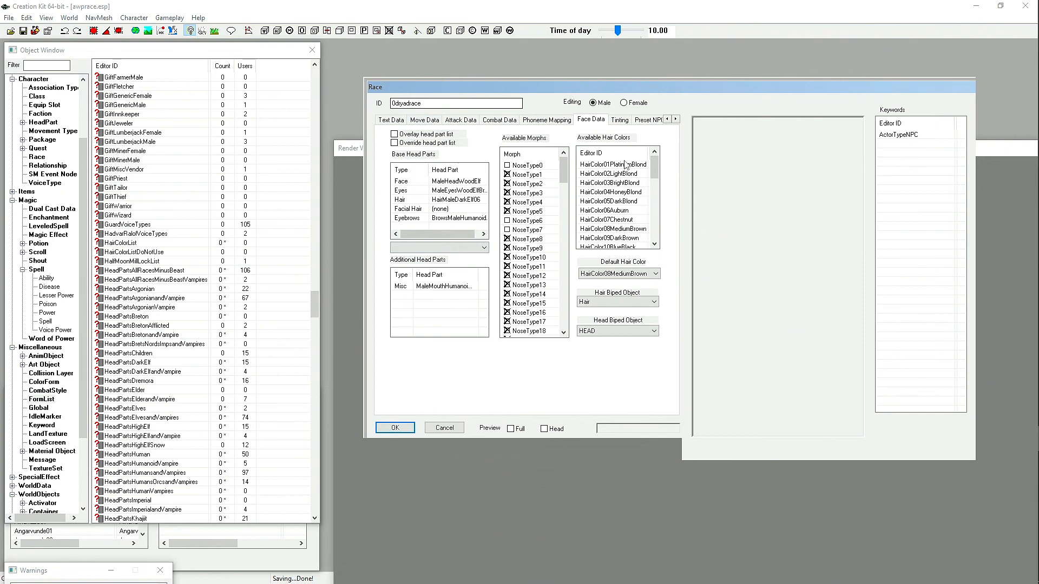
Look through the race's available hair colors, from the default colors to the custom 0hair entries.
drag(597, 89, 509, 91)
scroll(543, 189, down, 10)
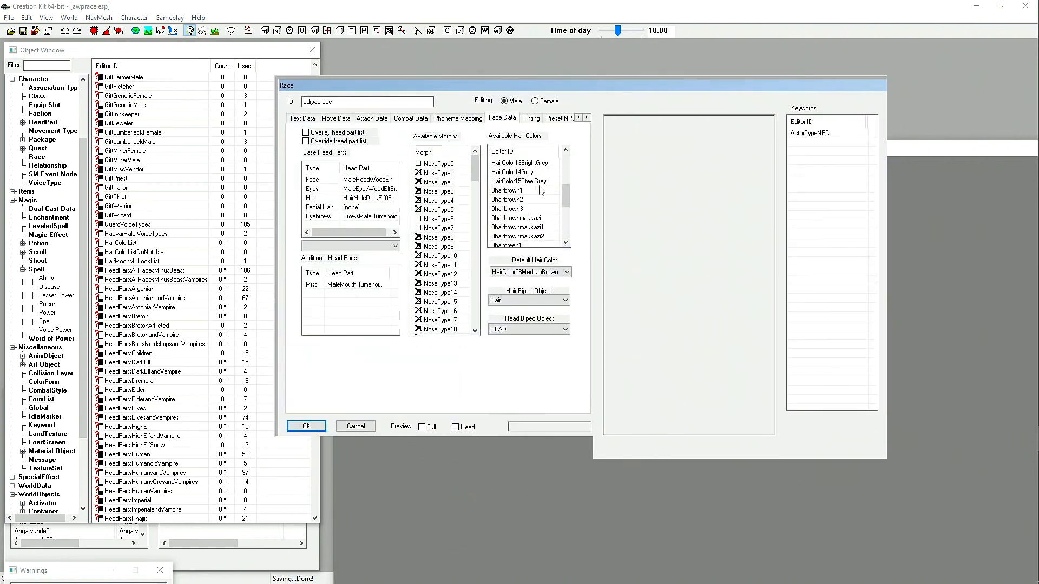
scroll(541, 190, down, 3)
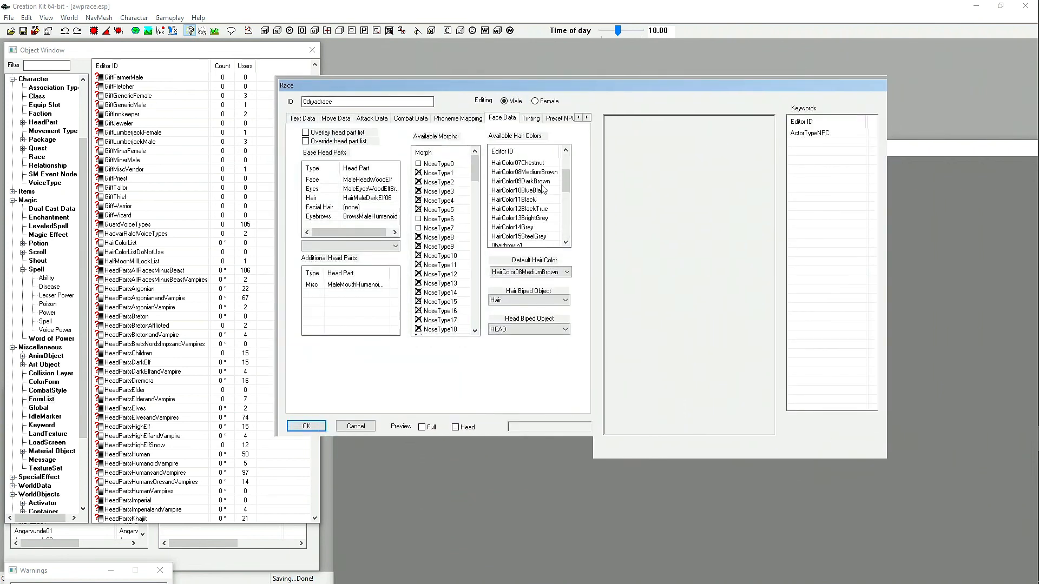
mouse_move(564, 229)
mouse_down()
mouse_move(572, 218)
mouse_move(574, 237)
mouse_up()
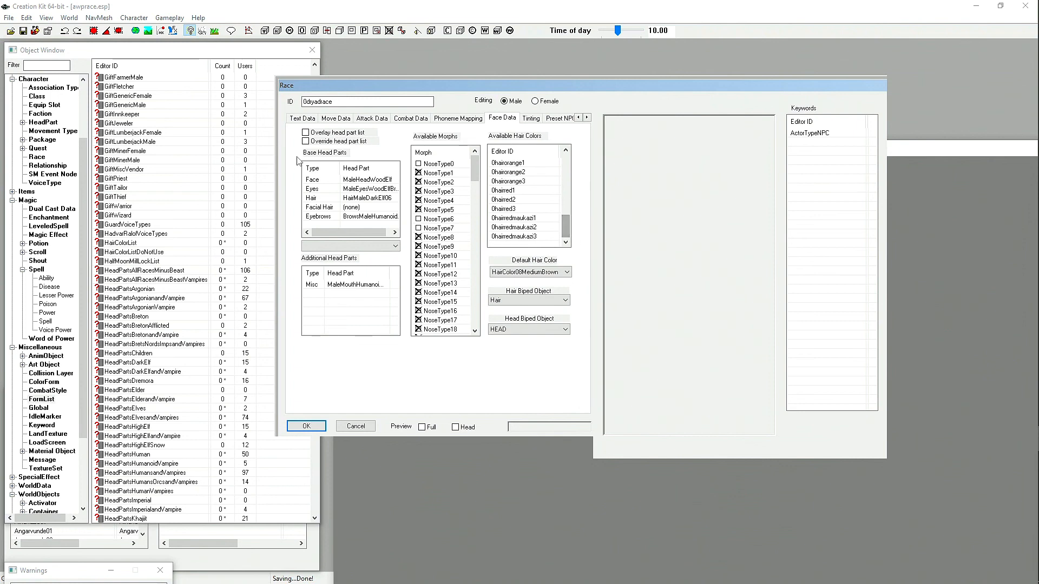
Compare the custom hair color forms with the HairColorList form list, ending on the color forms, and return to the race.
click(50, 388)
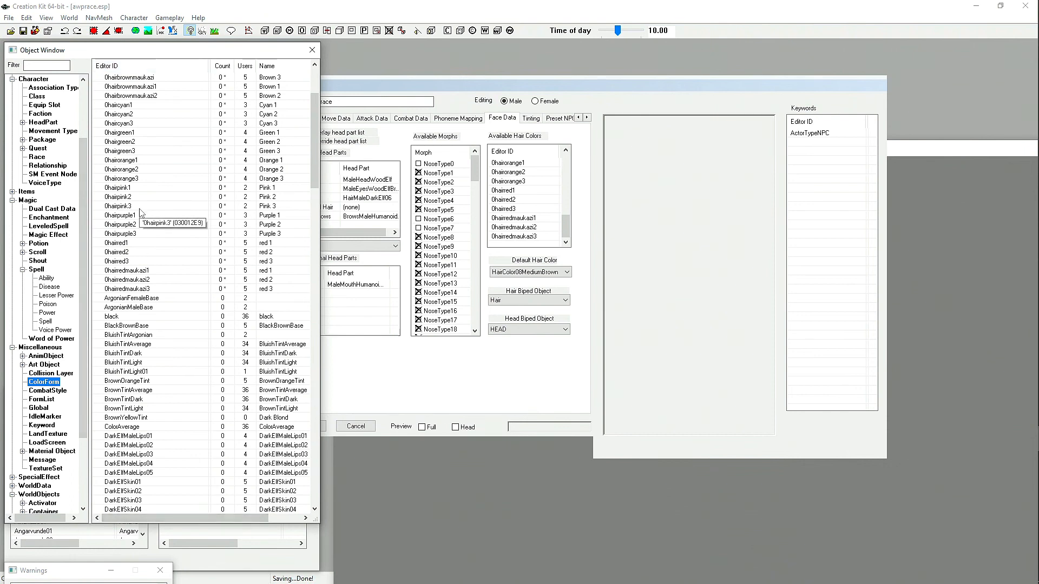
click(43, 400)
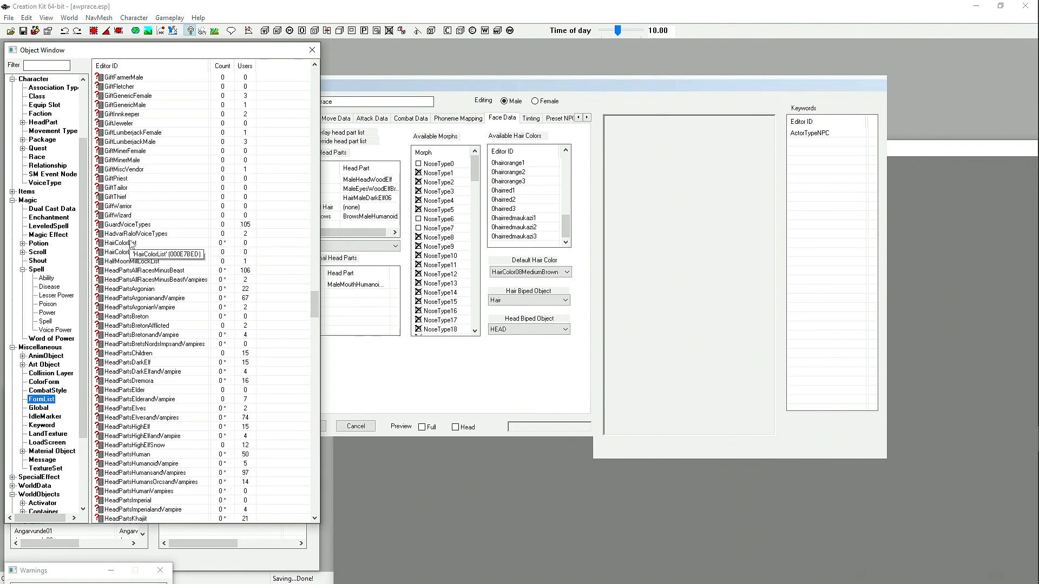
click(42, 382)
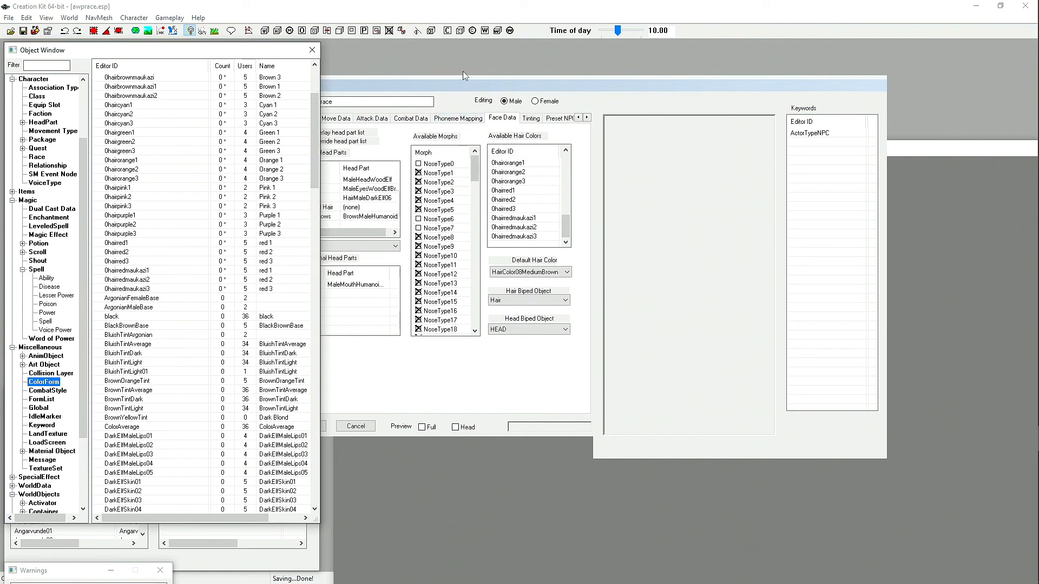
click(448, 85)
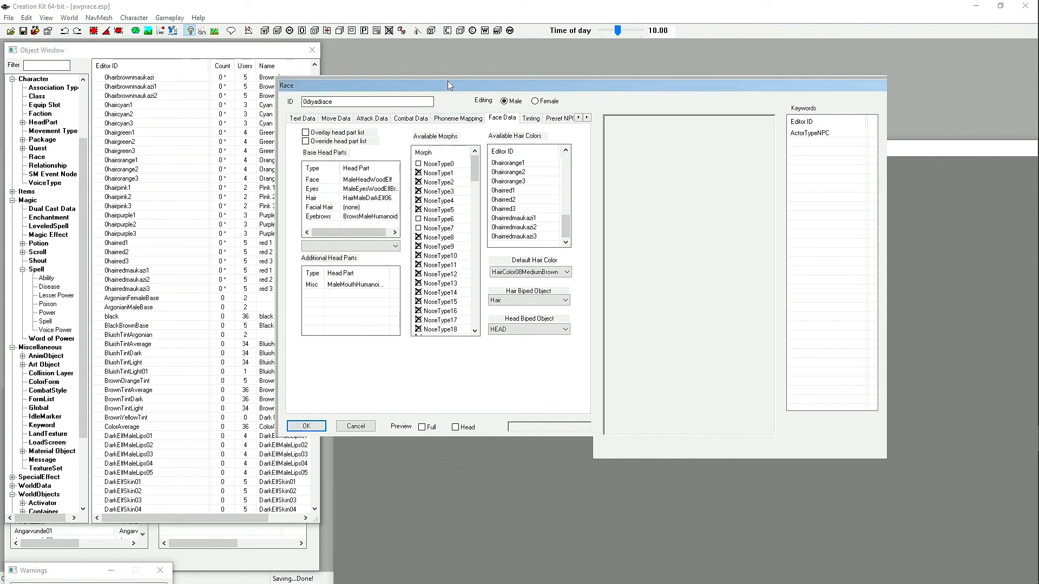
Review the male race's tint layers from skin tone to dirt, along with the available color forms and face data.
click(531, 119)
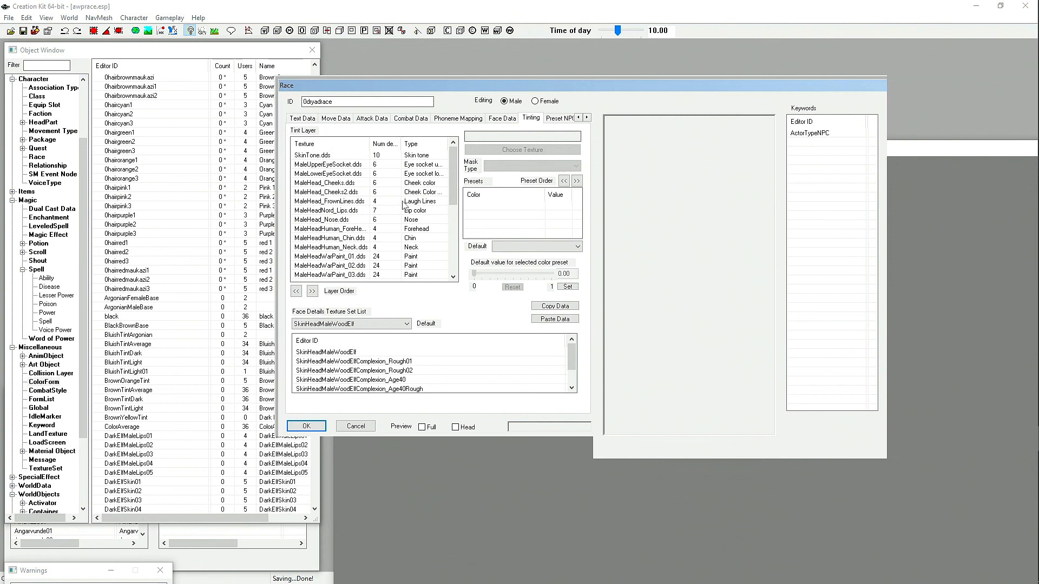
scroll(403, 206, down, 2)
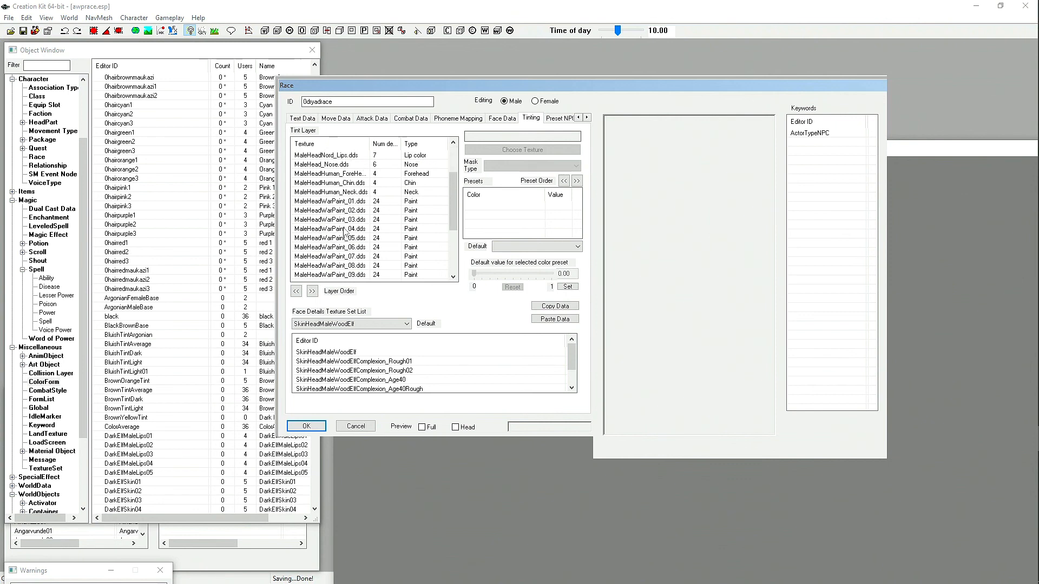
scroll(344, 231, down, 2)
scroll(401, 211, down, 1)
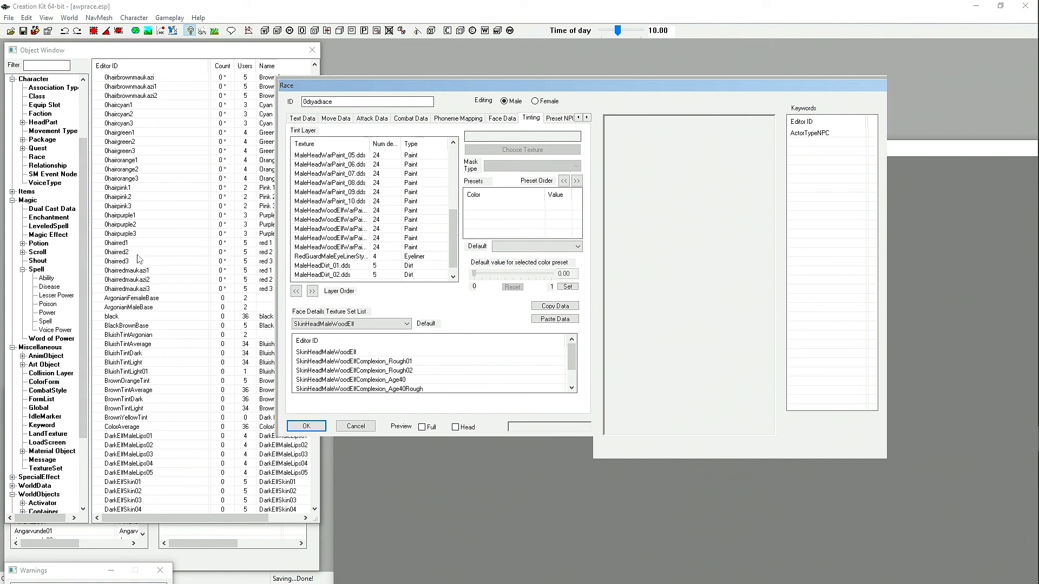
scroll(156, 395, down, 6)
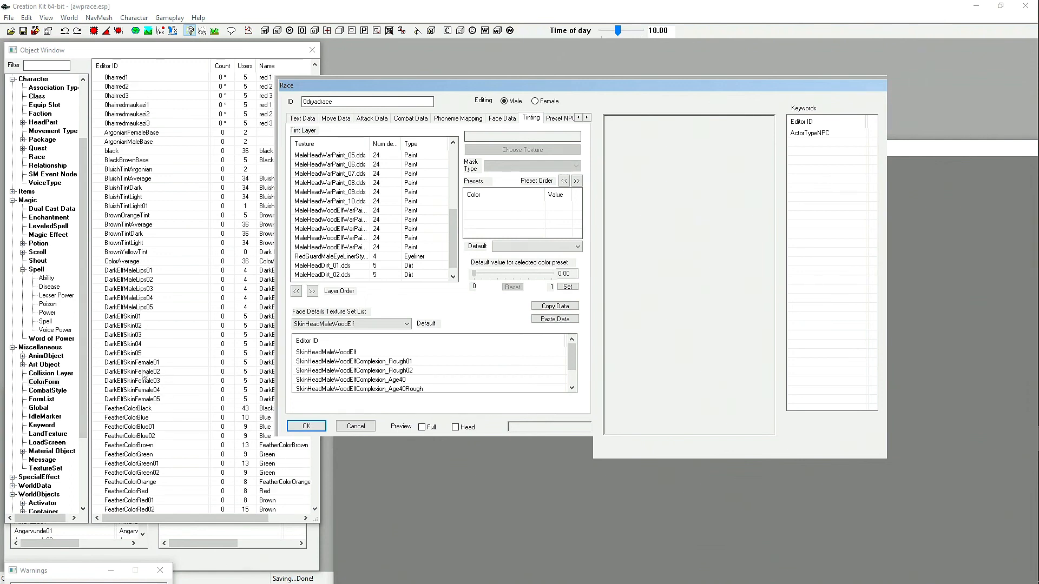
scroll(169, 369, up, 5)
scroll(169, 368, up, 5)
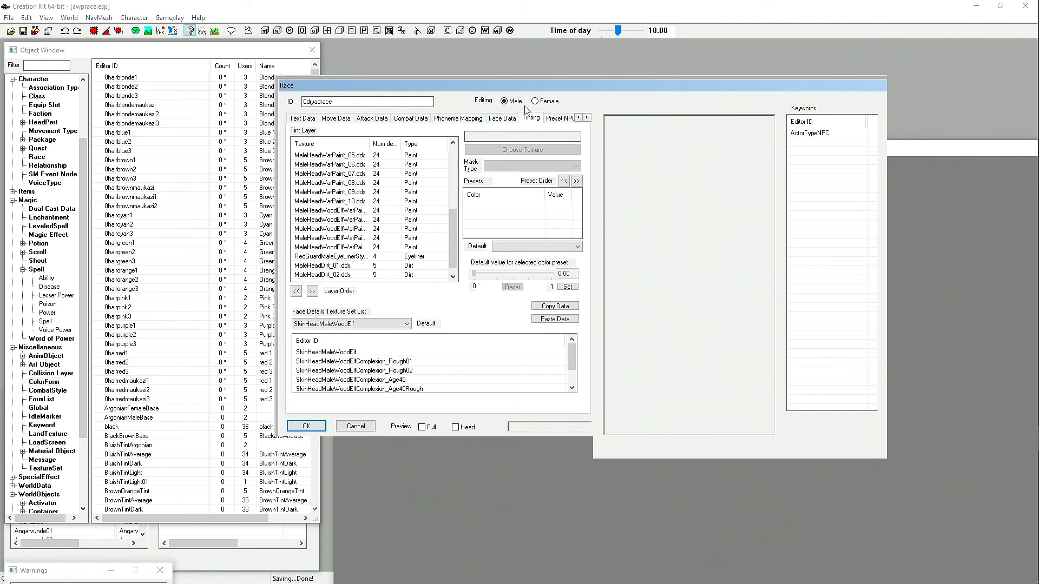
click(503, 118)
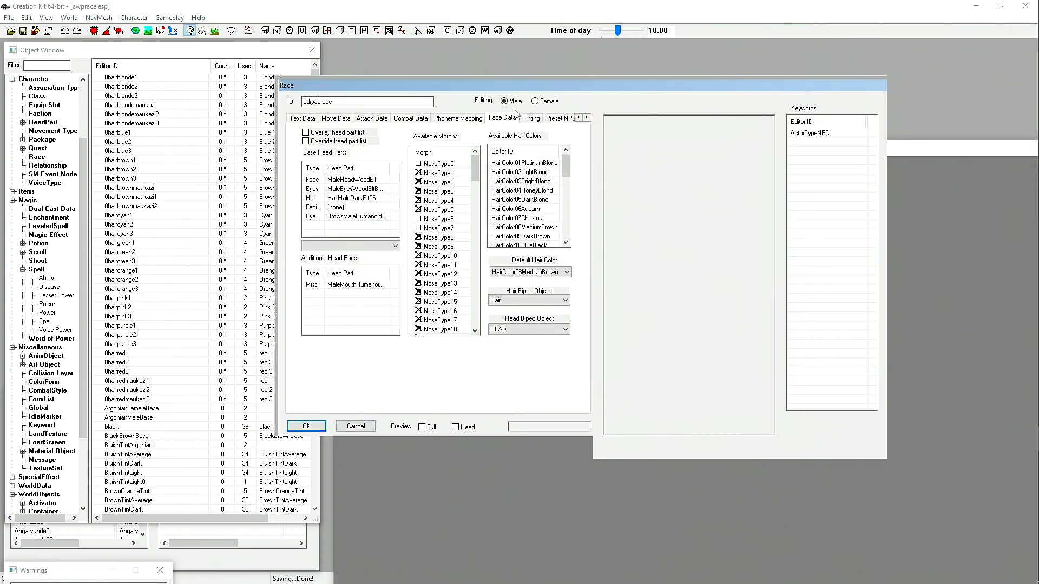
click(531, 118)
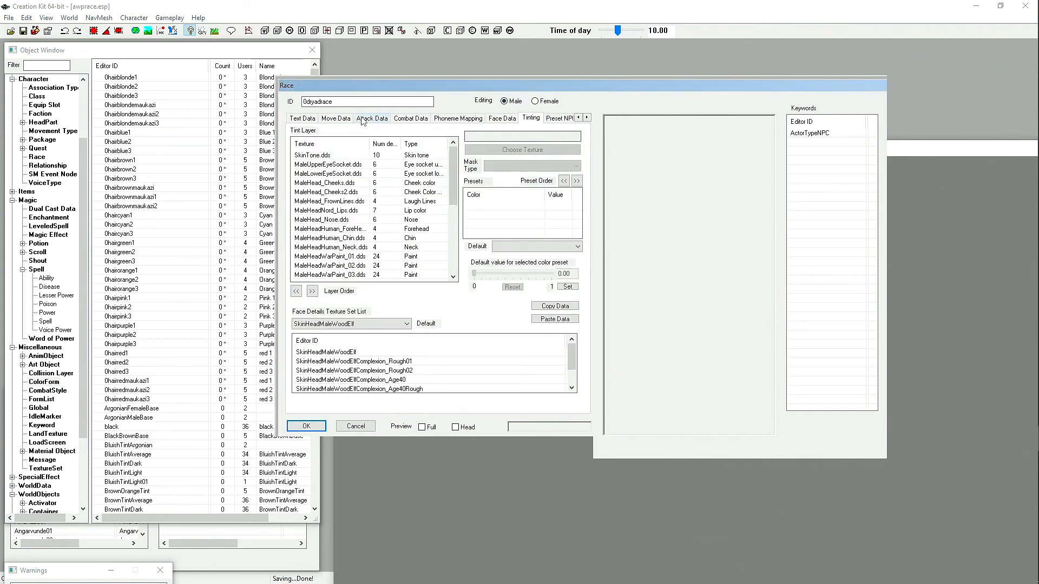
Check the height and other body data of the race for both male and female.
click(578, 118)
click(578, 117)
click(578, 118)
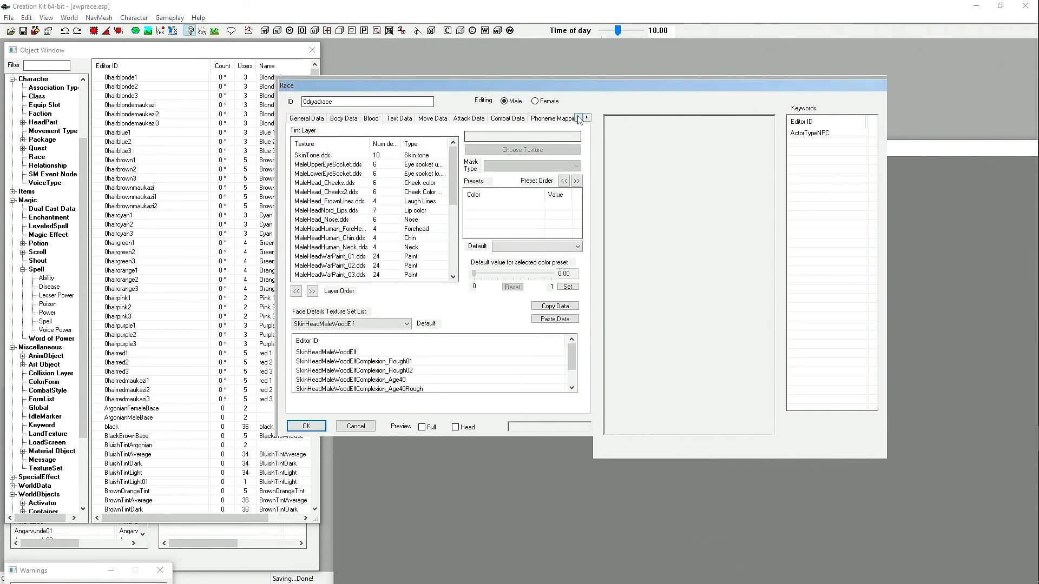
click(345, 119)
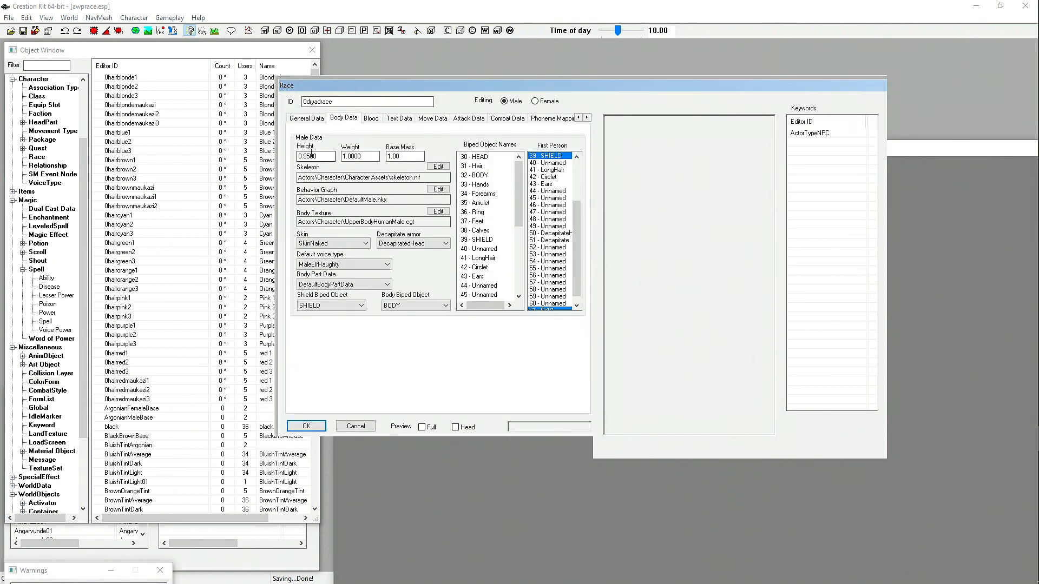
click(534, 101)
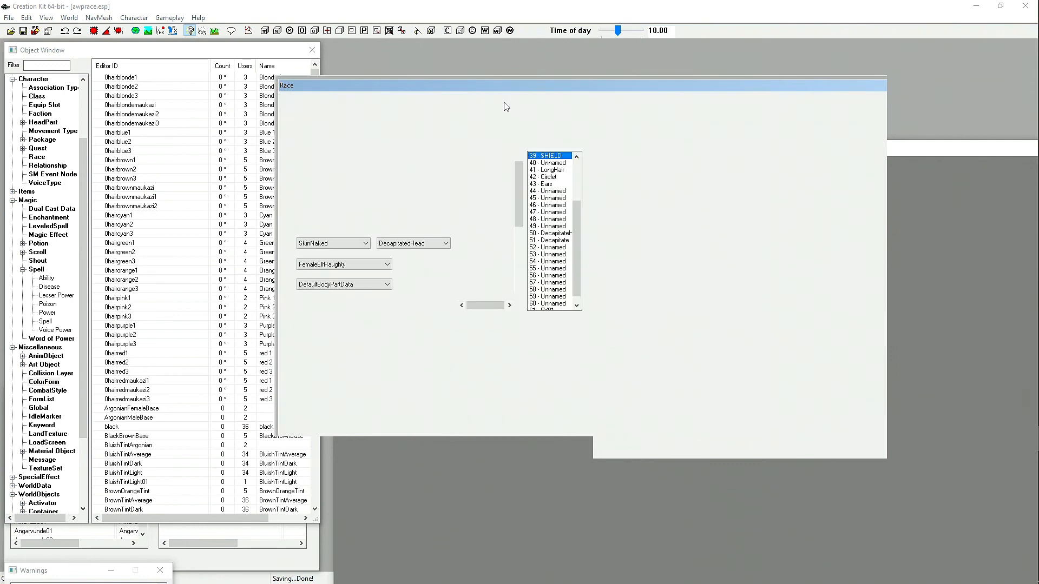
click(504, 102)
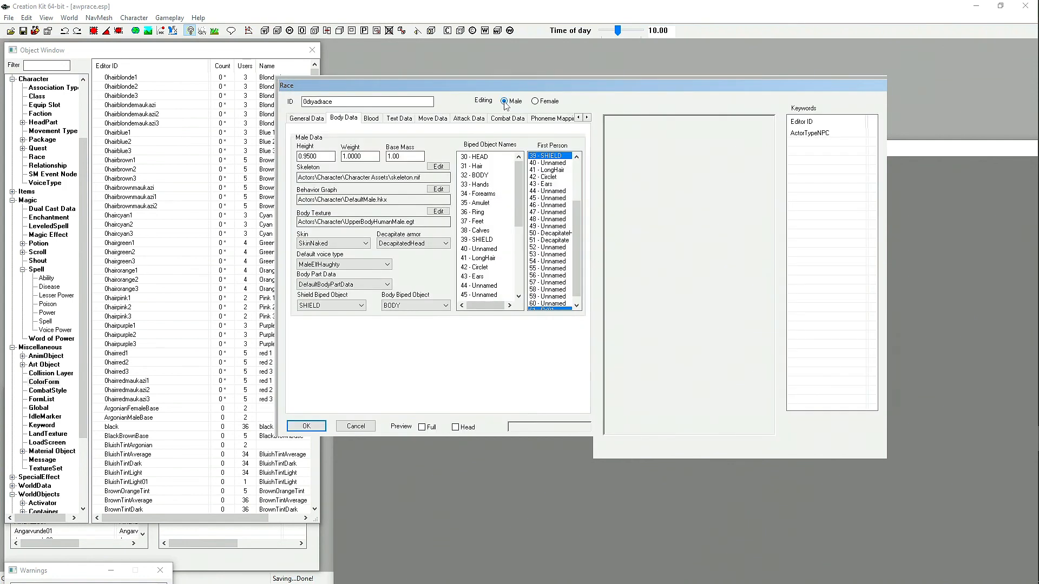
Check the male race's preset NPC list.
click(588, 118)
click(588, 118)
click(588, 117)
click(588, 118)
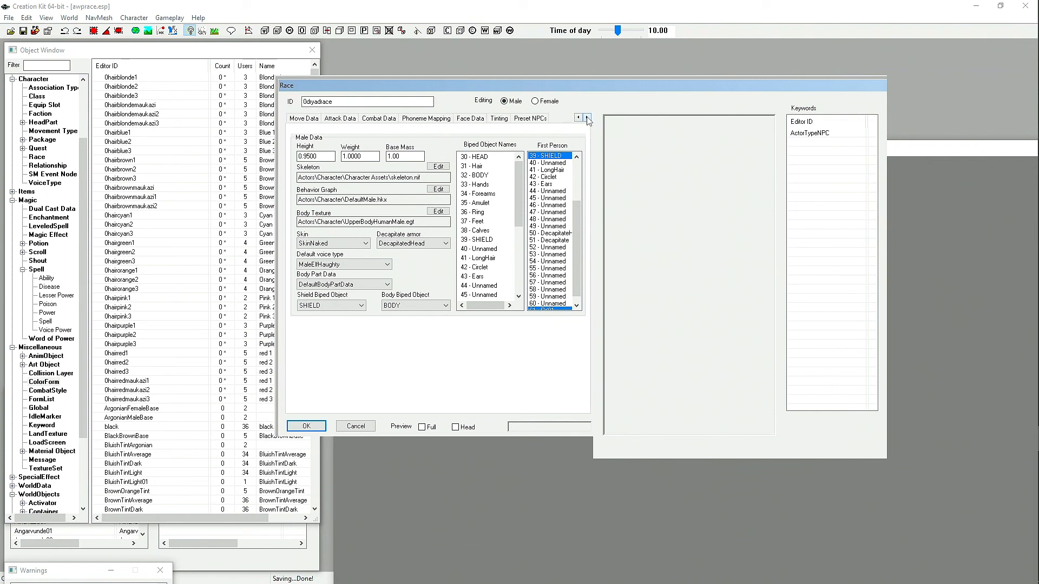
click(538, 120)
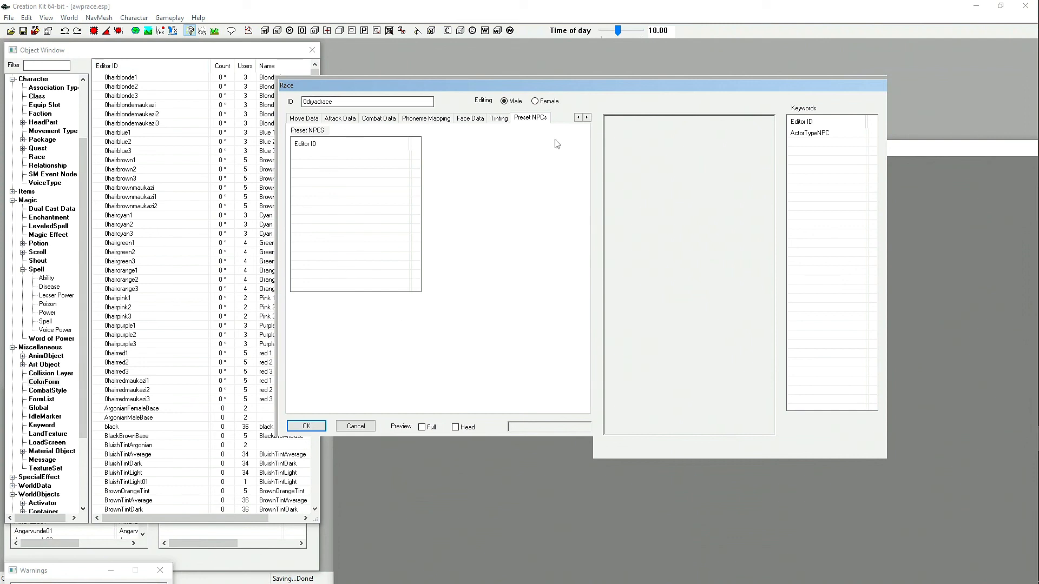
Accept the race's settings, move the Render Window up beneath the toolbar, and save the awprace.esp plugin.
click(313, 426)
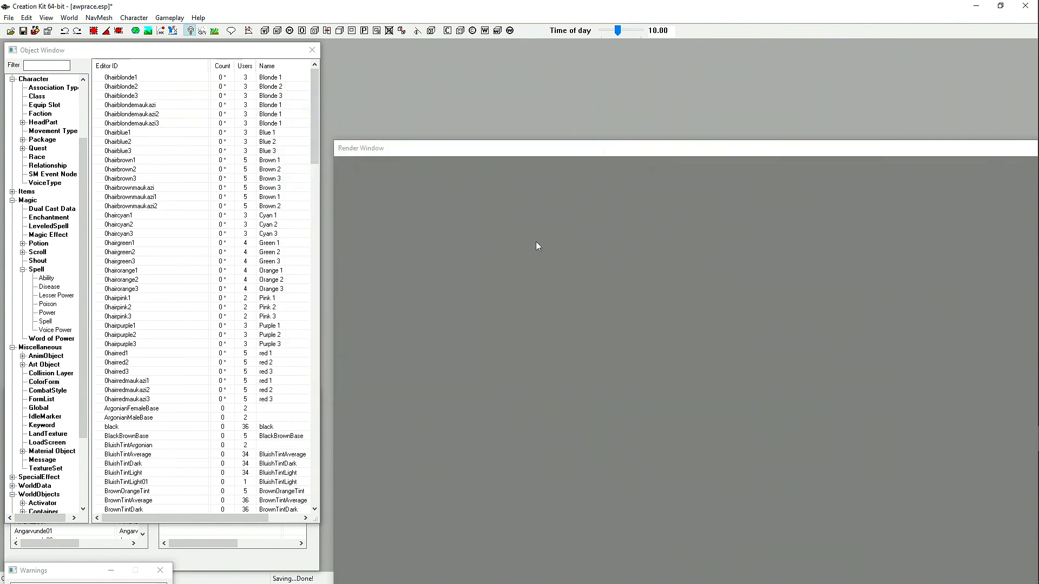
drag(430, 149, 408, 35)
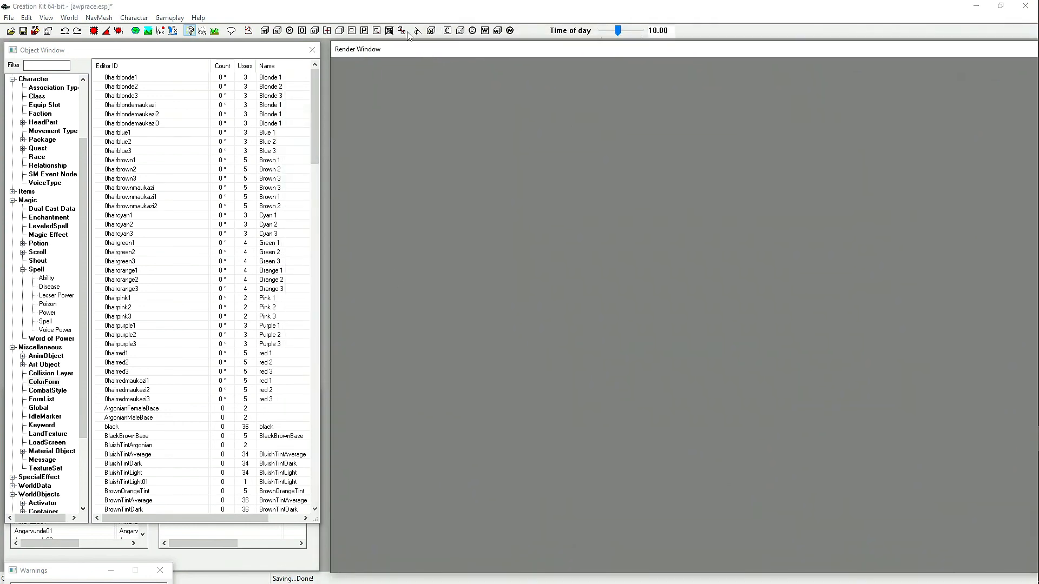
click(23, 31)
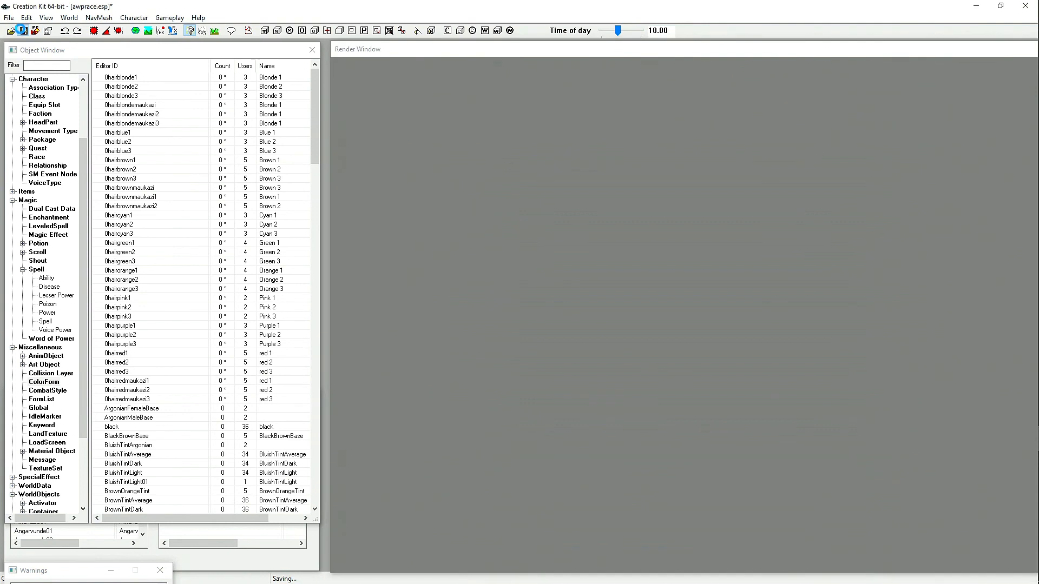